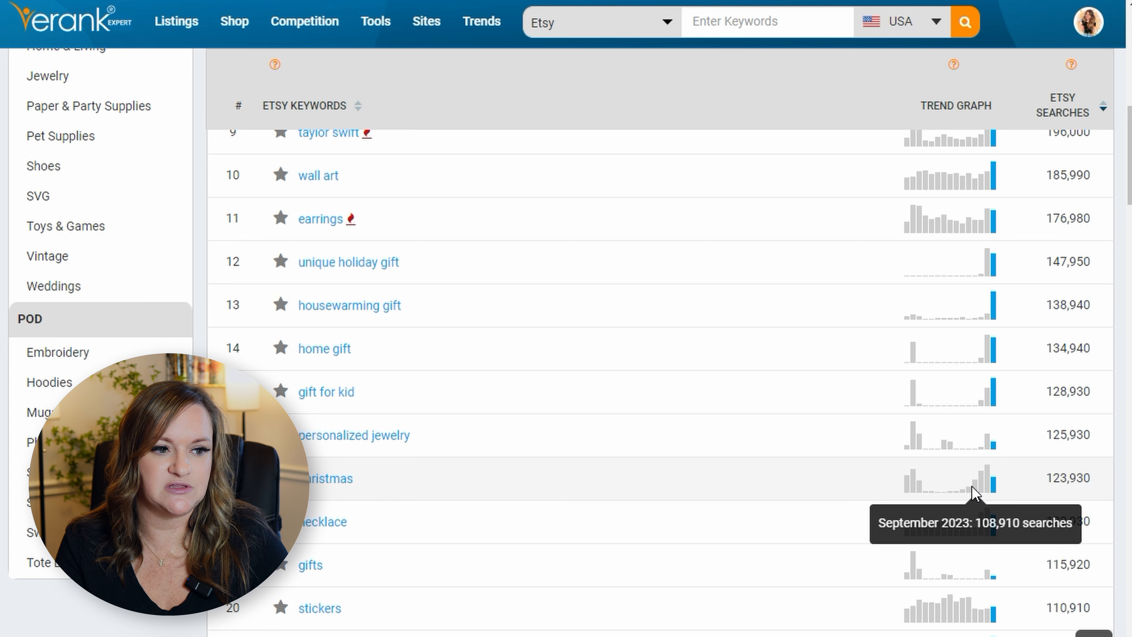
Check the trend graphs of the top Etsy keywords and look up the keyword "mug" for Etsy in the USA.
{"action": "scroll", "coordinate": [974, 491], "scroll_direction": "down", "scroll_amount": 5}
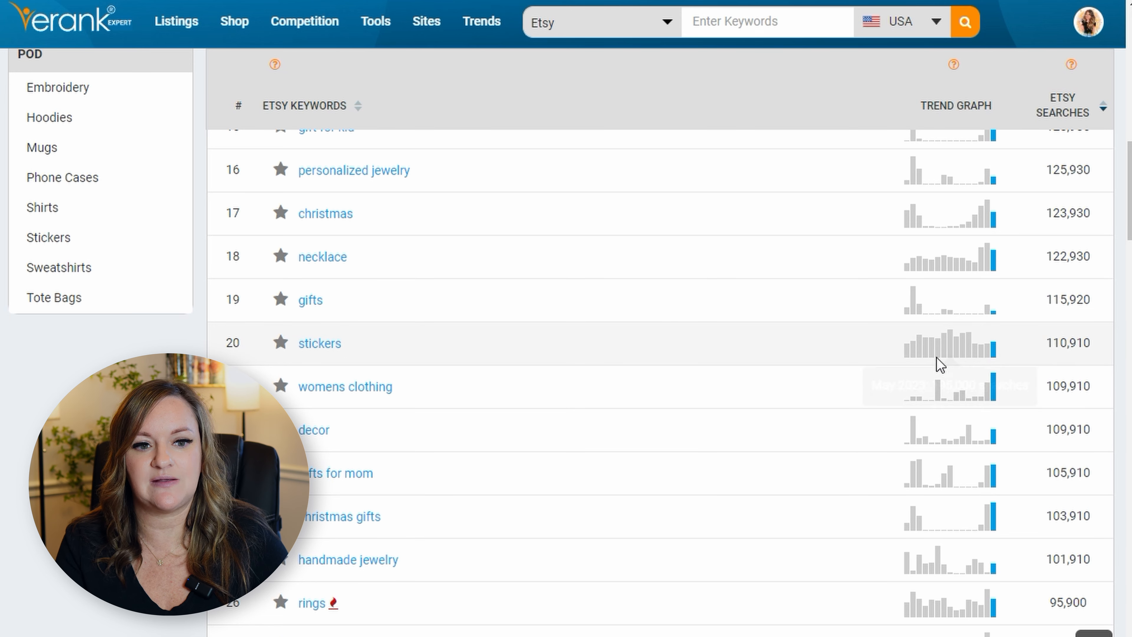
{"action": "mouse_move", "coordinate": [972, 358]}
{"action": "mouse_move", "coordinate": [908, 352]}
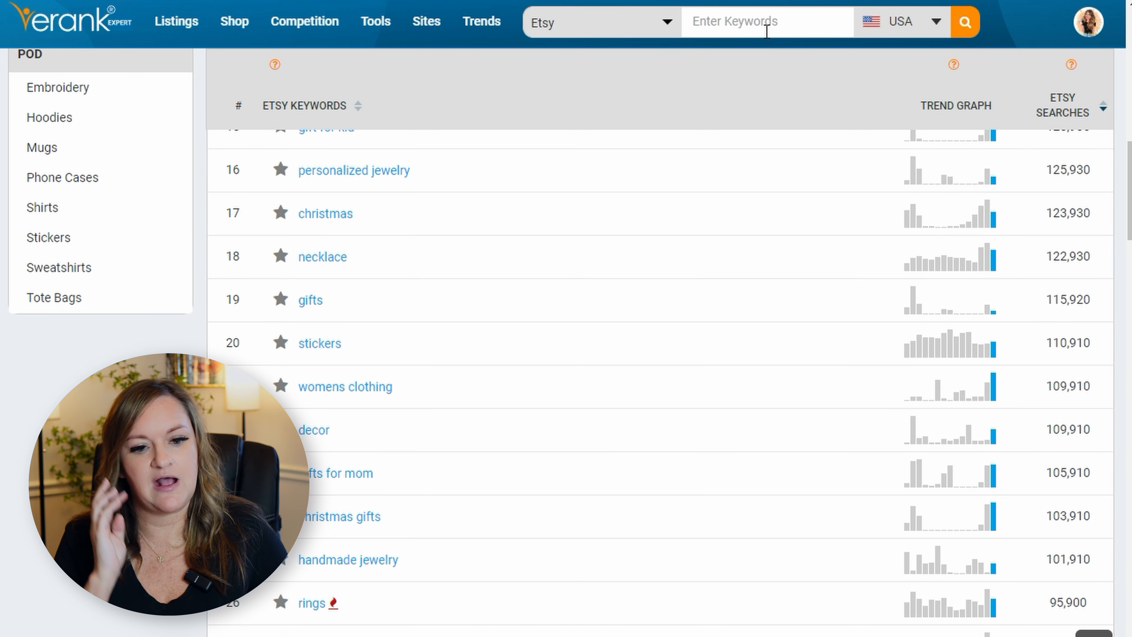
{"action": "left_click", "coordinate": [760, 23]}
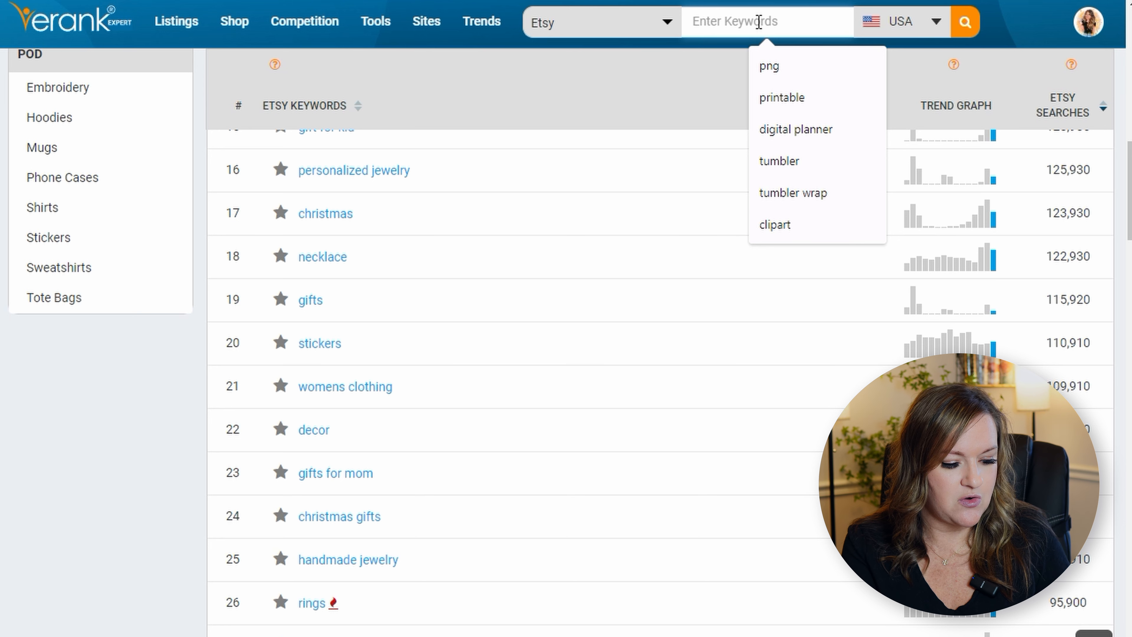
{"action": "type", "text": "mug"}
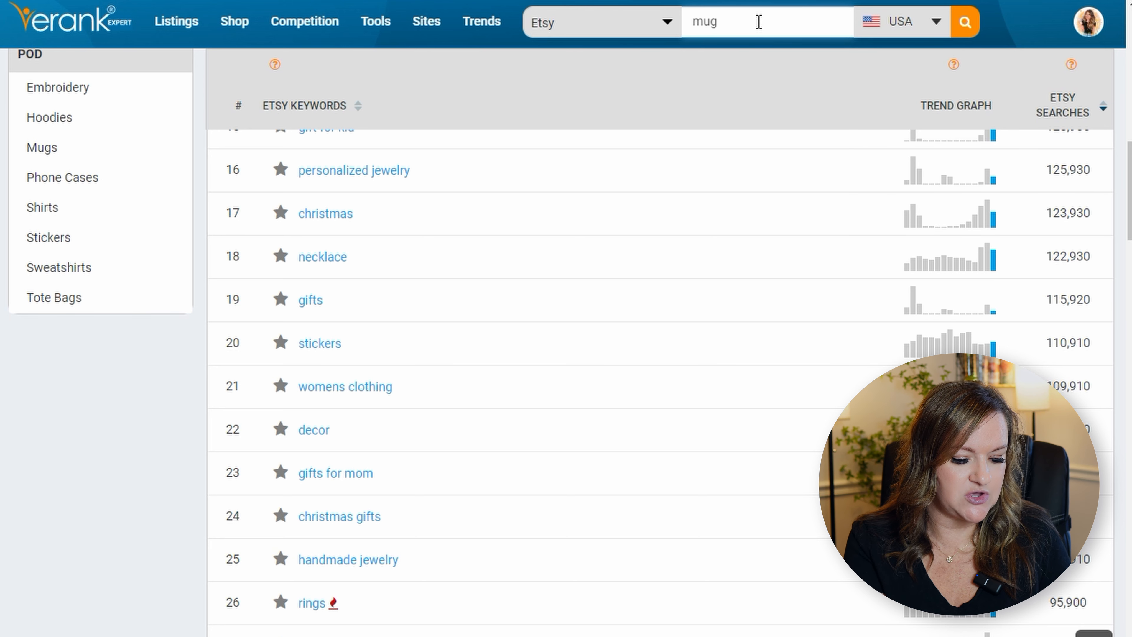
{"action": "key", "text": "Return"}
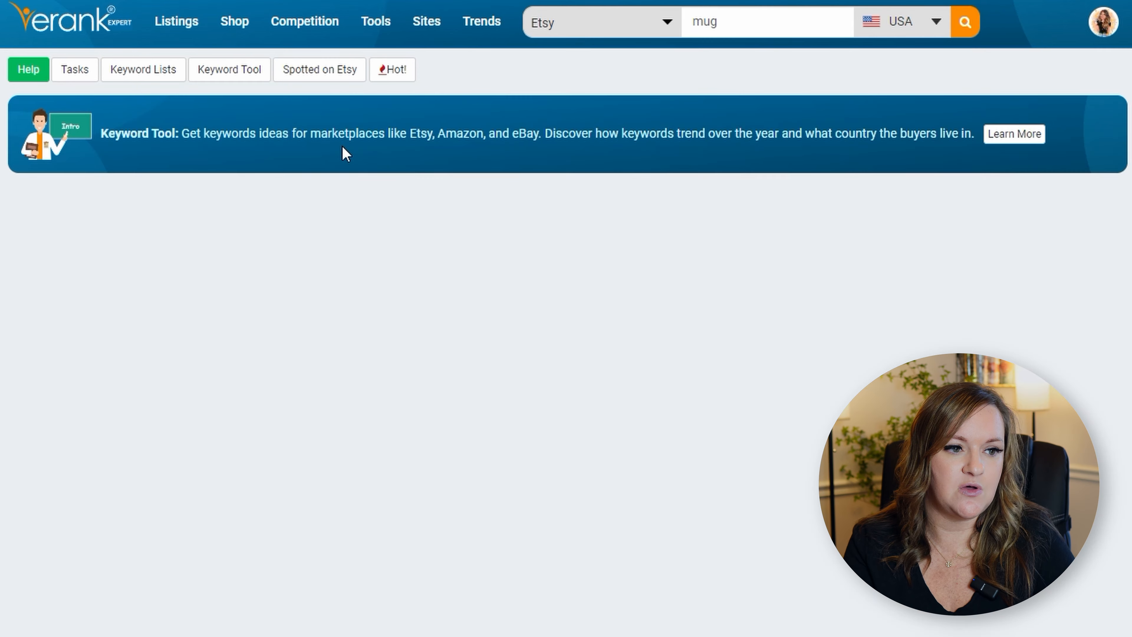
Examine the keyword ideas for "mug", comparing search trends, average searches and Etsy competition down to mushroom mug.
{"action": "scroll", "coordinate": [347, 426], "scroll_direction": "down", "scroll_amount": 12}
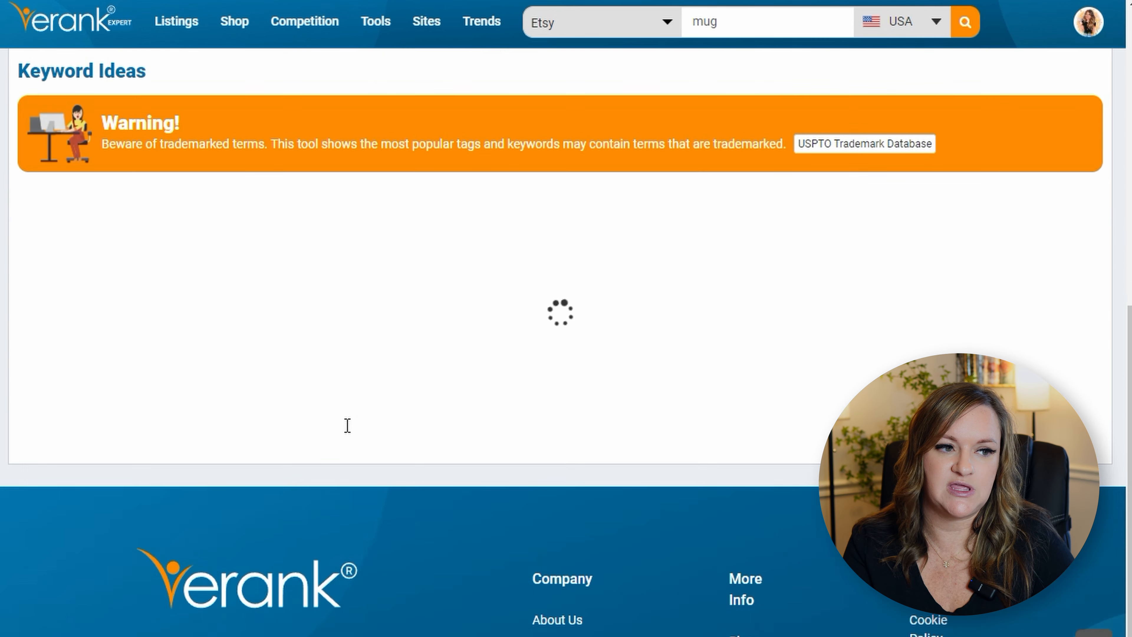
{"action": "scroll", "coordinate": [347, 426], "scroll_direction": "down", "scroll_amount": 4}
{"action": "scroll", "coordinate": [345, 428], "scroll_direction": "up", "scroll_amount": 6}
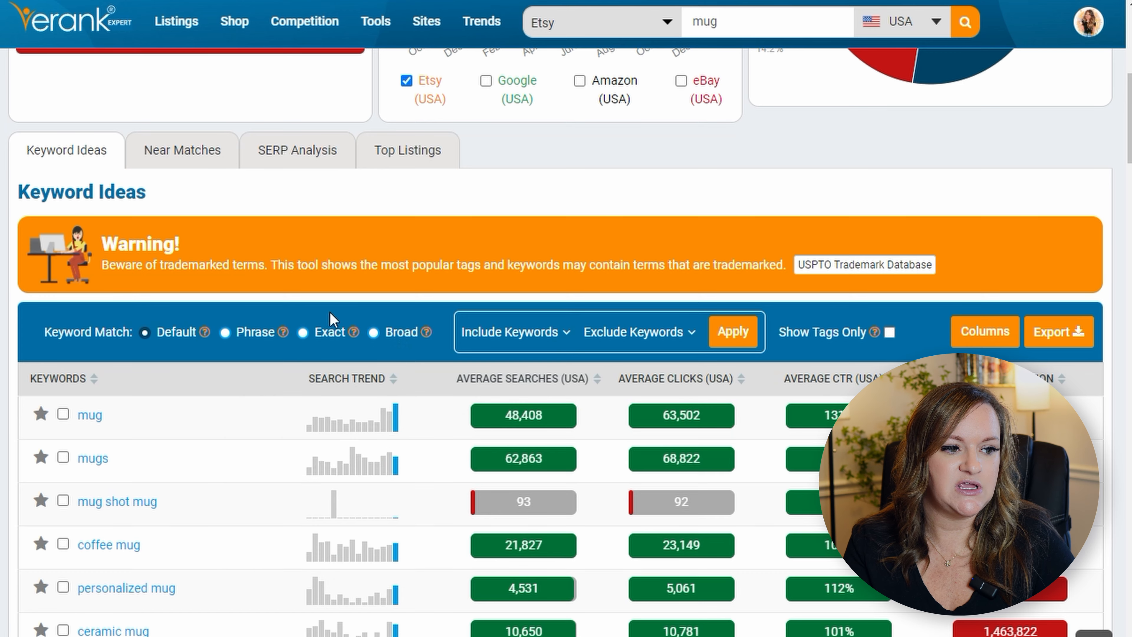
{"action": "scroll", "coordinate": [232, 480], "scroll_direction": "down", "scroll_amount": 2}
{"action": "mouse_move", "coordinate": [25, 303]}
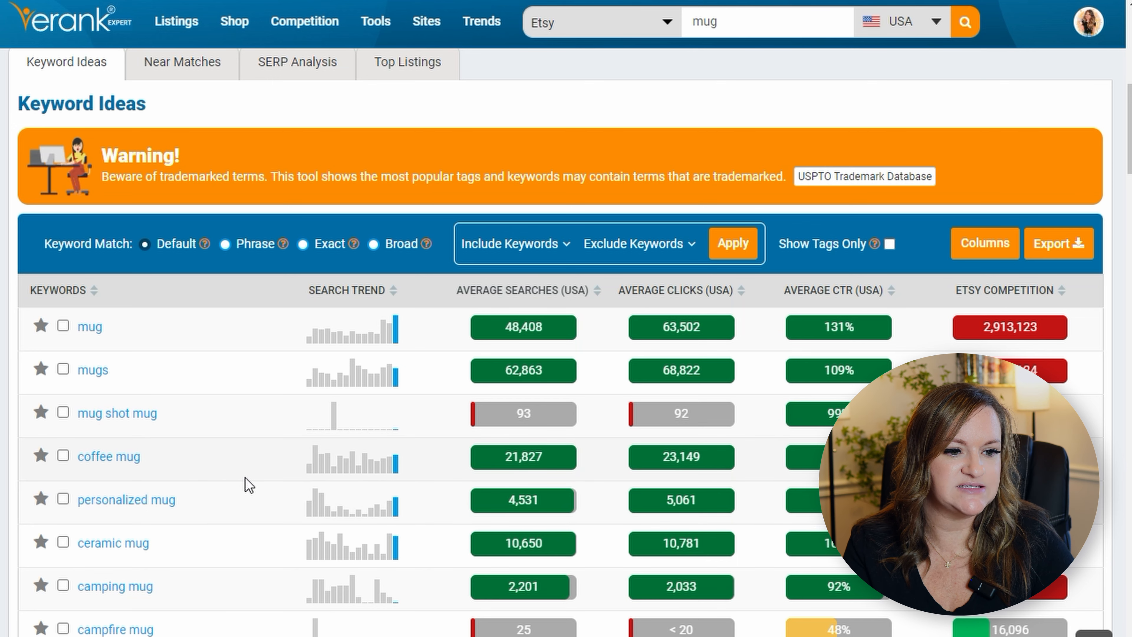
{"action": "scroll", "coordinate": [243, 502], "scroll_direction": "down", "scroll_amount": 2}
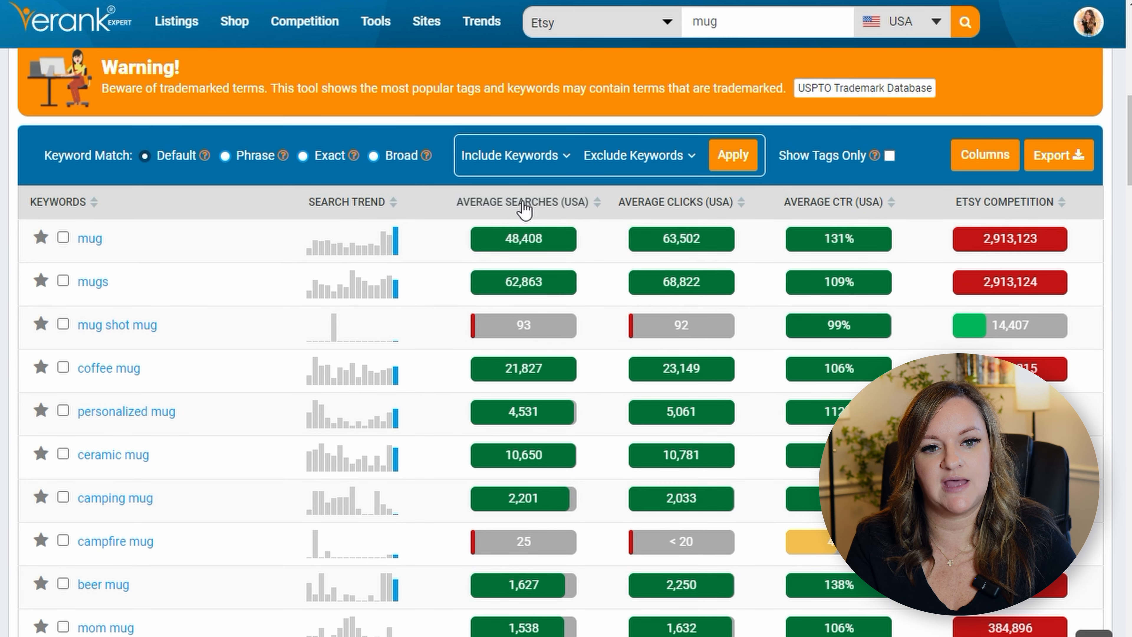
{"action": "mouse_move", "coordinate": [1044, 213]}
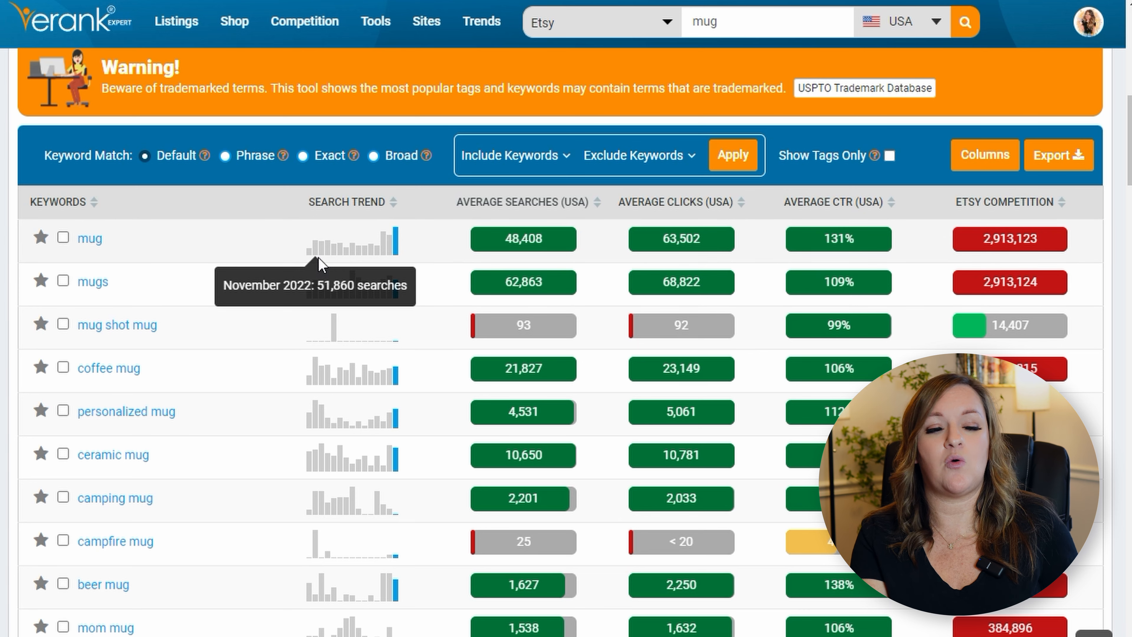
{"action": "mouse_move", "coordinate": [358, 289]}
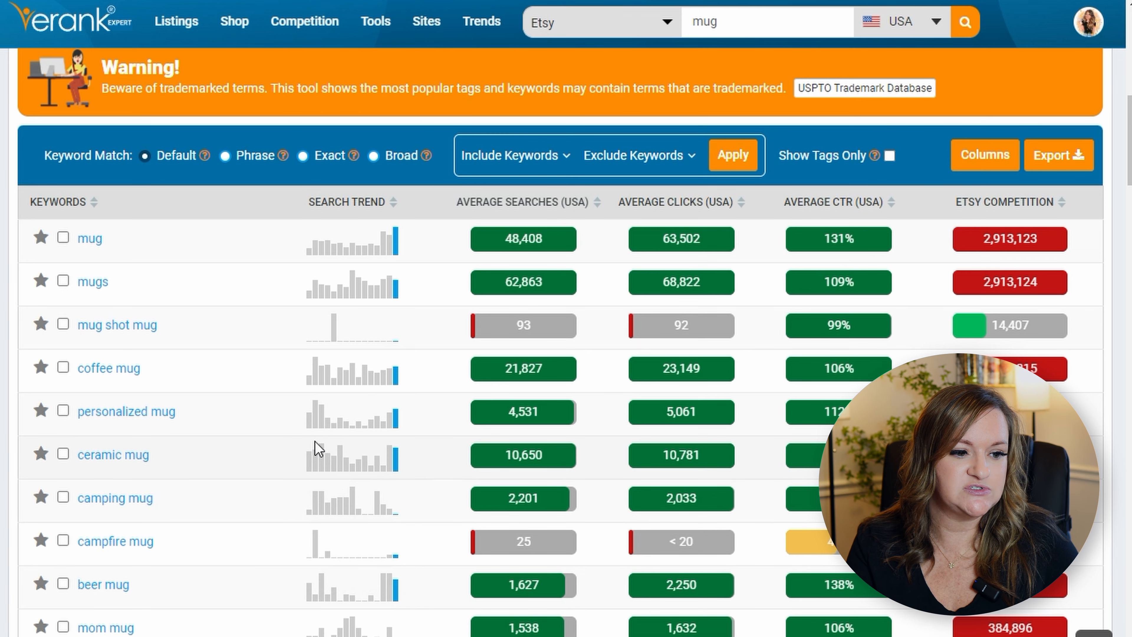
{"action": "scroll", "coordinate": [315, 441], "scroll_direction": "down", "scroll_amount": 10}
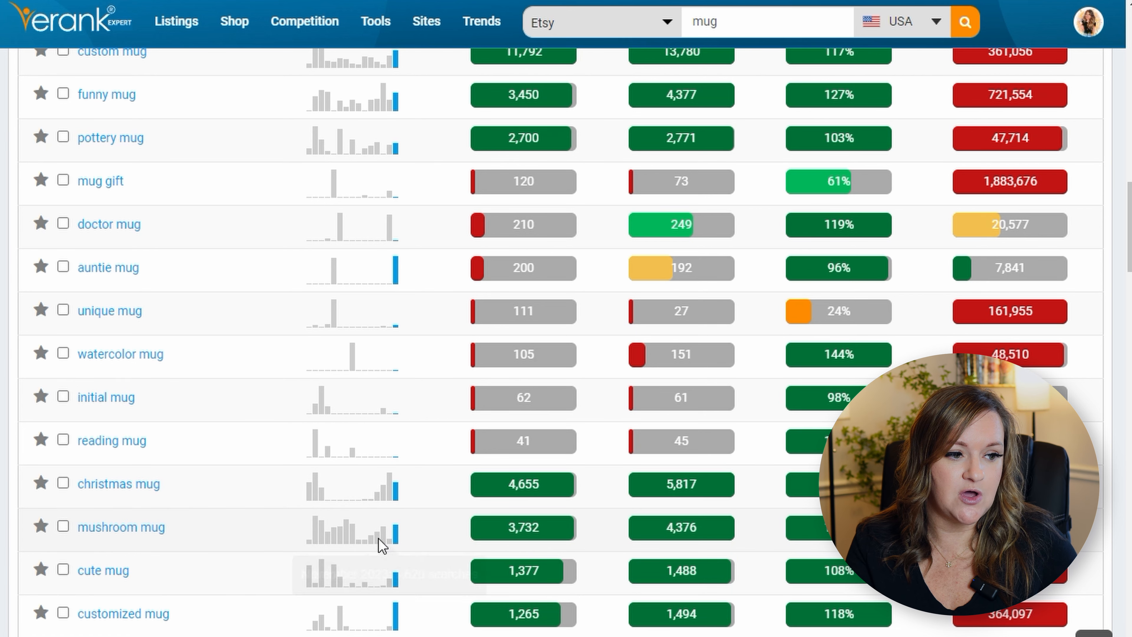
{"action": "mouse_move", "coordinate": [349, 543]}
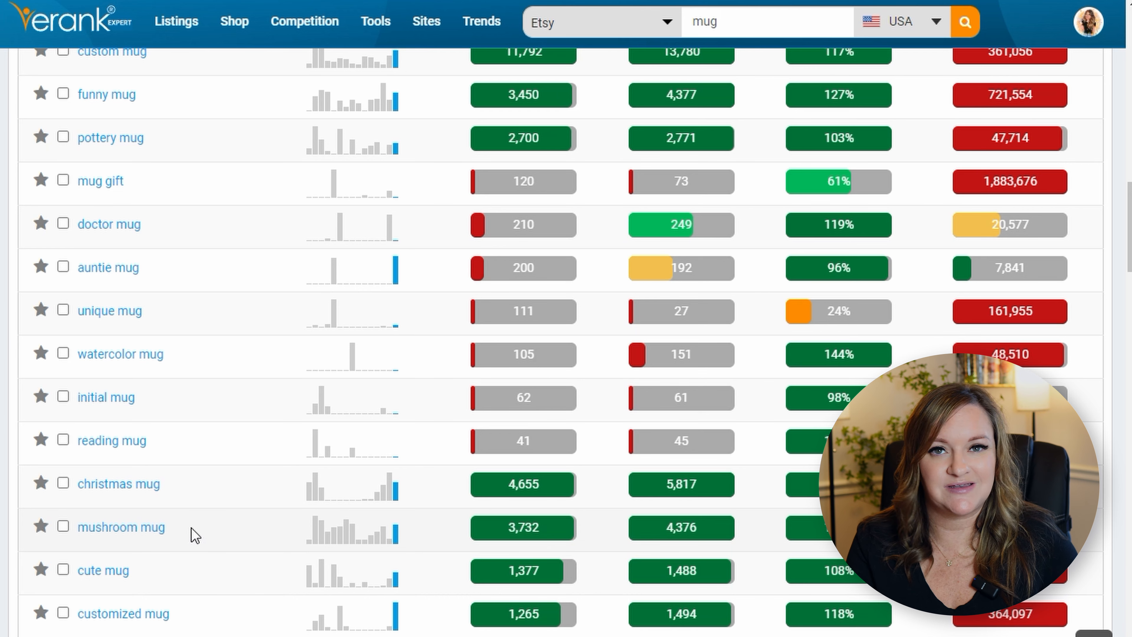
Copy the keyword "mushroom mug" from the keyword ideas and search for it on Etsy.
{"action": "left_click_drag", "start_coordinate": [191, 528], "coordinate": [82, 543]}
{"action": "key", "text": "ctrl+c"}
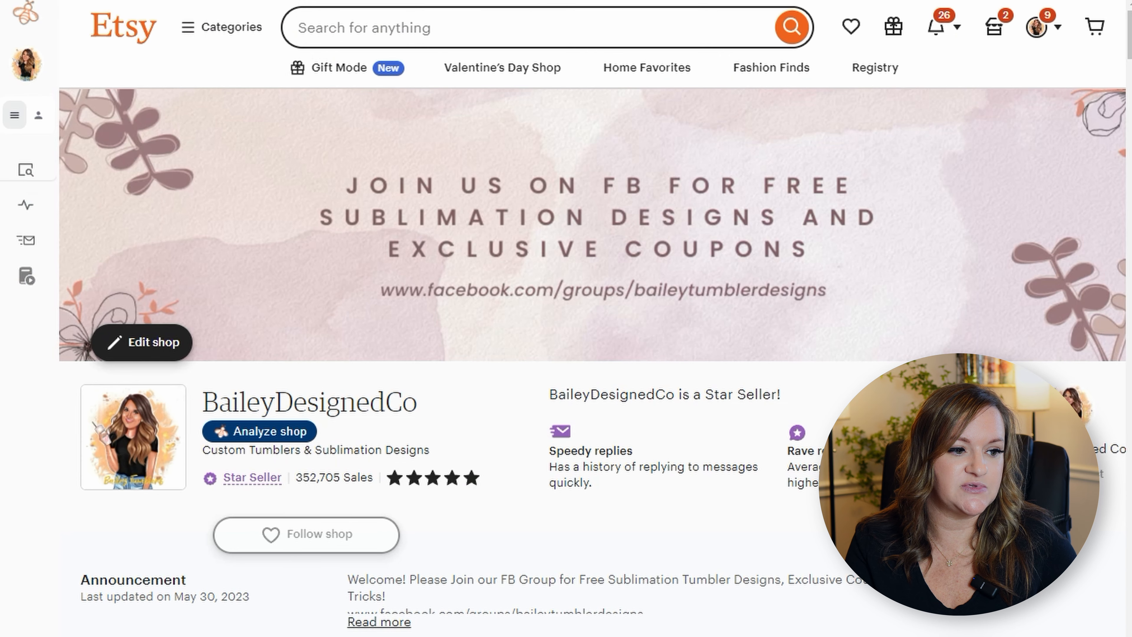
{"action": "left_click", "coordinate": [467, 25]}
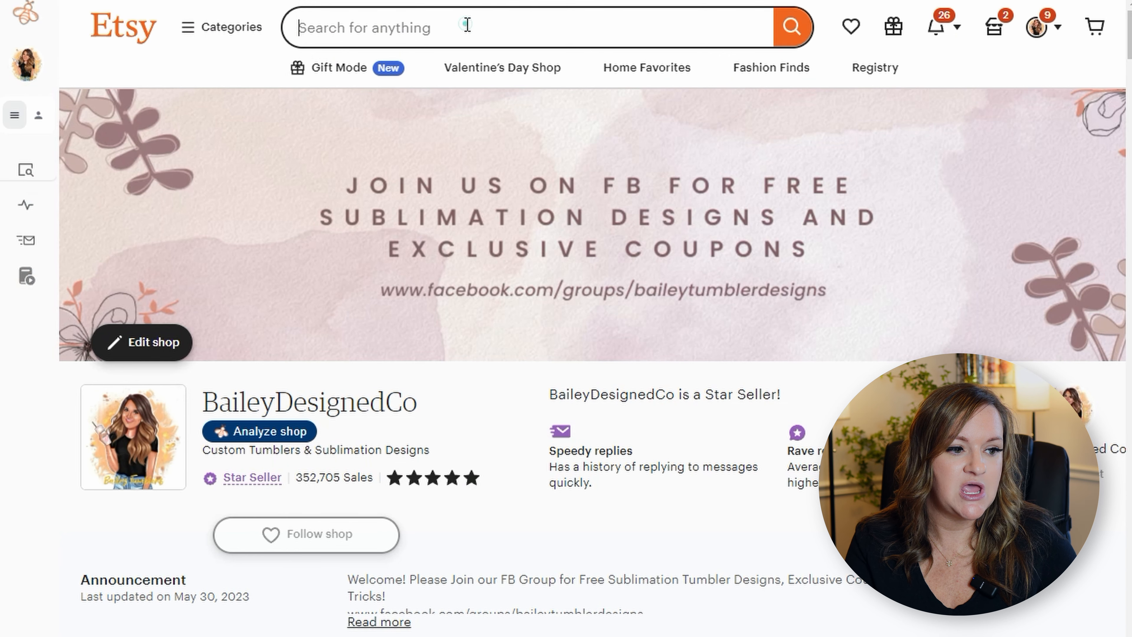
{"action": "key", "text": "ctrl+v"}
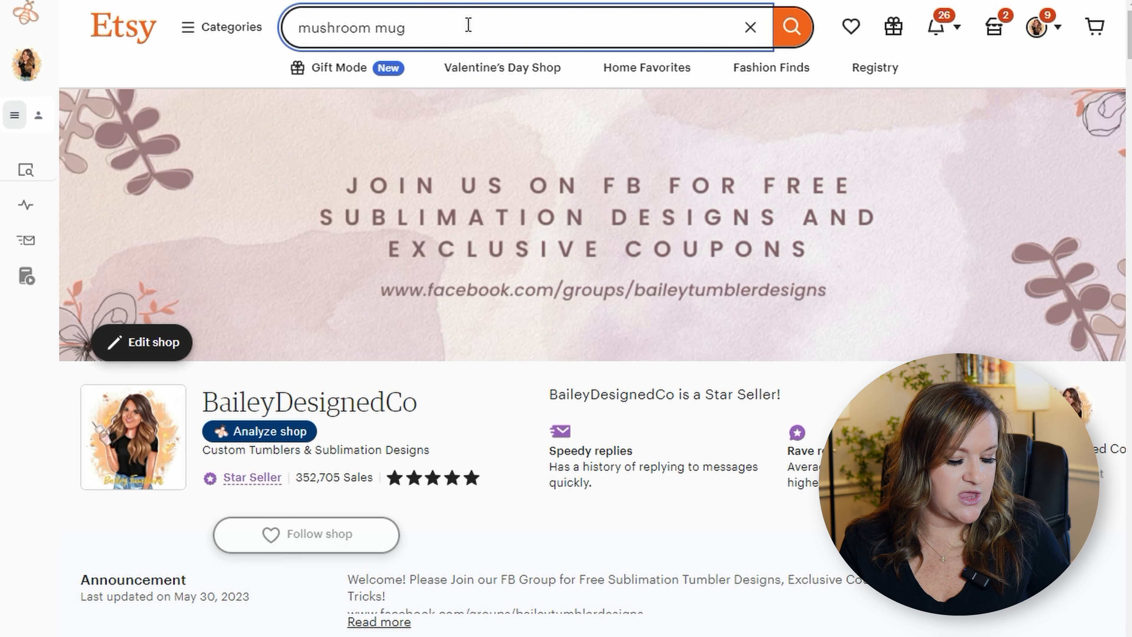
{"action": "left_click", "coordinate": [791, 27]}
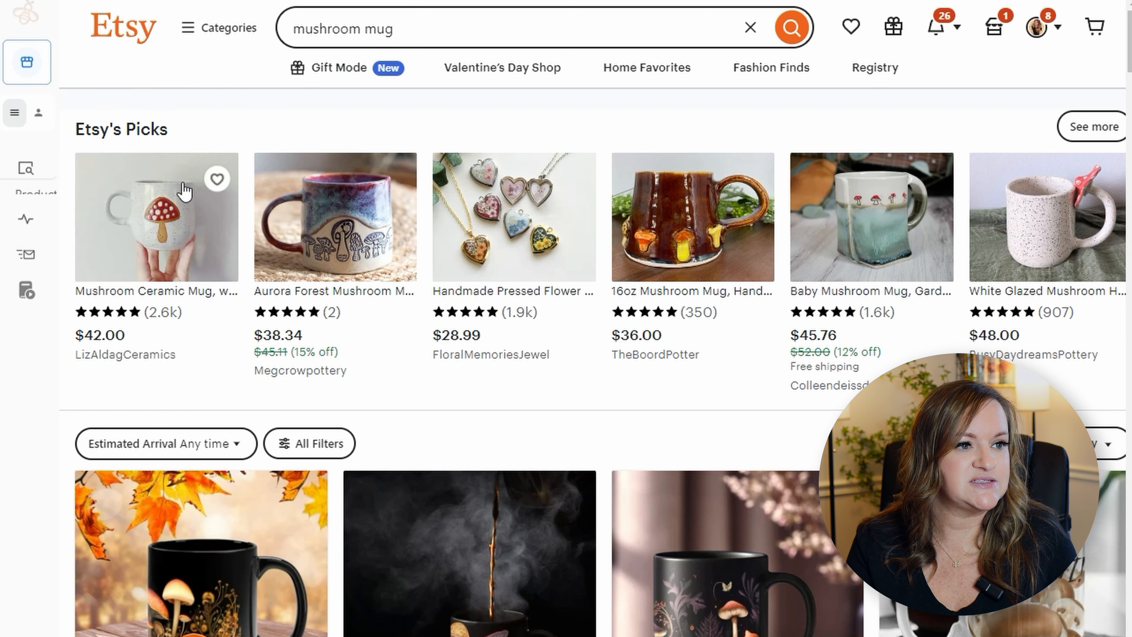
Sort the Etsy search results for mushroom mug by Top Customer Reviews.
{"action": "mouse_move", "coordinate": [43, 142]}
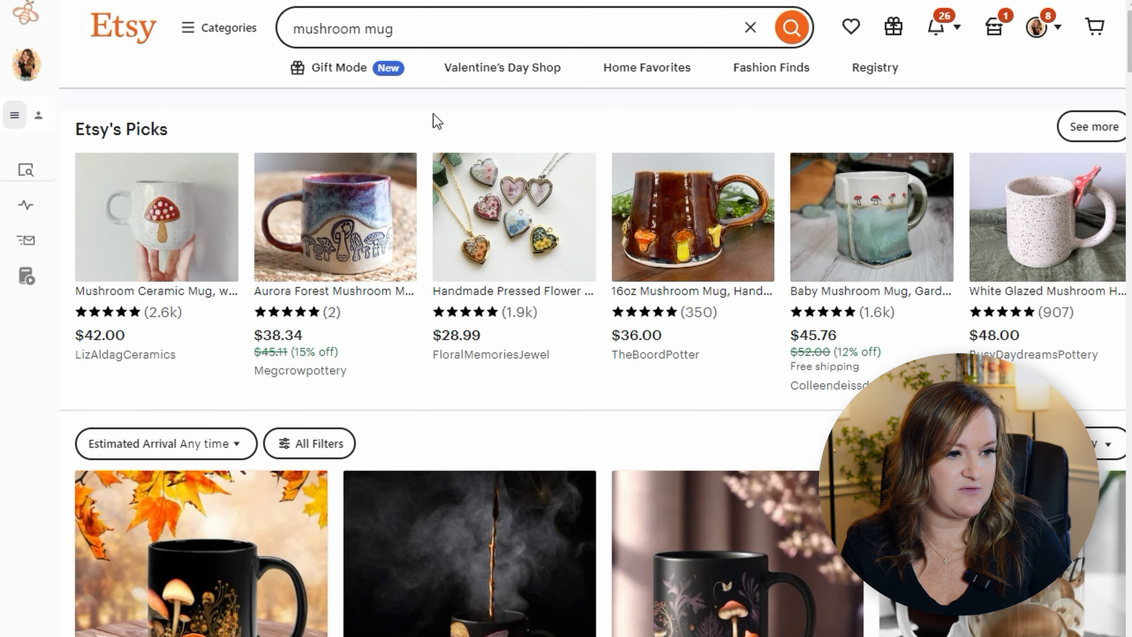
{"action": "mouse_move", "coordinate": [27, 219]}
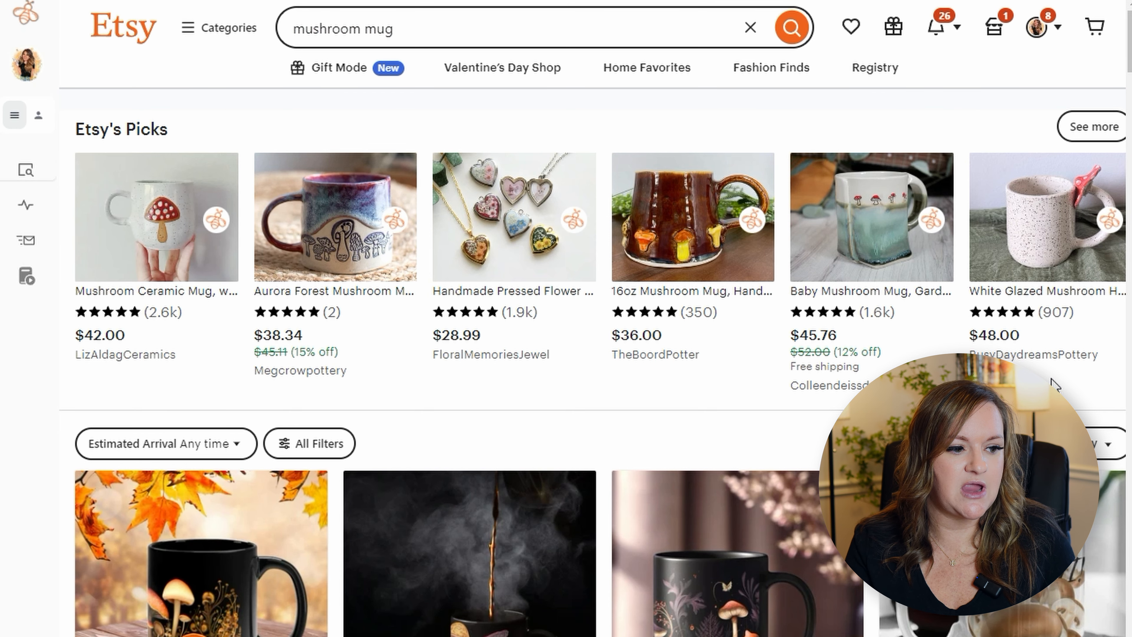
{"action": "left_click", "coordinate": [1106, 443]}
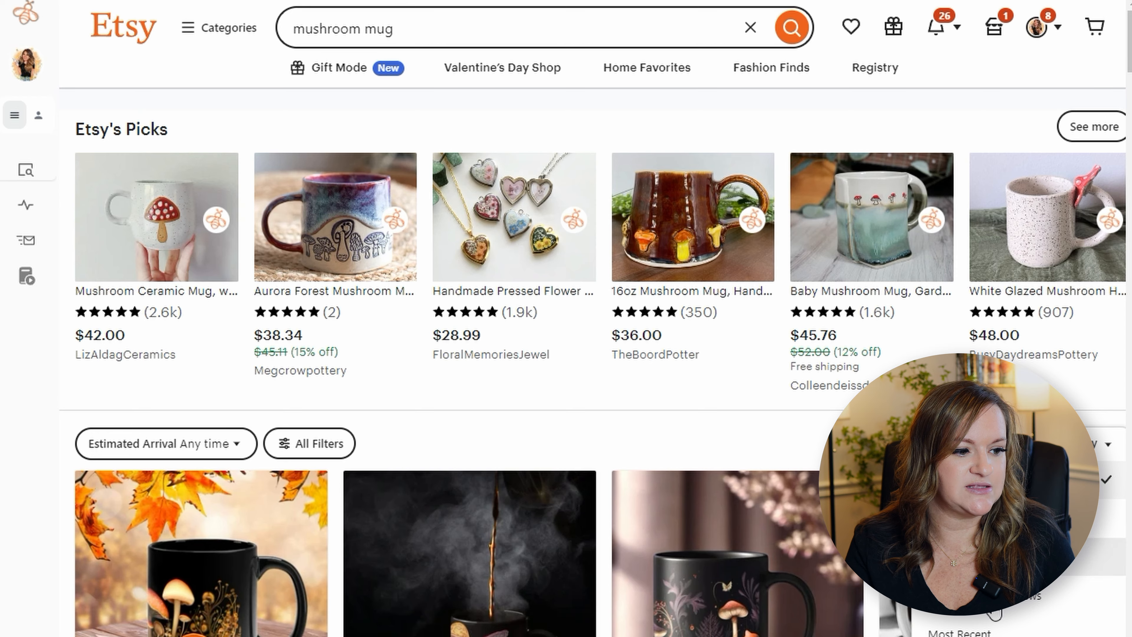
{"action": "left_click", "coordinate": [1003, 609]}
Browse the sorted mushroom mug listings and open EverBee's Product Analytics for this search.
{"action": "scroll", "coordinate": [750, 483], "scroll_direction": "down", "scroll_amount": 4}
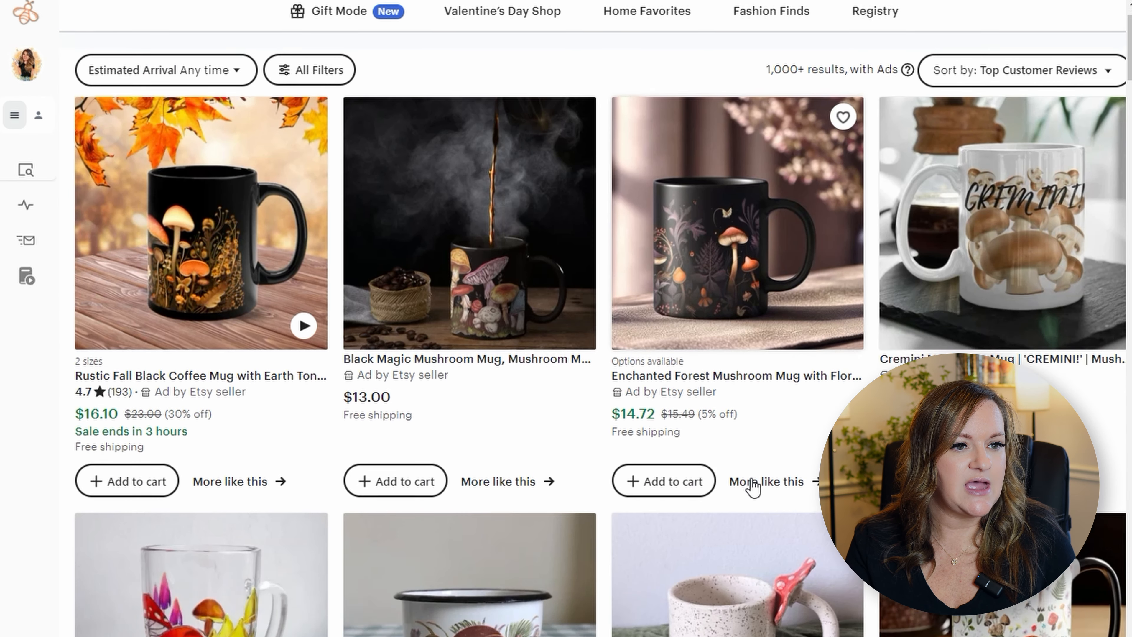
{"action": "scroll", "coordinate": [463, 481], "scroll_direction": "down", "scroll_amount": 6}
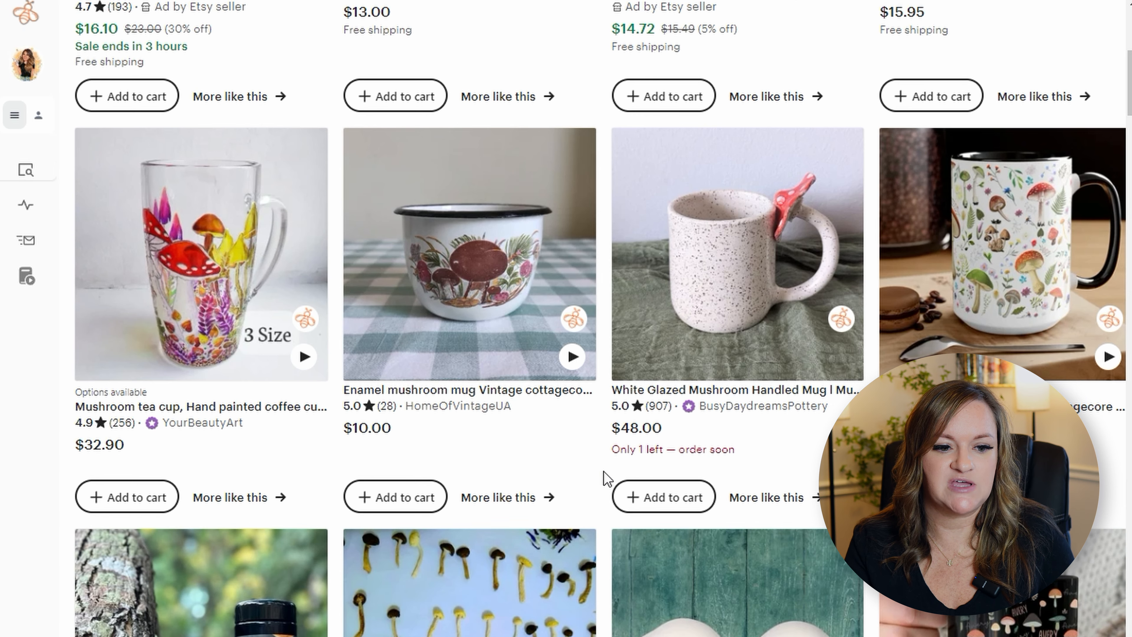
{"action": "scroll", "coordinate": [651, 550], "scroll_direction": "down", "scroll_amount": 10}
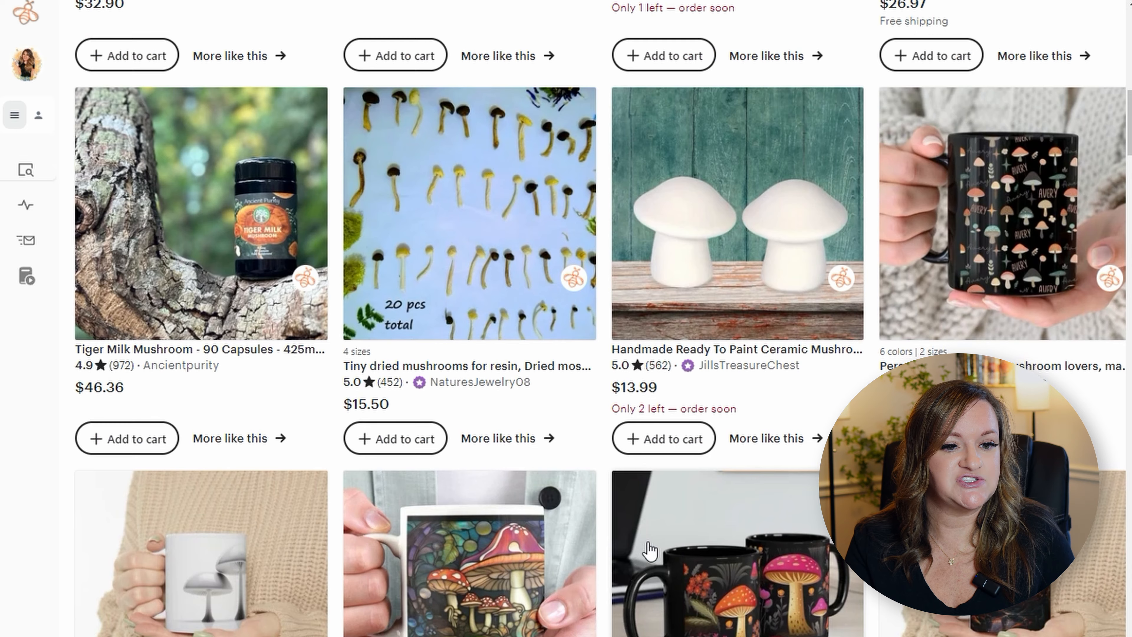
{"action": "scroll", "coordinate": [649, 551], "scroll_direction": "down", "scroll_amount": 8}
{"action": "scroll", "coordinate": [649, 550], "scroll_direction": "up", "scroll_amount": 20}
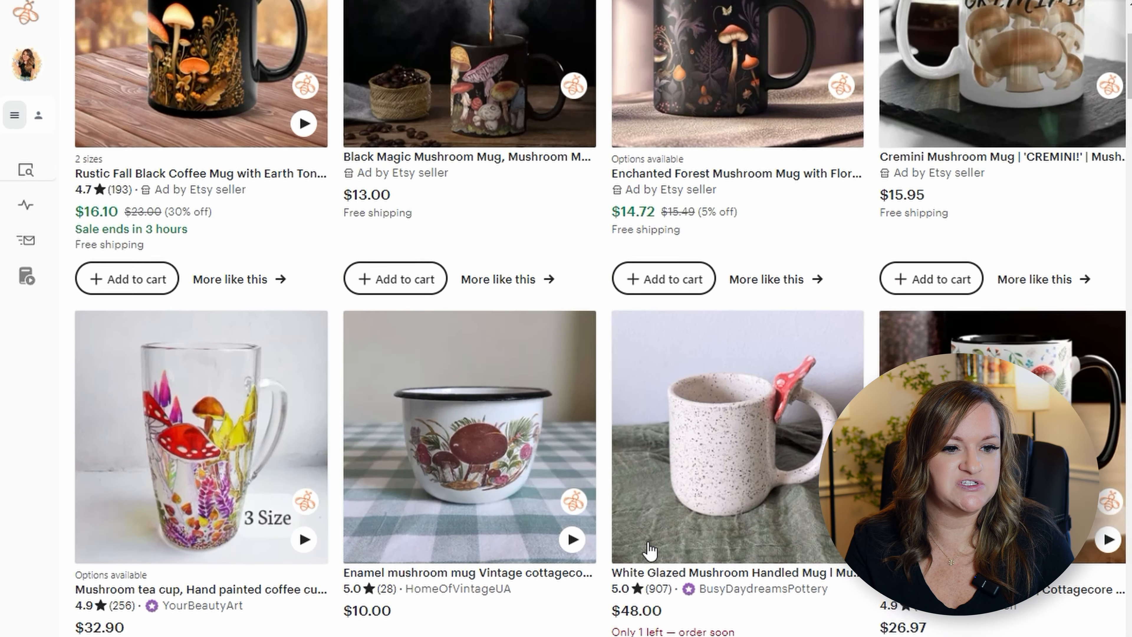
{"action": "scroll", "coordinate": [649, 549], "scroll_direction": "up", "scroll_amount": 6}
{"action": "mouse_move", "coordinate": [50, 169]}
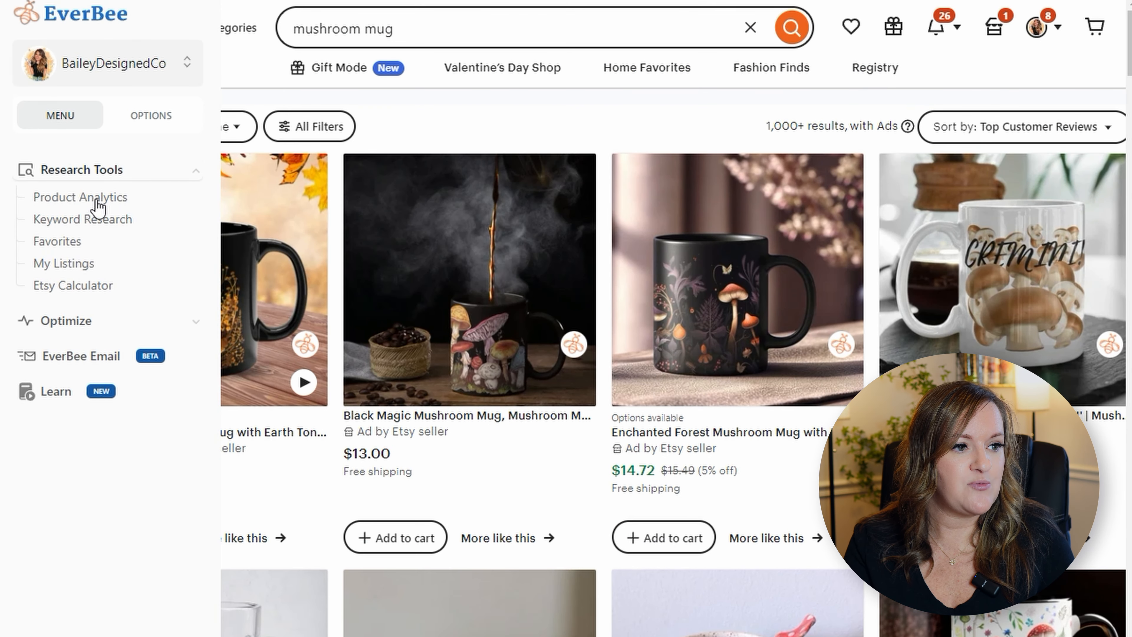
{"action": "left_click", "coordinate": [79, 197]}
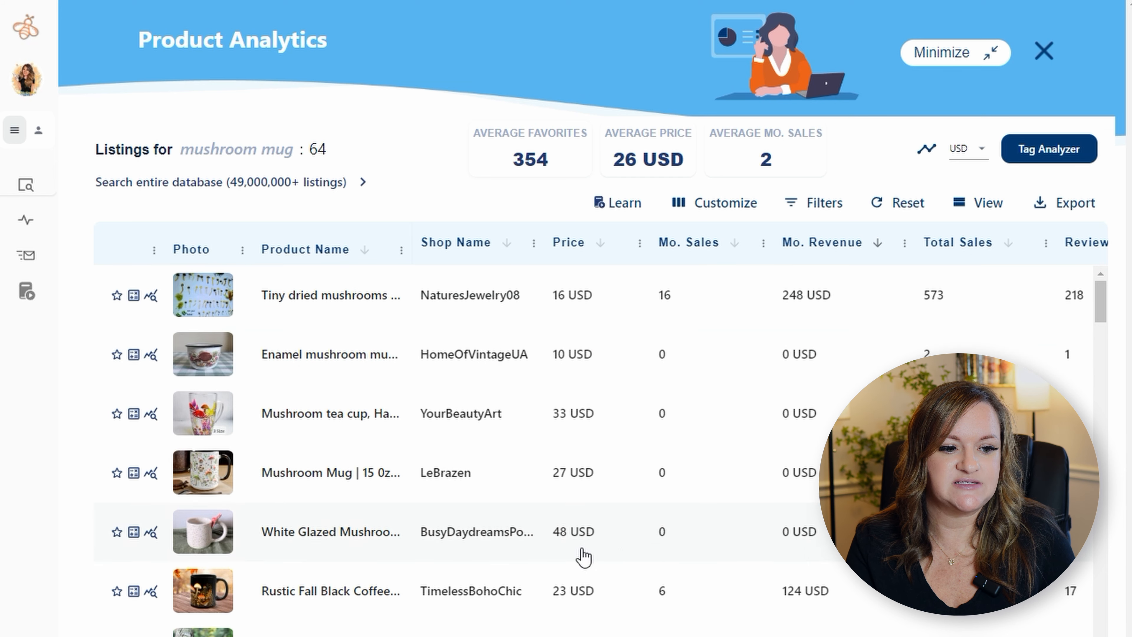
Sort the analysed listings by monthly revenue from highest to lowest and inspect the Bioluminescent Fungi mug's photo.
{"action": "scroll", "coordinate": [717, 317], "scroll_direction": "right", "scroll_amount": 5}
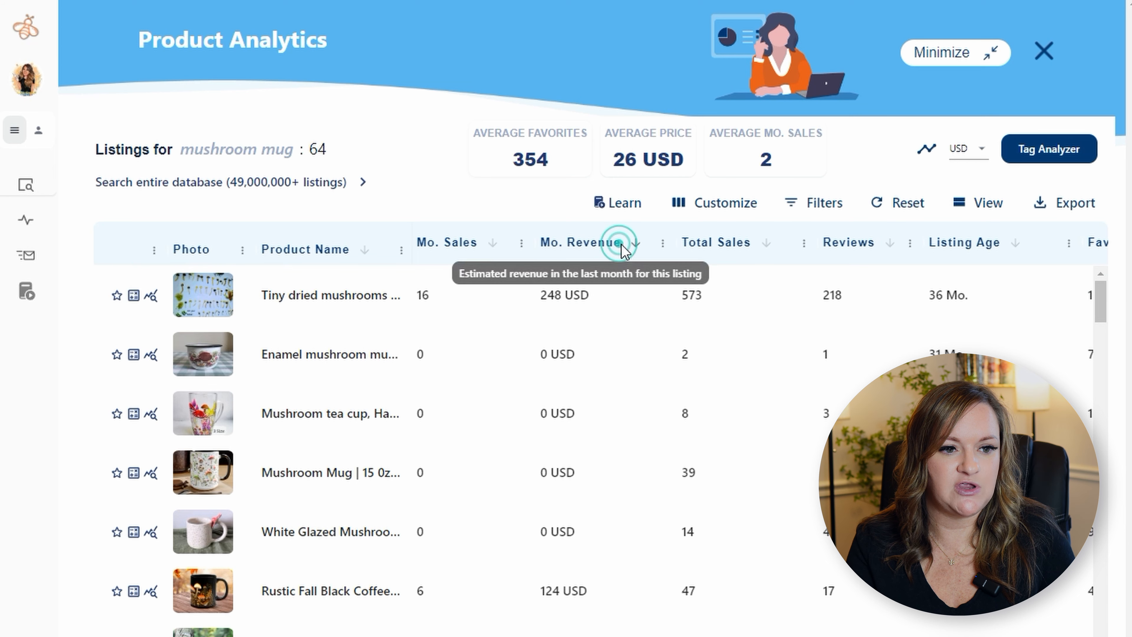
{"action": "left_click", "coordinate": [637, 243]}
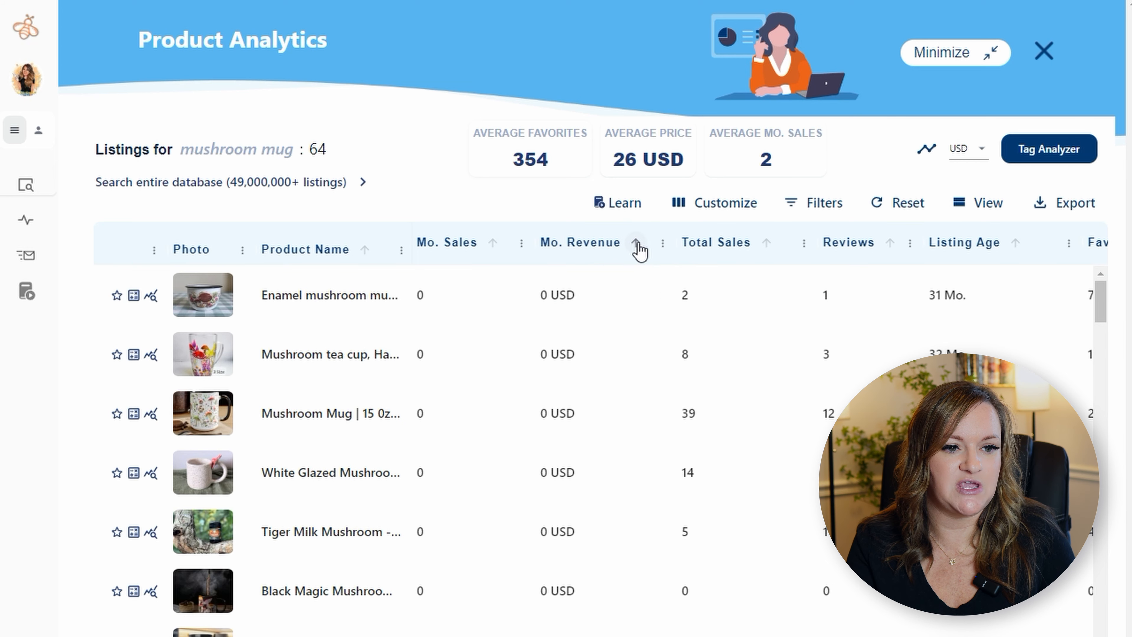
{"action": "left_click", "coordinate": [633, 247]}
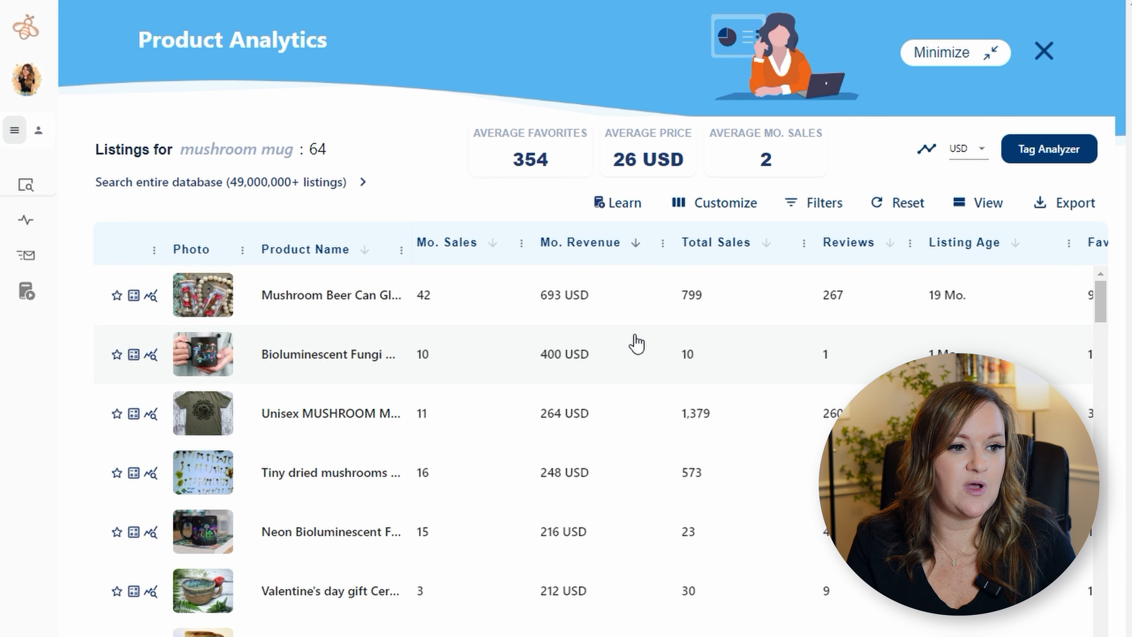
{"action": "mouse_move", "coordinate": [212, 357]}
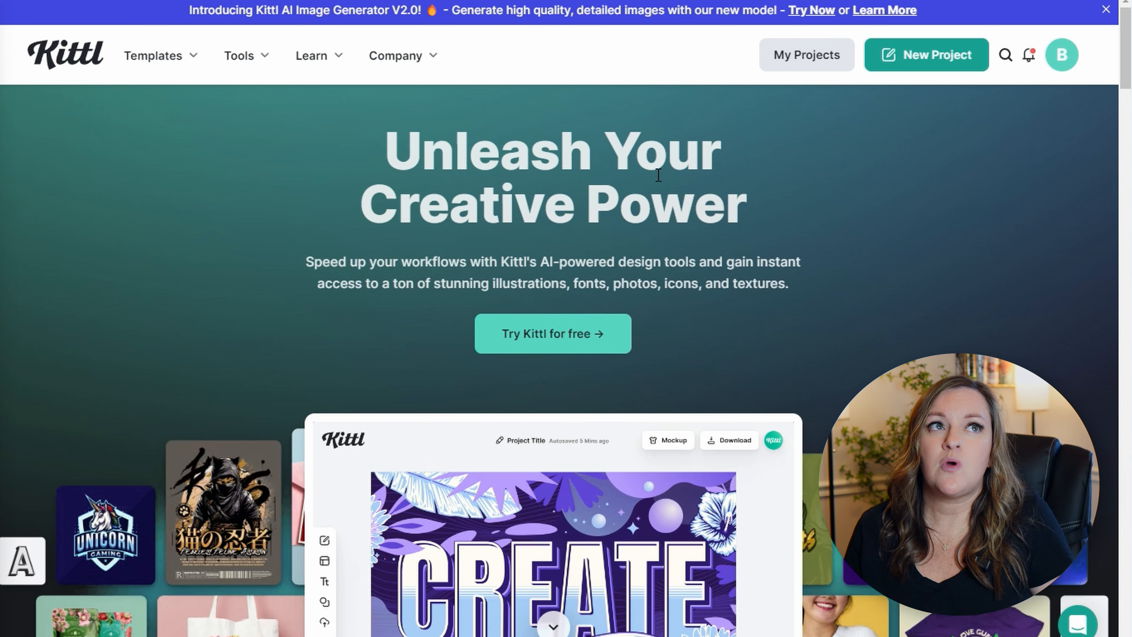
Open the Mascot T-Shirts template category in Kittl and browse its trending designs.
{"action": "mouse_move", "coordinate": [196, 67]}
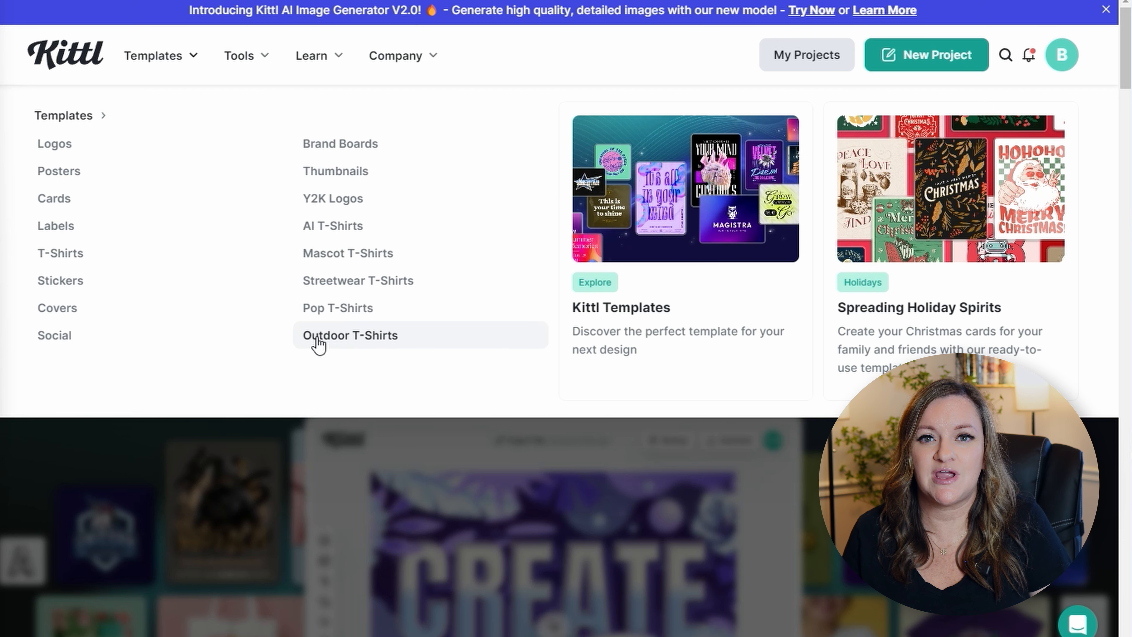
{"action": "left_click", "coordinate": [316, 253]}
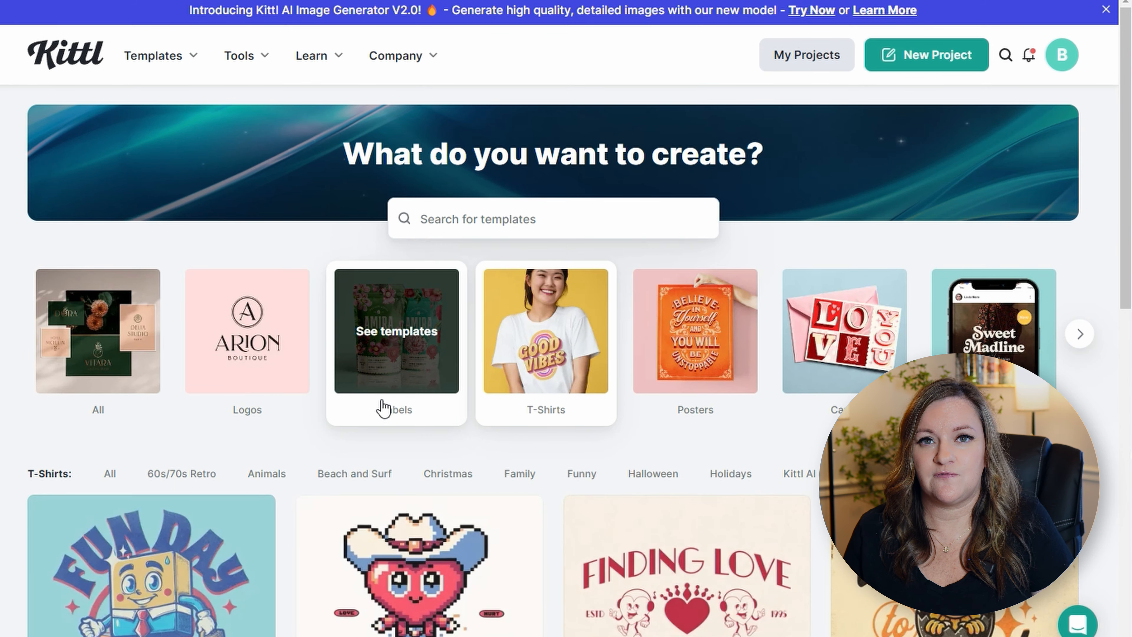
{"action": "scroll", "coordinate": [380, 405], "scroll_direction": "down", "scroll_amount": 4}
{"action": "scroll", "coordinate": [382, 409], "scroll_direction": "down", "scroll_amount": 3}
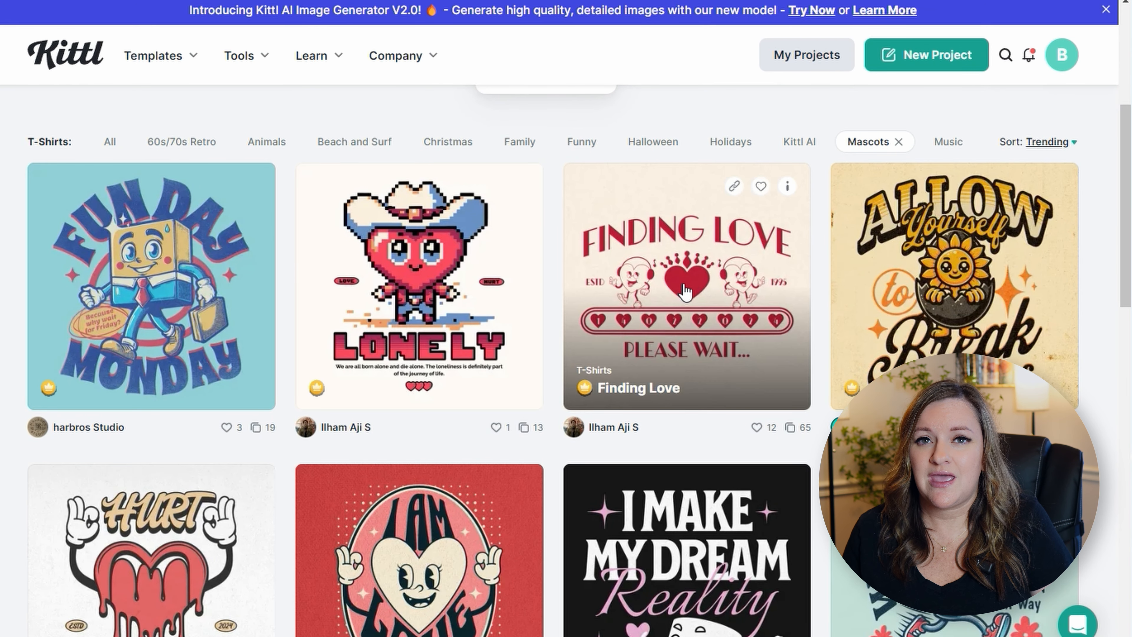
{"action": "scroll", "coordinate": [485, 431], "scroll_direction": "down", "scroll_amount": 4}
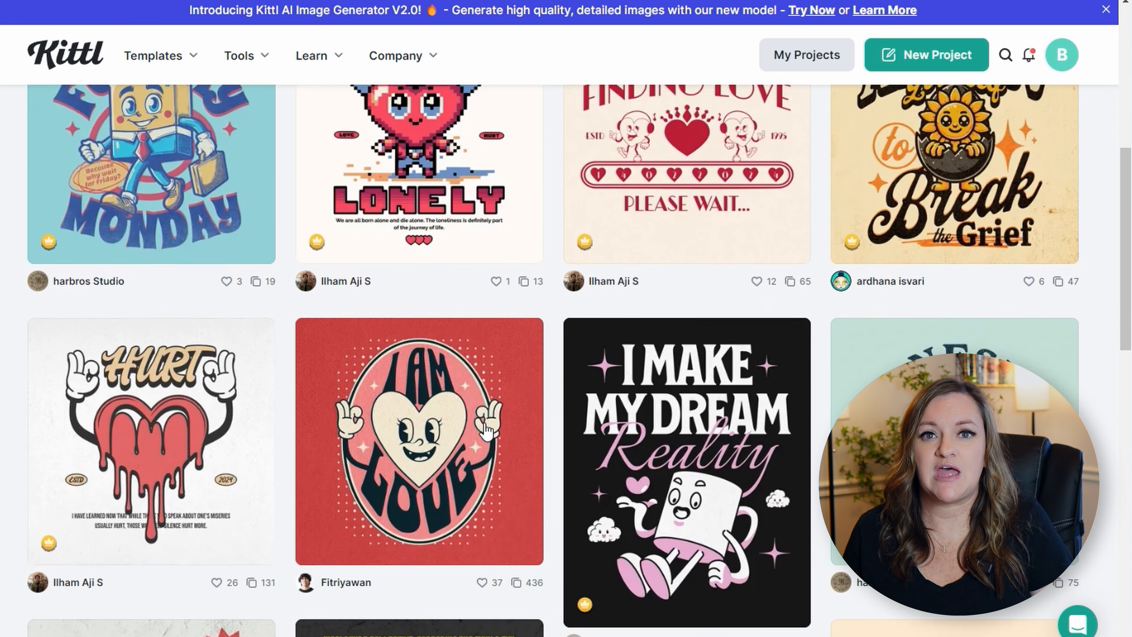
{"action": "scroll", "coordinate": [486, 430], "scroll_direction": "down", "scroll_amount": 5}
{"action": "scroll", "coordinate": [486, 430], "scroll_direction": "down", "scroll_amount": 7}
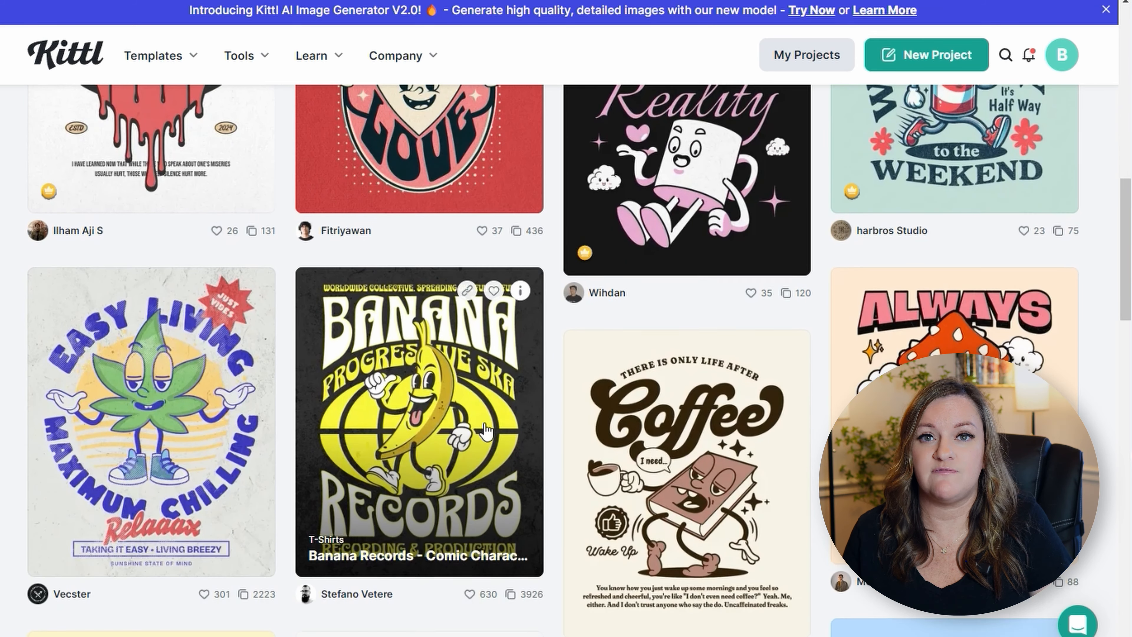
Browse further through the Mascot T-Shirts templates to examine their retro character designs and coffee-themed ideas.
{"action": "scroll", "coordinate": [486, 431], "scroll_direction": "down", "scroll_amount": 4}
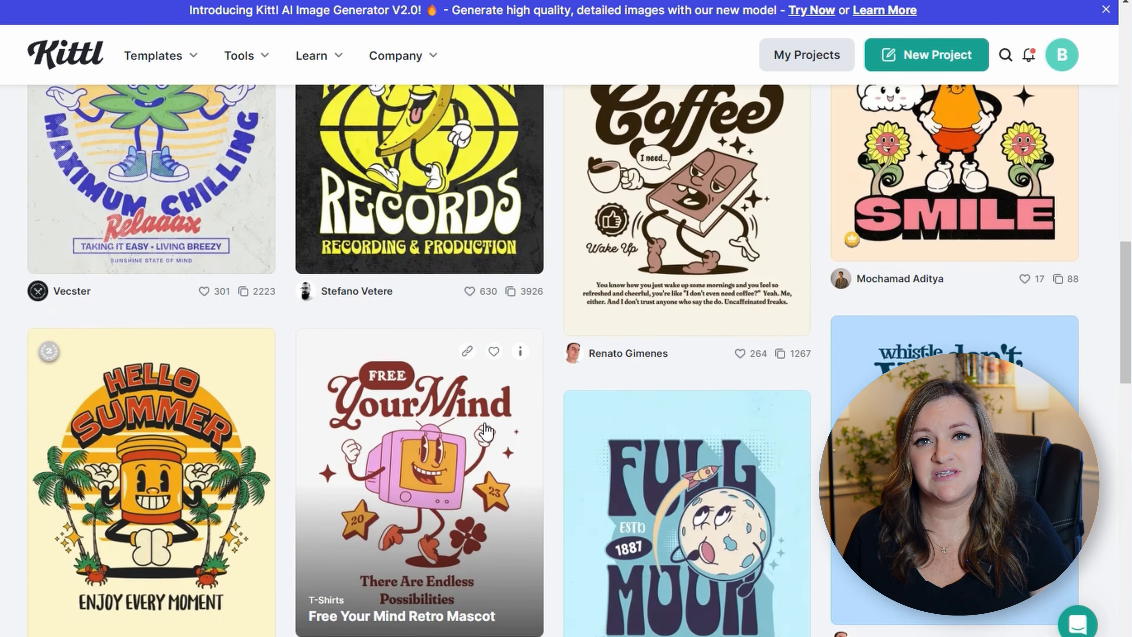
{"action": "scroll", "coordinate": [486, 430], "scroll_direction": "down", "scroll_amount": 3}
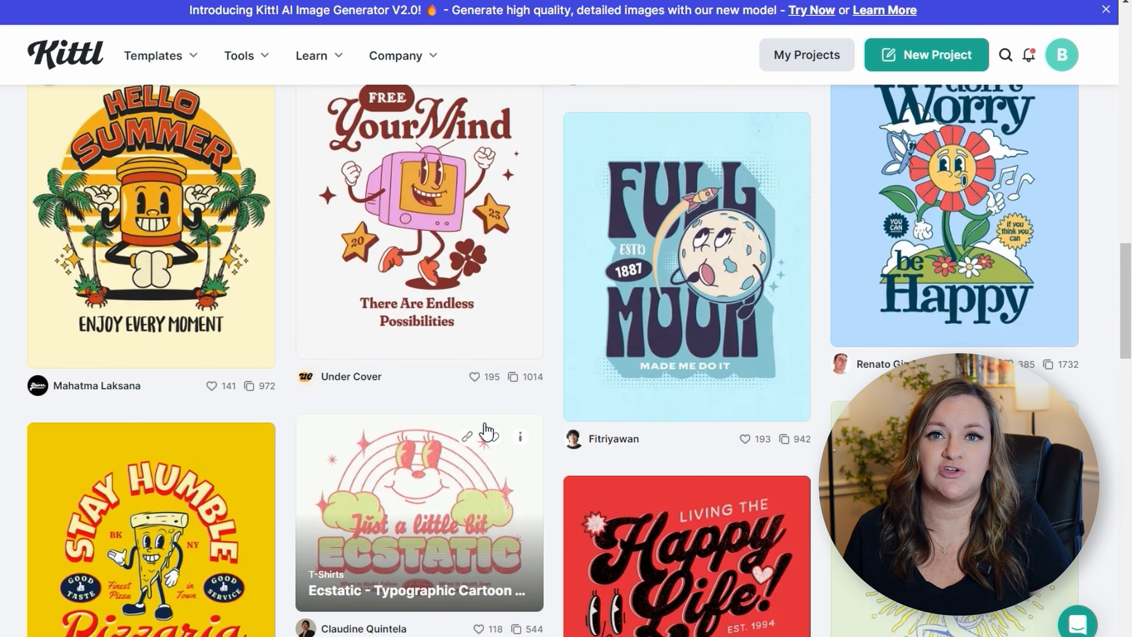
{"action": "scroll", "coordinate": [485, 431], "scroll_direction": "down", "scroll_amount": 9}
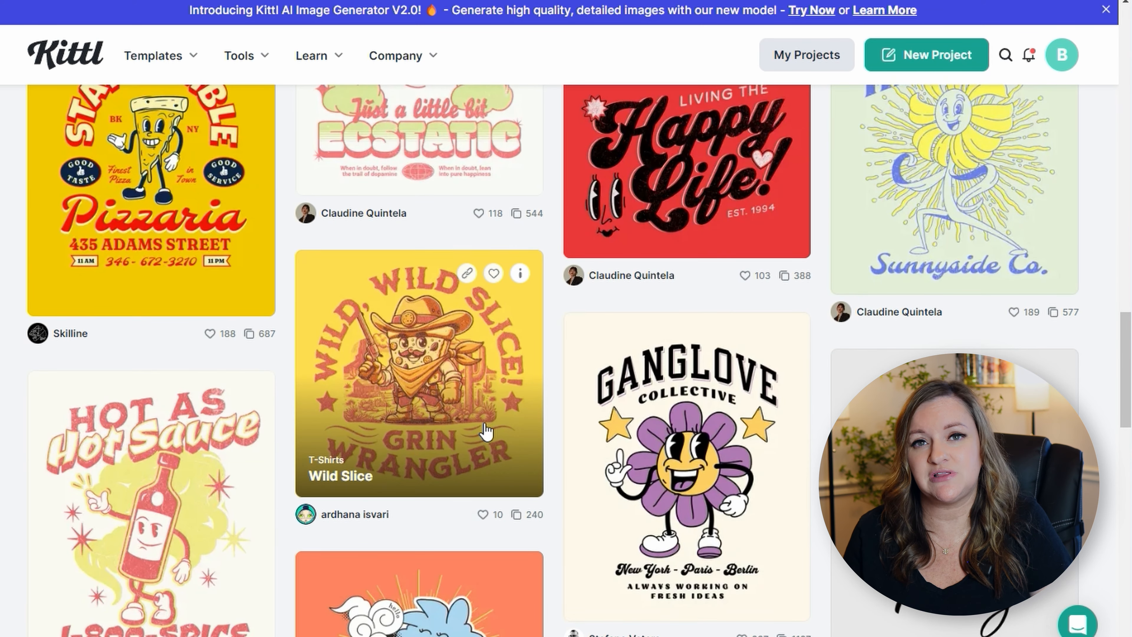
{"action": "scroll", "coordinate": [486, 430], "scroll_direction": "down", "scroll_amount": 4}
{"action": "scroll", "coordinate": [486, 430], "scroll_direction": "down", "scroll_amount": 4}
{"action": "scroll", "coordinate": [486, 431], "scroll_direction": "down", "scroll_amount": 4}
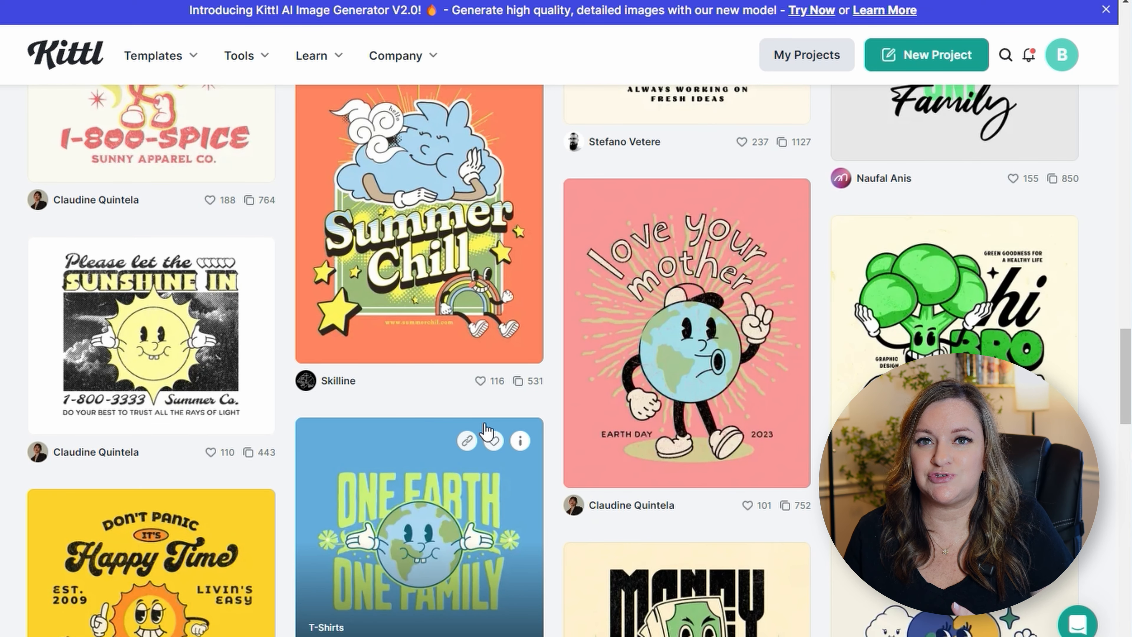
{"action": "scroll", "coordinate": [486, 430], "scroll_direction": "down", "scroll_amount": 4}
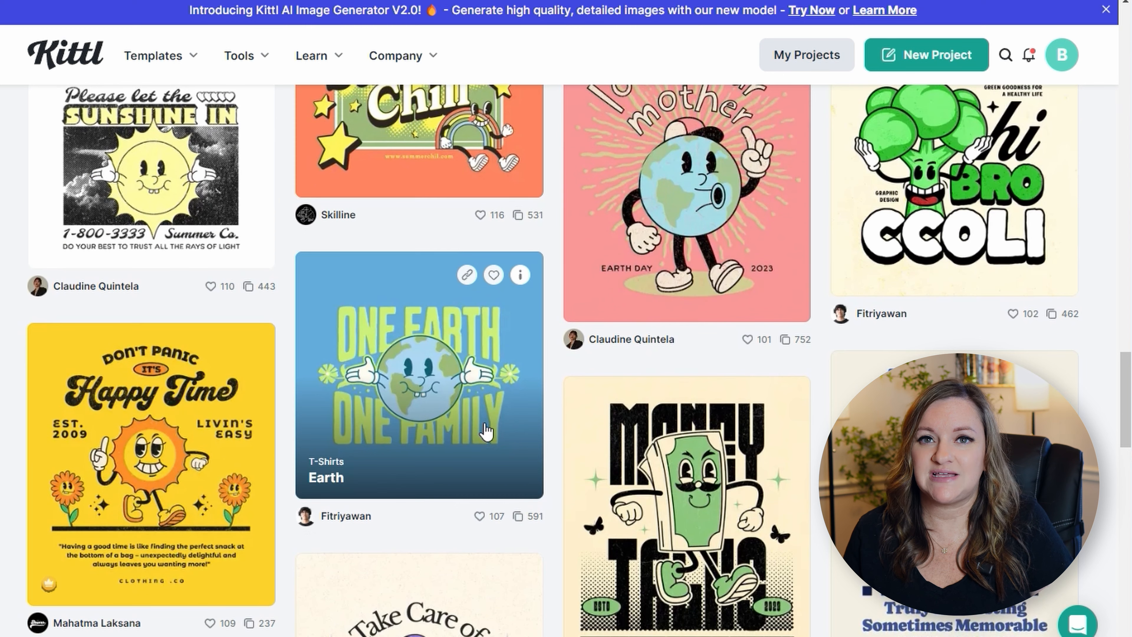
{"action": "scroll", "coordinate": [486, 431], "scroll_direction": "down", "scroll_amount": 5}
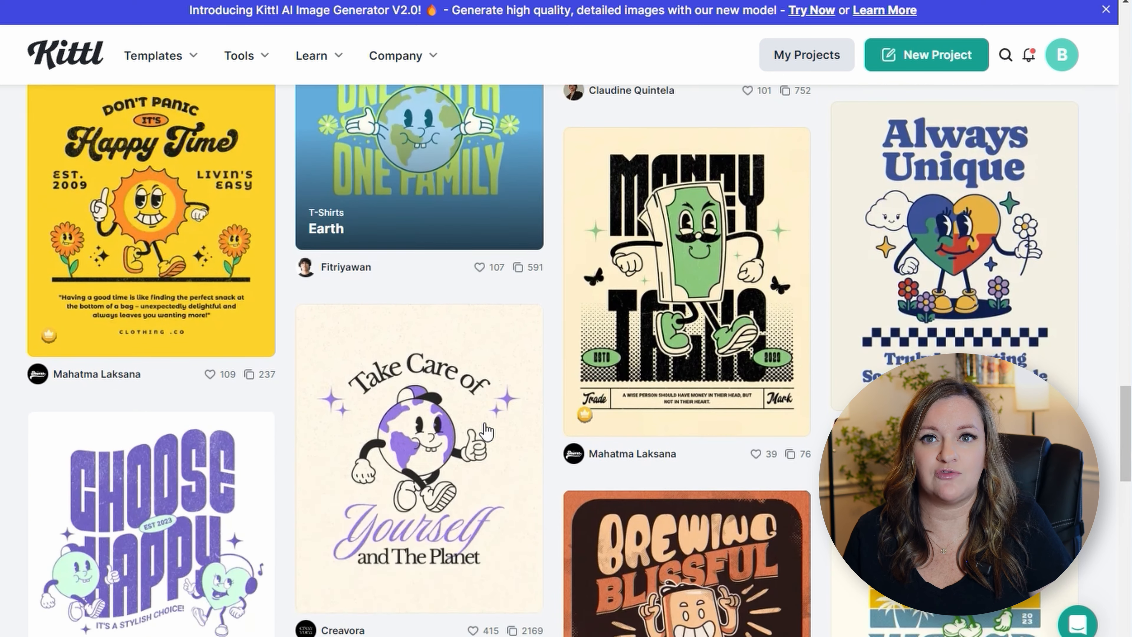
{"action": "scroll", "coordinate": [487, 431], "scroll_direction": "down", "scroll_amount": 10}
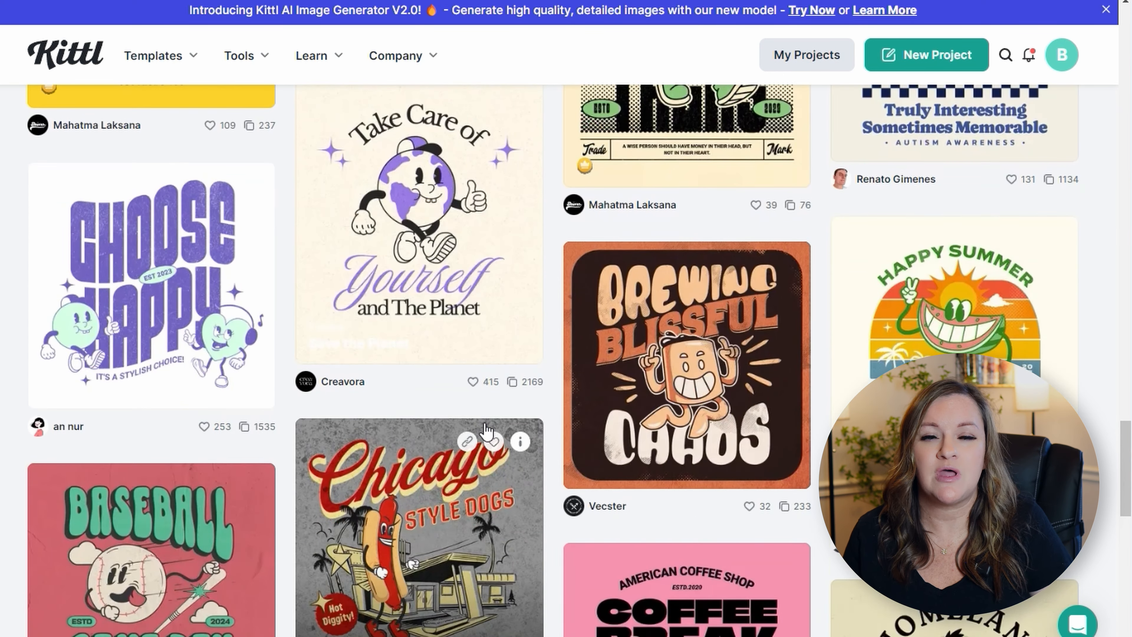
{"action": "scroll", "coordinate": [487, 430], "scroll_direction": "down", "scroll_amount": 4}
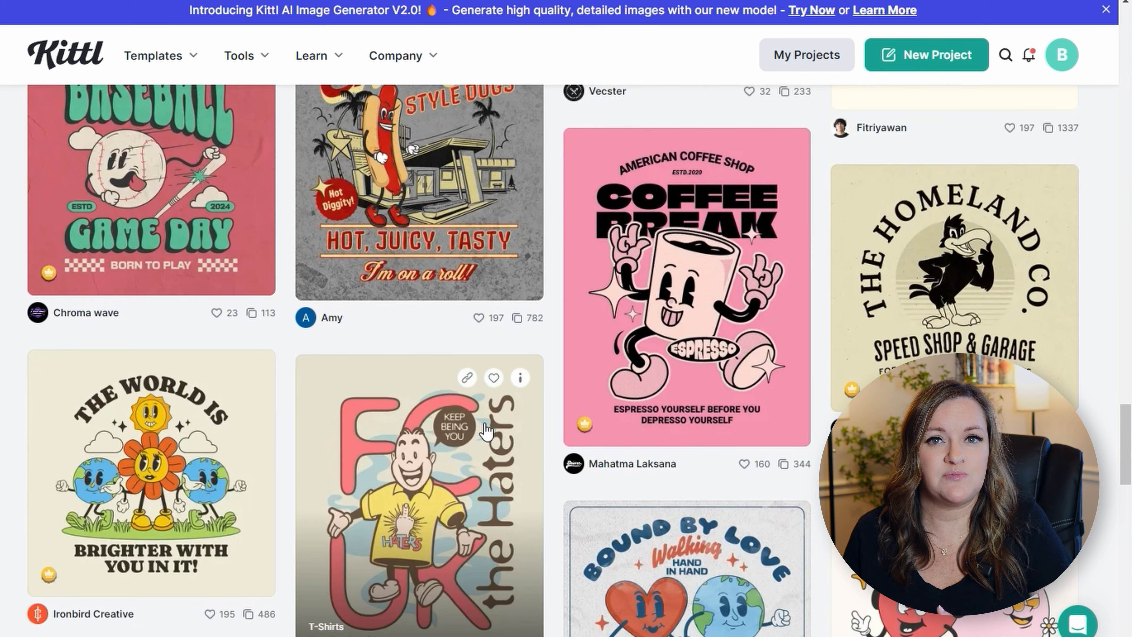
{"action": "scroll", "coordinate": [487, 431], "scroll_direction": "down", "scroll_amount": 10}
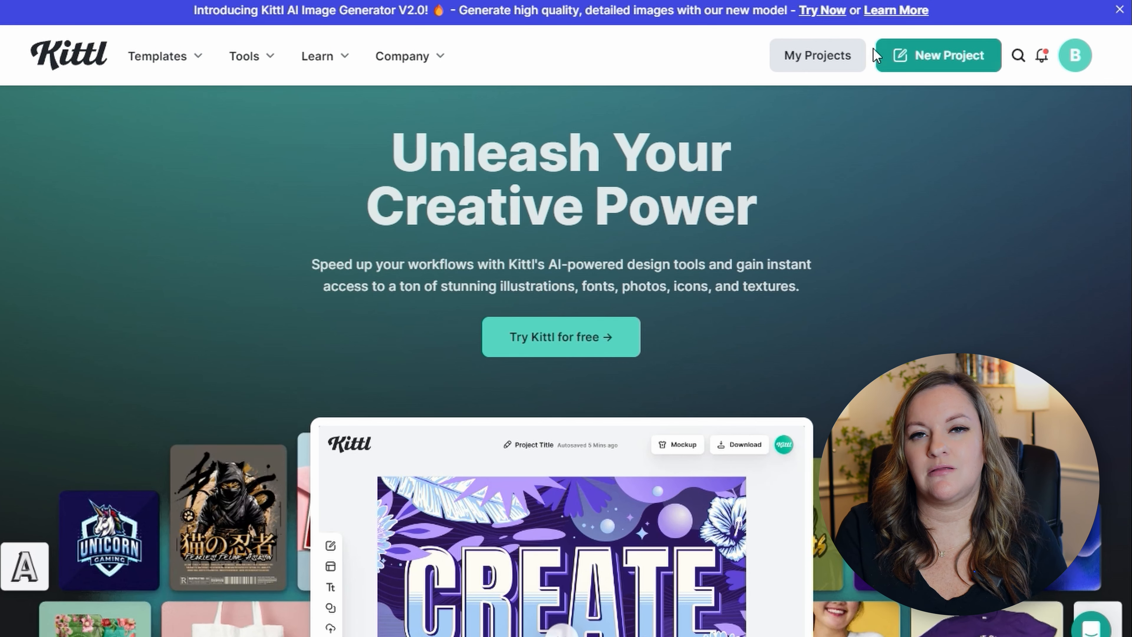
Create a new project with a 5000 × 5000 pixel artboard at 300 DPI.
{"action": "left_click", "coordinate": [945, 56]}
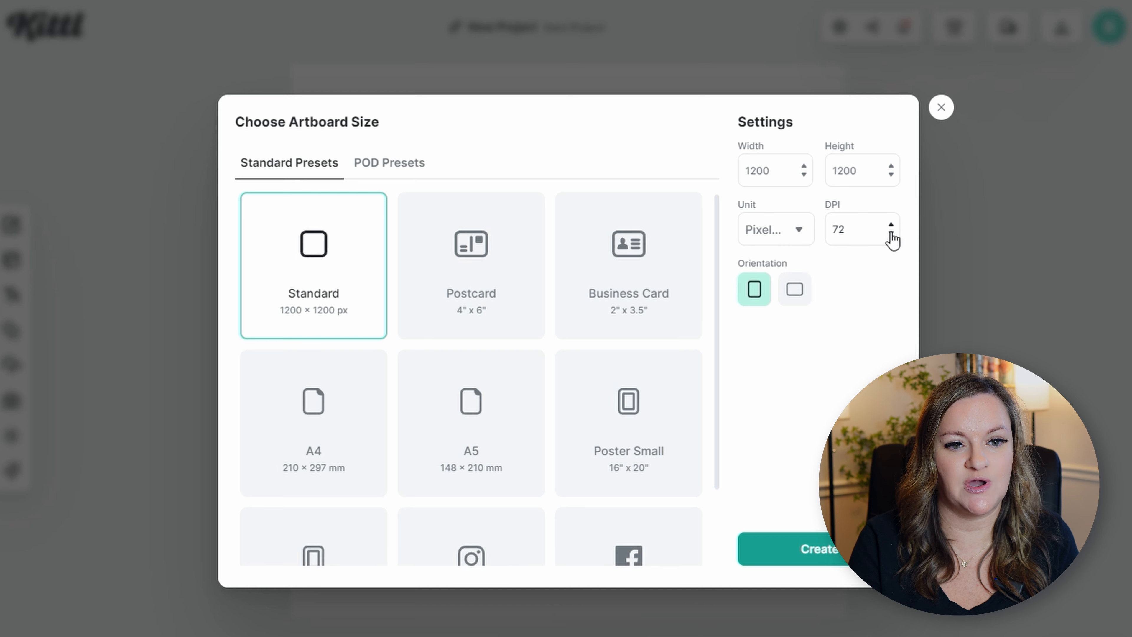
{"action": "double_click", "coordinate": [854, 223]}
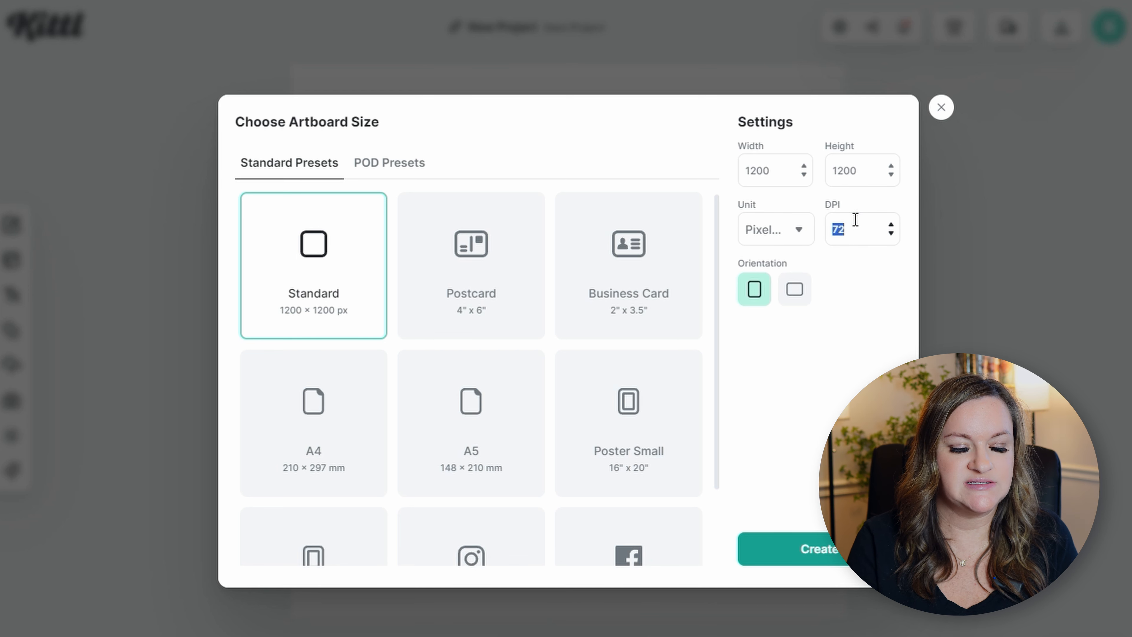
{"action": "type", "text": "300"}
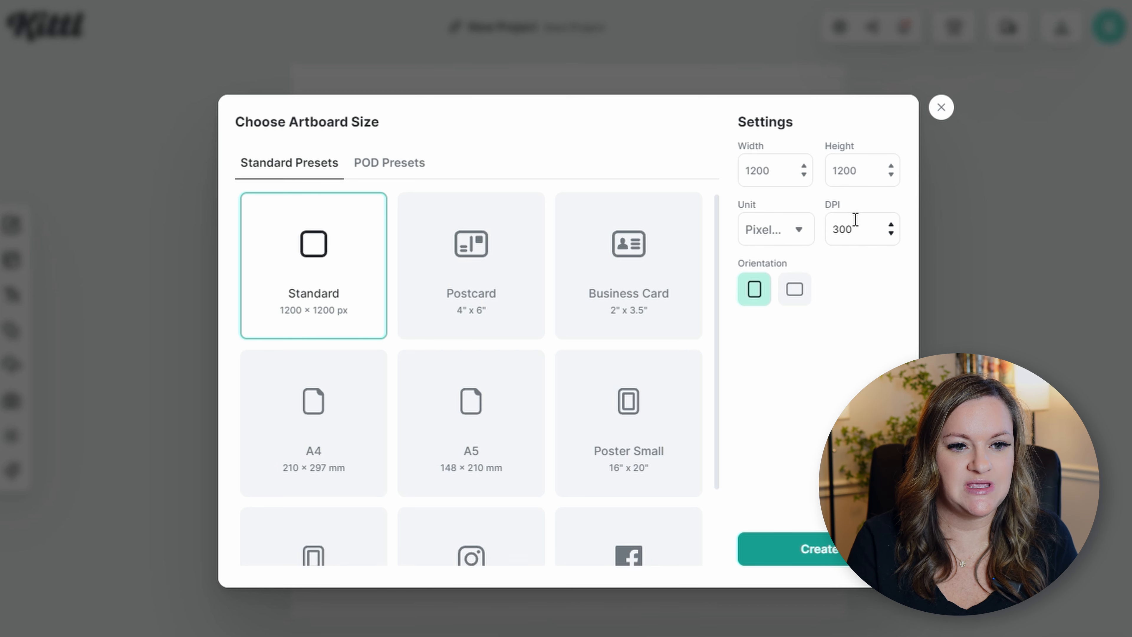
{"action": "key", "text": "Return"}
{"action": "left_click", "coordinate": [898, 192]}
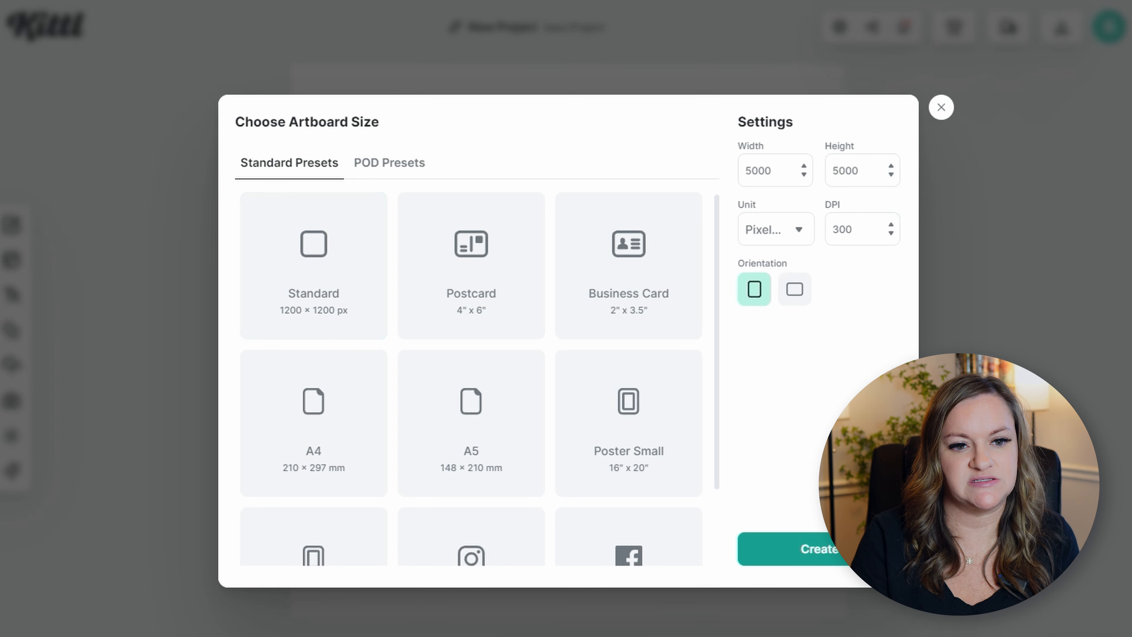
{"action": "left_click", "coordinate": [837, 561]}
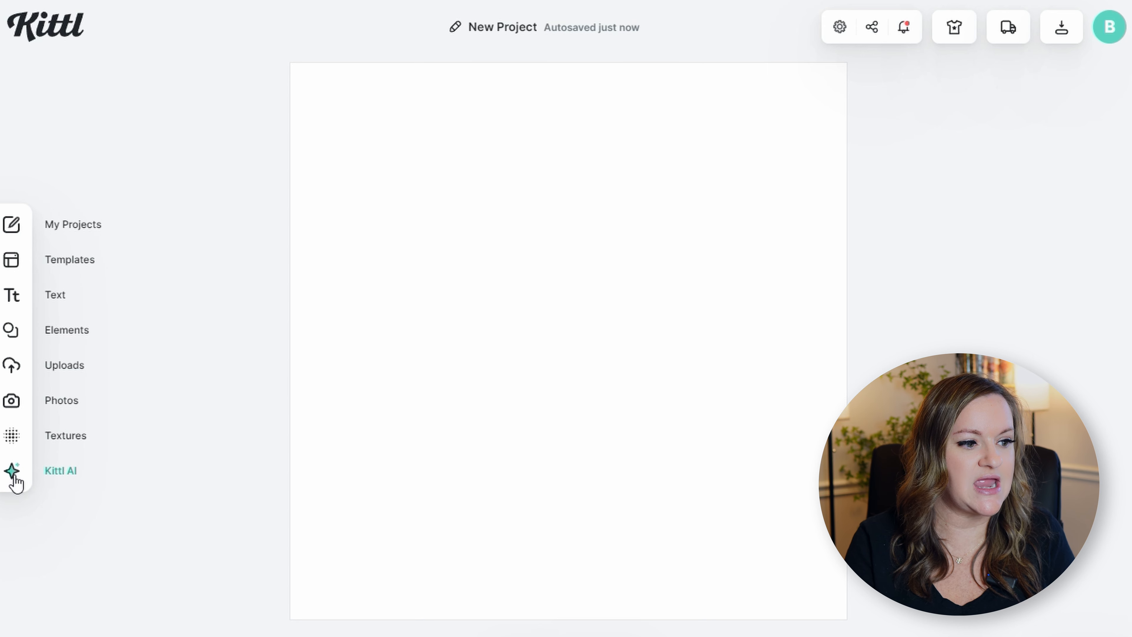
Open the Kittl AI image generator and look through its image, clipart and vector styles.
{"action": "left_click", "coordinate": [51, 472]}
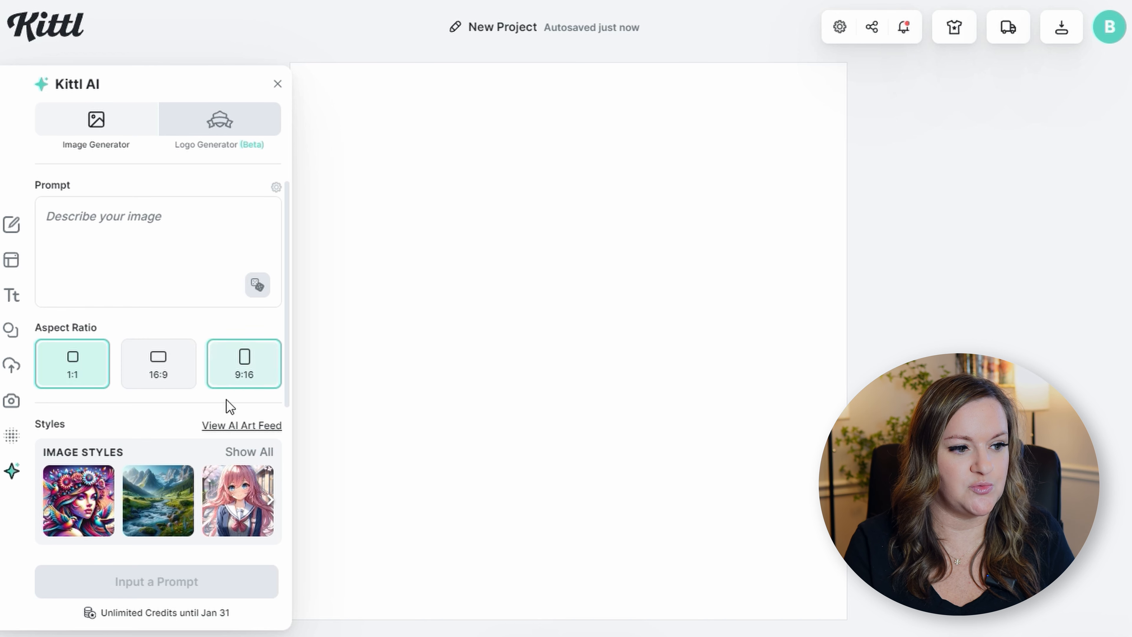
{"action": "scroll", "coordinate": [227, 404], "scroll_direction": "down", "scroll_amount": 2}
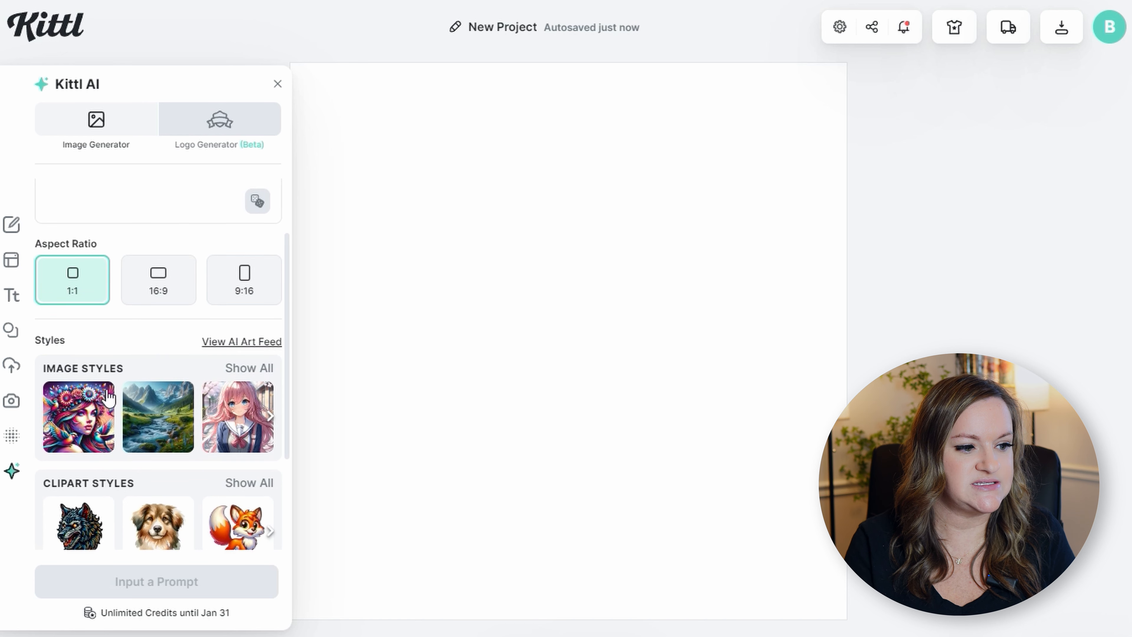
{"action": "scroll", "coordinate": [133, 466], "scroll_direction": "down", "scroll_amount": 3}
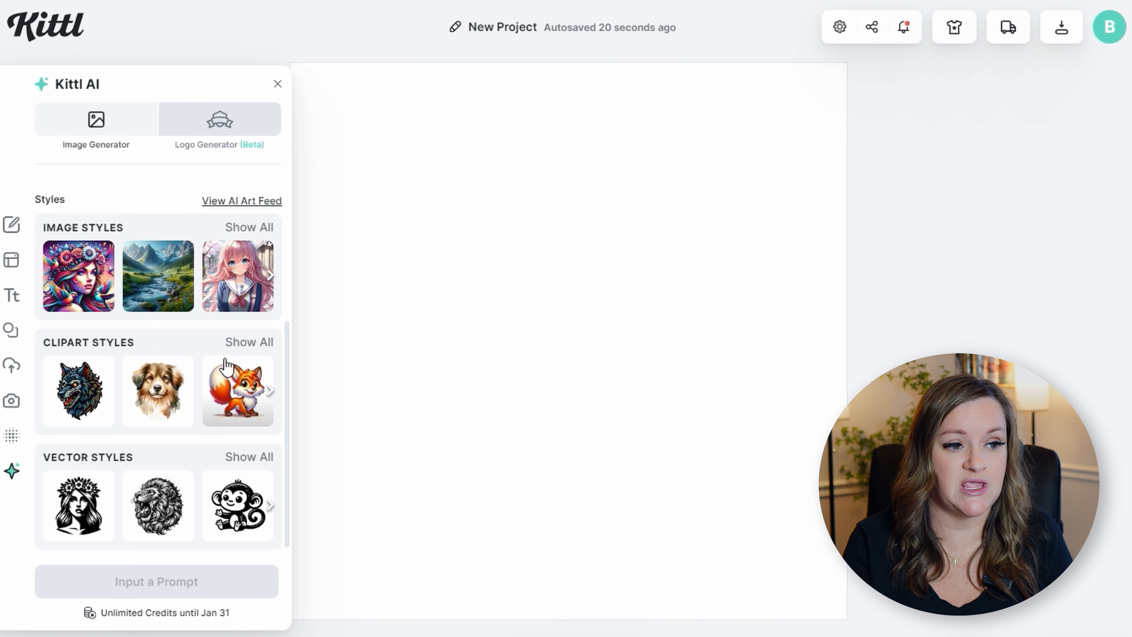
{"action": "left_click", "coordinate": [246, 345]}
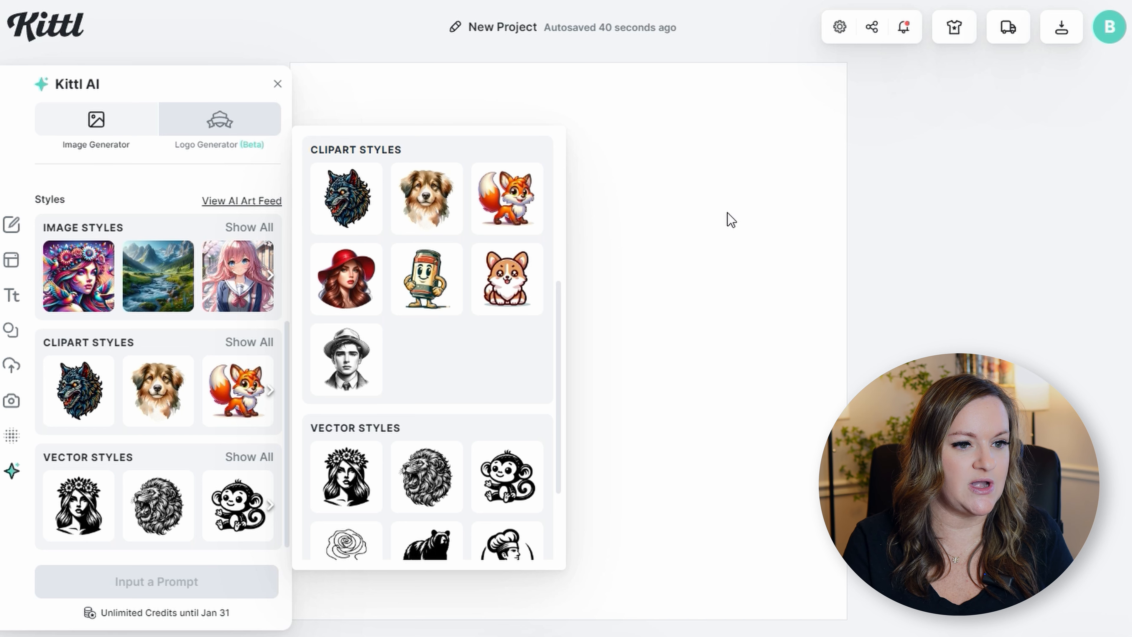
{"action": "left_click", "coordinate": [632, 114]}
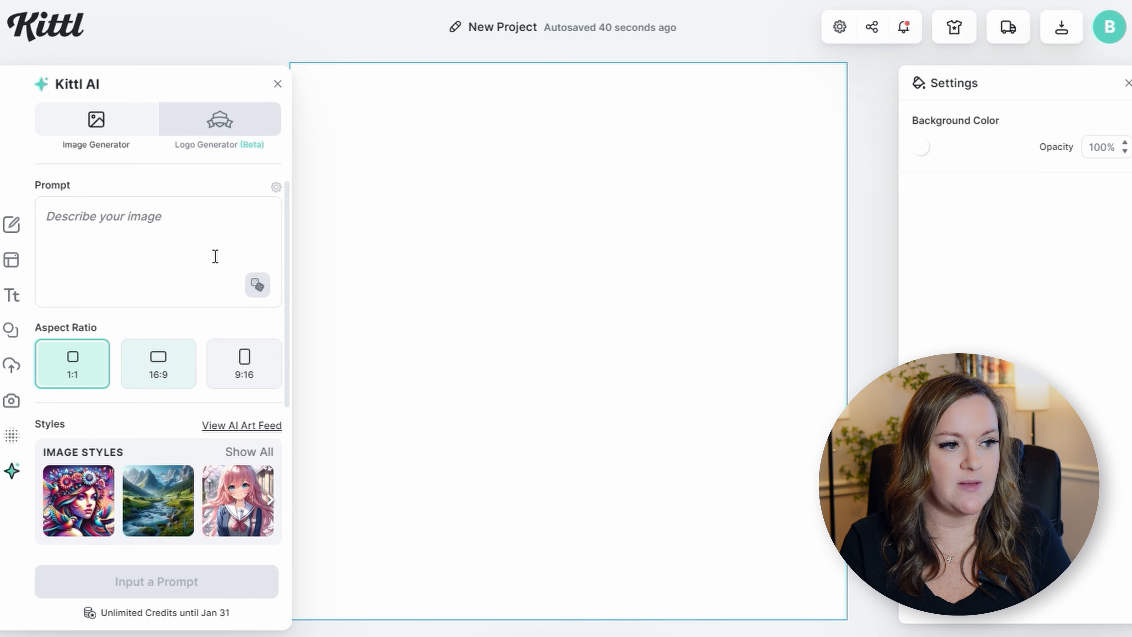
Generate a T-Shirt Graphic style image from the prompt: a retro coffee cup logo with flowers around the cup with the text "the floral bean".
{"action": "left_click", "coordinate": [143, 253]}
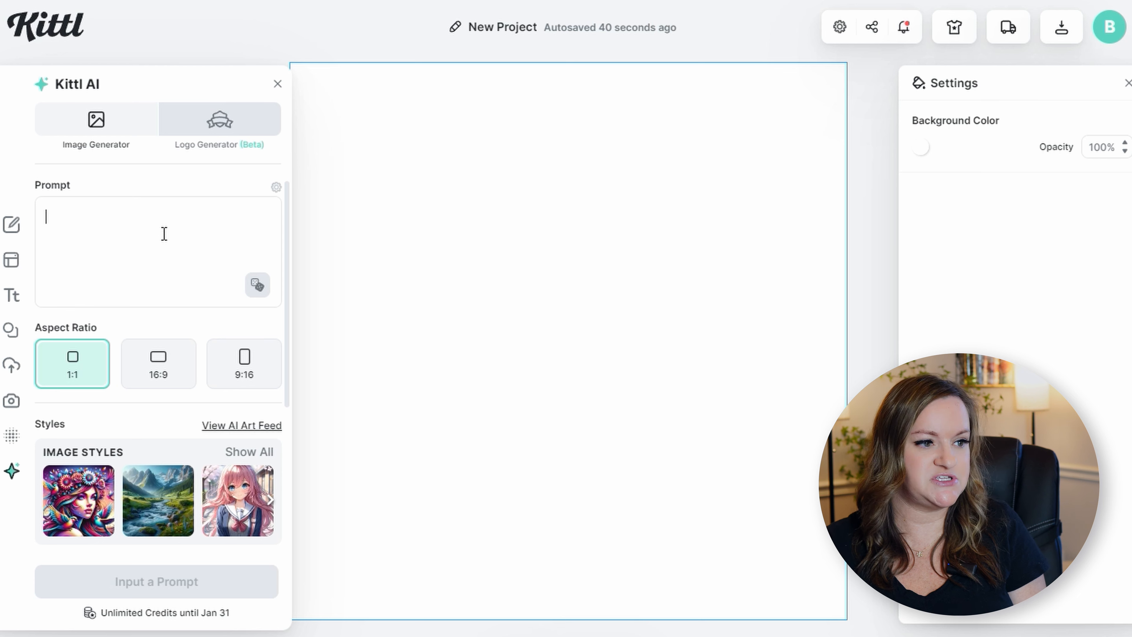
{"action": "type", "text": "a retro coffee cup logo with flowers around the cup with the text \"the floral bean\""}
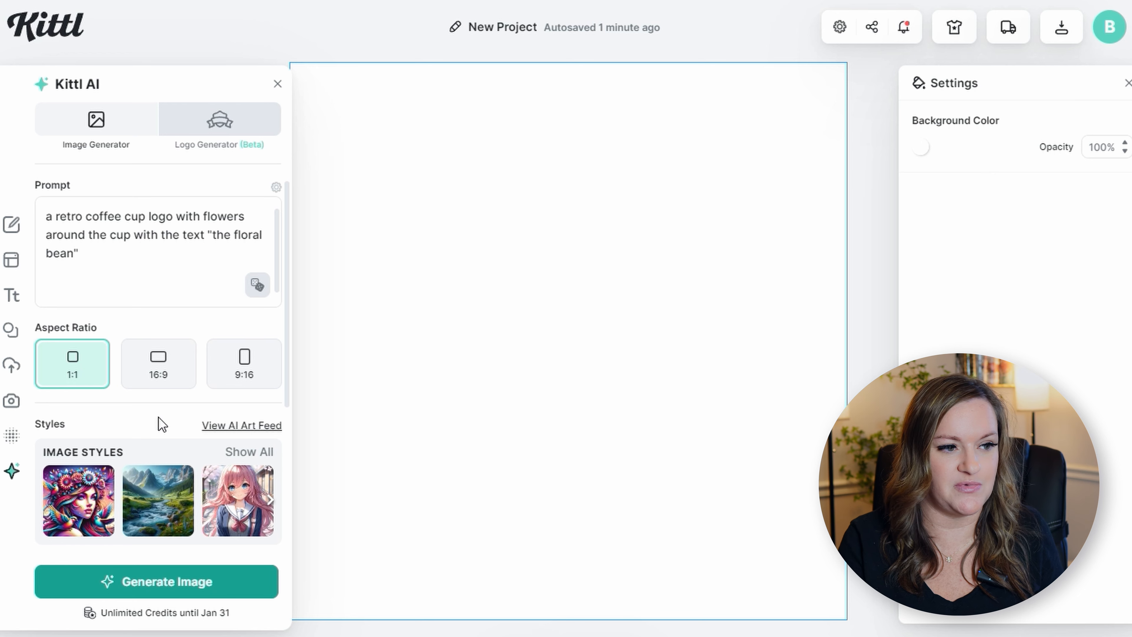
{"action": "scroll", "coordinate": [161, 423], "scroll_direction": "down", "scroll_amount": 3}
{"action": "left_click", "coordinate": [83, 435]}
{"action": "scroll", "coordinate": [85, 435], "scroll_direction": "down", "scroll_amount": 1}
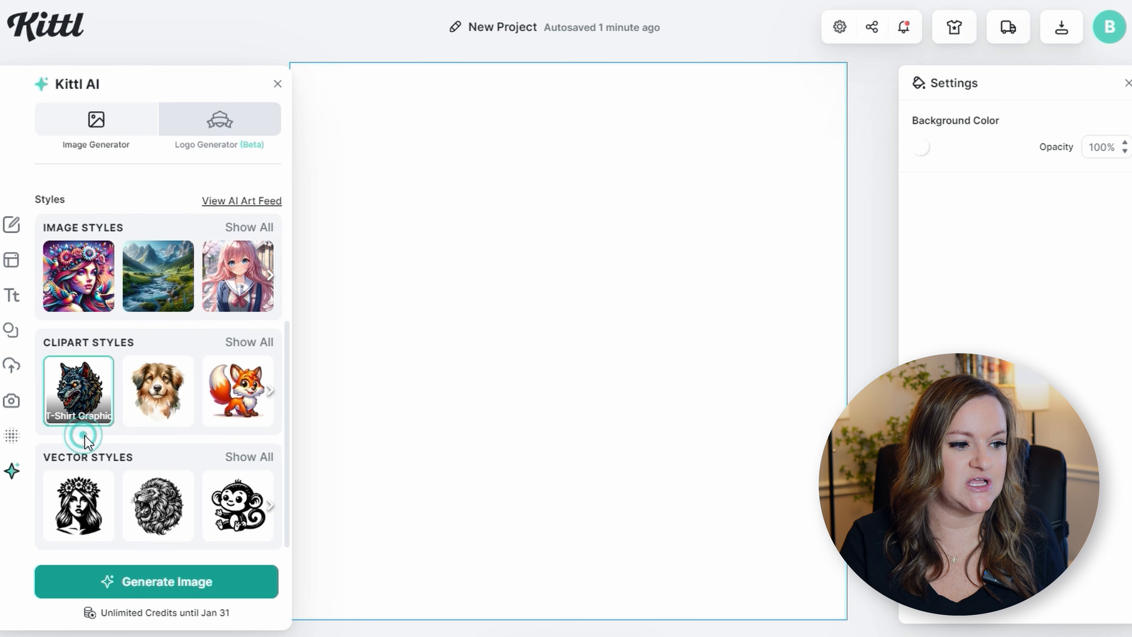
{"action": "left_click", "coordinate": [168, 581]}
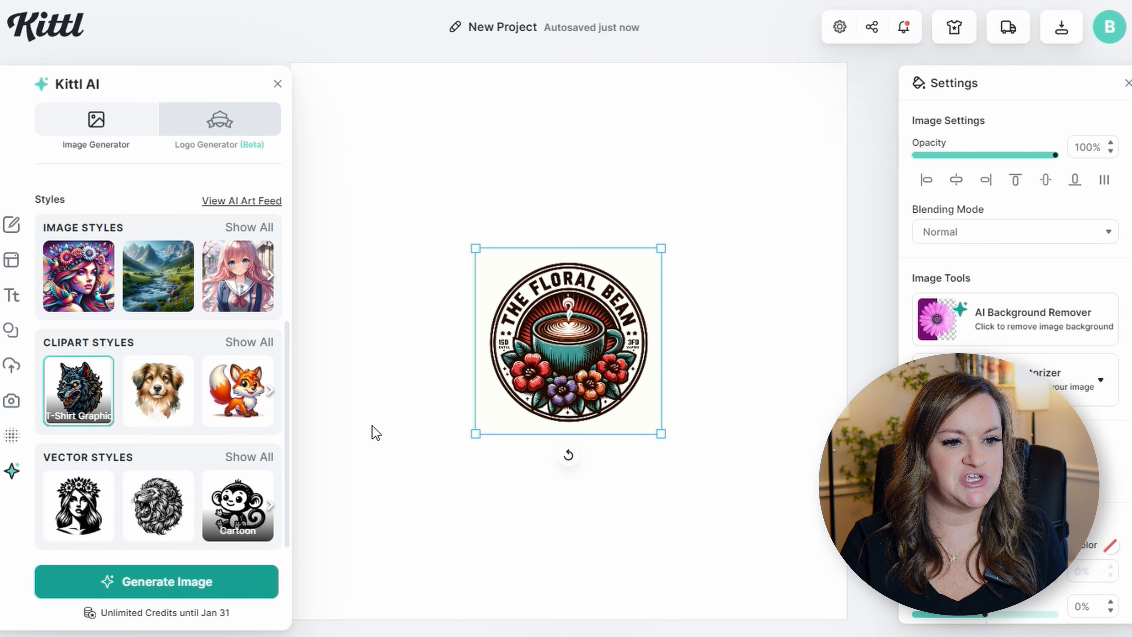
Enlarge the generated coffee cup logo until it nearly fills the artboard and adjust its position.
{"action": "left_click", "coordinate": [764, 280]}
{"action": "left_click", "coordinate": [602, 324]}
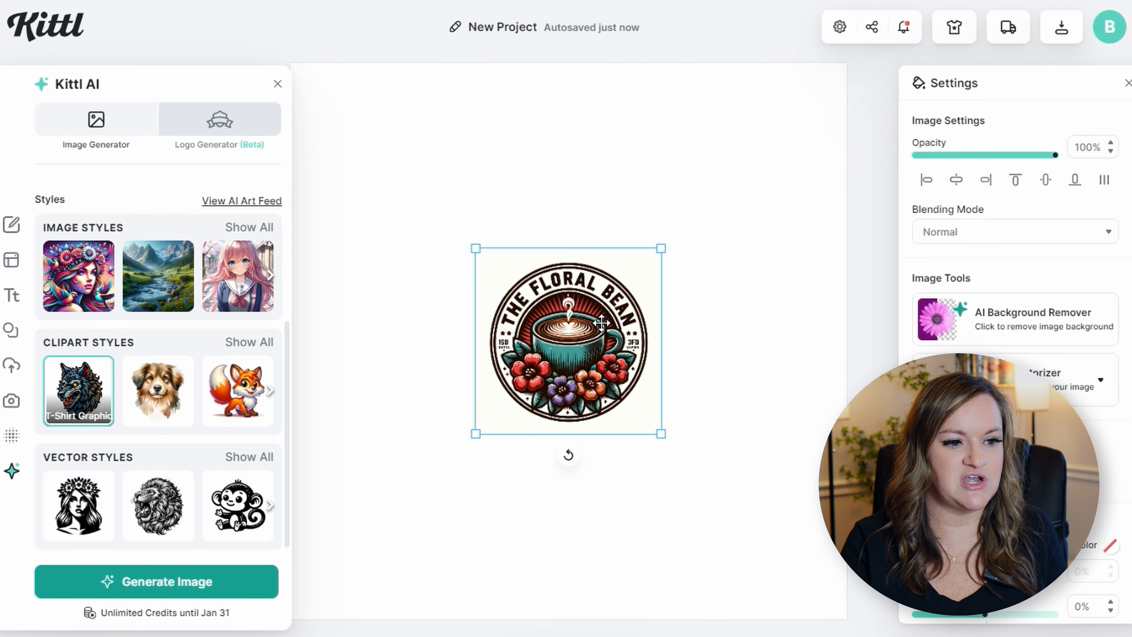
{"action": "left_click_drag", "start_coordinate": [476, 435], "coordinate": [249, 539]}
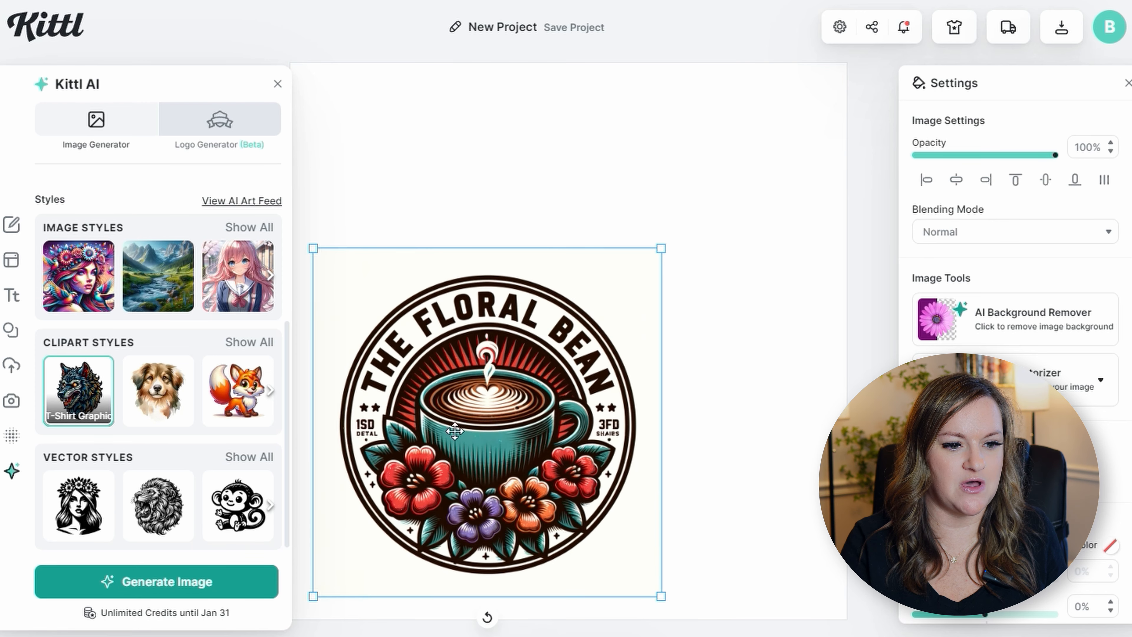
{"action": "left_click_drag", "start_coordinate": [662, 247], "coordinate": [832, 71]}
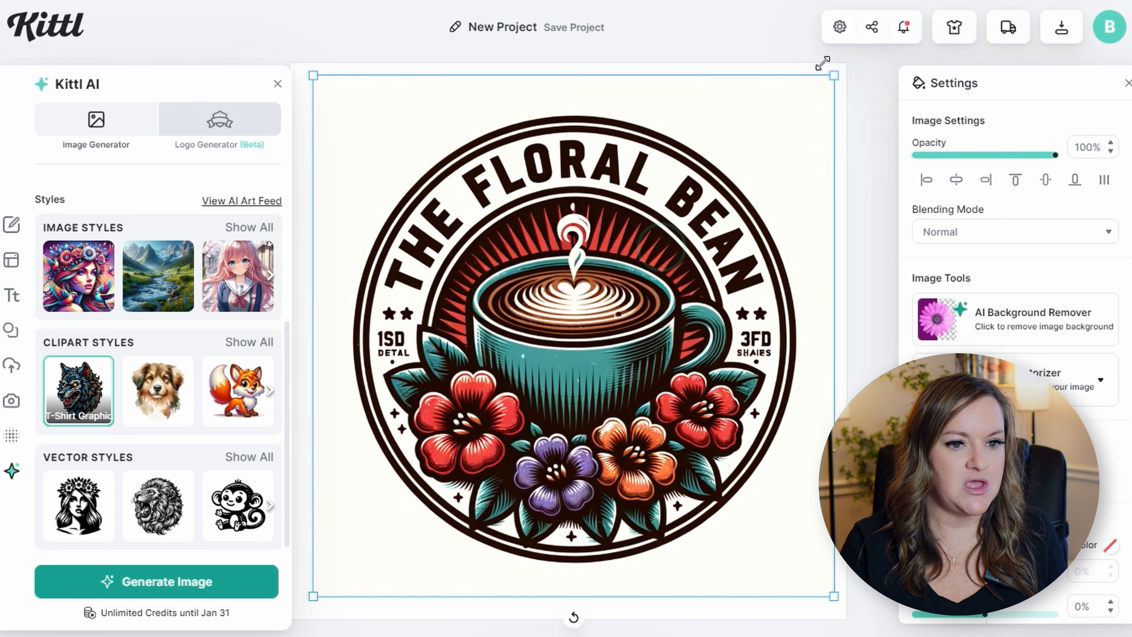
{"action": "left_click_drag", "start_coordinate": [714, 275], "coordinate": [687, 287]}
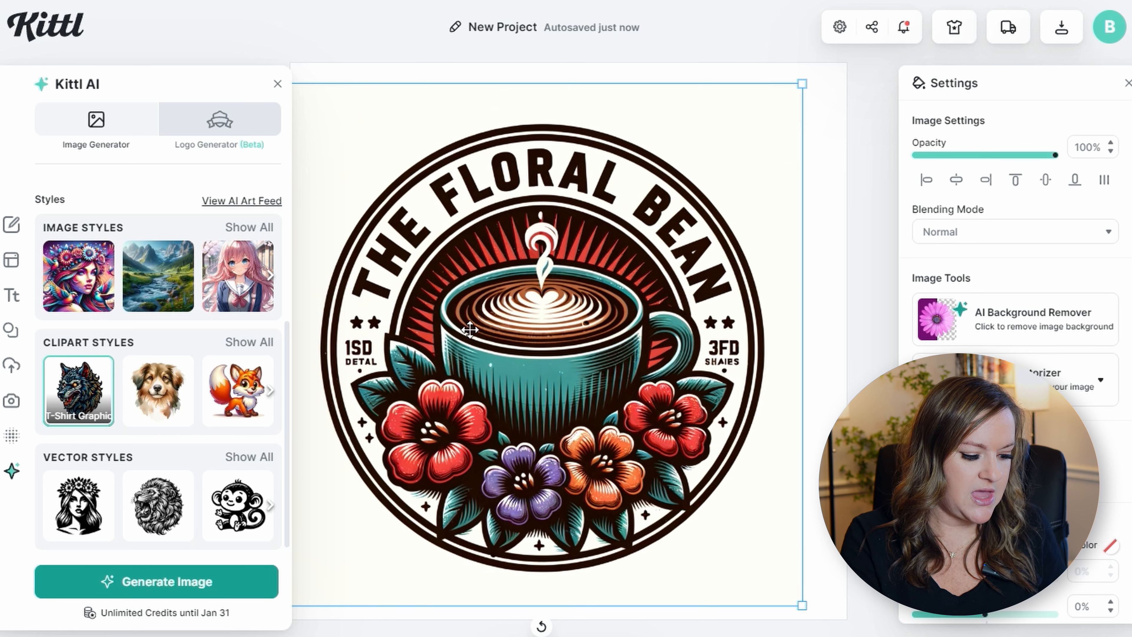
Change the prompt to "a retro coffee bean" and generate the image in the T-Shirt Graphic style.
{"action": "scroll", "coordinate": [147, 357], "scroll_direction": "up", "scroll_amount": 5}
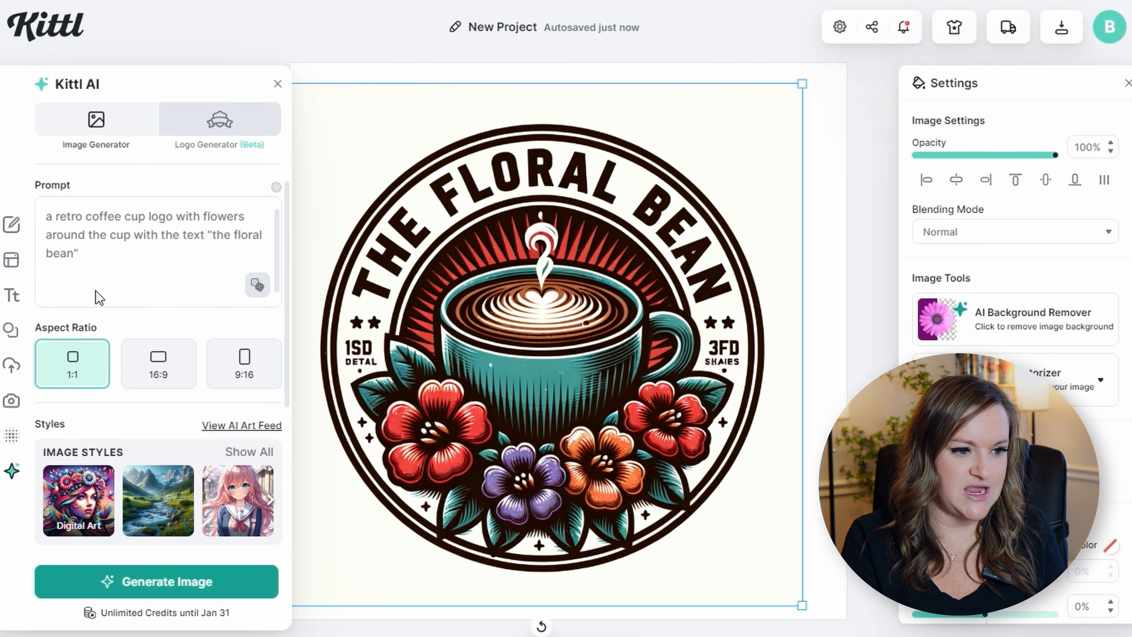
{"action": "left_click_drag", "start_coordinate": [110, 257], "coordinate": [89, 214]}
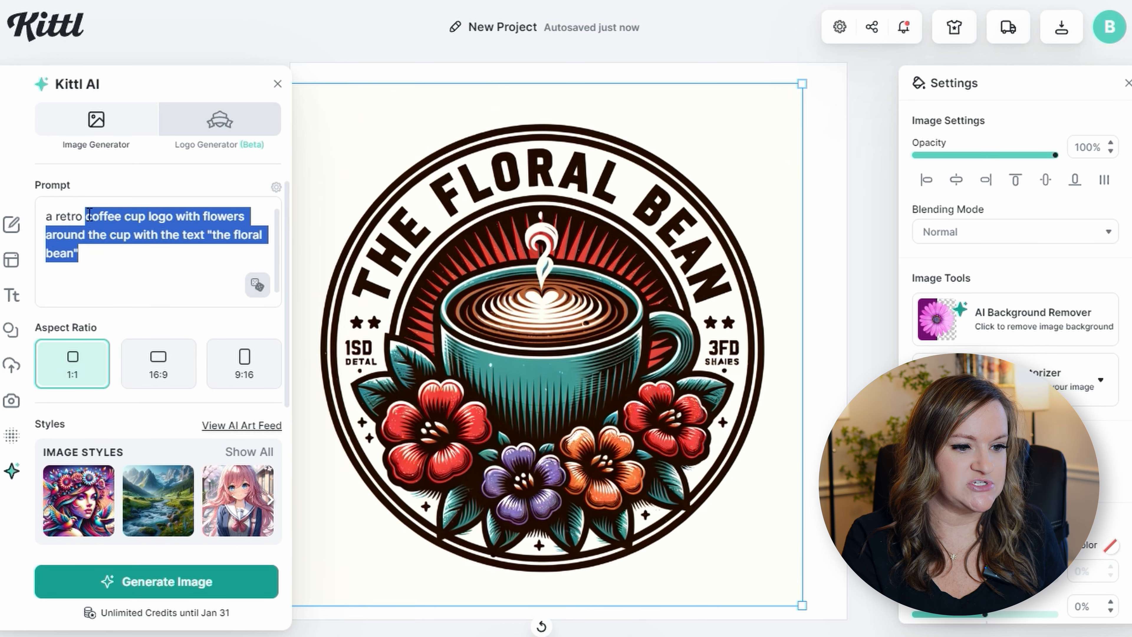
{"action": "type", "text": "flower"}
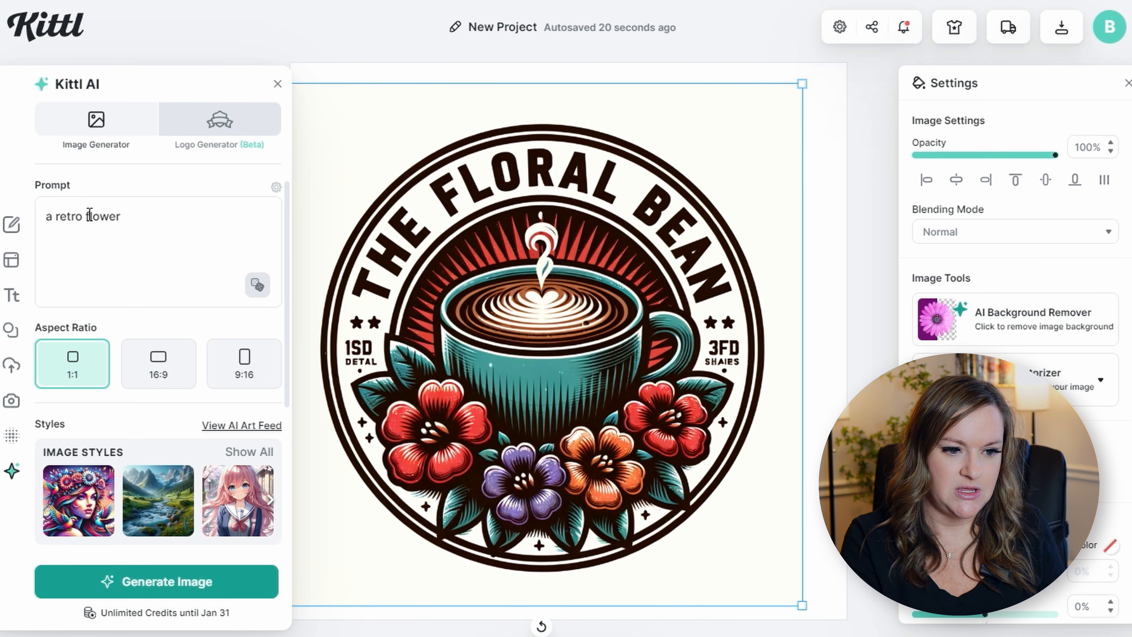
{"action": "key", "text": "ctrl+BackSpace"}
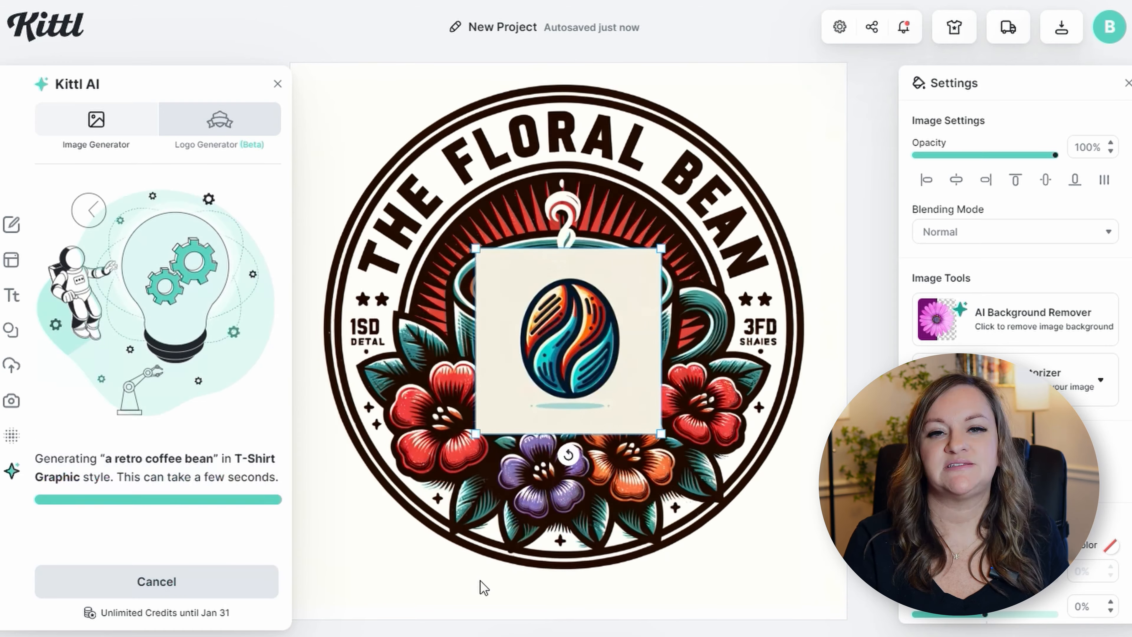
Shift the coffee bean image slightly left over the cup logo and run the AI Background Remover on it.
{"action": "scroll", "coordinate": [184, 464], "scroll_direction": "up", "scroll_amount": 5}
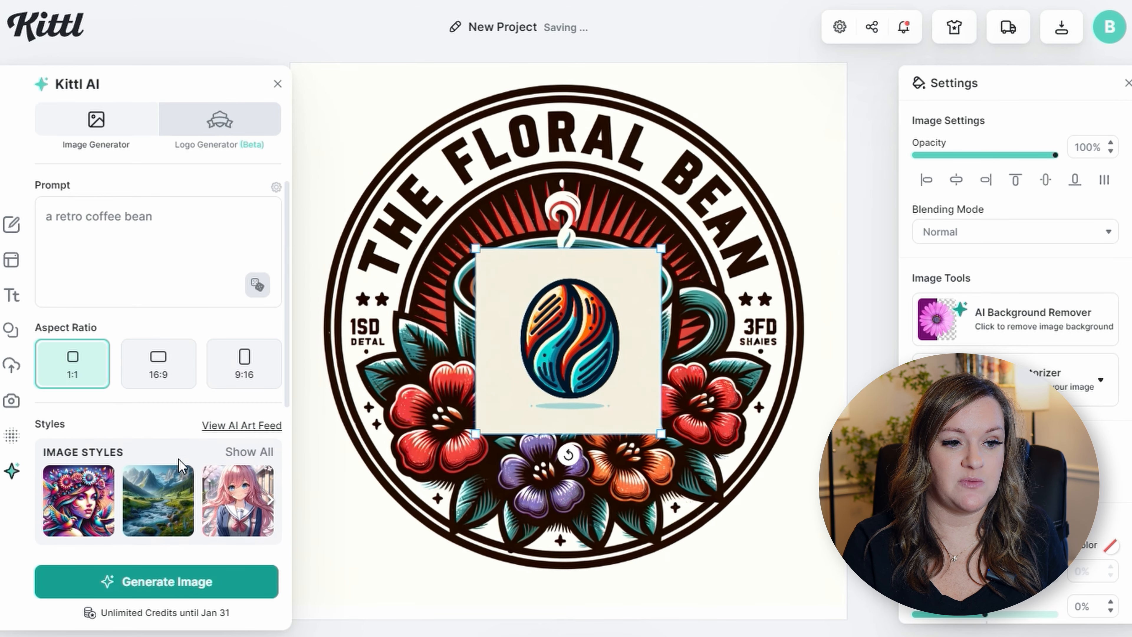
{"action": "scroll", "coordinate": [184, 464], "scroll_direction": "down", "scroll_amount": 5}
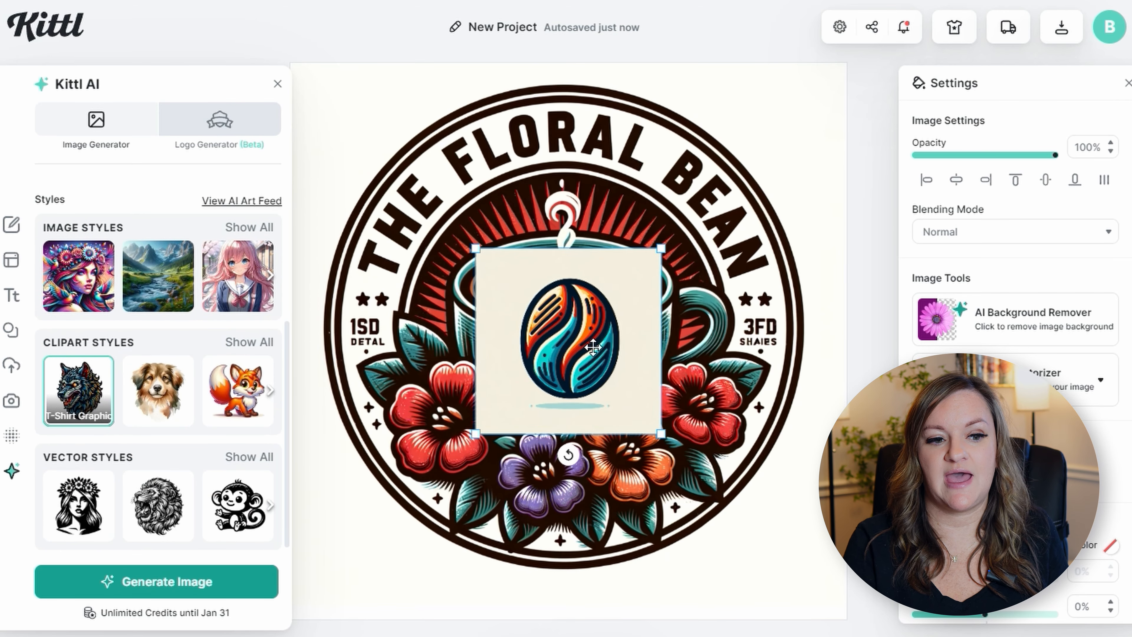
{"action": "left_click_drag", "start_coordinate": [592, 347], "coordinate": [546, 345]}
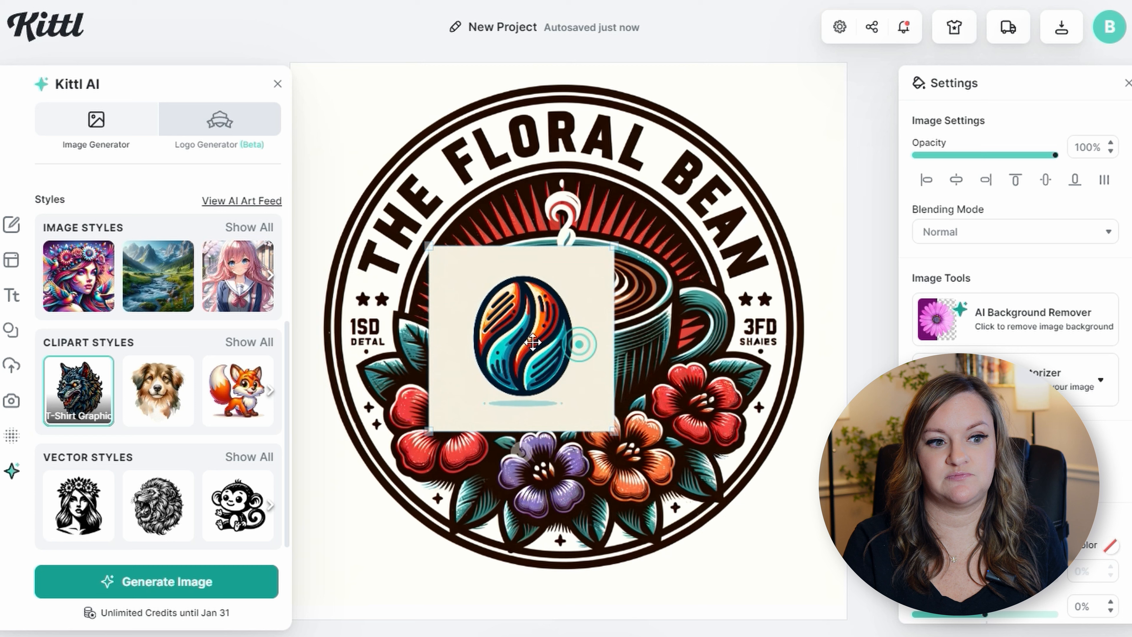
{"action": "left_click", "coordinate": [1028, 326]}
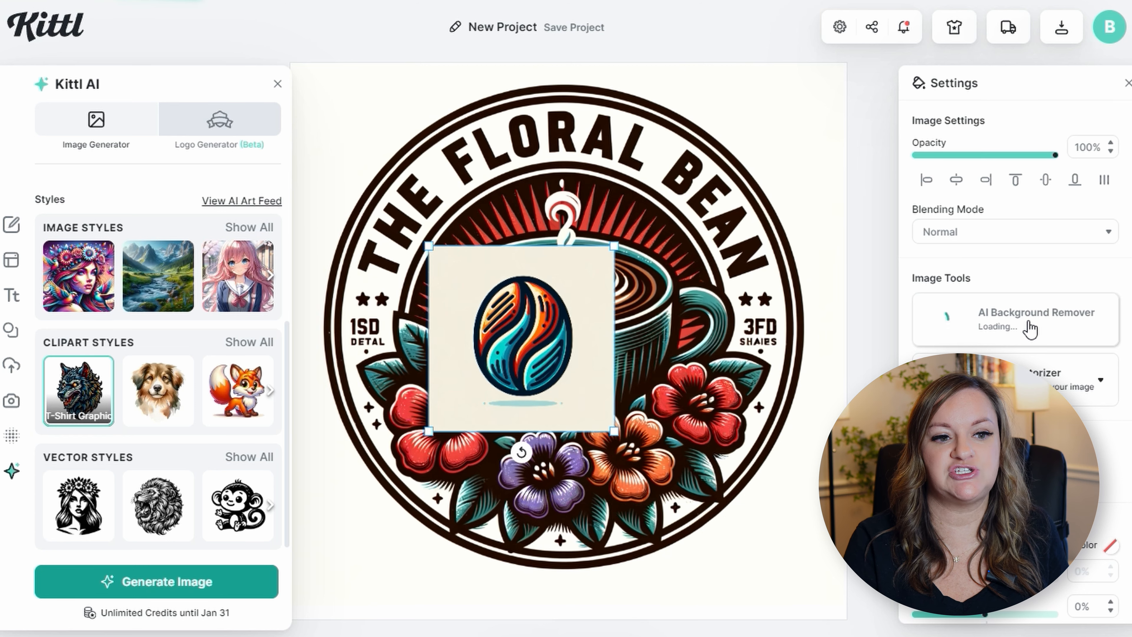
Shrink and tilt the coffee bean image, placing it over the small "3FD SHARES" text beside the cup handle.
{"action": "left_click_drag", "start_coordinate": [540, 373], "coordinate": [709, 349]}
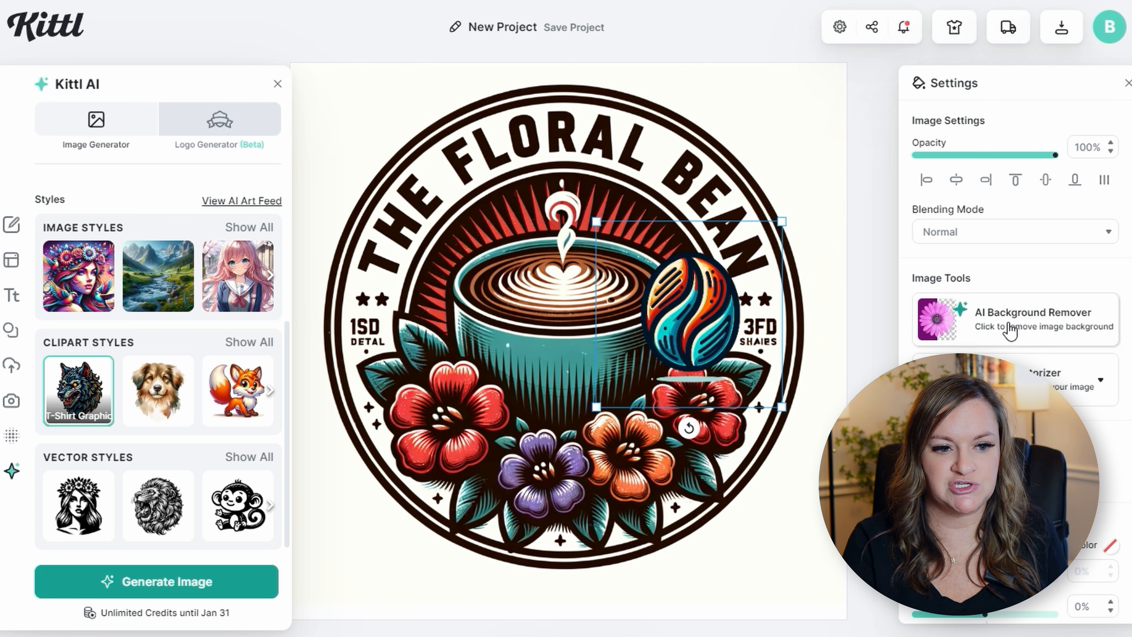
{"action": "left_click_drag", "start_coordinate": [782, 222], "coordinate": [689, 312]}
{"action": "left_click_drag", "start_coordinate": [648, 433], "coordinate": [627, 430]}
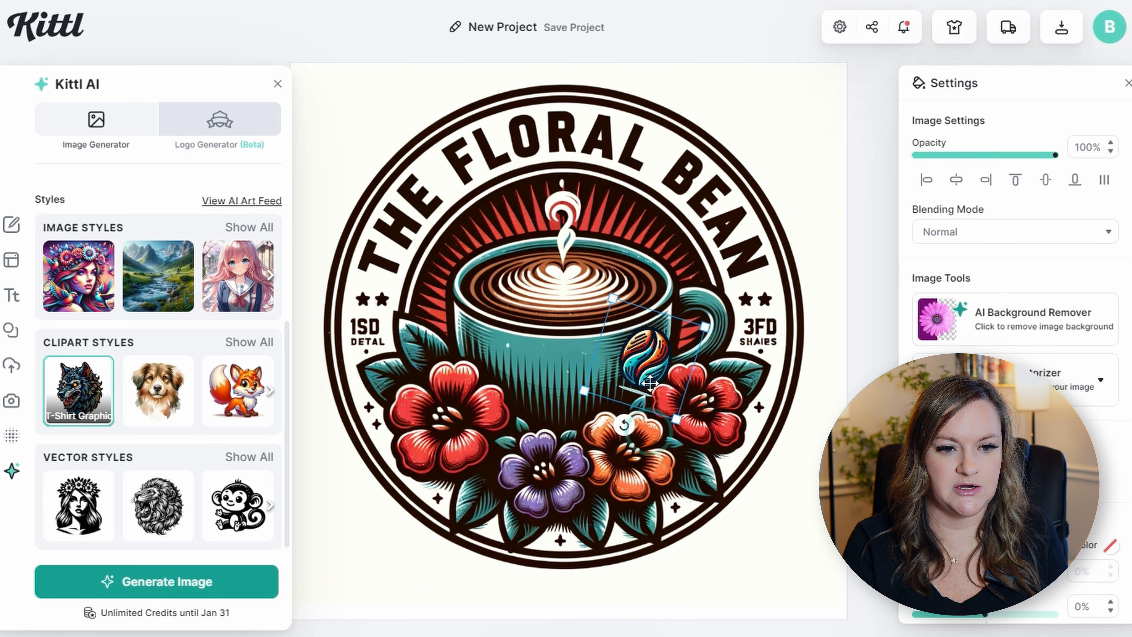
{"action": "left_click_drag", "start_coordinate": [649, 383], "coordinate": [762, 328]}
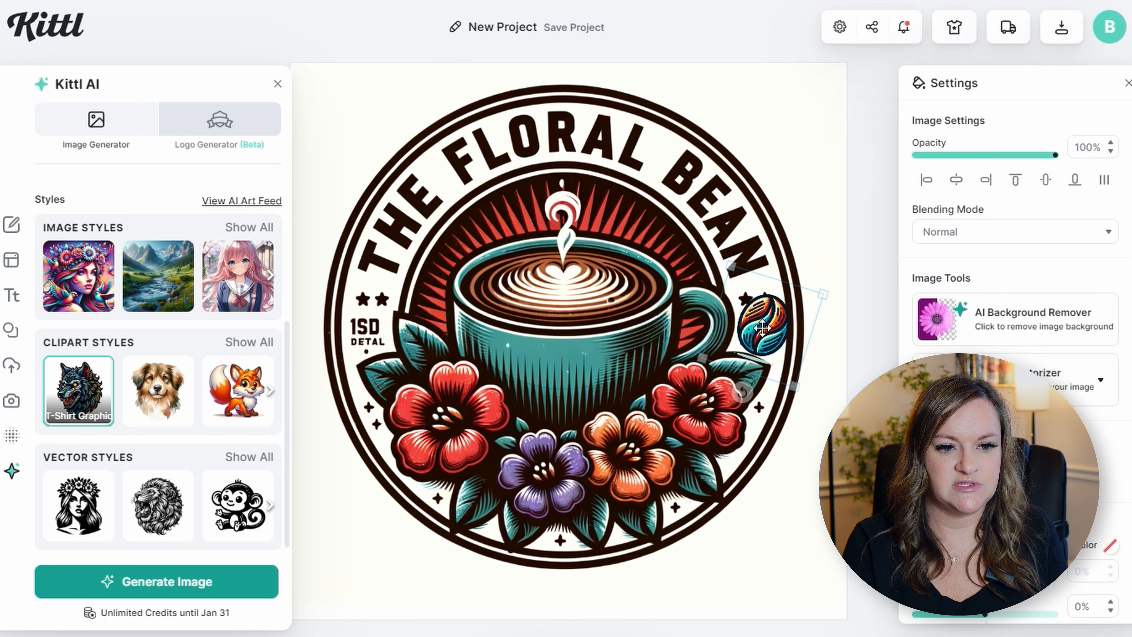
{"action": "left_click_drag", "start_coordinate": [735, 271], "coordinate": [731, 273]}
{"action": "left_click", "coordinate": [780, 337]}
Place a copy of the coffee bean over the "1SD DETAL" text on the opposite side of the logo, rotated to -17°.
{"action": "left_click_drag", "start_coordinate": [822, 295], "coordinate": [365, 339]}
{"action": "key", "text": "ctrl+v"}
{"action": "left_click_drag", "start_coordinate": [352, 404], "coordinate": [384, 404]}
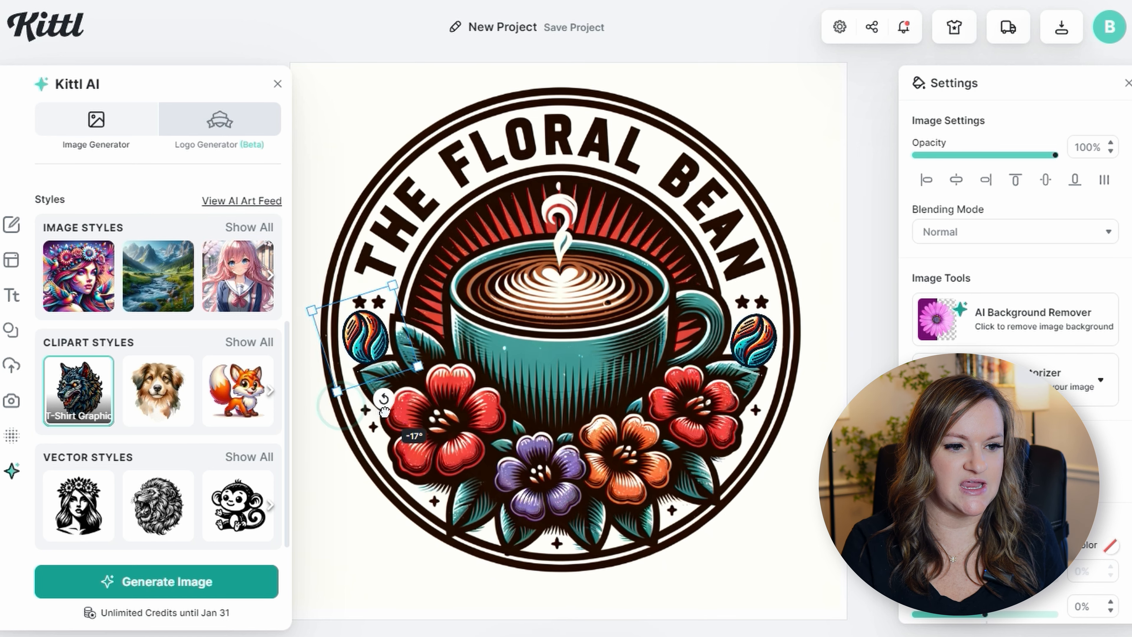
{"action": "left_click_drag", "start_coordinate": [368, 356], "coordinate": [367, 359]}
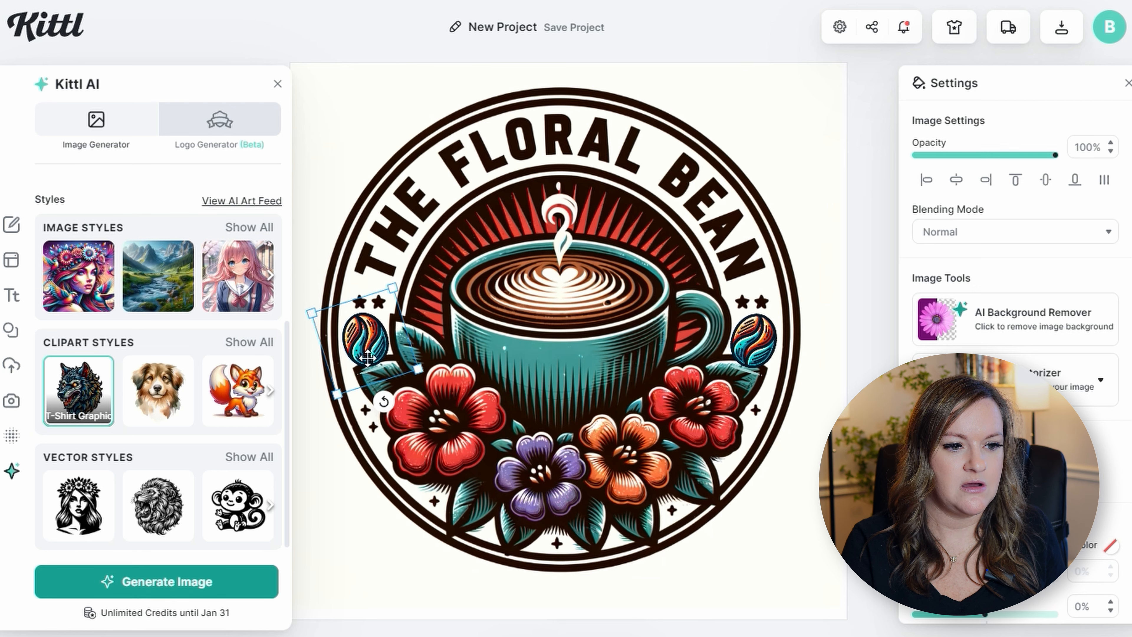
Enable Remove Background and Optimize Quality in the design's download options.
{"action": "left_click", "coordinate": [1062, 27]}
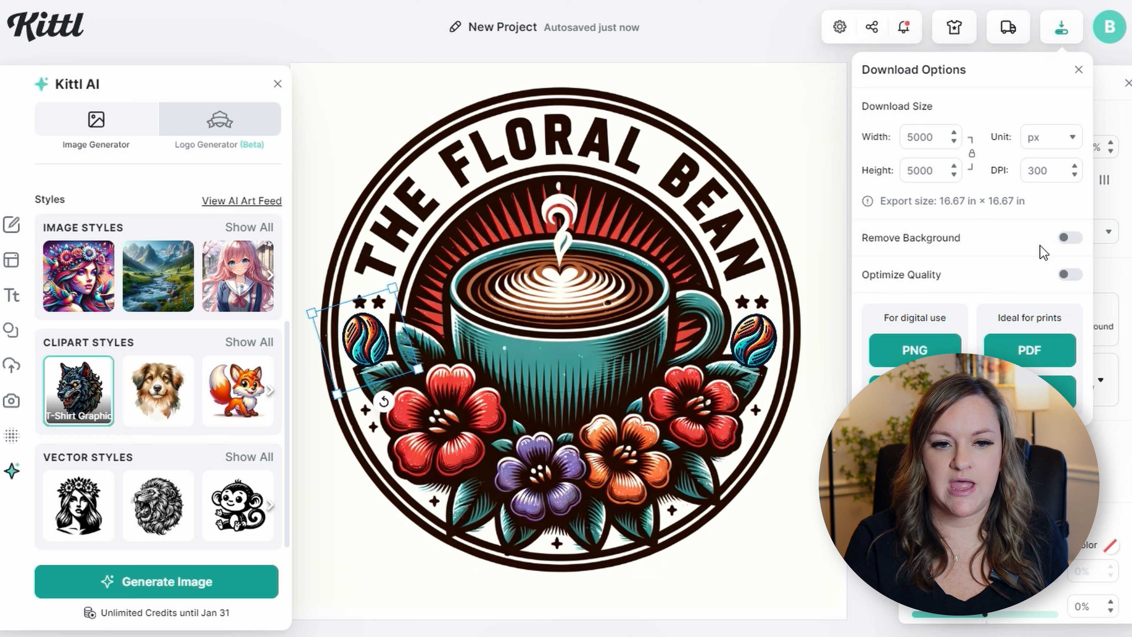
{"action": "left_click", "coordinate": [1072, 238]}
{"action": "left_click", "coordinate": [1073, 275]}
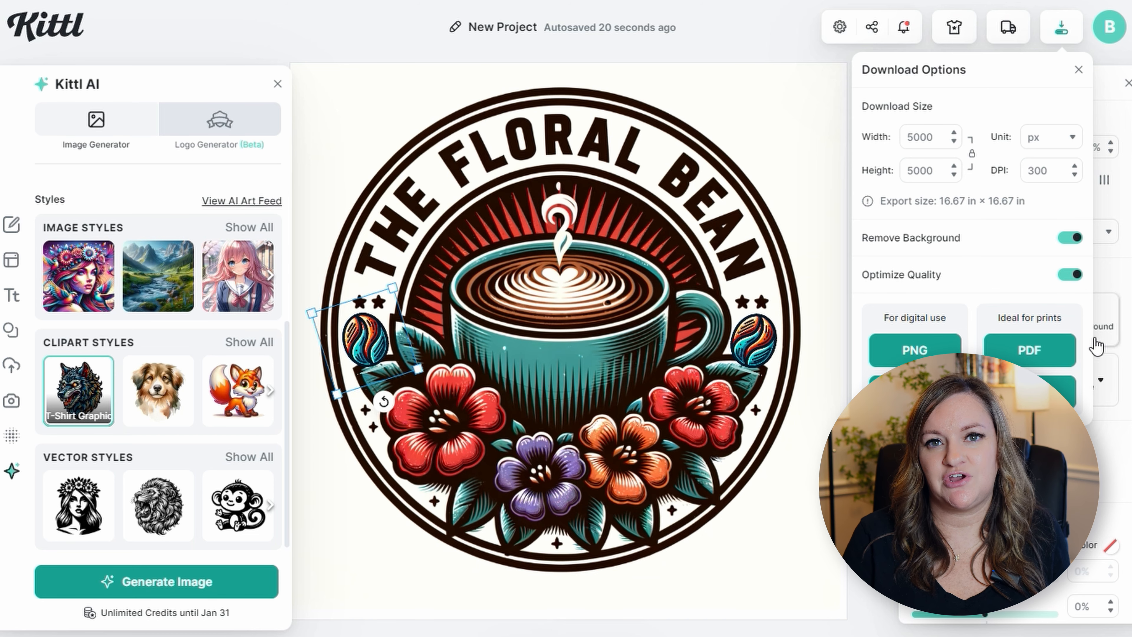
Leave the editor and browse the Mascots category of T-shirt templates for coffee and mug design ideas.
{"action": "left_click", "coordinate": [58, 32]}
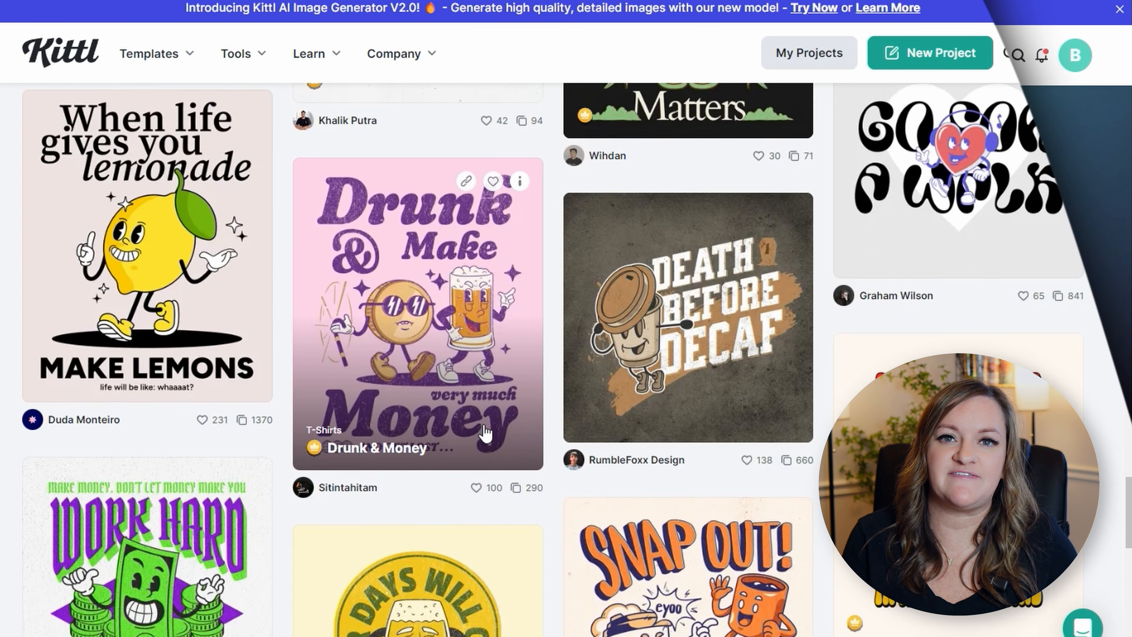
{"action": "scroll", "coordinate": [494, 435], "scroll_direction": "down", "scroll_amount": 3}
{"action": "scroll", "coordinate": [485, 431], "scroll_direction": "down", "scroll_amount": 9}
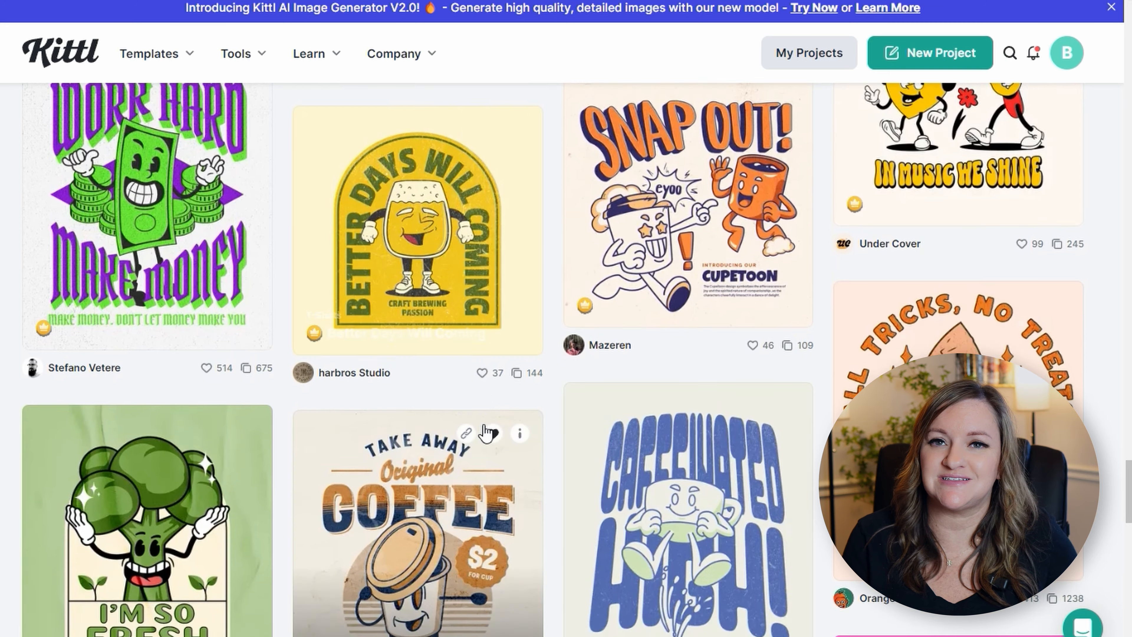
{"action": "scroll", "coordinate": [485, 432], "scroll_direction": "down", "scroll_amount": 7}
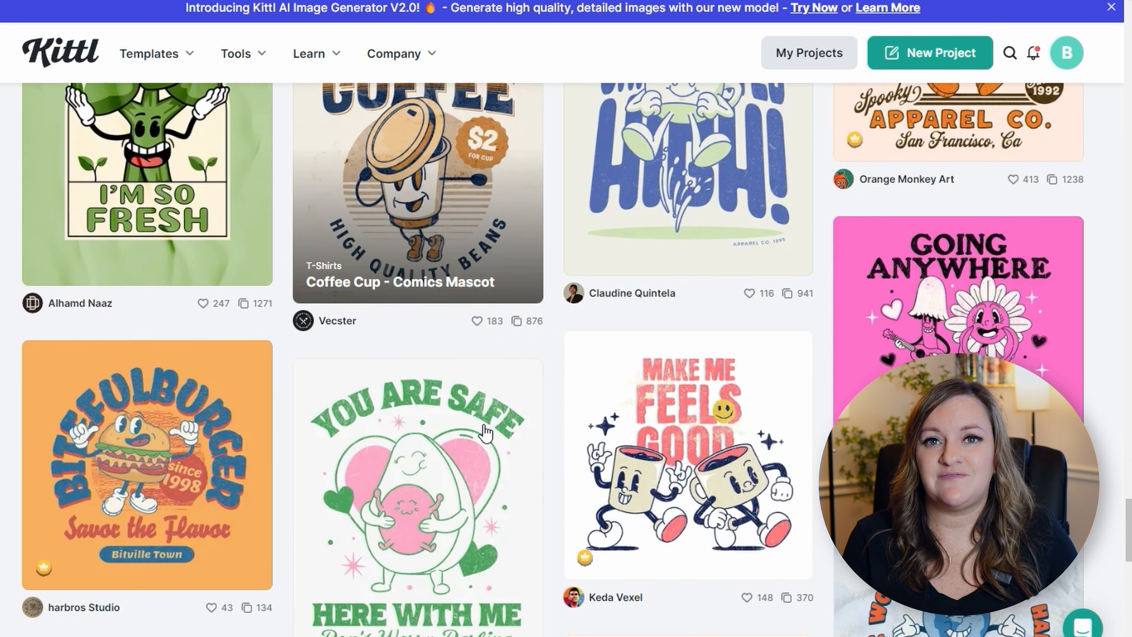
{"action": "scroll", "coordinate": [485, 432], "scroll_direction": "down", "scroll_amount": 11}
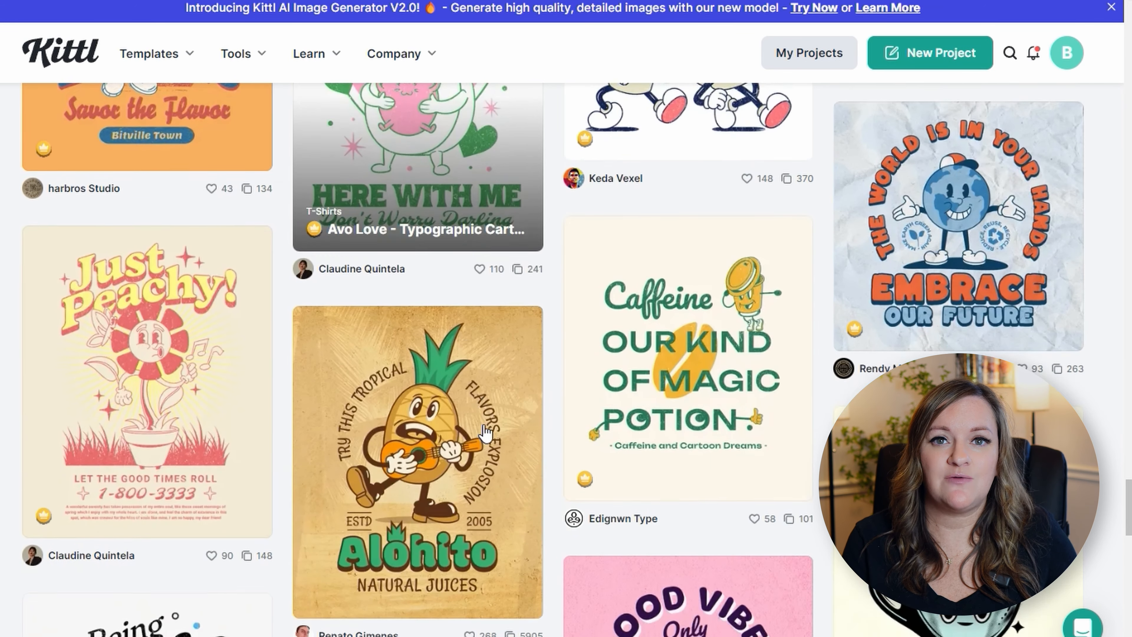
{"action": "scroll", "coordinate": [485, 431], "scroll_direction": "down", "scroll_amount": 17}
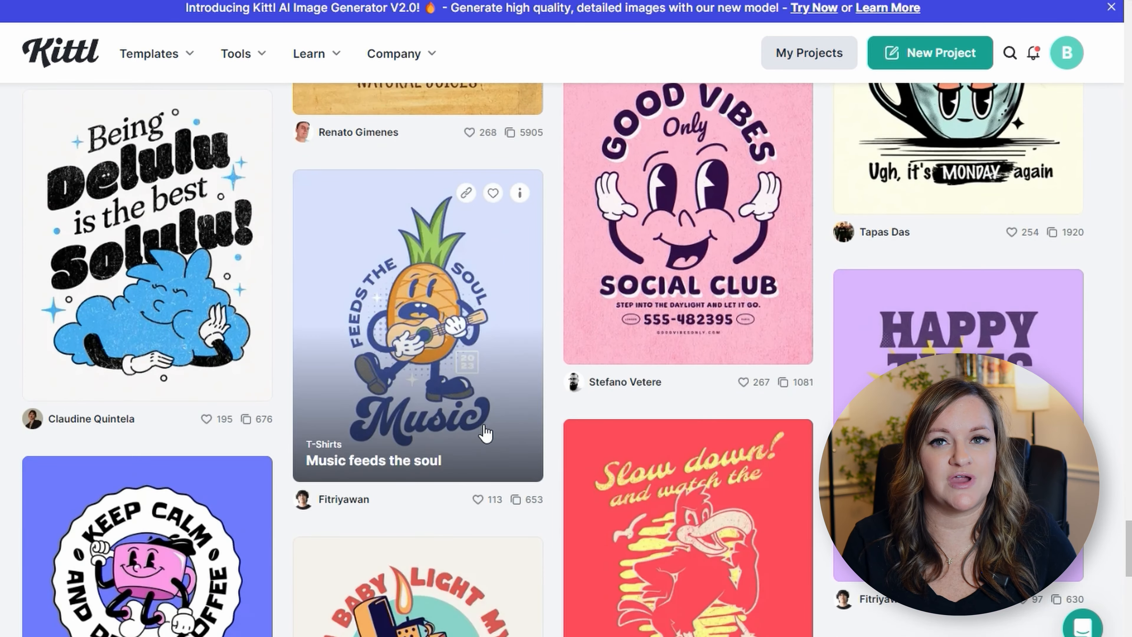
{"action": "scroll", "coordinate": [487, 431], "scroll_direction": "down", "scroll_amount": 1}
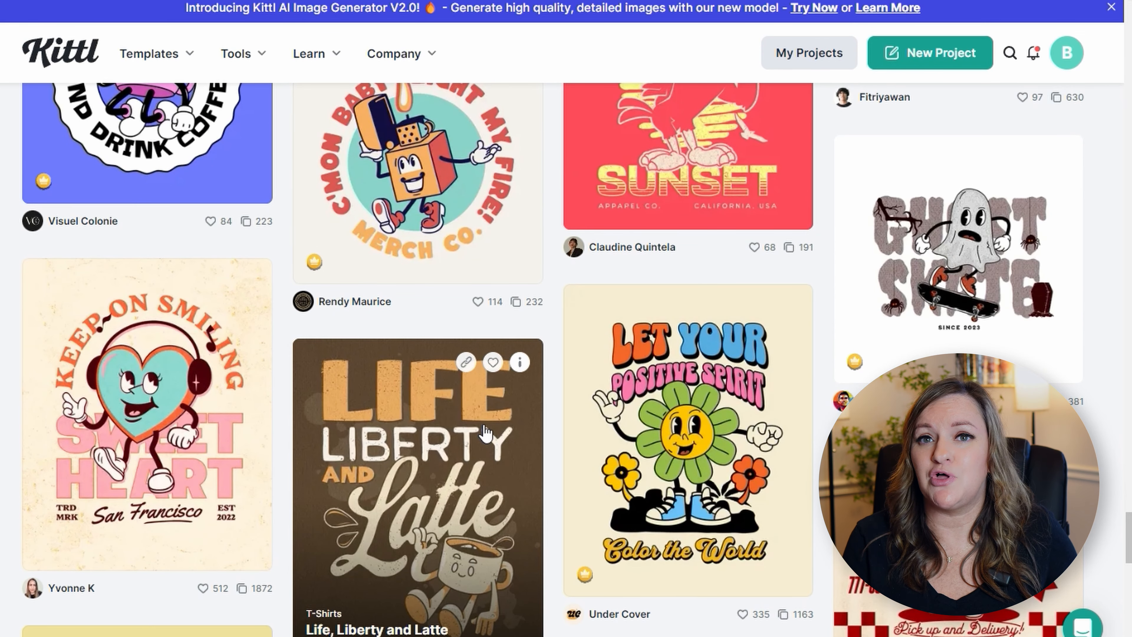
{"action": "scroll", "coordinate": [486, 431], "scroll_direction": "down", "scroll_amount": 4}
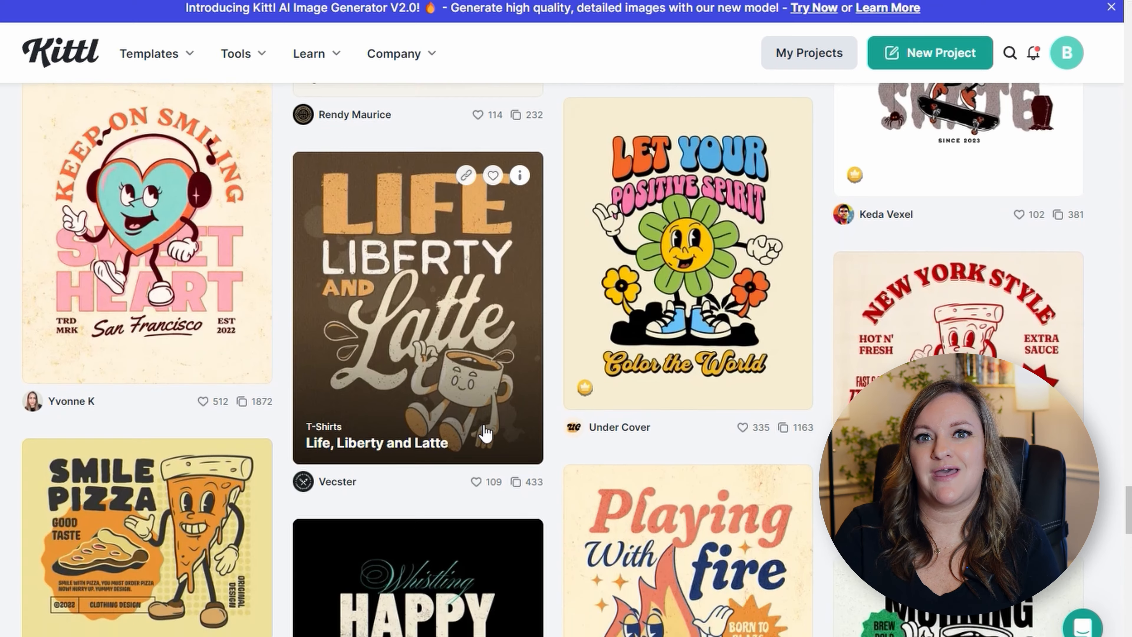
{"action": "scroll", "coordinate": [485, 432], "scroll_direction": "down", "scroll_amount": 6}
{"action": "scroll", "coordinate": [485, 431], "scroll_direction": "down", "scroll_amount": 6}
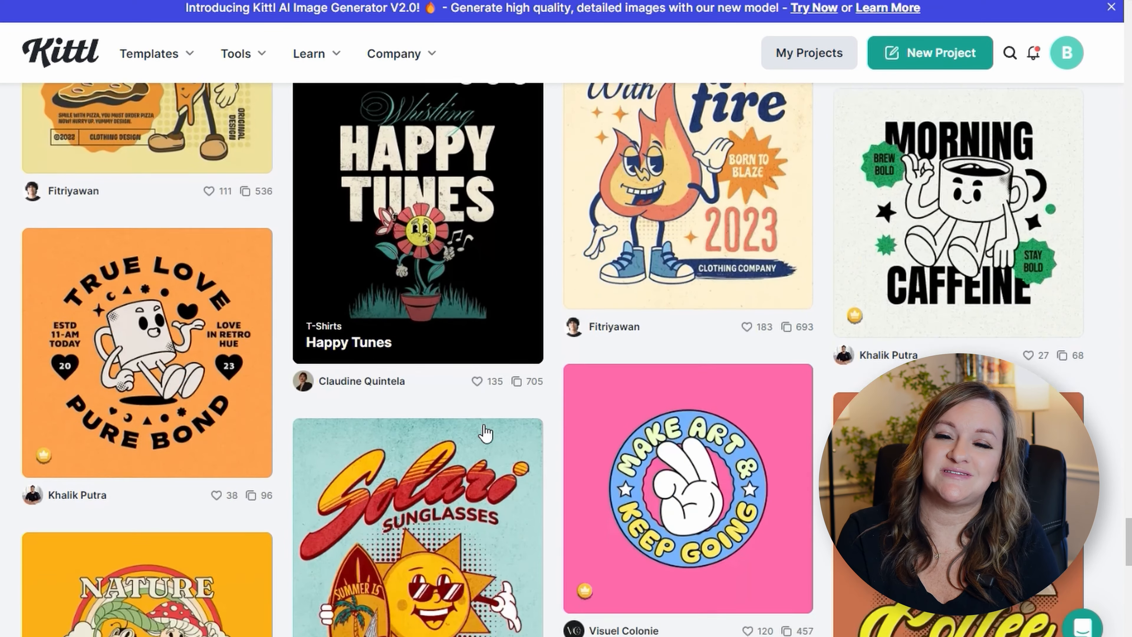
{"action": "scroll", "coordinate": [485, 431], "scroll_direction": "up", "scroll_amount": 6}
{"action": "scroll", "coordinate": [485, 431], "scroll_direction": "up", "scroll_amount": 10}
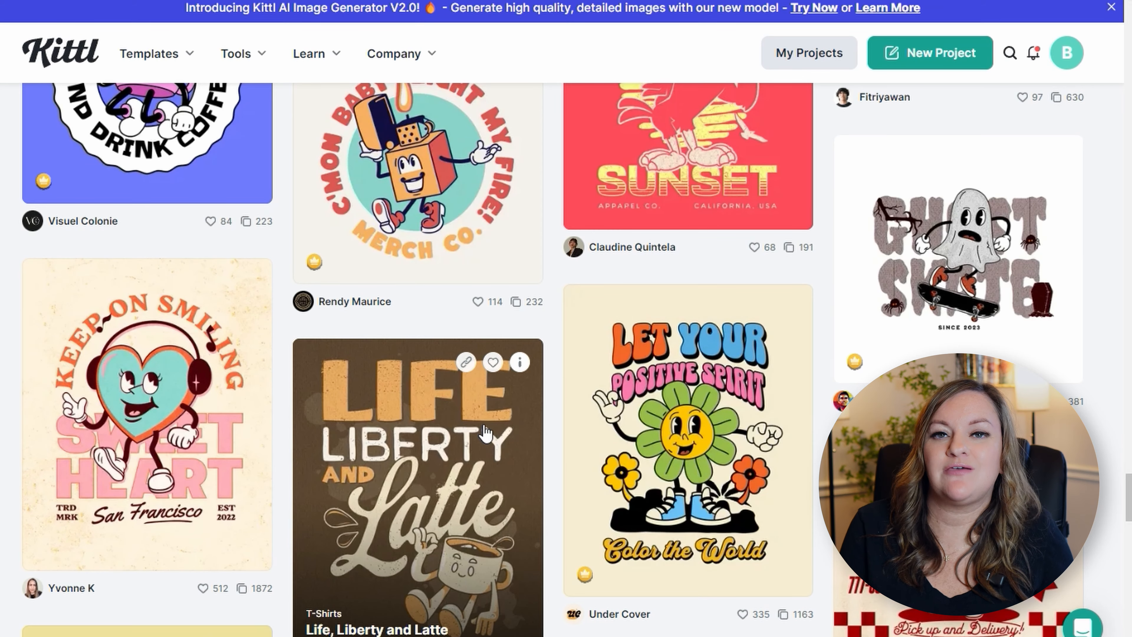
{"action": "scroll", "coordinate": [485, 432], "scroll_direction": "up", "scroll_amount": 15}
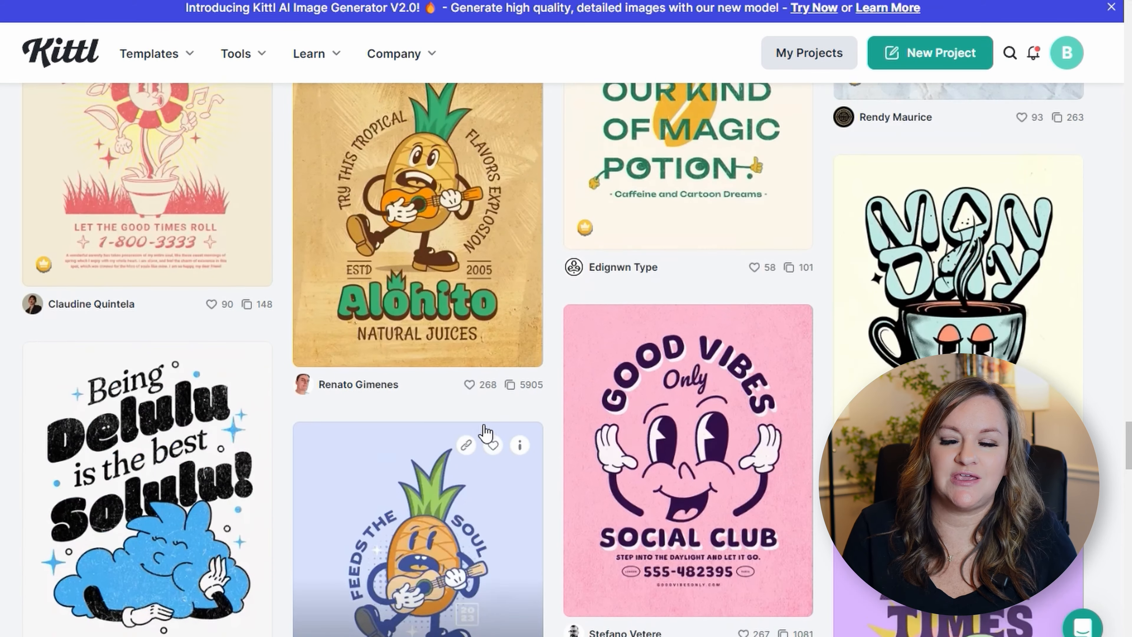
{"action": "scroll", "coordinate": [486, 431], "scroll_direction": "up", "scroll_amount": 9}
{"action": "scroll", "coordinate": [485, 432], "scroll_direction": "up", "scroll_amount": 10}
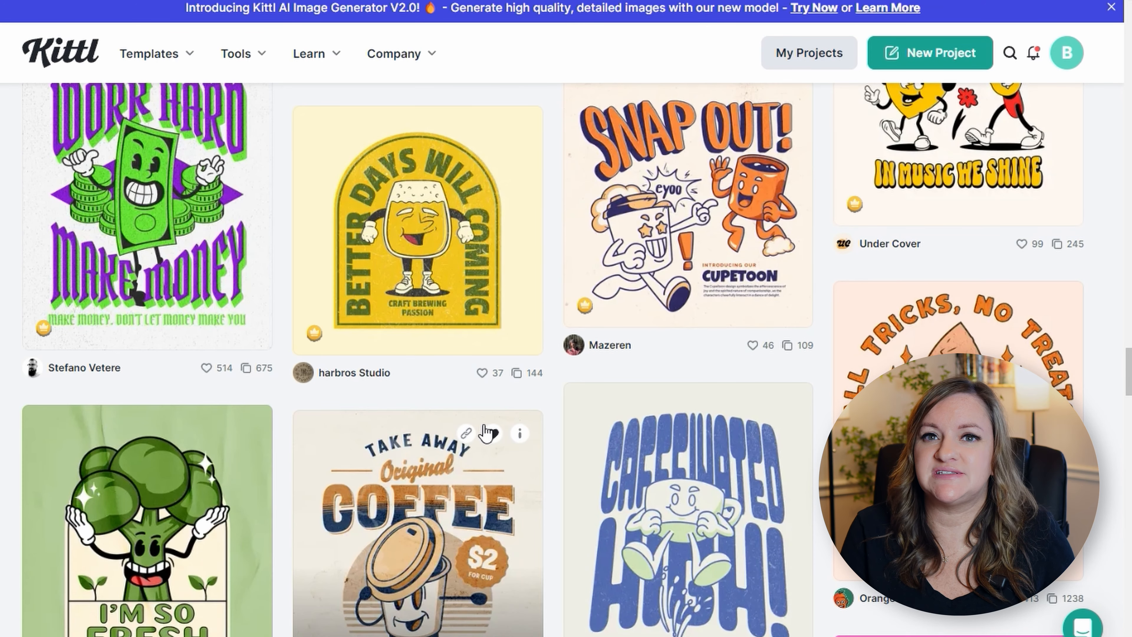
{"action": "scroll", "coordinate": [485, 433], "scroll_direction": "up", "scroll_amount": 20}
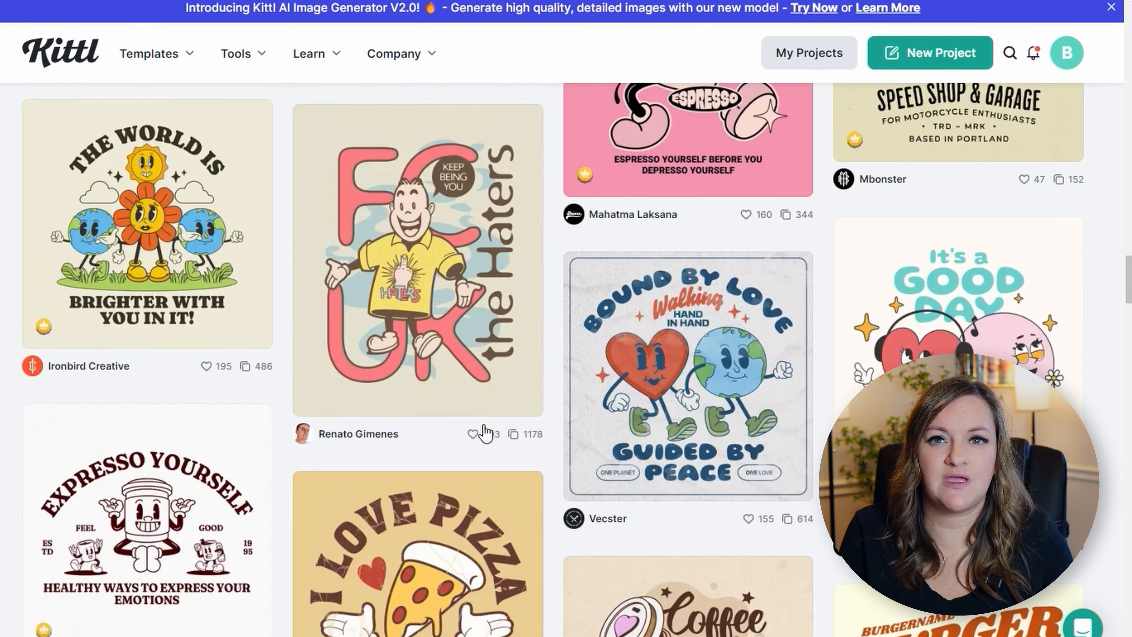
{"action": "scroll", "coordinate": [485, 432], "scroll_direction": "up", "scroll_amount": 20}
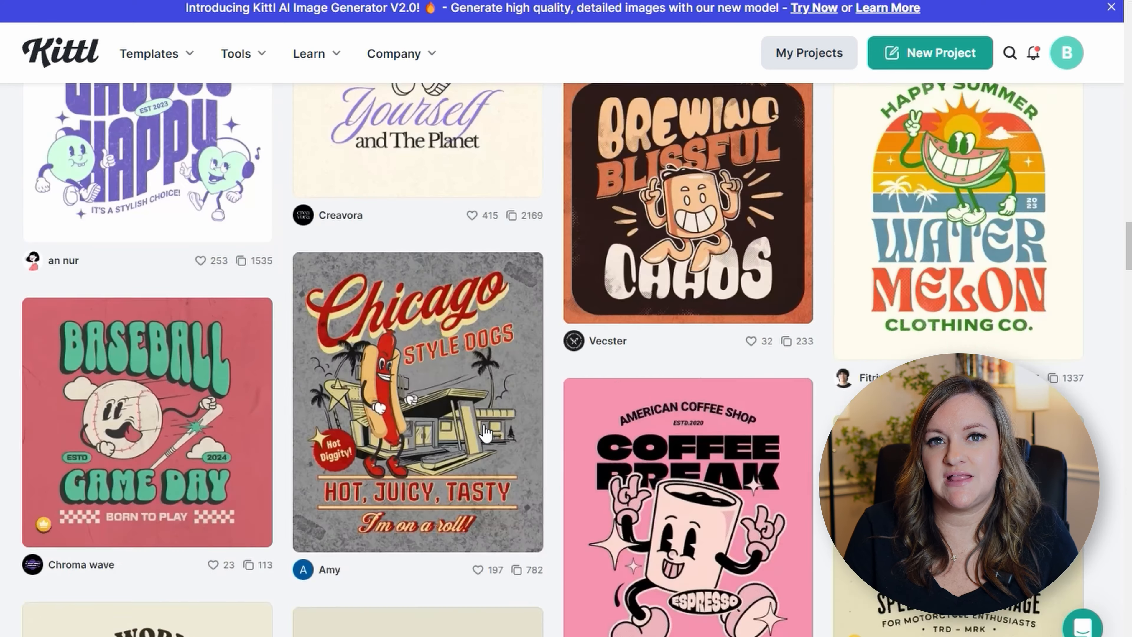
{"action": "scroll", "coordinate": [485, 432], "scroll_direction": "up", "scroll_amount": 20}
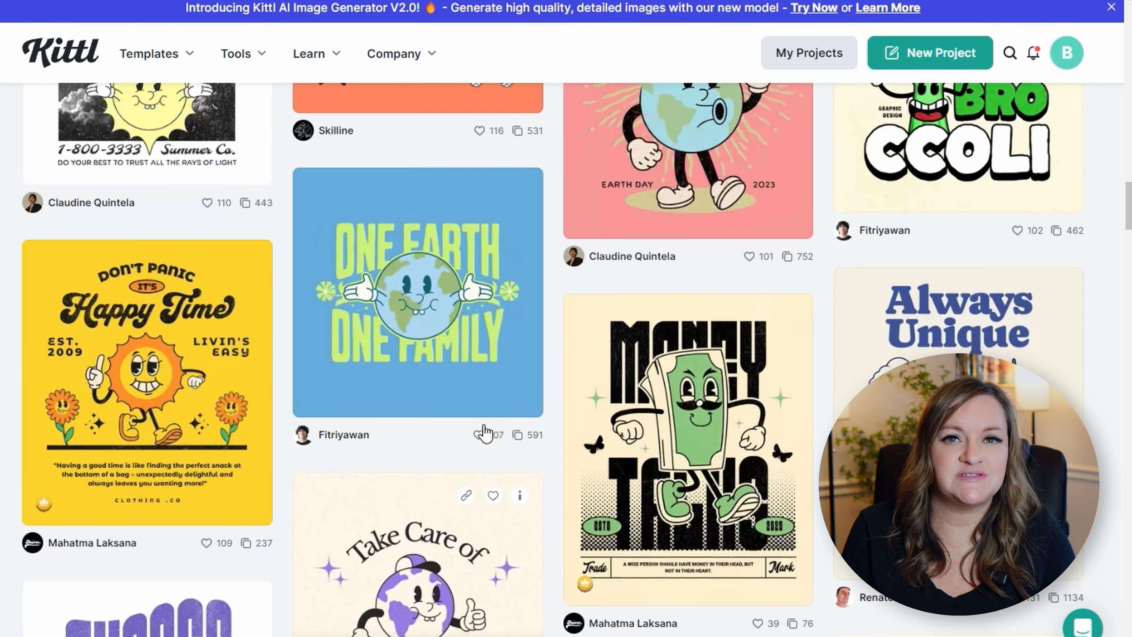
{"action": "scroll", "coordinate": [485, 432], "scroll_direction": "up", "scroll_amount": 20}
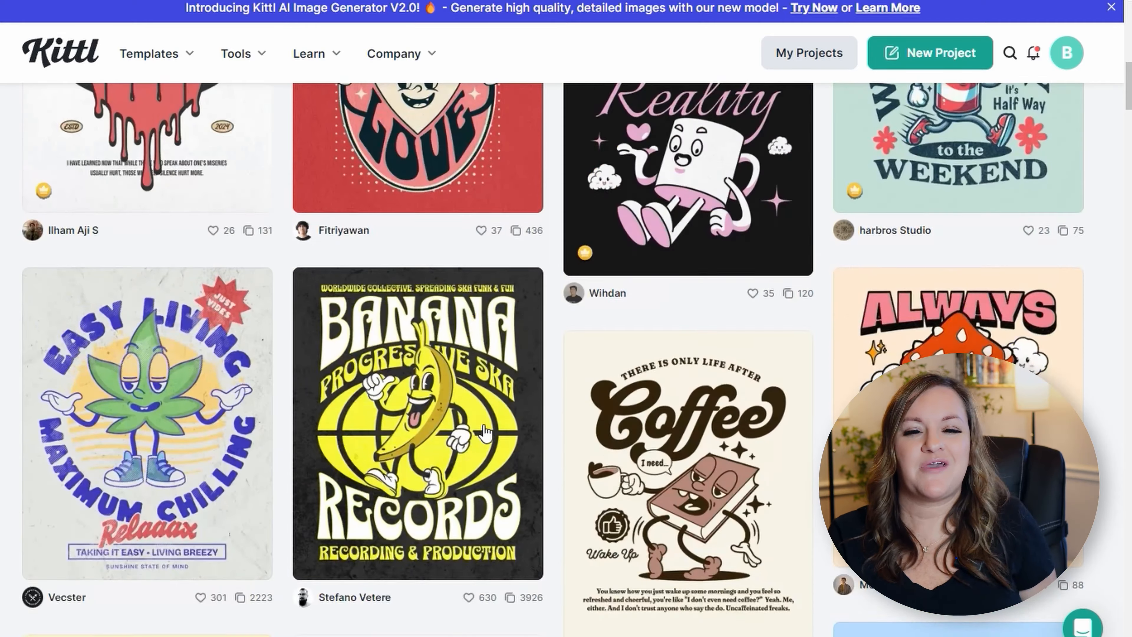
{"action": "scroll", "coordinate": [485, 432], "scroll_direction": "up", "scroll_amount": 5}
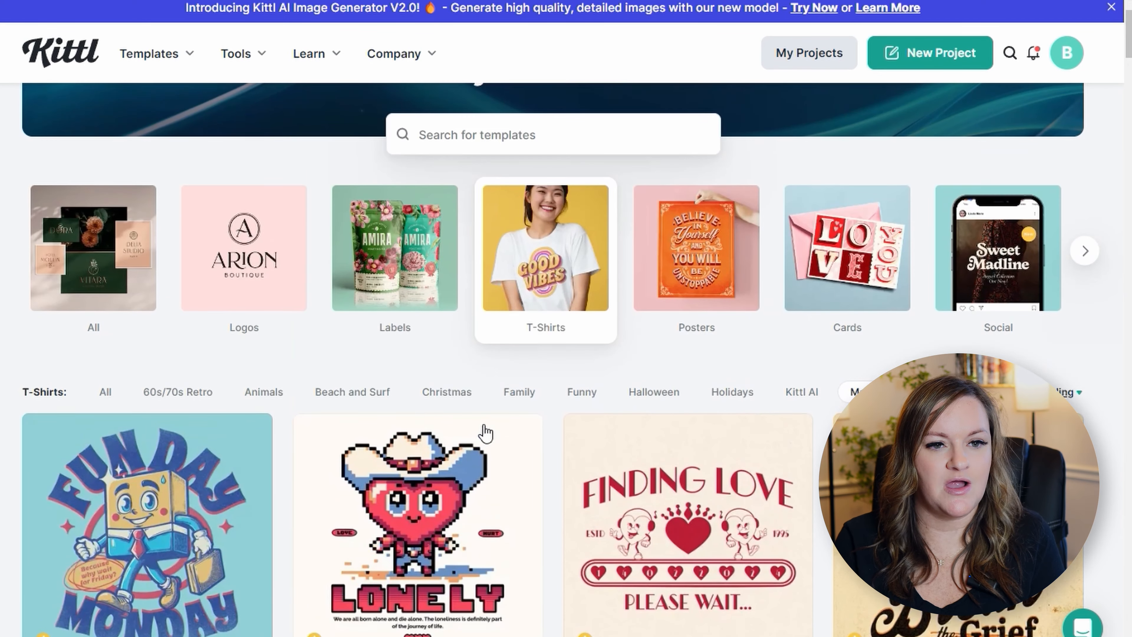
Examine the trending Mascots T-shirt templates from the start of the list for retro character styles and slogans.
{"action": "scroll", "coordinate": [486, 433], "scroll_direction": "down", "scroll_amount": 6}
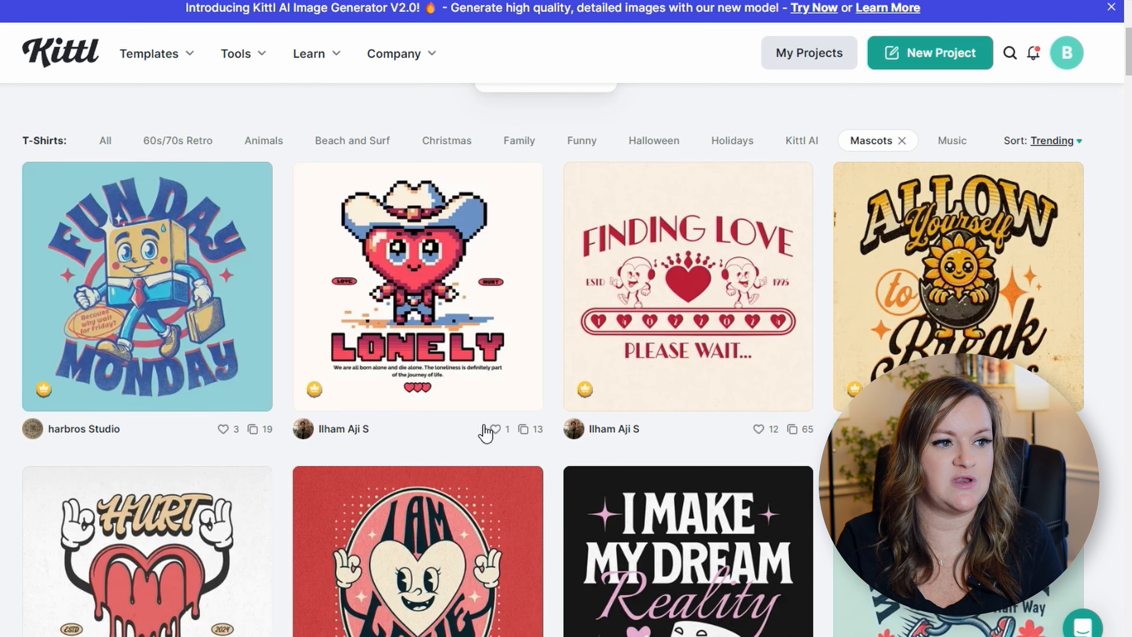
{"action": "scroll", "coordinate": [485, 432], "scroll_direction": "down", "scroll_amount": 5}
{"action": "scroll", "coordinate": [485, 433], "scroll_direction": "up", "scroll_amount": 3}
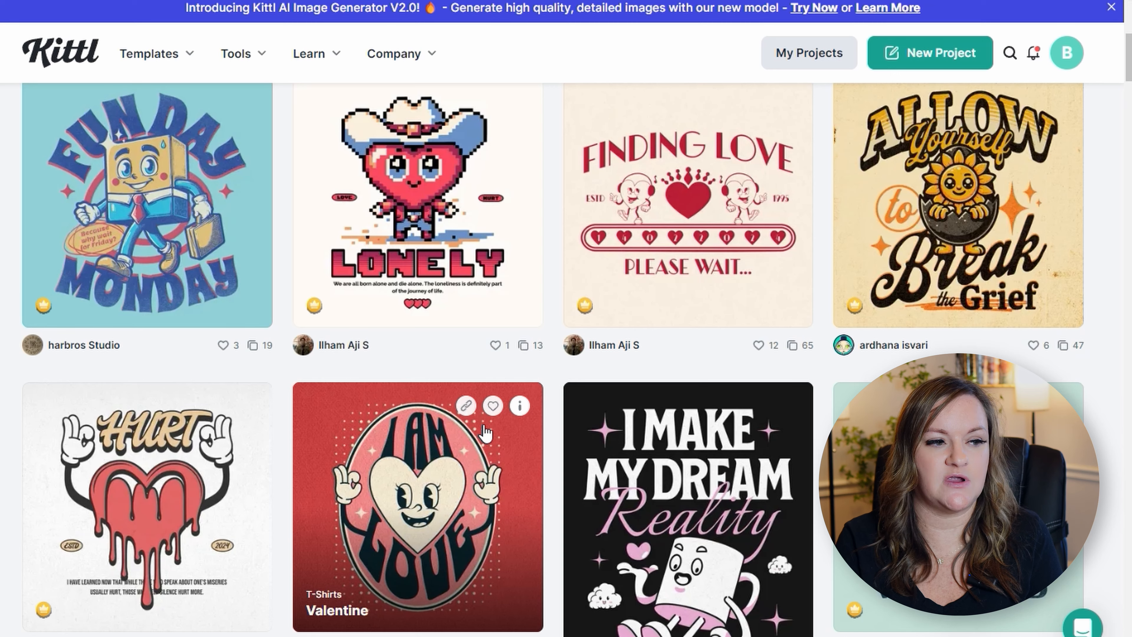
{"action": "scroll", "coordinate": [486, 433], "scroll_direction": "down", "scroll_amount": 2}
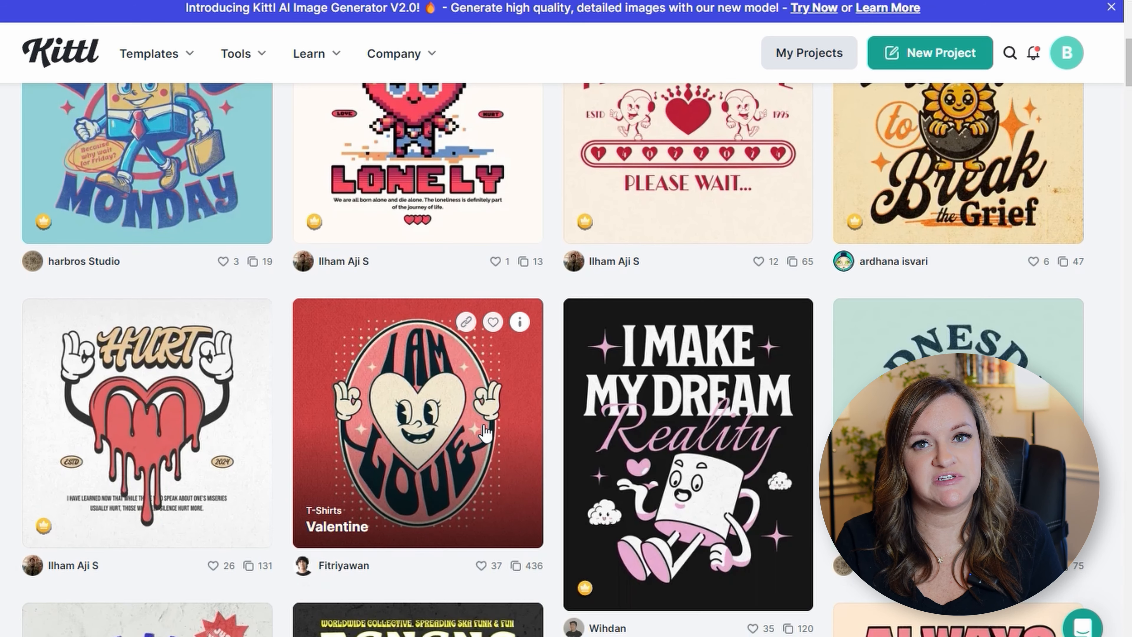
{"action": "scroll", "coordinate": [485, 432], "scroll_direction": "down", "scroll_amount": 4}
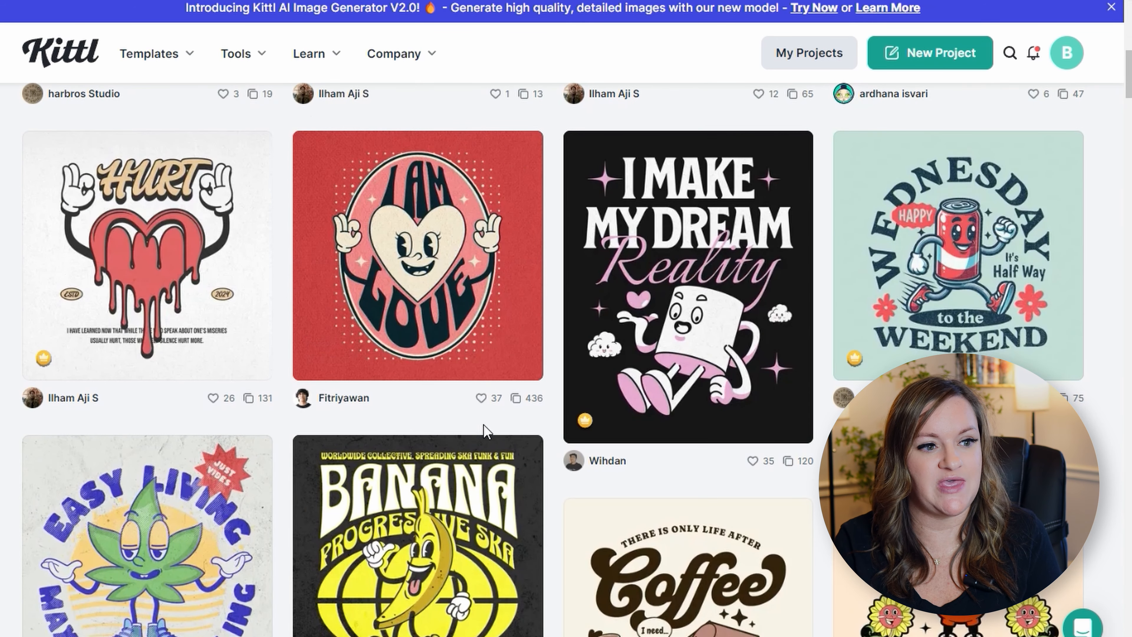
{"action": "scroll", "coordinate": [486, 432], "scroll_direction": "down", "scroll_amount": 4}
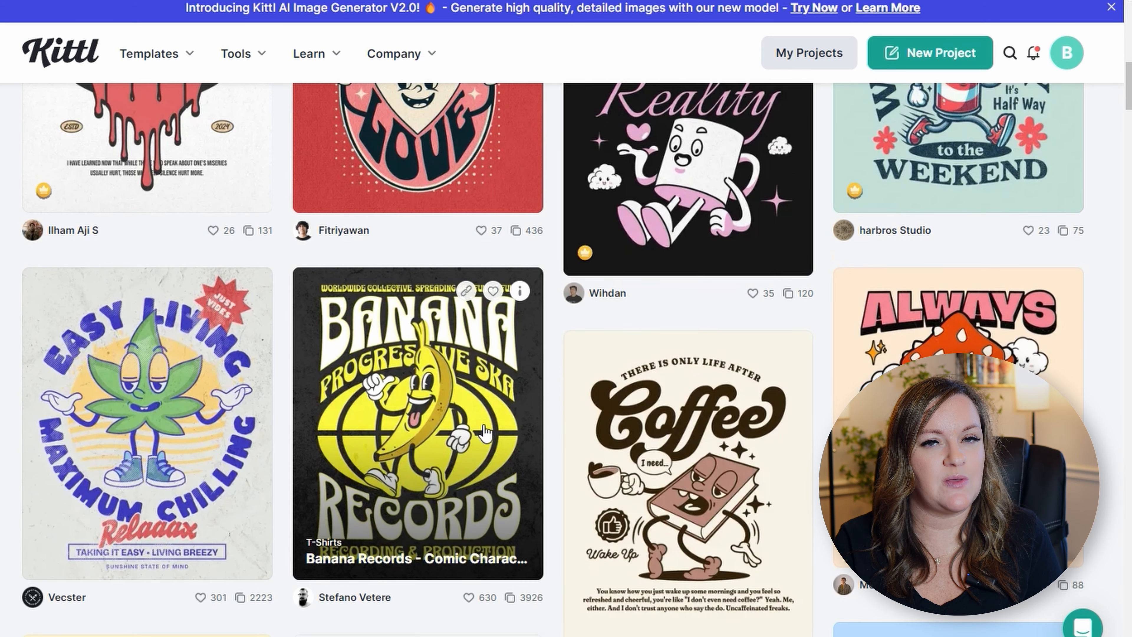
{"action": "scroll", "coordinate": [486, 433], "scroll_direction": "down", "scroll_amount": 2}
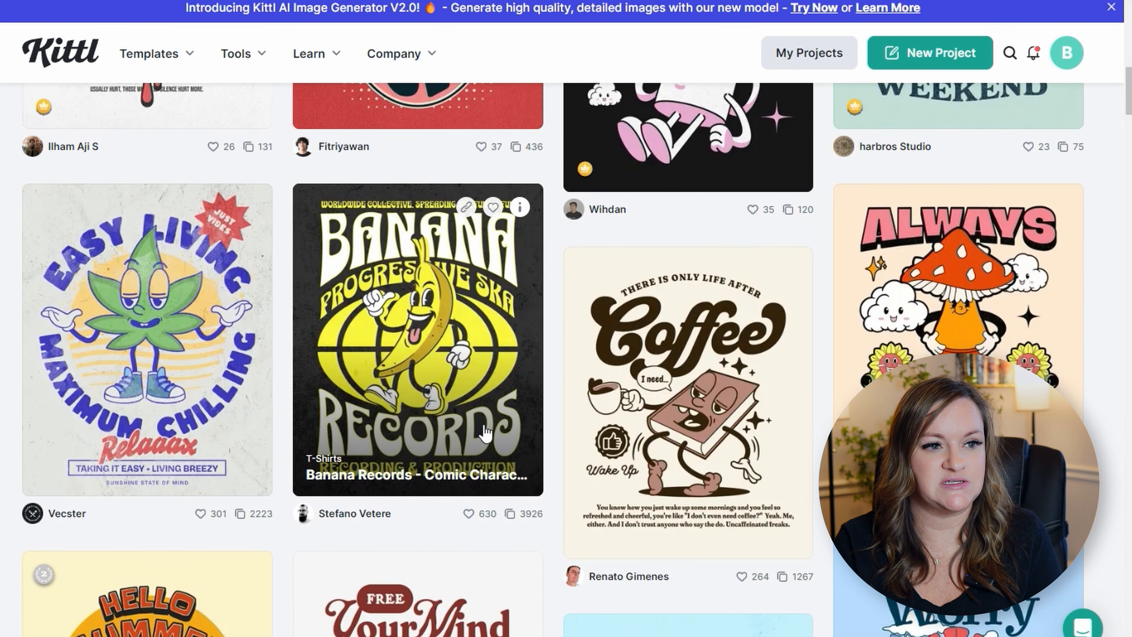
{"action": "scroll", "coordinate": [485, 432], "scroll_direction": "down", "scroll_amount": 2}
{"action": "scroll", "coordinate": [486, 433], "scroll_direction": "down", "scroll_amount": 4}
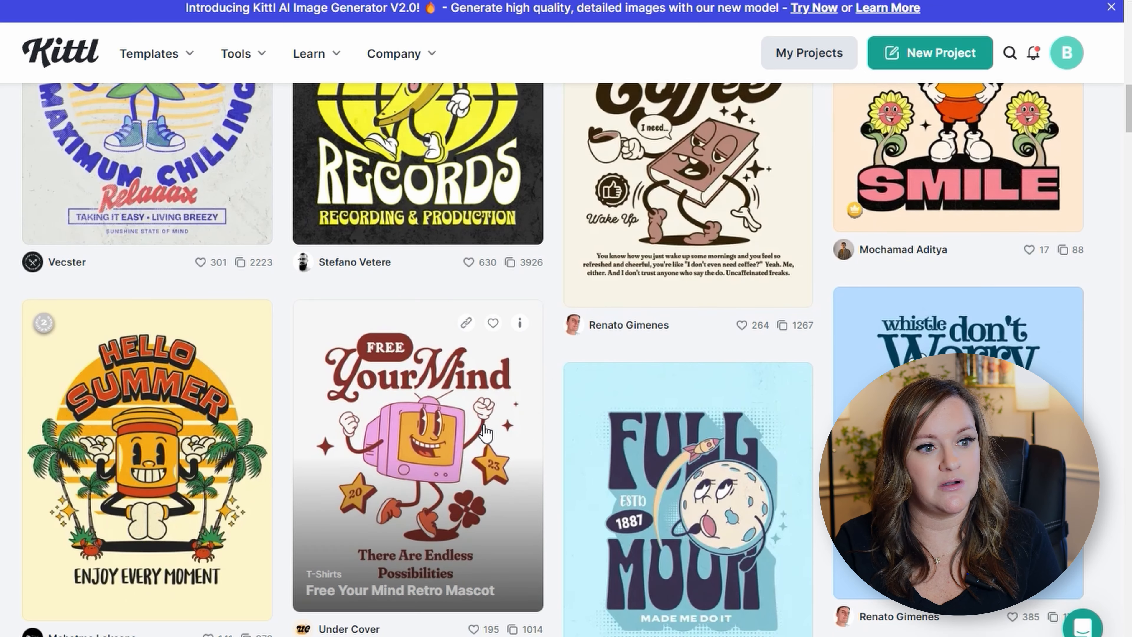
{"action": "scroll", "coordinate": [486, 433], "scroll_direction": "down", "scroll_amount": 4}
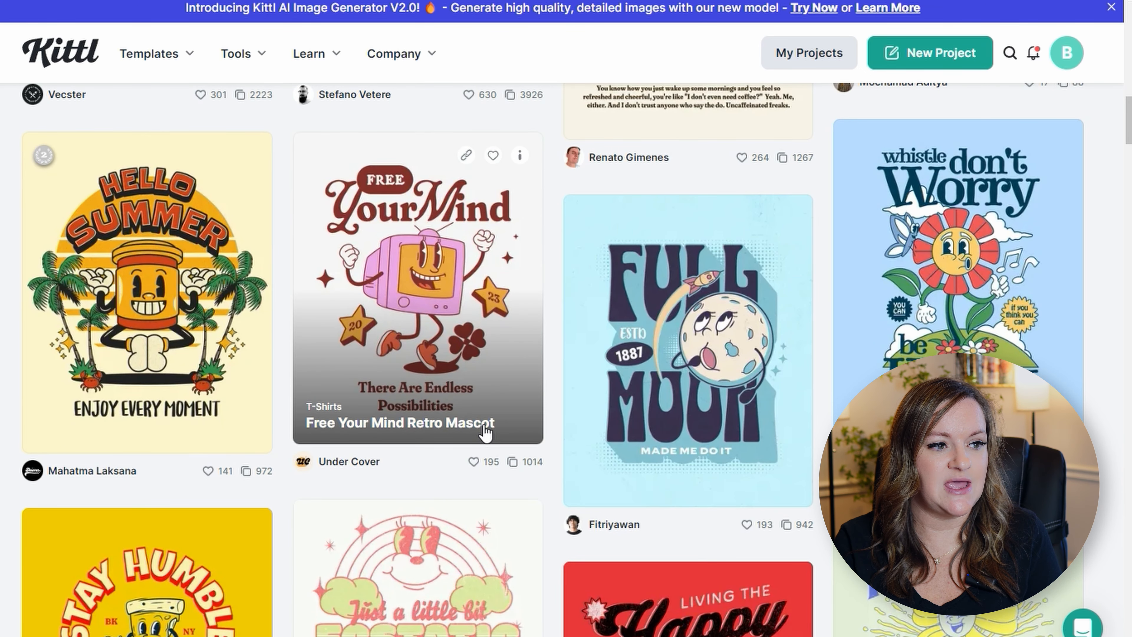
{"action": "scroll", "coordinate": [486, 432], "scroll_direction": "down", "scroll_amount": 4}
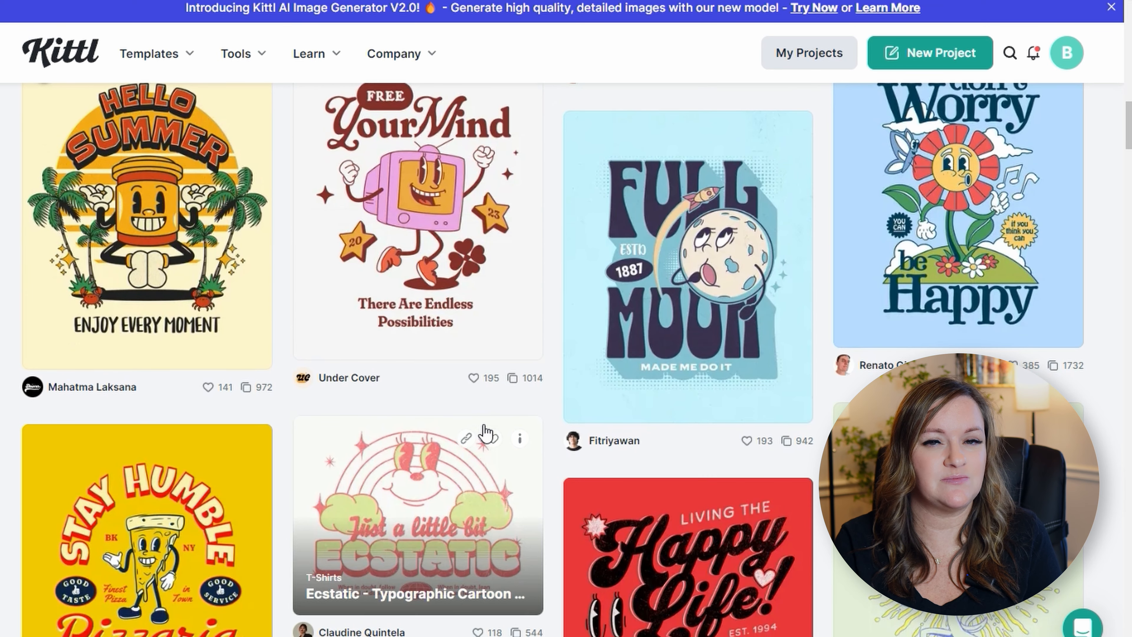
{"action": "scroll", "coordinate": [486, 433], "scroll_direction": "down", "scroll_amount": 6}
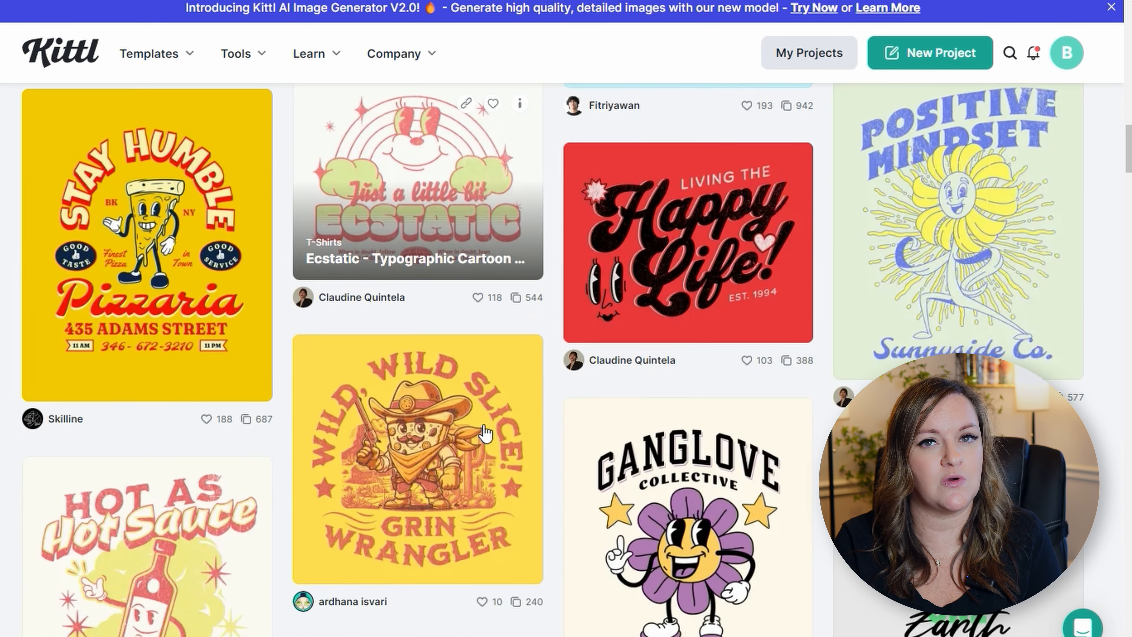
{"action": "scroll", "coordinate": [486, 433], "scroll_direction": "down", "scroll_amount": 4}
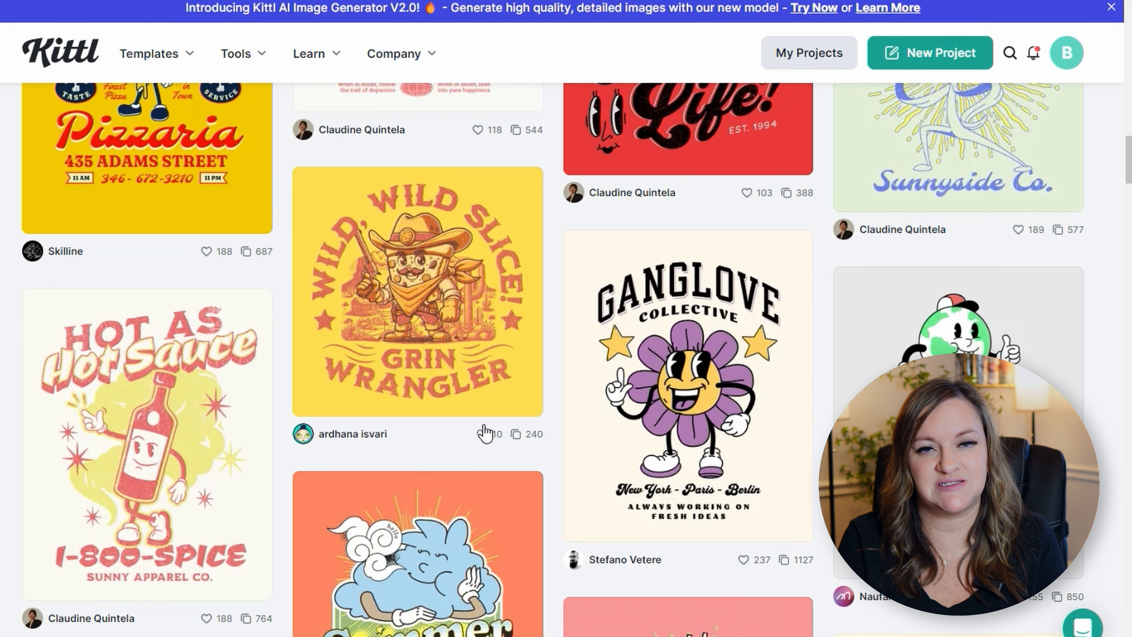
{"action": "scroll", "coordinate": [485, 433], "scroll_direction": "down", "scroll_amount": 6}
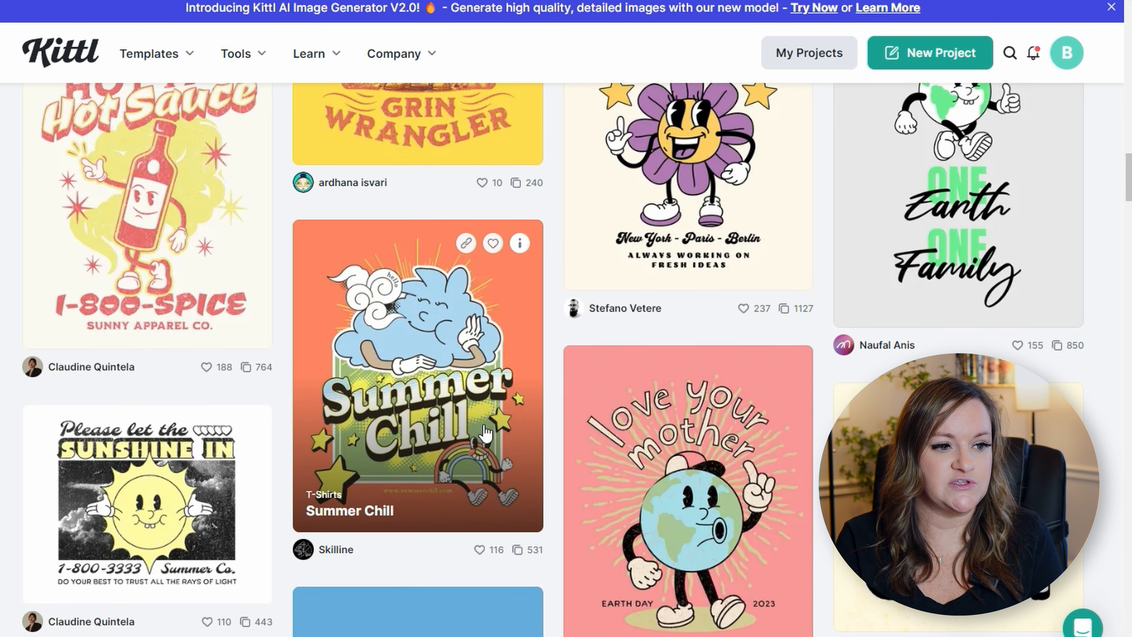
Examine more of the Mascots T-shirt templates for coffee and mug themed designs with retro characters.
{"action": "scroll", "coordinate": [486, 432], "scroll_direction": "down", "scroll_amount": 6}
{"action": "scroll", "coordinate": [486, 433], "scroll_direction": "down", "scroll_amount": 6}
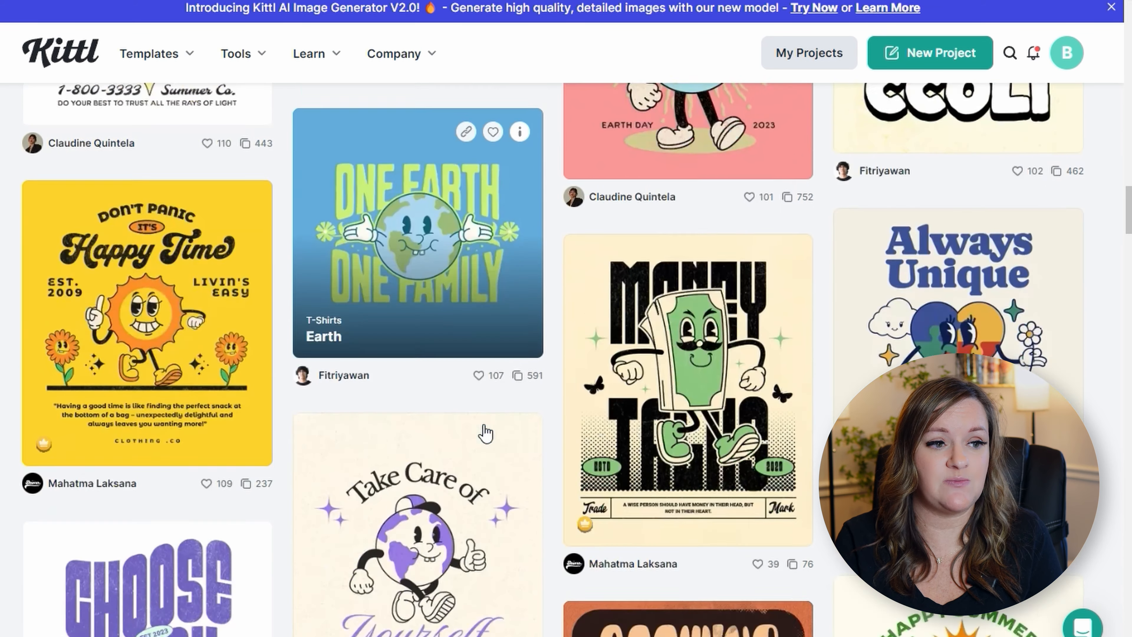
{"action": "scroll", "coordinate": [486, 432], "scroll_direction": "down", "scroll_amount": 6}
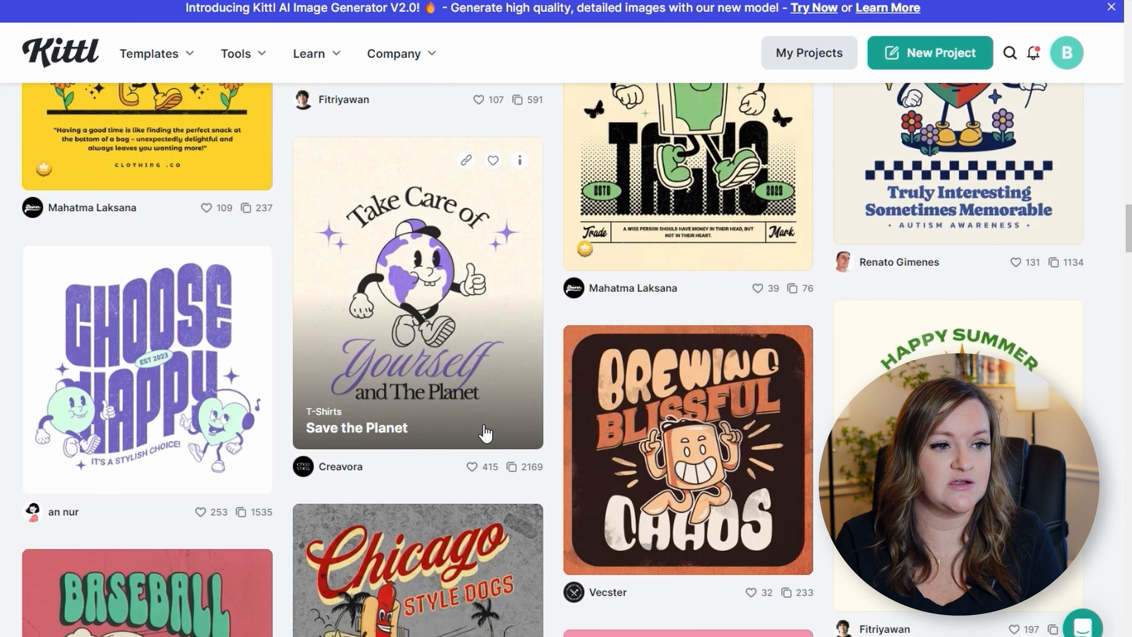
{"action": "scroll", "coordinate": [486, 433], "scroll_direction": "down", "scroll_amount": 4}
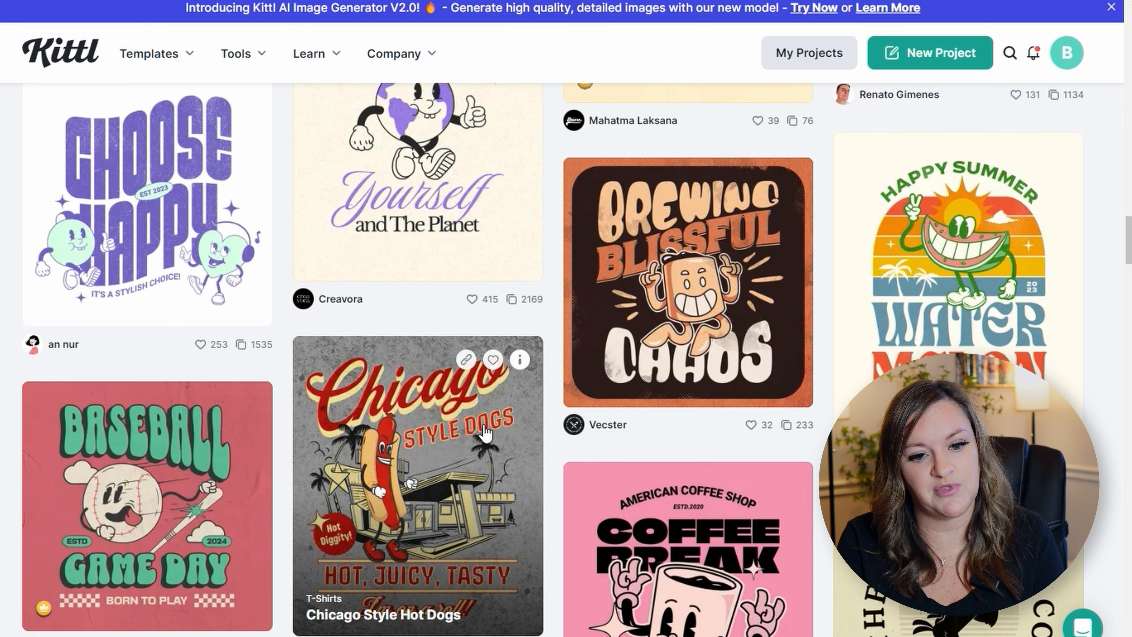
{"action": "scroll", "coordinate": [486, 433], "scroll_direction": "down", "scroll_amount": 4}
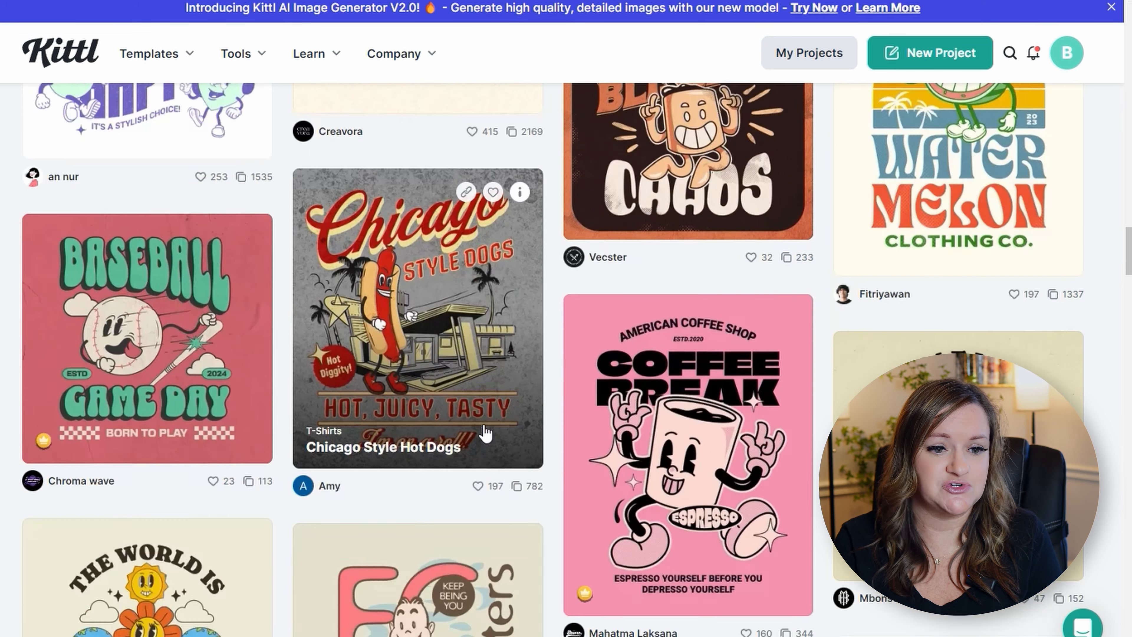
{"action": "scroll", "coordinate": [485, 433], "scroll_direction": "up", "scroll_amount": 4}
{"action": "scroll", "coordinate": [486, 433], "scroll_direction": "down", "scroll_amount": 8}
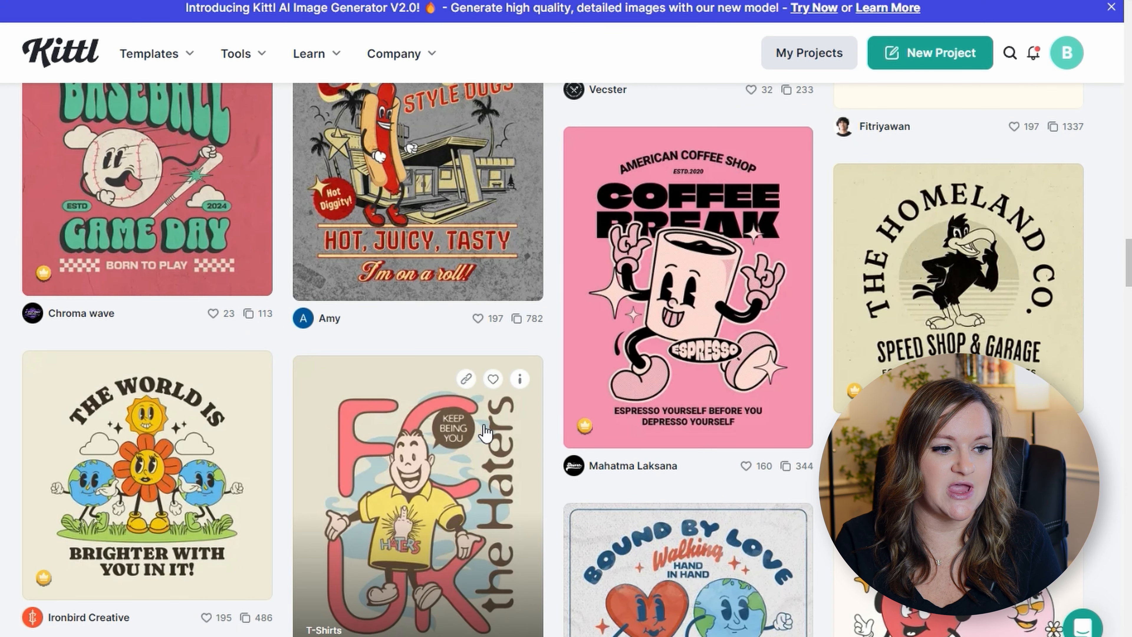
{"action": "scroll", "coordinate": [486, 432], "scroll_direction": "down", "scroll_amount": 8}
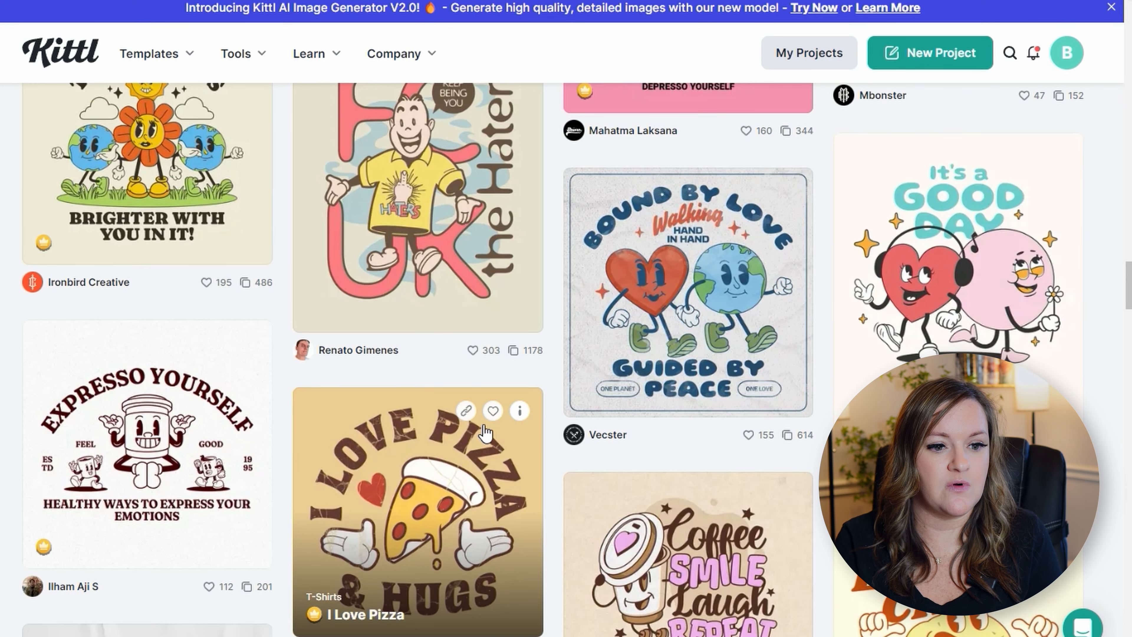
{"action": "scroll", "coordinate": [486, 433], "scroll_direction": "down", "scroll_amount": 4}
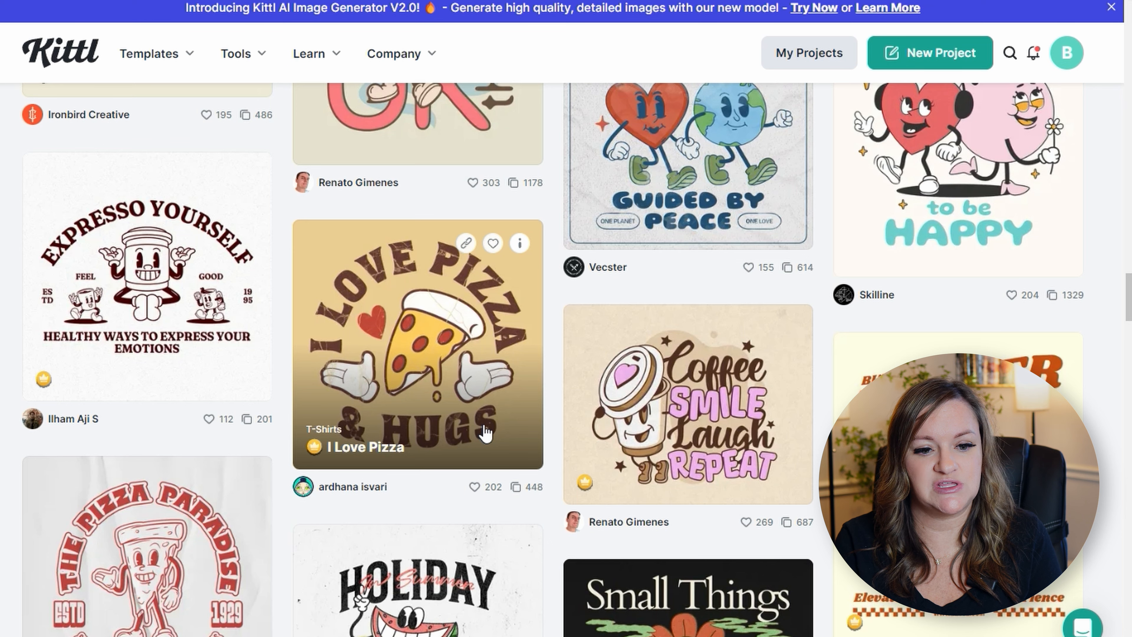
{"action": "scroll", "coordinate": [486, 432], "scroll_direction": "down", "scroll_amount": 4}
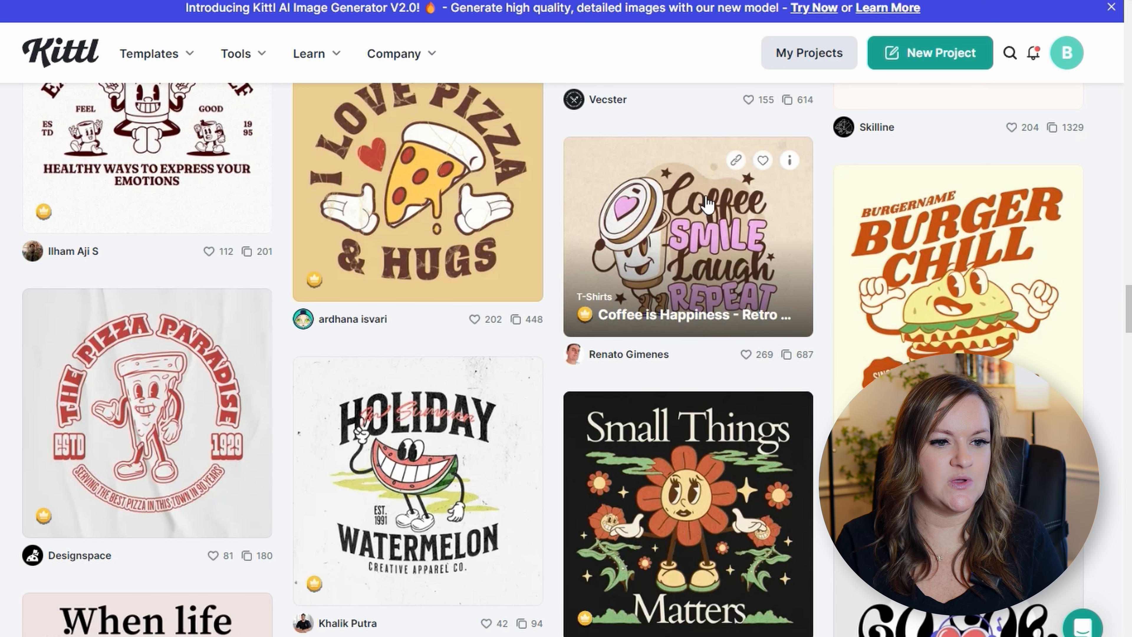
Open the "Coffee is Happiness - Retro Cartoon Mascot" template and delete its coffee cup character.
{"action": "left_click", "coordinate": [690, 227]}
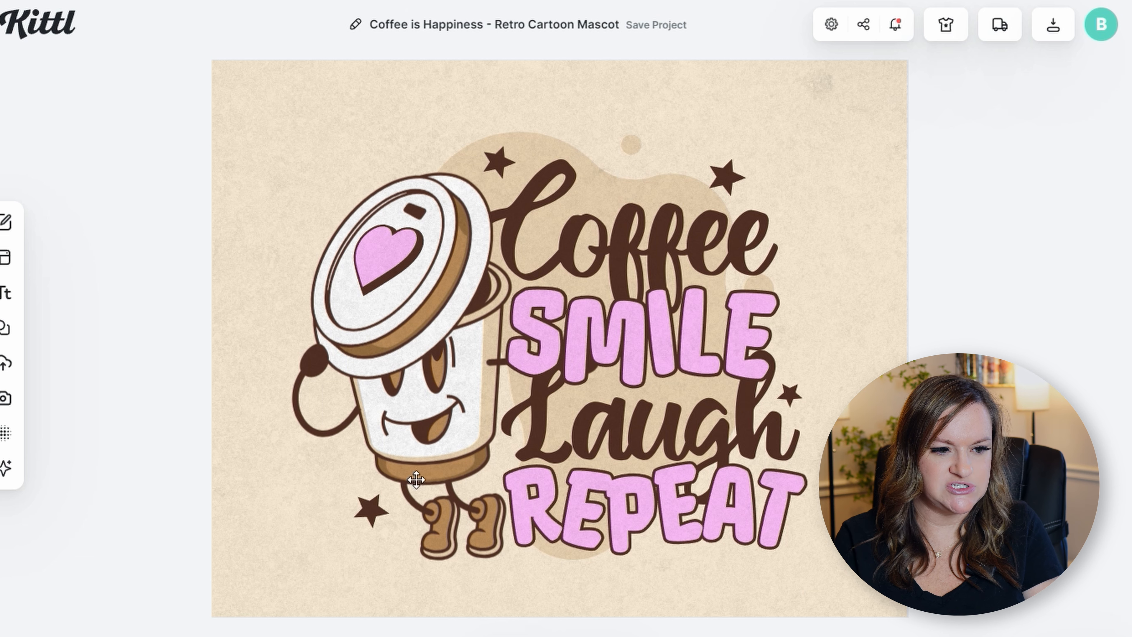
{"action": "left_click", "coordinate": [431, 313]}
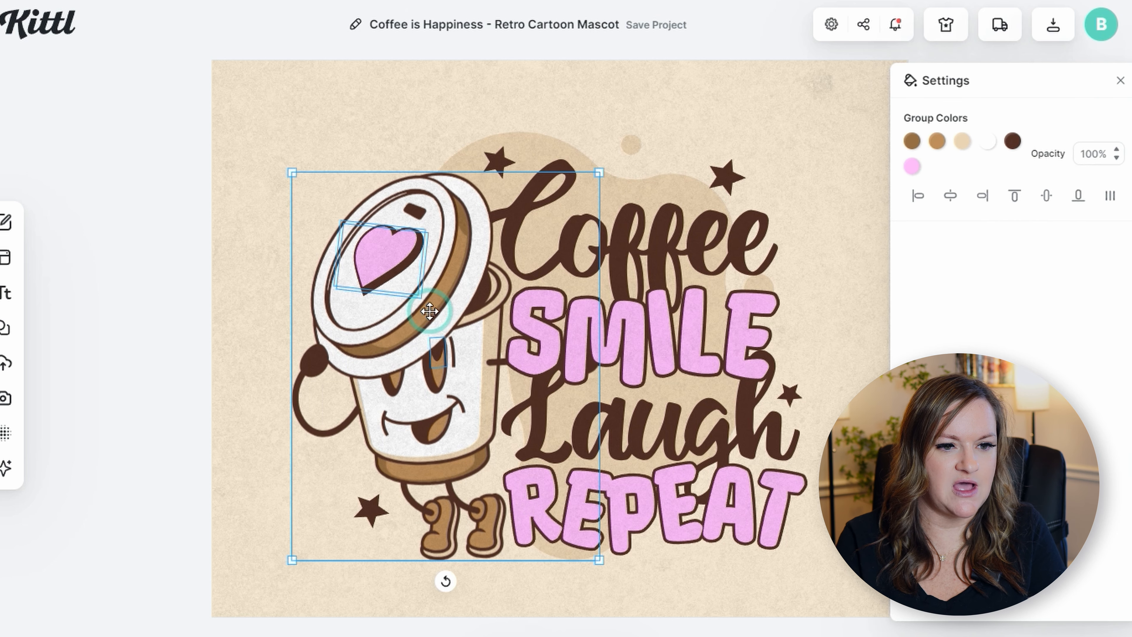
{"action": "key", "text": "Delete"}
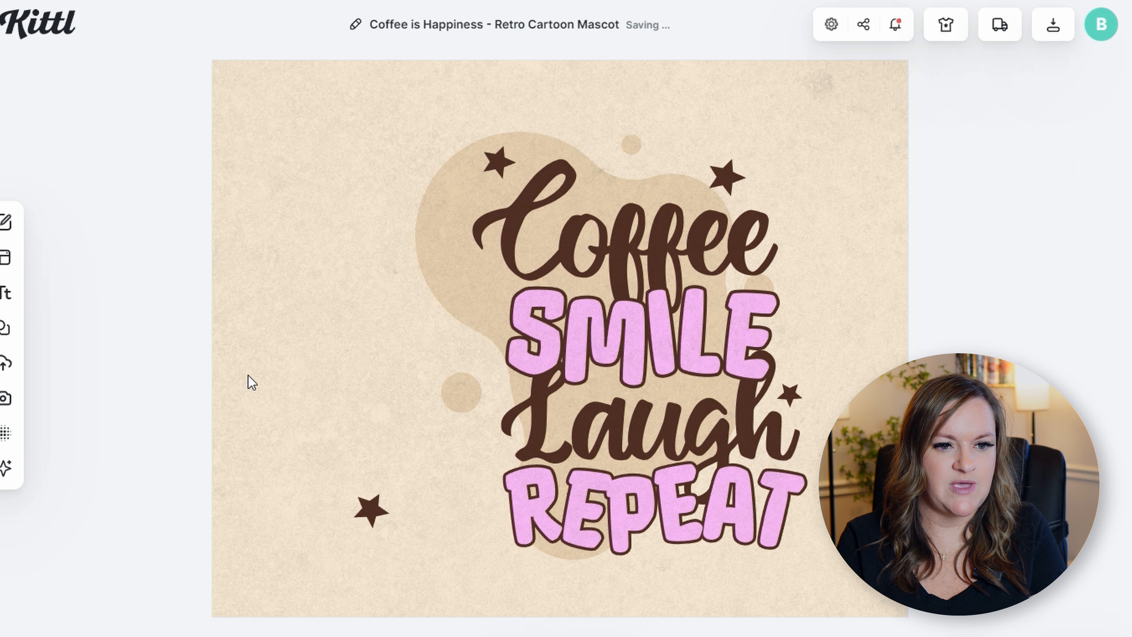
Delete the artboard's background texture and set the background color to white (ffffff).
{"action": "left_click", "coordinate": [847, 110]}
{"action": "left_click", "coordinate": [877, 188]}
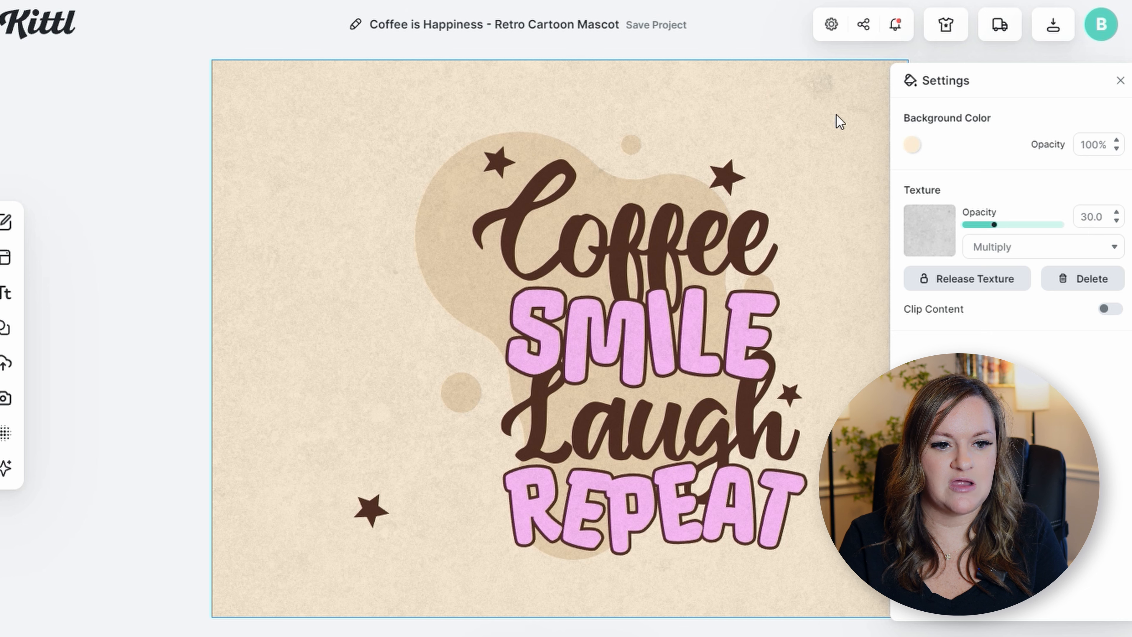
{"action": "left_click", "coordinate": [1084, 290]}
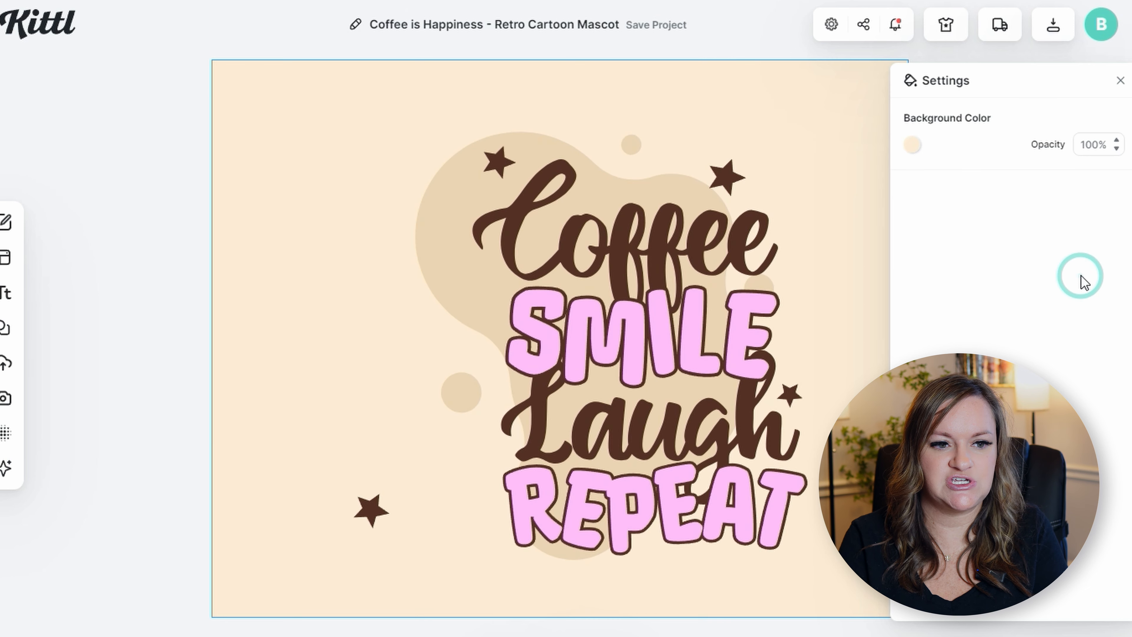
{"action": "left_click", "coordinate": [914, 147]}
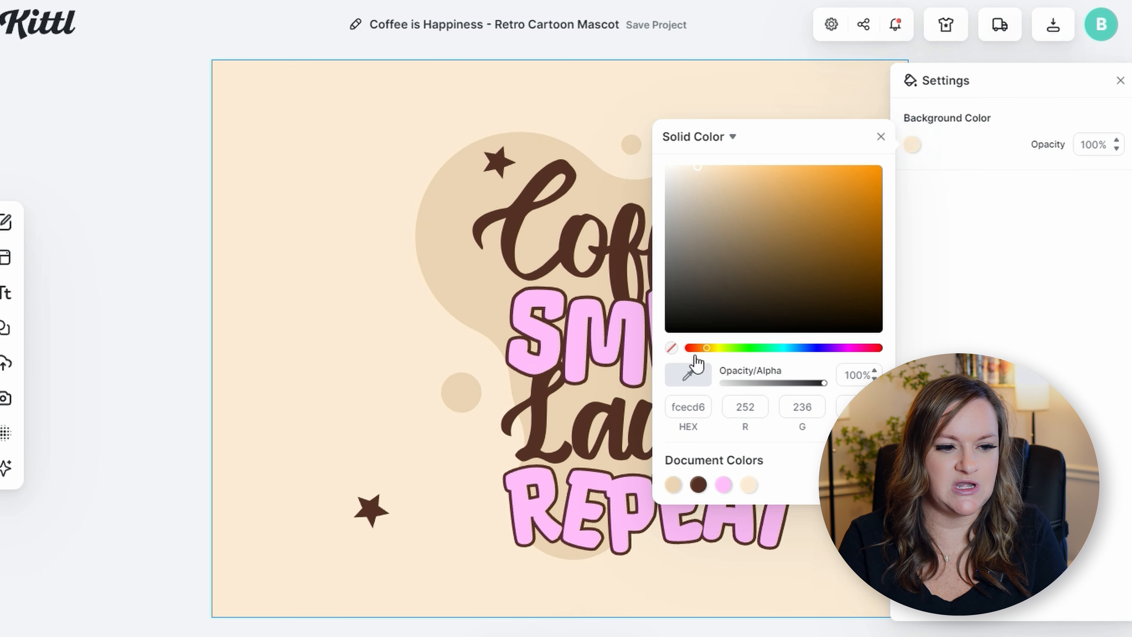
{"action": "left_click", "coordinate": [668, 167]}
{"action": "left_click", "coordinate": [667, 167]}
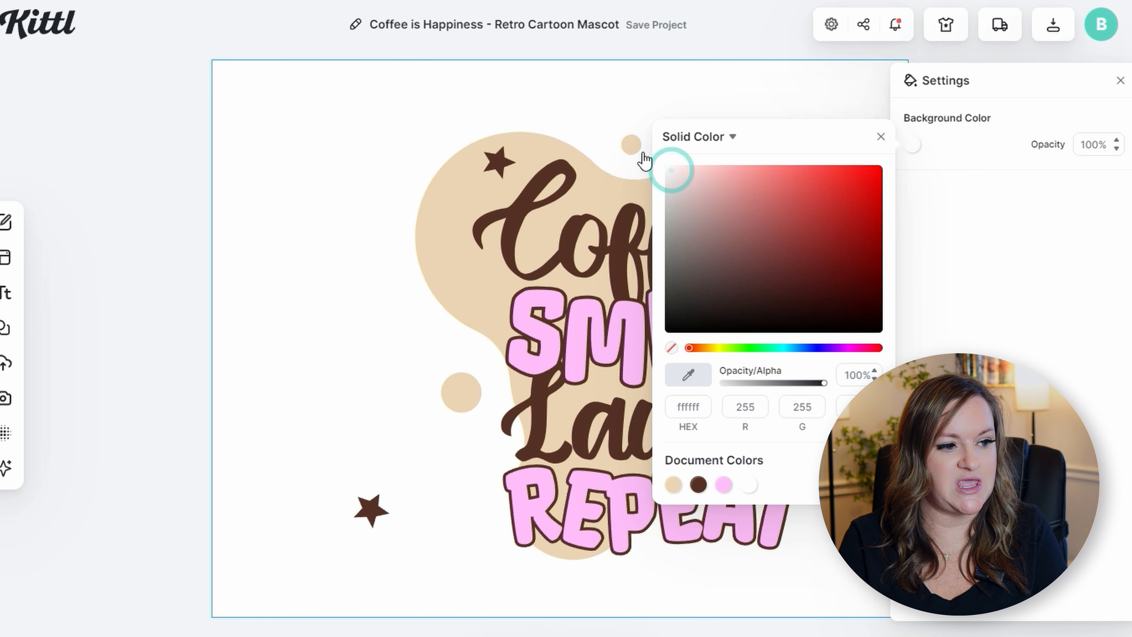
{"action": "left_click", "coordinate": [281, 374]}
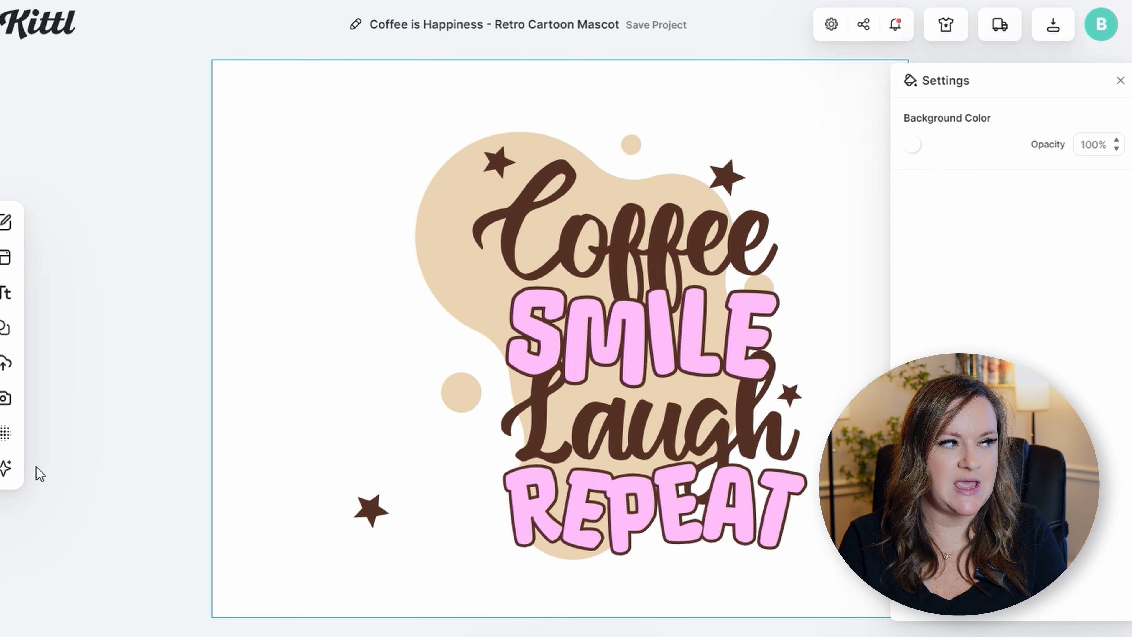
Generate a 1:1 Watercolor clipart of a pink milkshake with whipped cream, sprinkles and a raspberry, and place it beside the word "Coffee".
{"action": "left_click", "coordinate": [7, 468]}
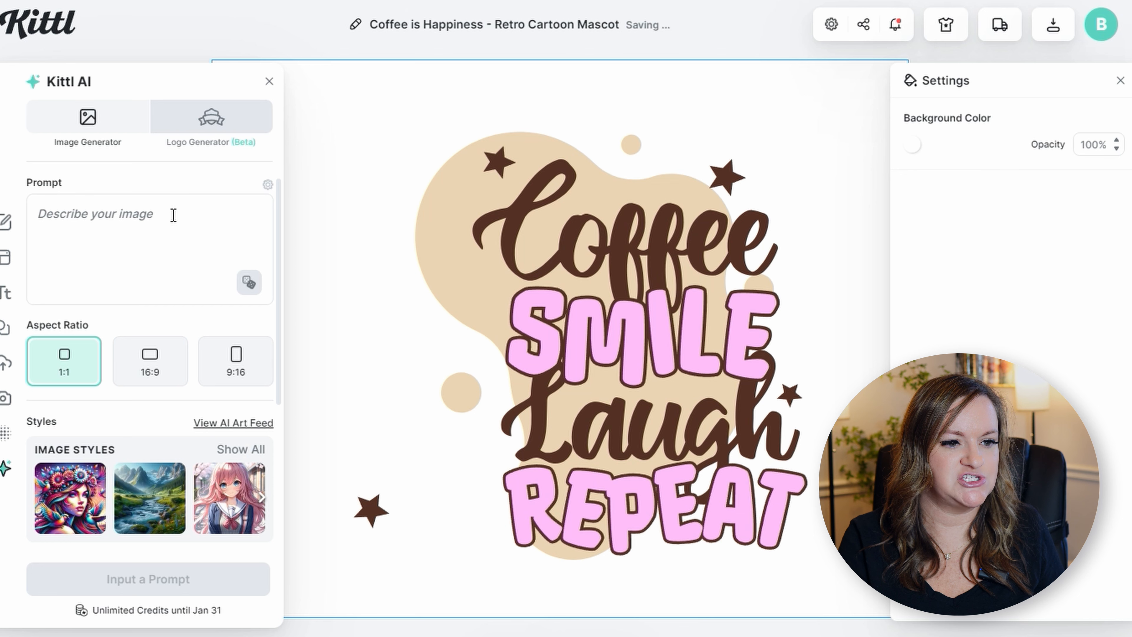
{"action": "left_click", "coordinate": [171, 214]}
{"action": "left_click_drag", "start_coordinate": [595, 340], "coordinate": [421, 245]}
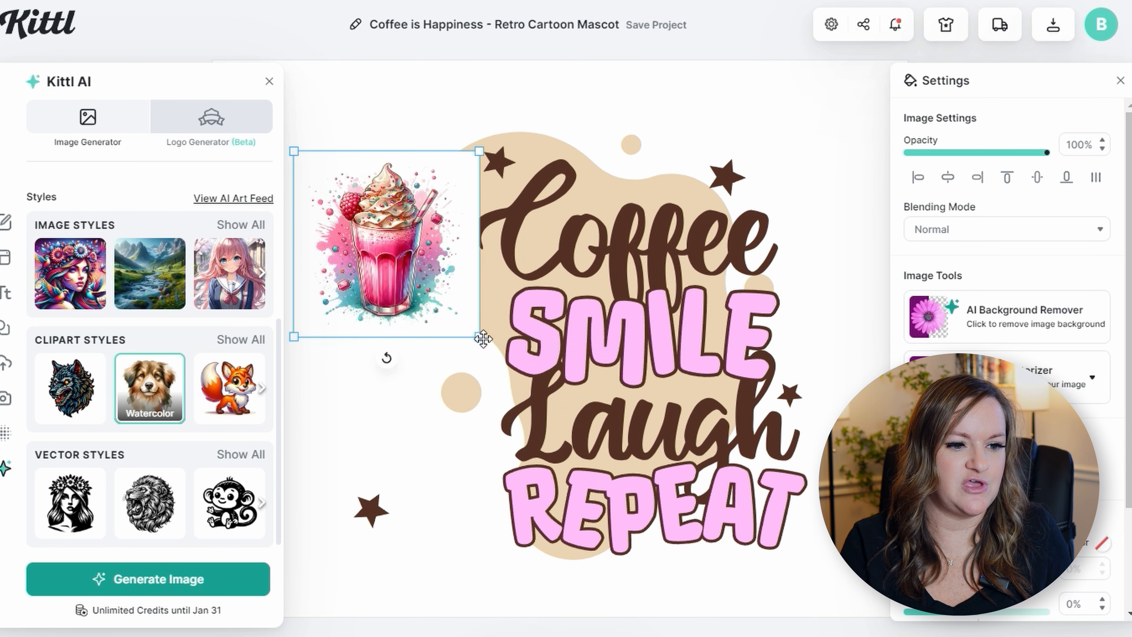
{"action": "left_click", "coordinate": [269, 81]}
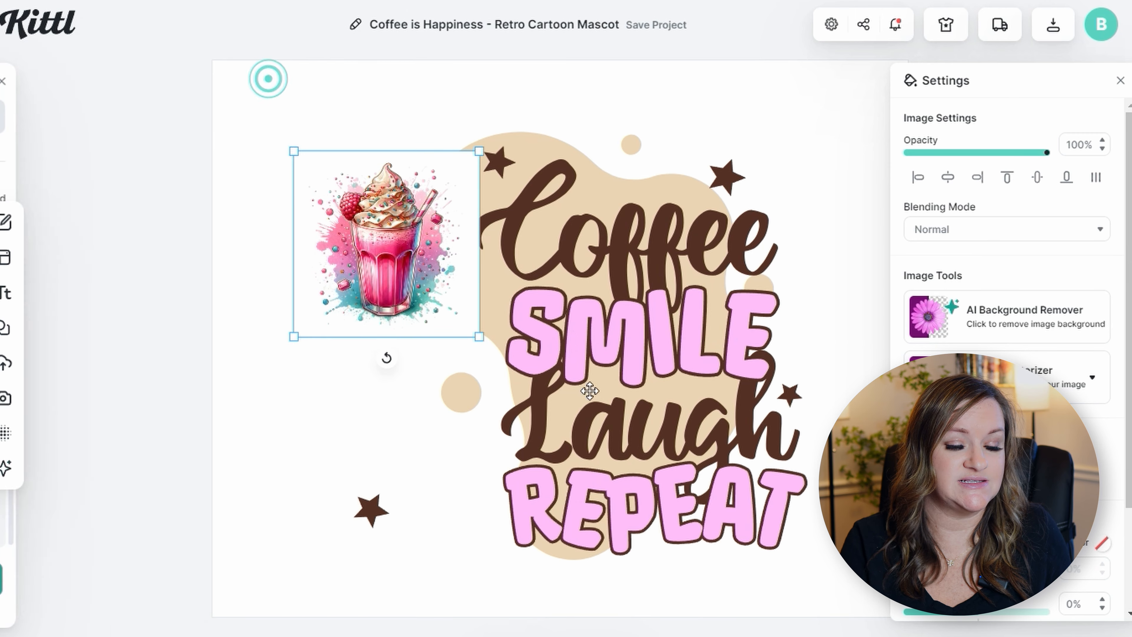
Enlarge the milkshake image to nearly the artboard's height and remove its background with AI.
{"action": "left_click_drag", "start_coordinate": [480, 333], "coordinate": [794, 633]}
{"action": "left_click_drag", "start_coordinate": [665, 490], "coordinate": [585, 432]}
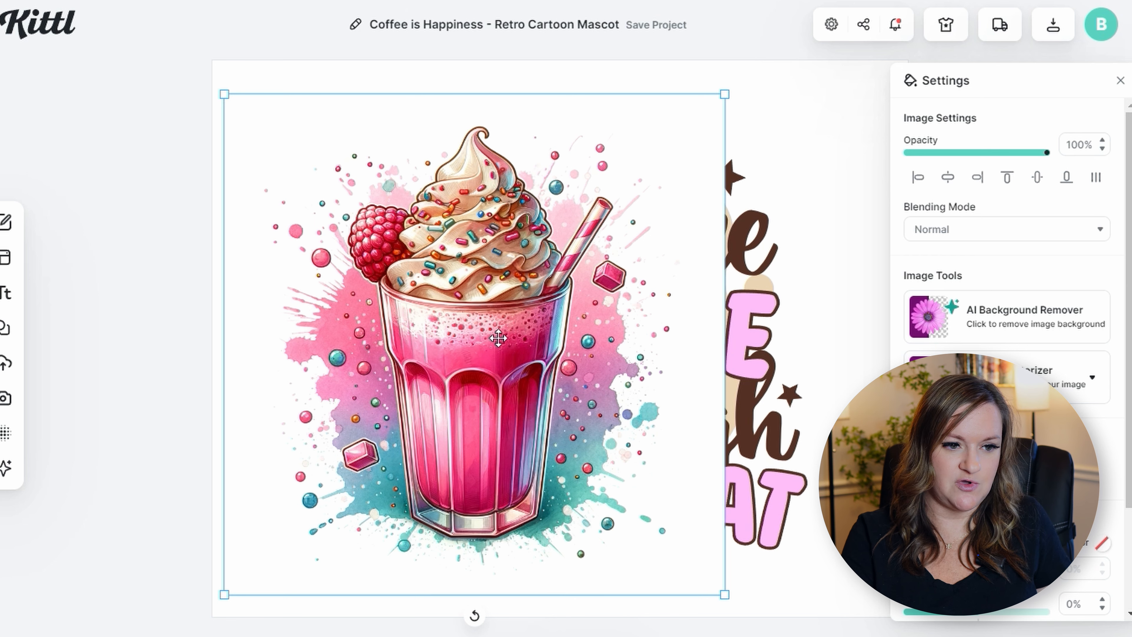
{"action": "left_click", "coordinate": [1004, 324]}
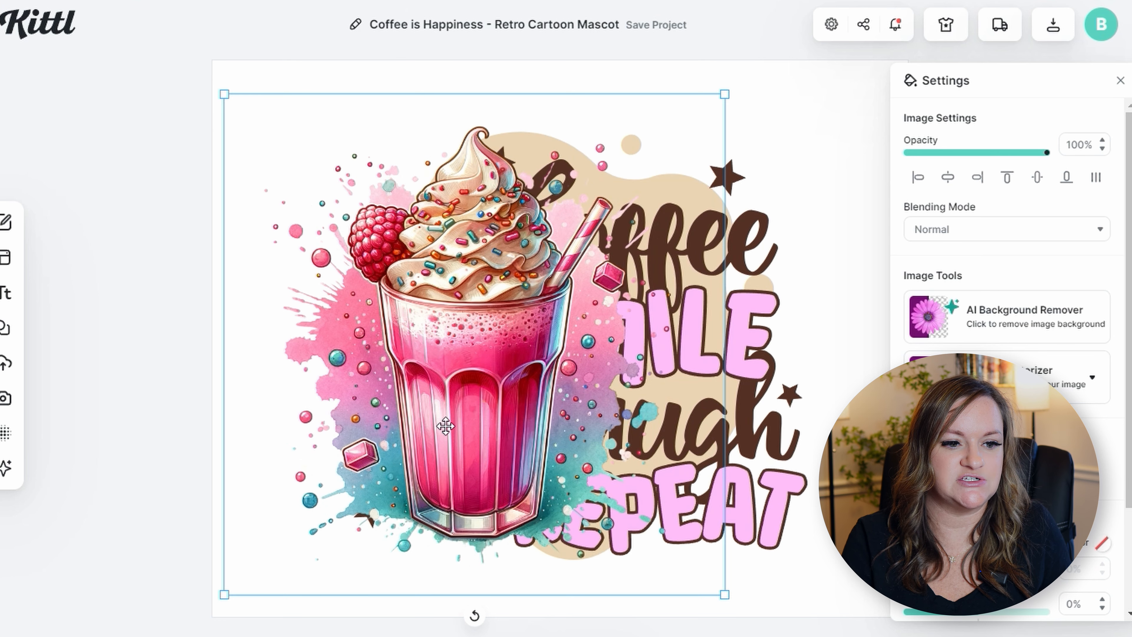
Position the milkshake behind the left edge of the lettering, and delete the large beige blob shape.
{"action": "left_click_drag", "start_coordinate": [445, 426], "coordinate": [397, 478]}
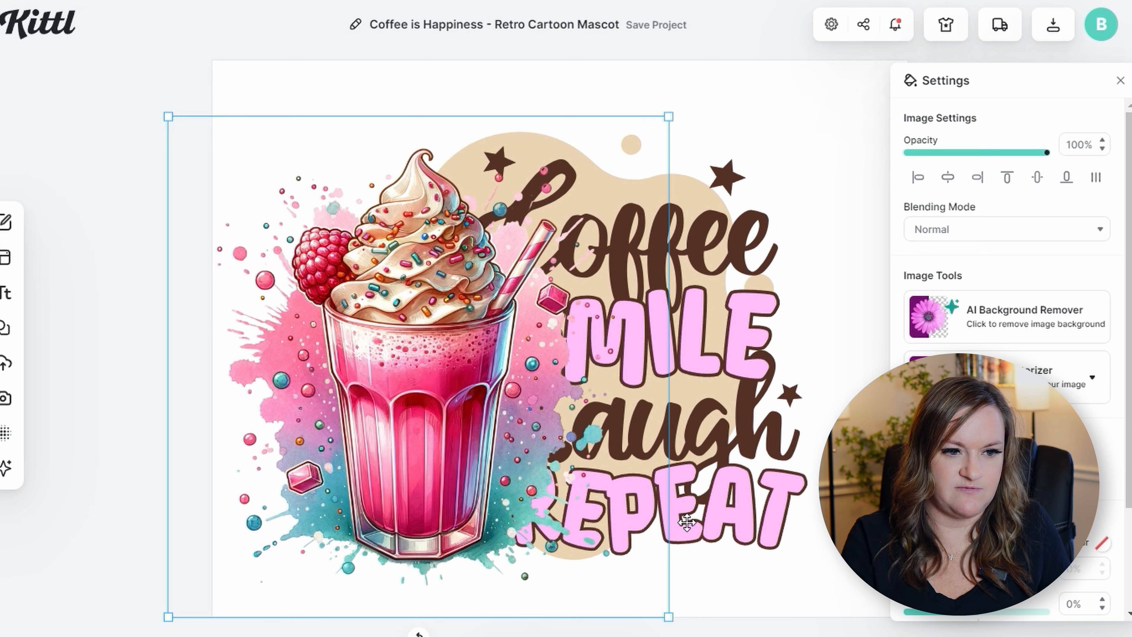
{"action": "right_click", "coordinate": [441, 358]}
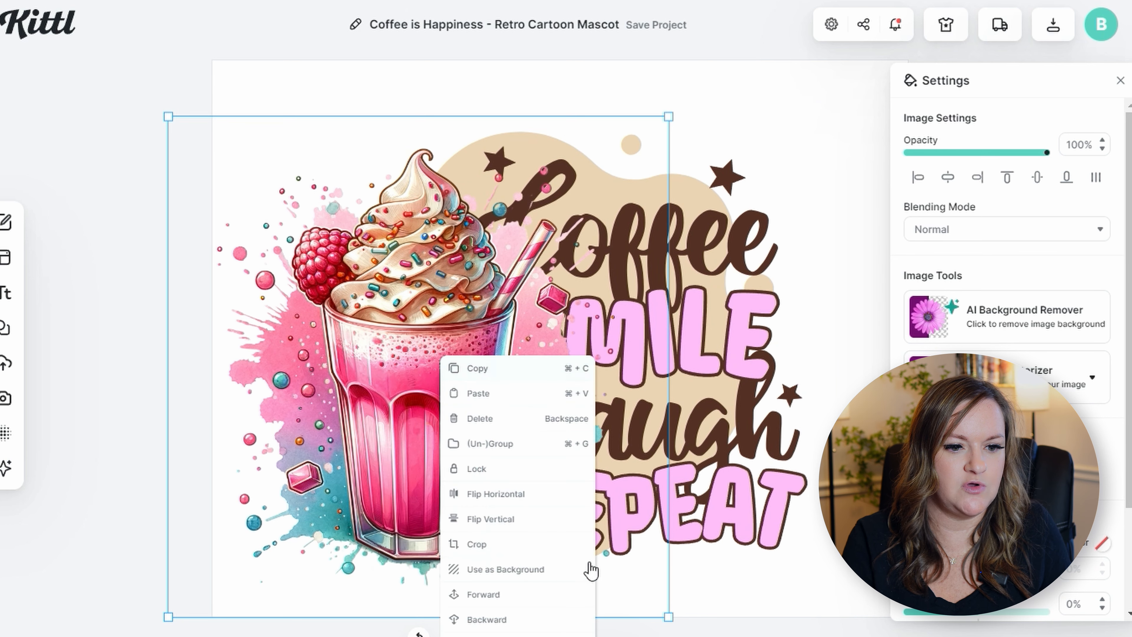
{"action": "left_click", "coordinate": [560, 636]}
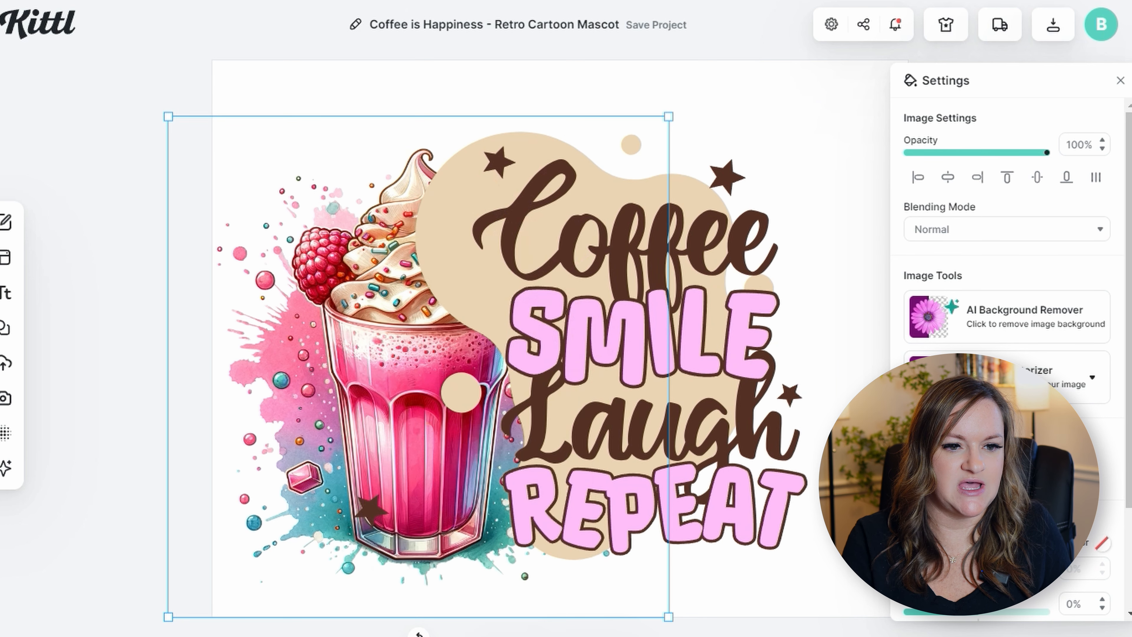
{"action": "left_click", "coordinate": [455, 255]}
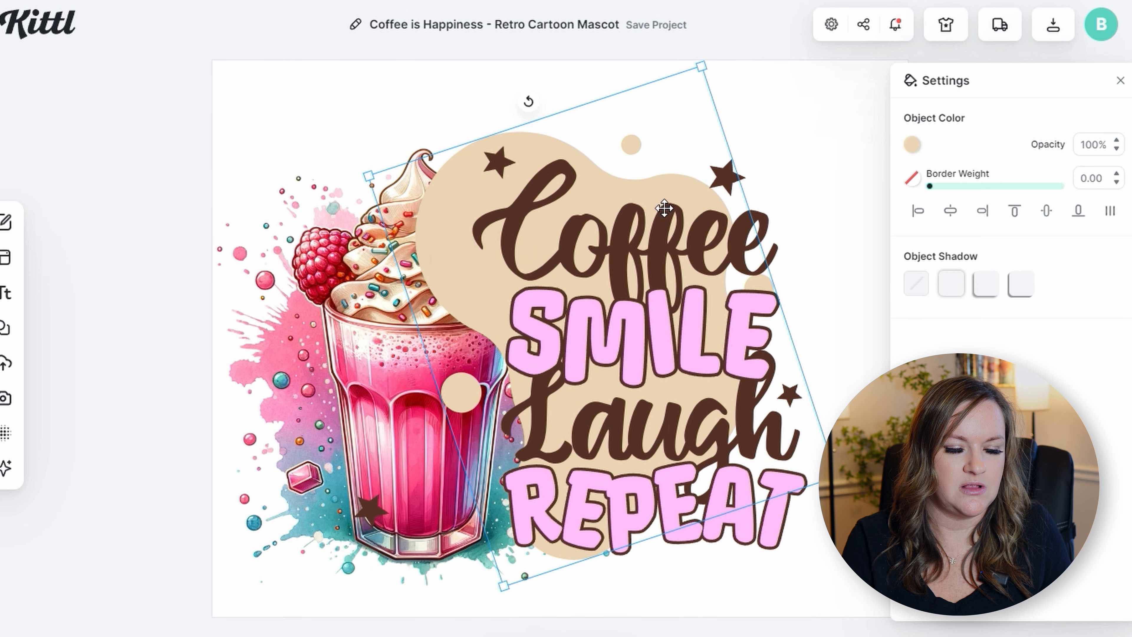
{"action": "key", "text": "Delete"}
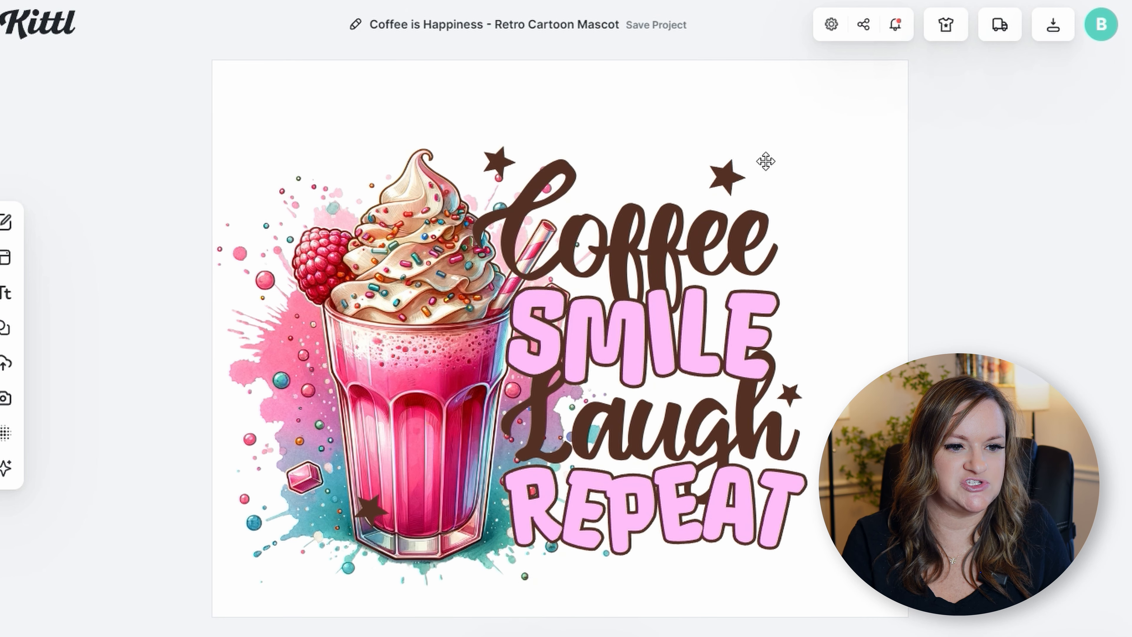
{"action": "left_click_drag", "start_coordinate": [657, 107], "coordinate": [784, 530]}
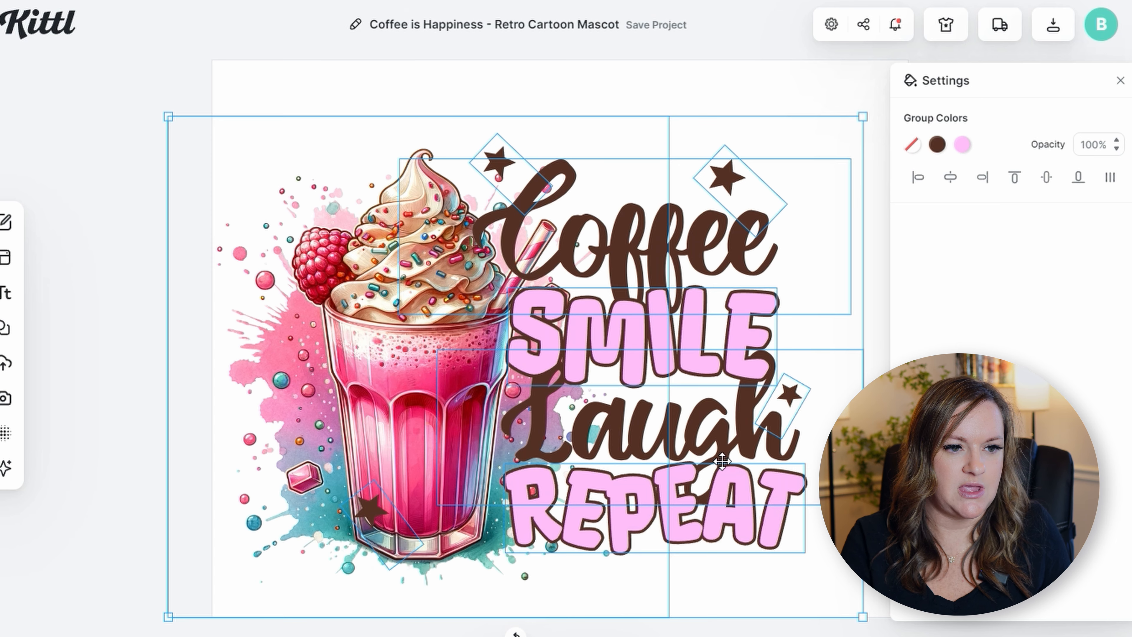
{"action": "mouse_move", "coordinate": [718, 463]}
{"action": "left_mouse_down"}
{"action": "mouse_move", "coordinate": [740, 462]}
{"action": "mouse_move", "coordinate": [717, 460]}
{"action": "left_mouse_up"}
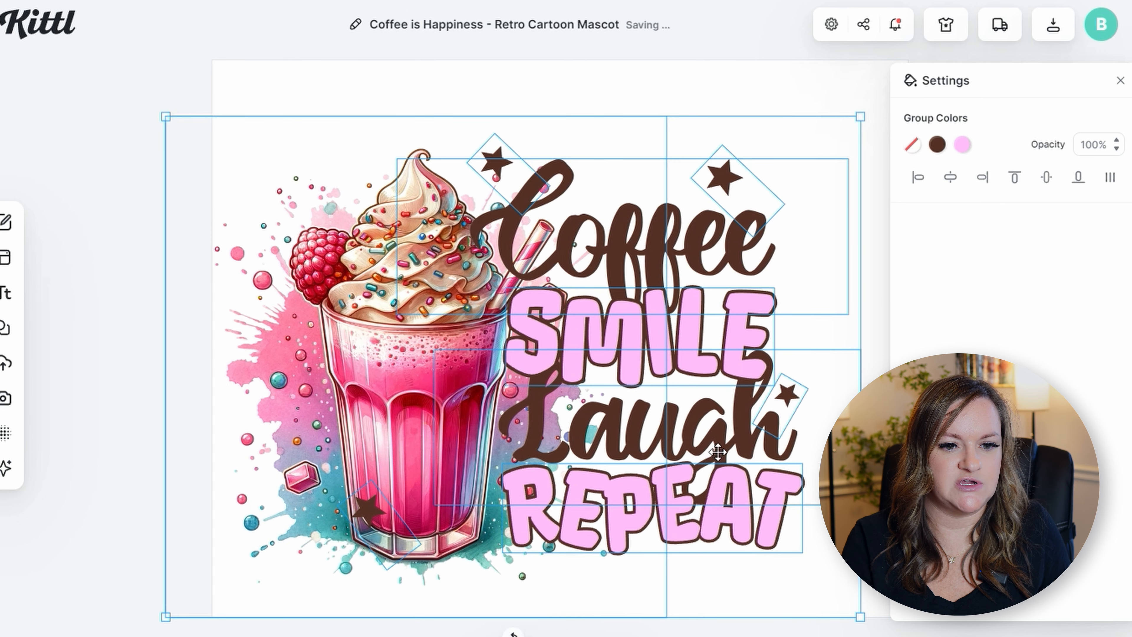
{"action": "left_click", "coordinate": [341, 411]}
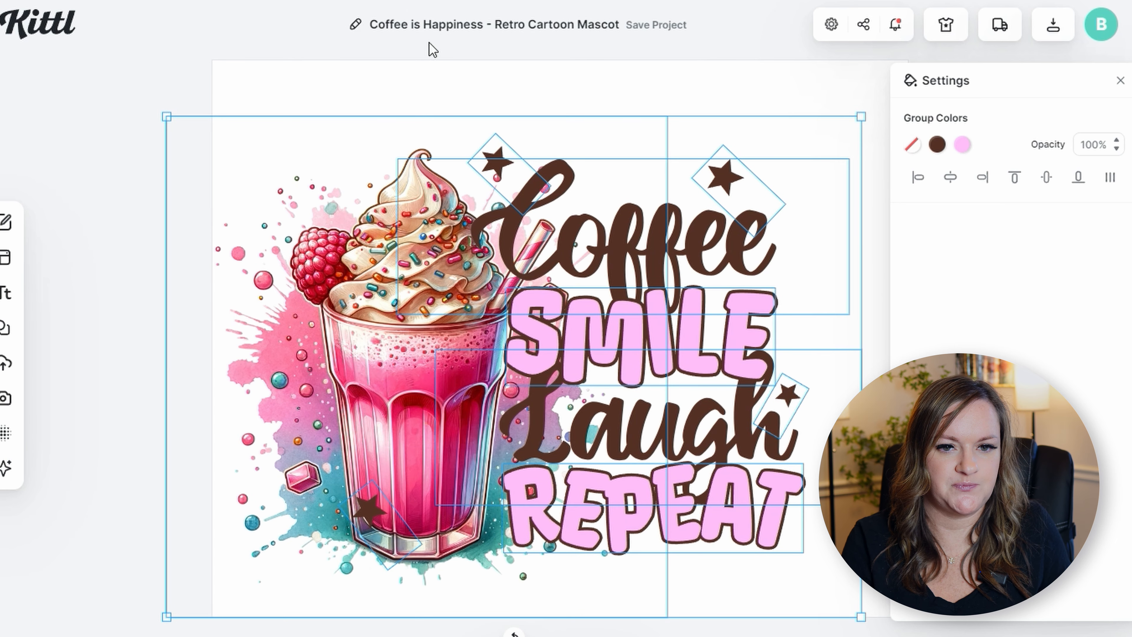
{"action": "left_click", "coordinate": [406, 84]}
{"action": "left_click", "coordinate": [750, 357]}
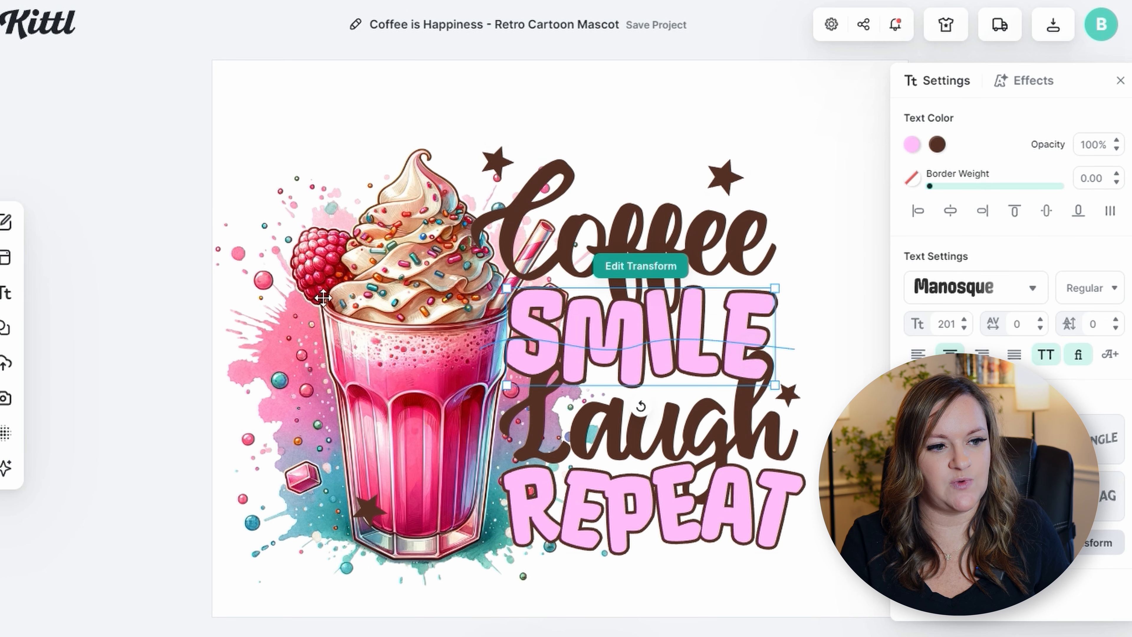
Move the milkshake out of the way to the artboard's upper-left corner, and shift all the lettering and stars further right.
{"action": "left_click_drag", "start_coordinate": [361, 304], "coordinate": [178, 134]}
{"action": "left_click_drag", "start_coordinate": [498, 118], "coordinate": [800, 589]}
{"action": "left_click_drag", "start_coordinate": [725, 487], "coordinate": [810, 488]}
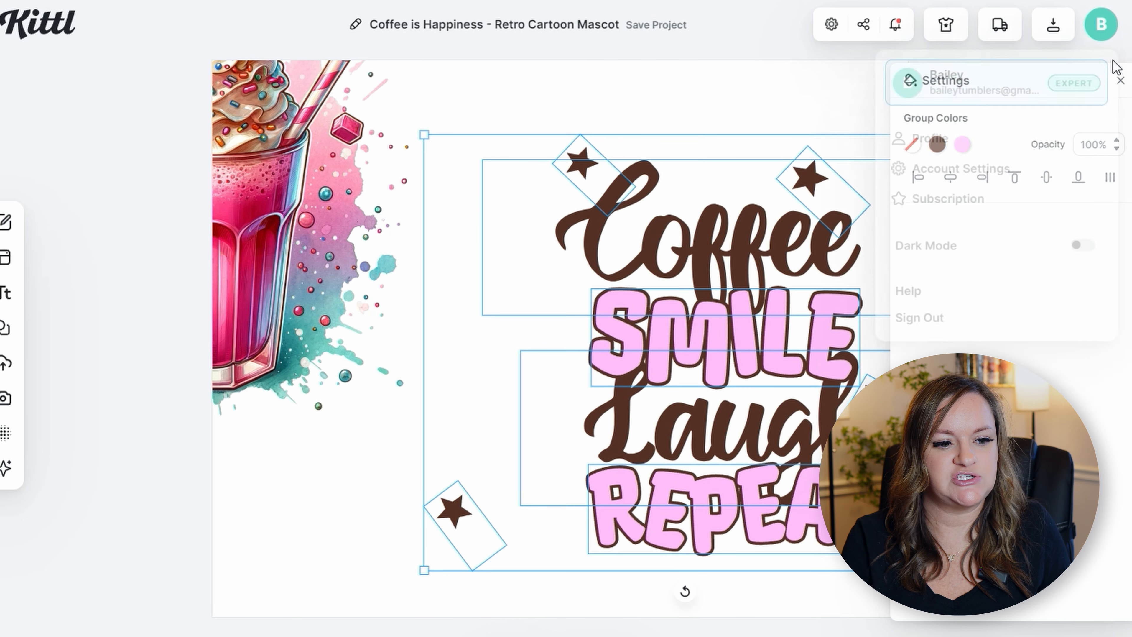
{"action": "left_click", "coordinate": [1120, 81]}
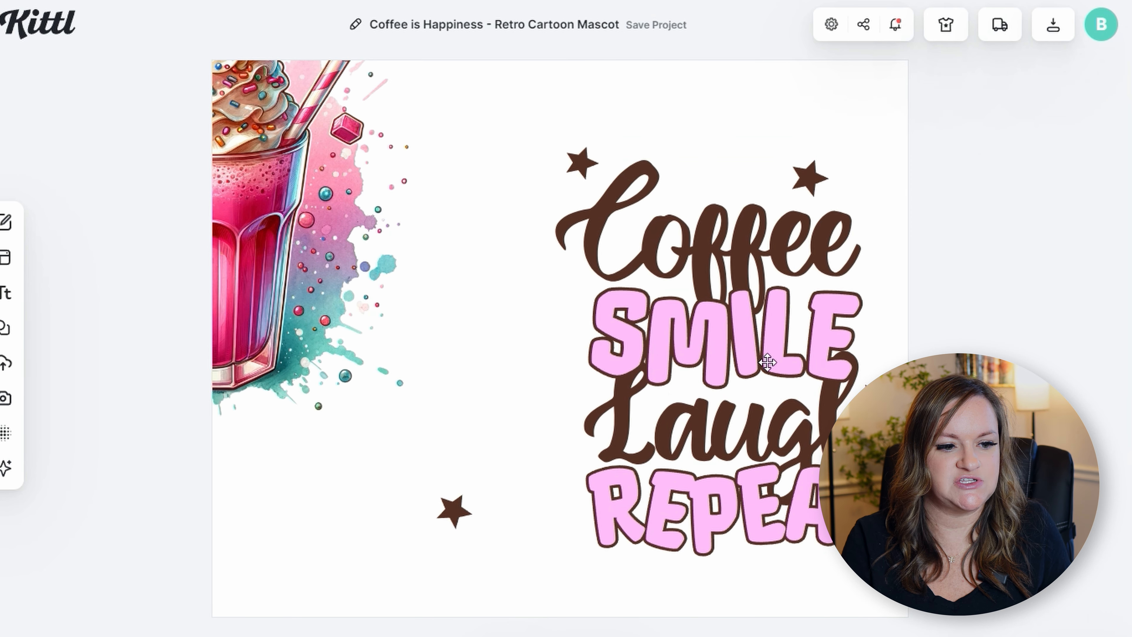
Bring the milkshake back beside the lettering, enlarge it slightly and adjust its position on the artboard's left half.
{"action": "left_click_drag", "start_coordinate": [228, 286], "coordinate": [458, 452]}
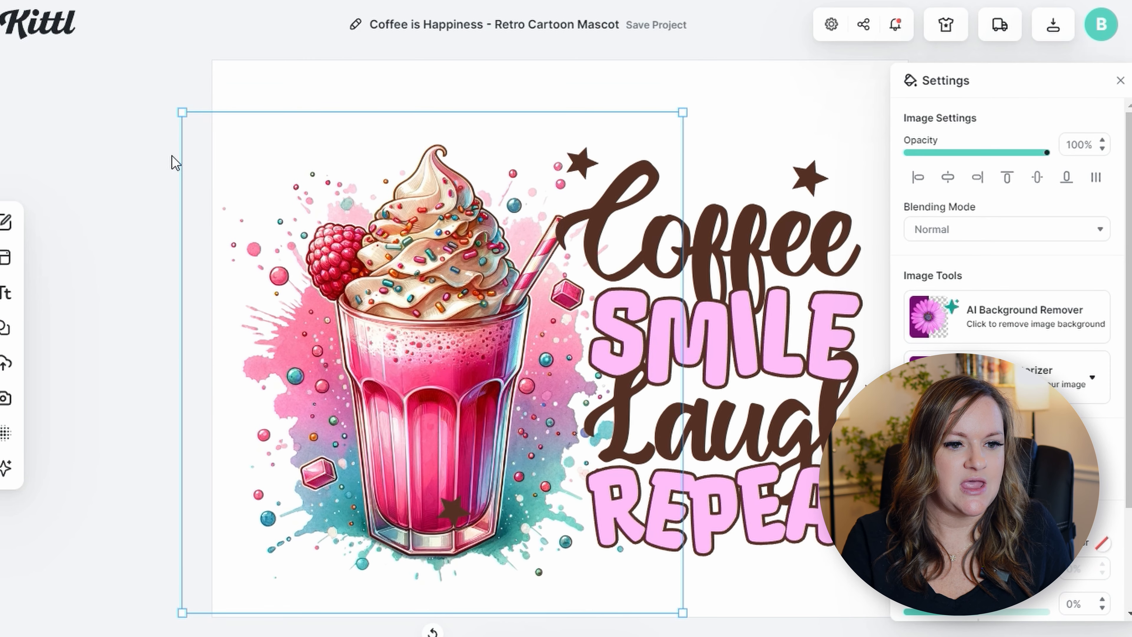
{"action": "left_click_drag", "start_coordinate": [175, 103], "coordinate": [155, 92]}
{"action": "left_click_drag", "start_coordinate": [302, 316], "coordinate": [317, 337]}
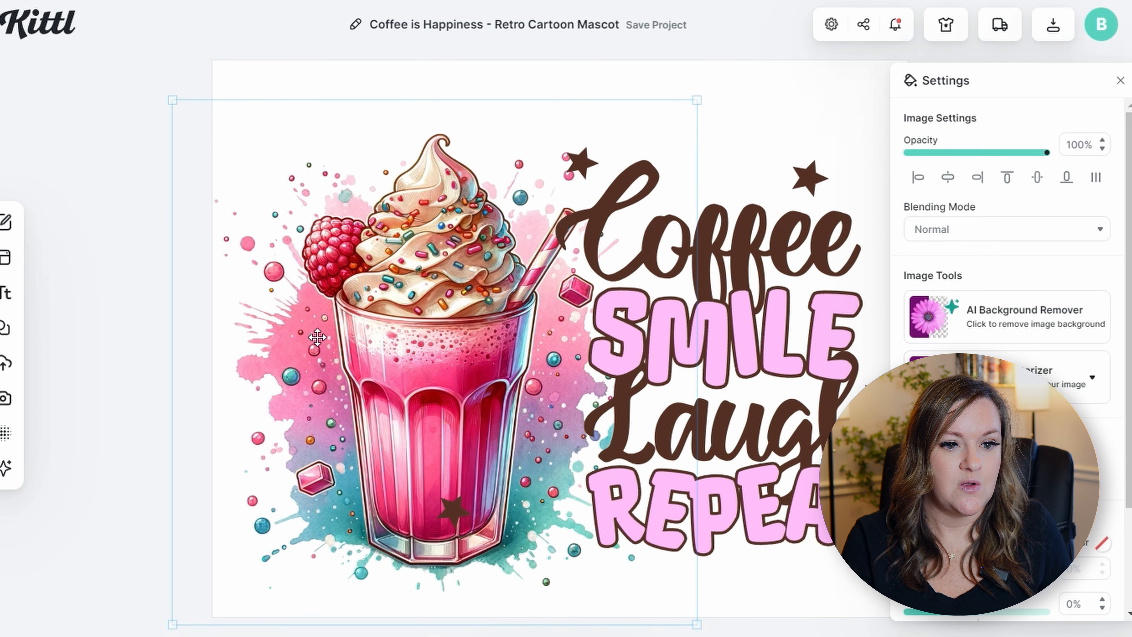
Delete the group of brown stars and replace the word Coffee in the lettering with "ice cream".
{"action": "left_click", "coordinate": [449, 512]}
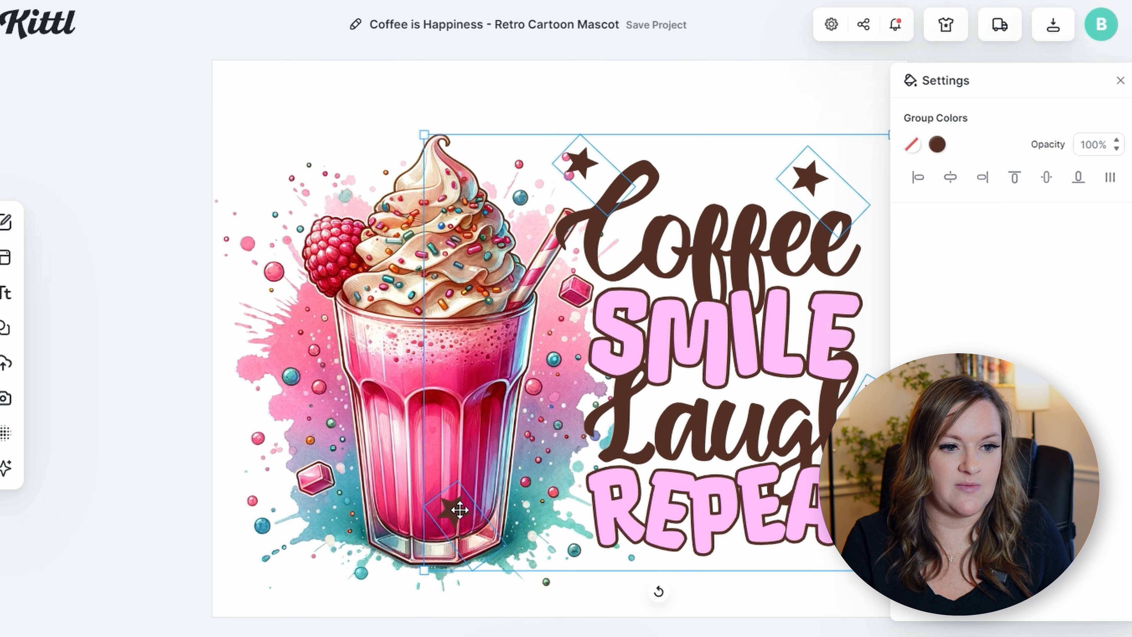
{"action": "key", "text": "Delete"}
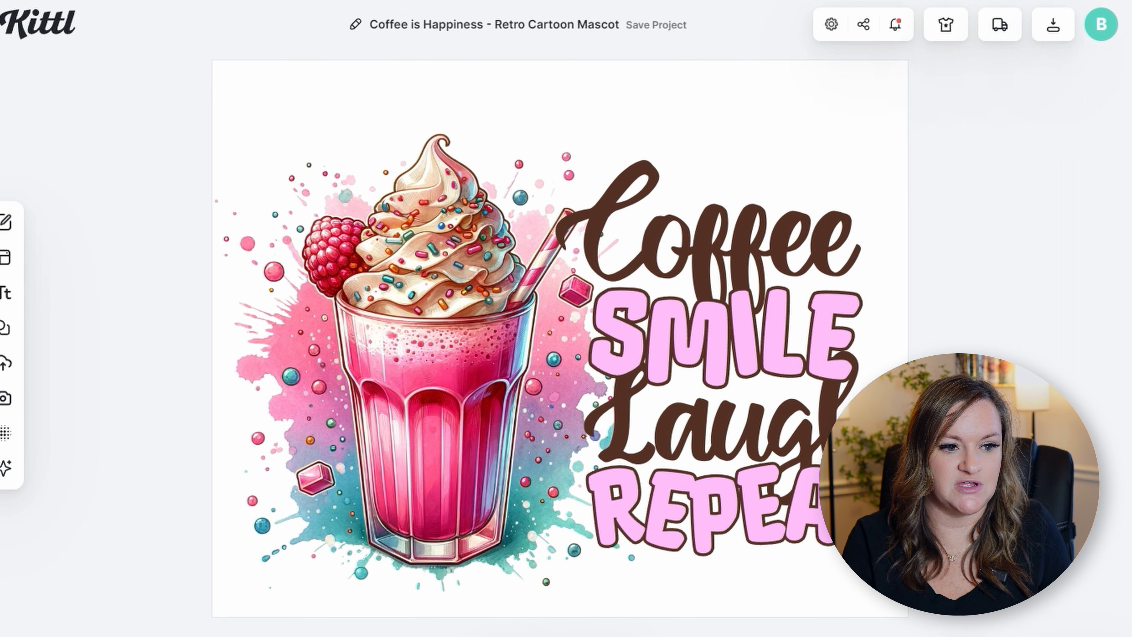
{"action": "double_click", "coordinate": [767, 233]}
{"action": "type", "text": "ic"}
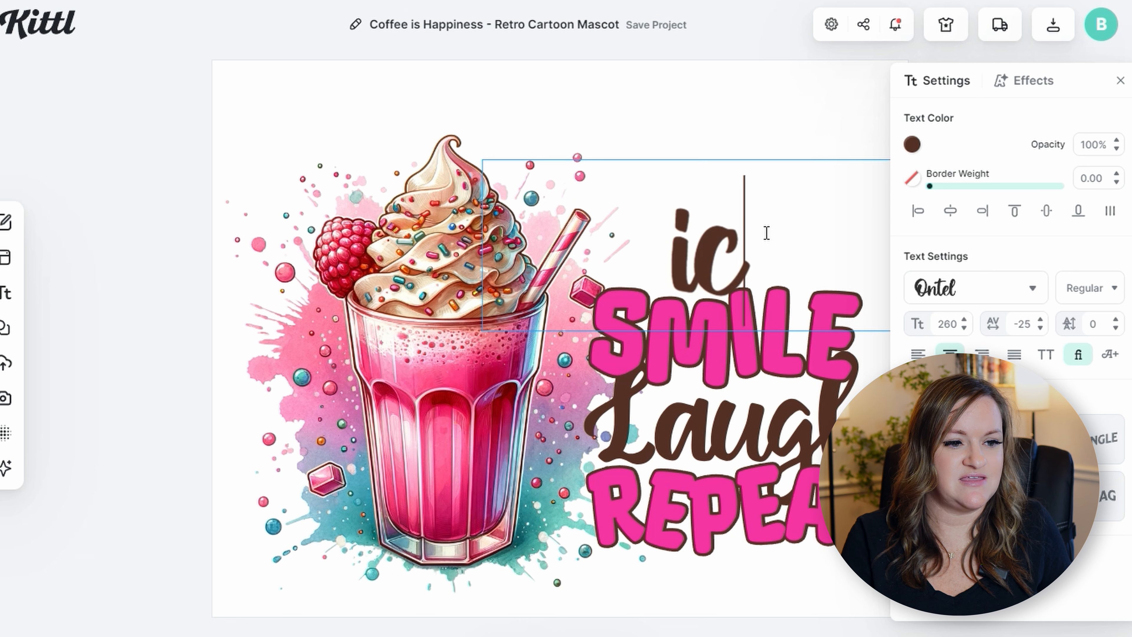
{"action": "type", "text": "ecream"}
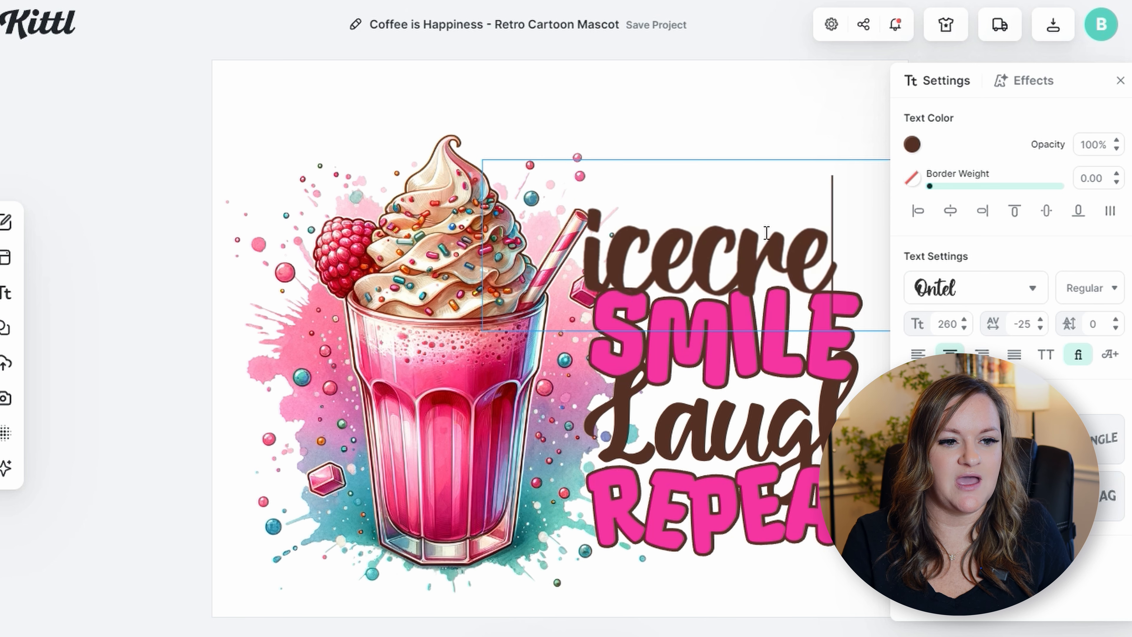
{"action": "left_click", "coordinate": [691, 96]}
{"action": "left_click", "coordinate": [621, 203]}
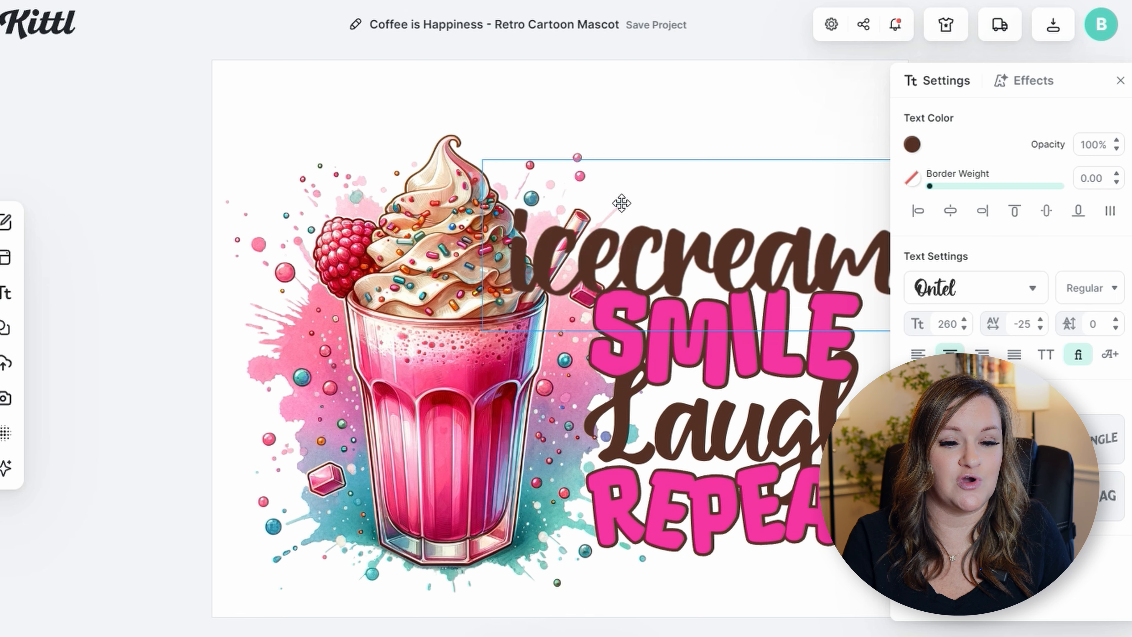
{"action": "left_click", "coordinate": [625, 252]}
{"action": "left_click", "coordinate": [688, 97]}
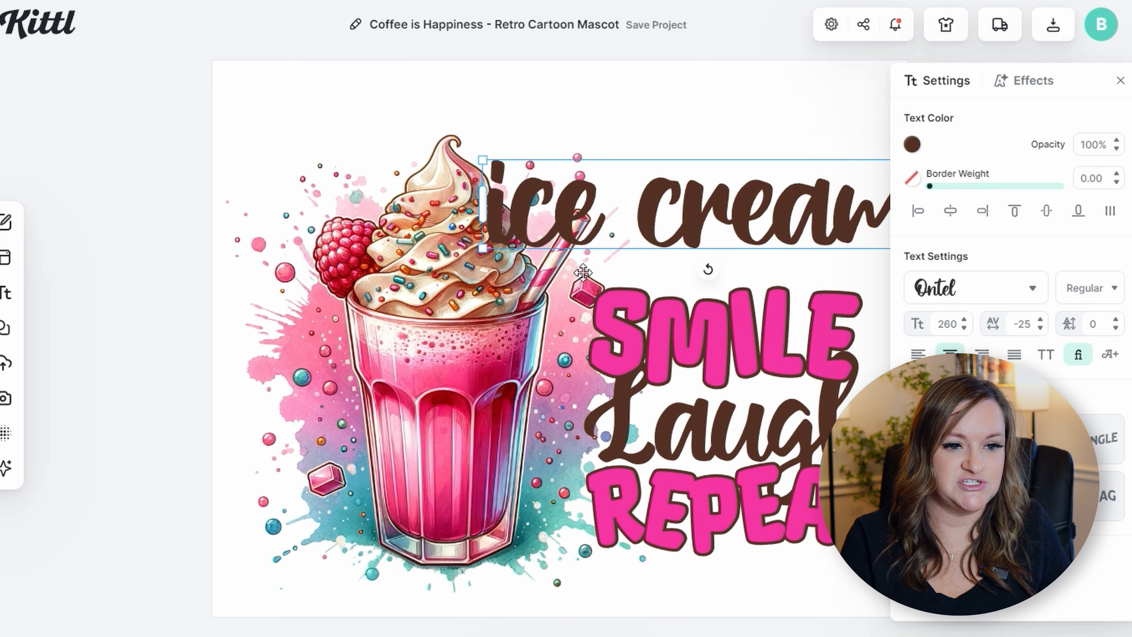
Break "ice cream" onto two lines, reduce its font size to 179 and centre it above the word SMILE.
{"action": "double_click", "coordinate": [647, 200]}
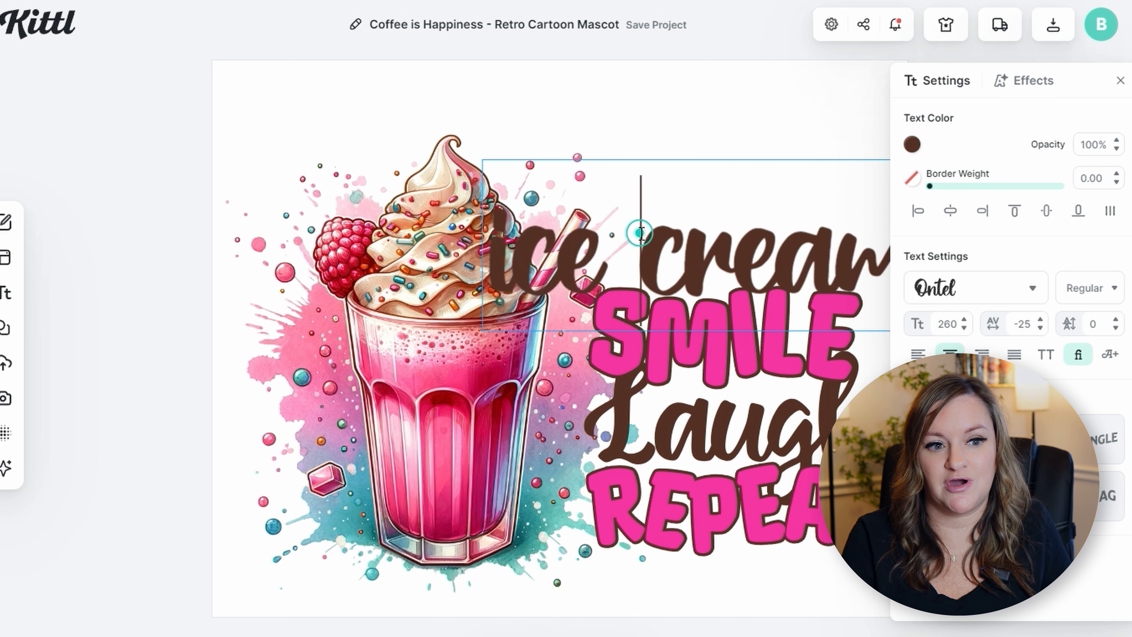
{"action": "left_click", "coordinate": [641, 234]}
{"action": "key", "text": "Return"}
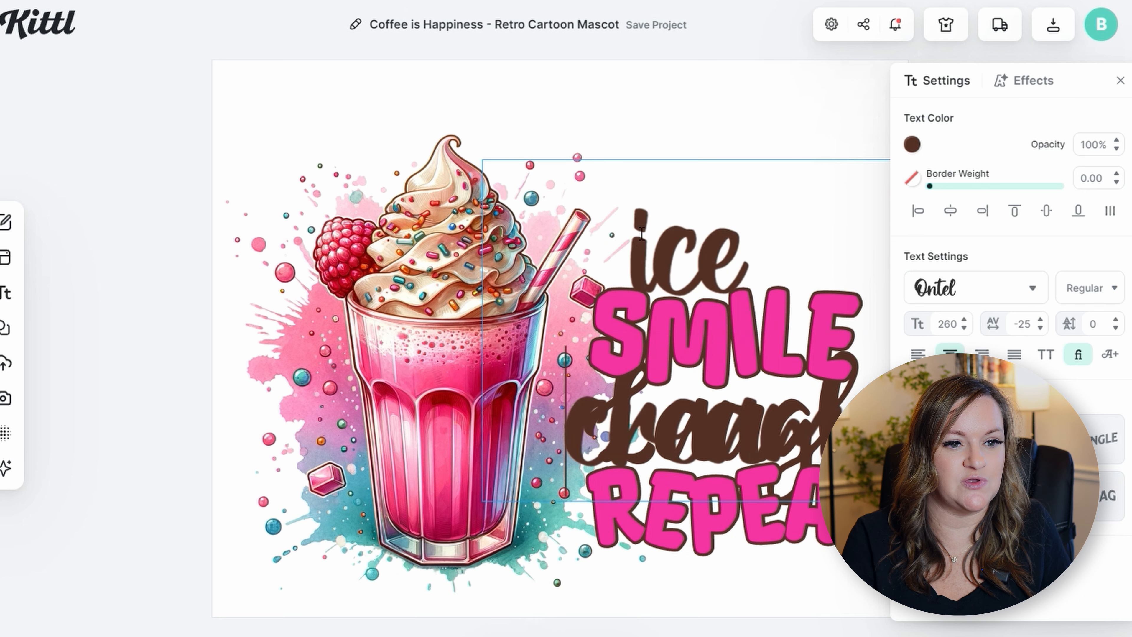
{"action": "left_click", "coordinate": [768, 96]}
{"action": "left_click_drag", "start_coordinate": [671, 222], "coordinate": [608, 89]}
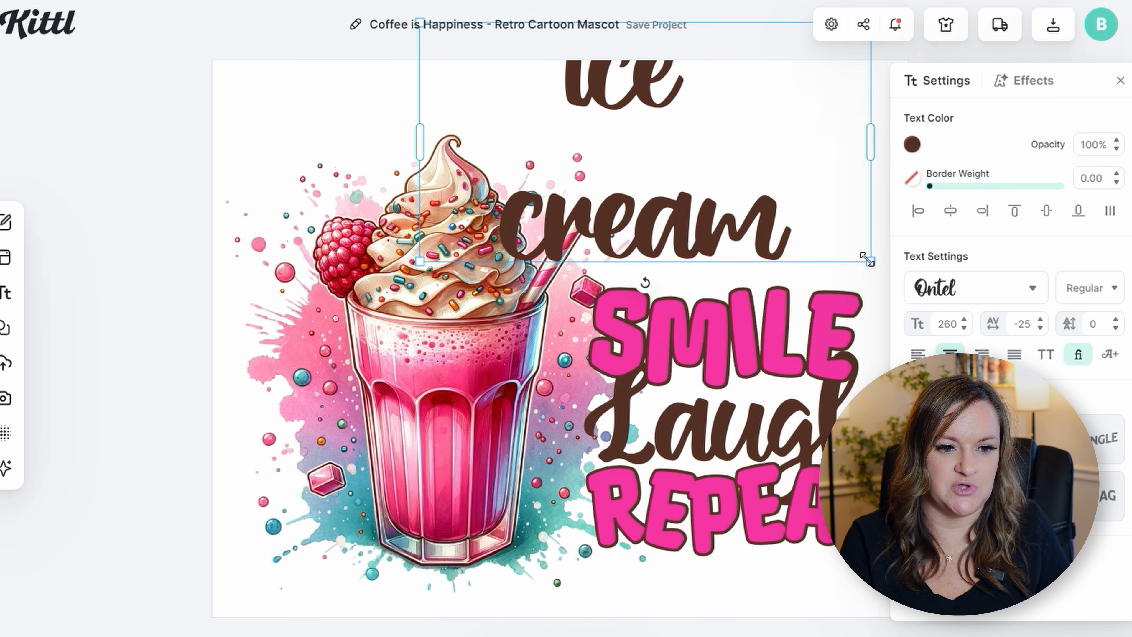
{"action": "left_click_drag", "start_coordinate": [869, 260], "coordinate": [770, 148]}
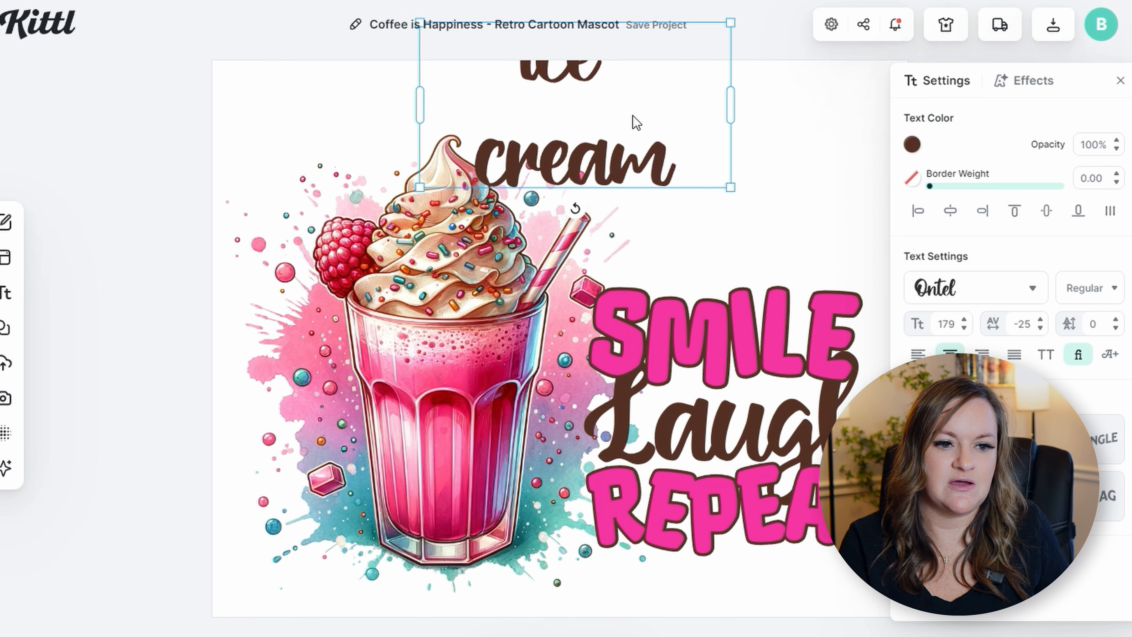
{"action": "left_click_drag", "start_coordinate": [575, 161], "coordinate": [709, 245]}
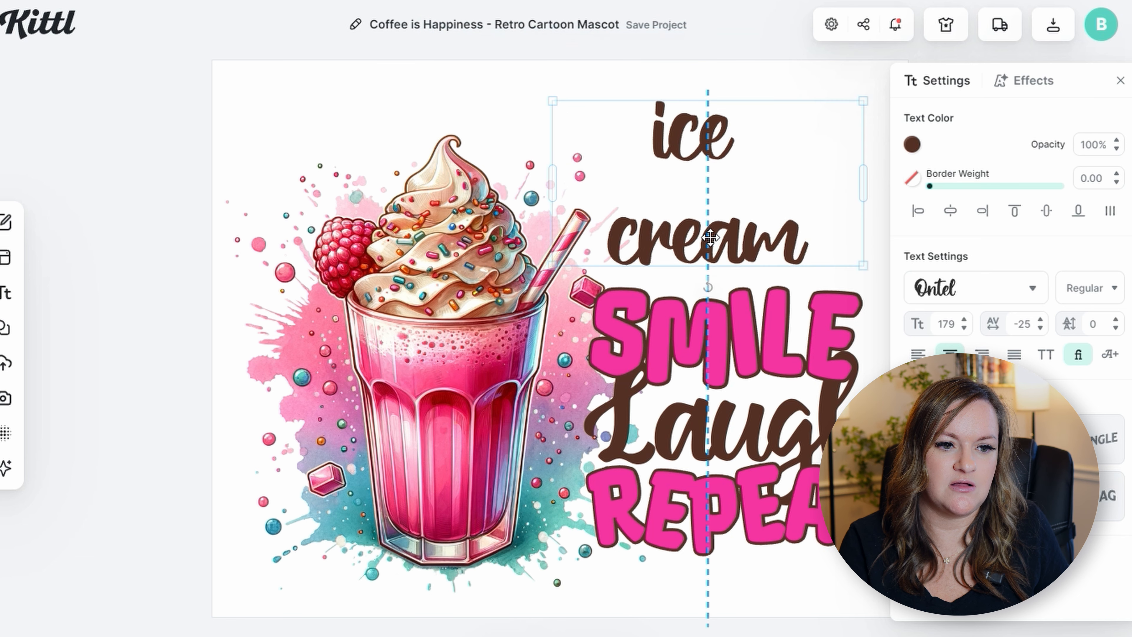
Duplicate the word cream and place the copy directly above the original.
{"action": "left_click", "coordinate": [747, 130]}
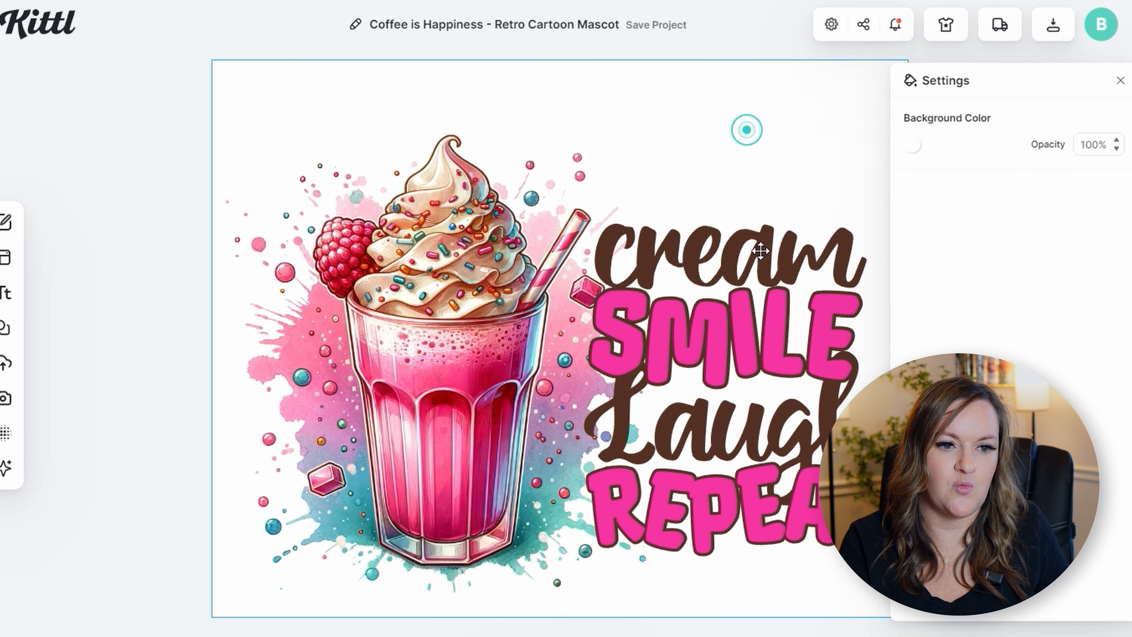
{"action": "left_click", "coordinate": [761, 252]}
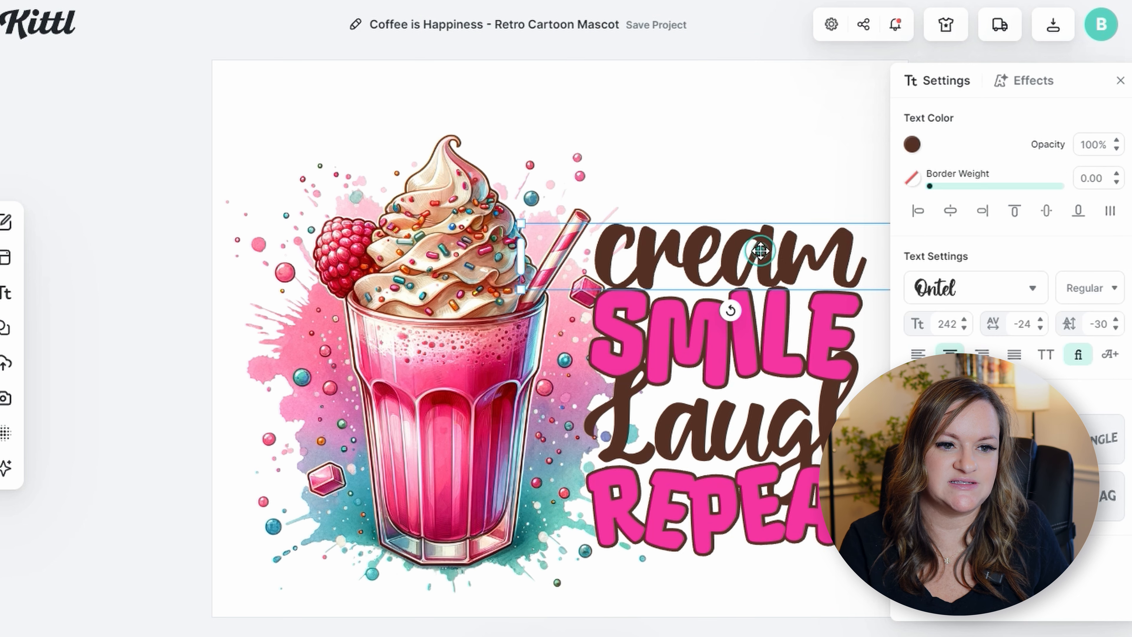
{"action": "key", "text": "ctrl+v"}
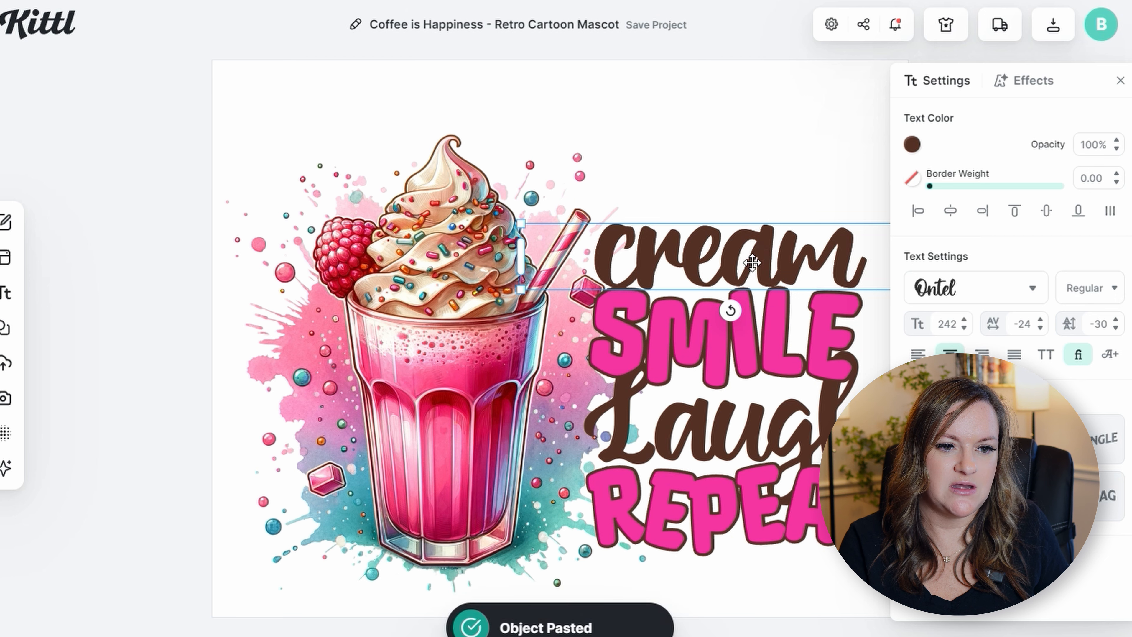
{"action": "left_click_drag", "start_coordinate": [761, 251], "coordinate": [754, 196]}
{"action": "double_click", "coordinate": [754, 196]}
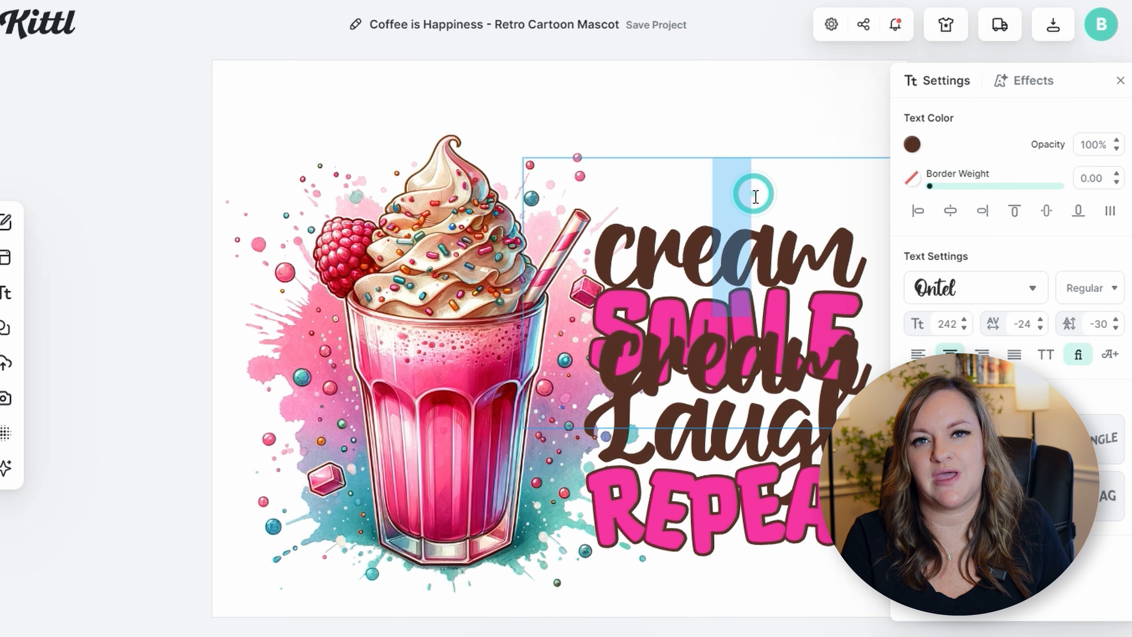
{"action": "left_click", "coordinate": [770, 84]}
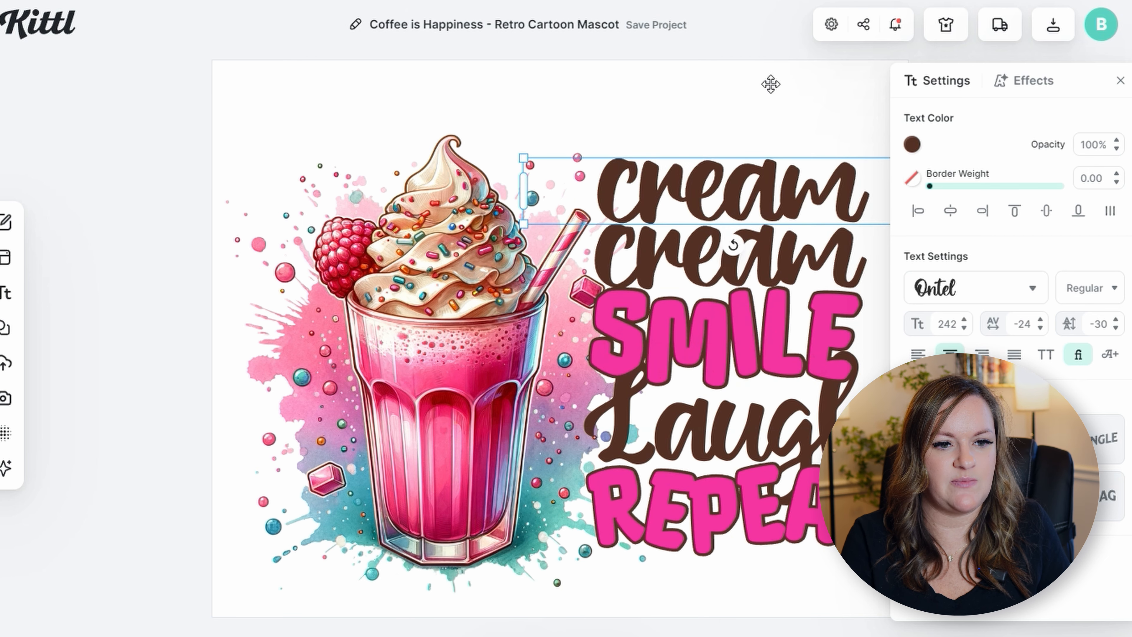
Change the upper copy of cream to "ice" and move the word up slightly.
{"action": "double_click", "coordinate": [759, 201]}
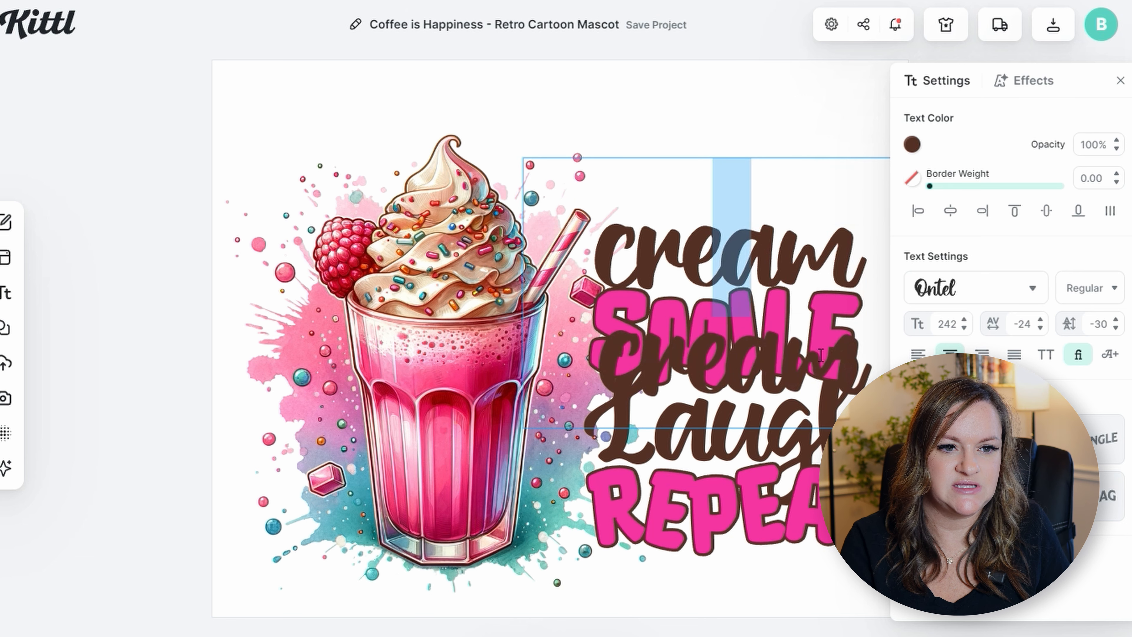
{"action": "left_click_drag", "start_coordinate": [866, 355], "coordinate": [606, 354]}
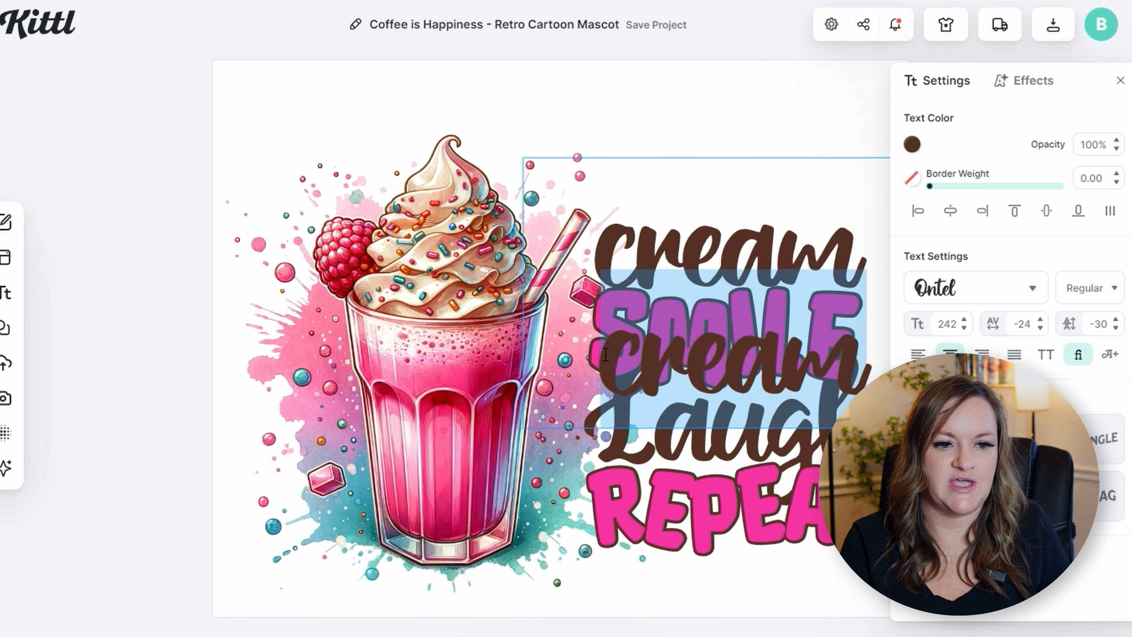
{"action": "type", "text": "ice"}
{"action": "left_click", "coordinate": [709, 94]}
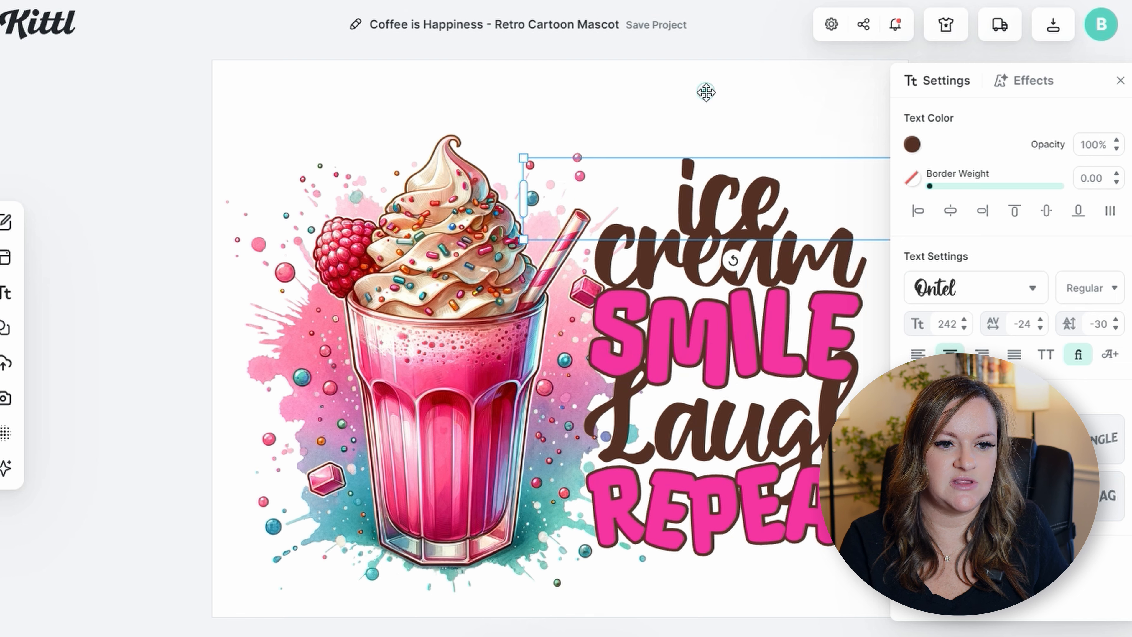
{"action": "left_click_drag", "start_coordinate": [743, 202], "coordinate": [784, 190]}
Recolour the word ice with the document's pink f434a1 and save the project.
{"action": "left_click", "coordinate": [914, 145]}
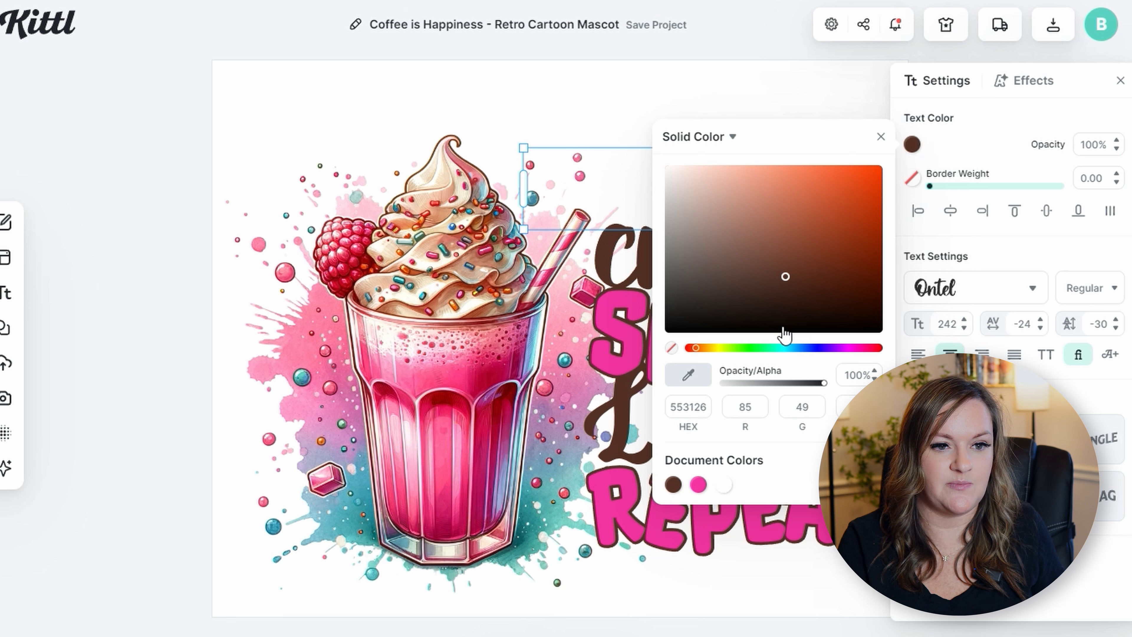
{"action": "left_click", "coordinate": [699, 485]}
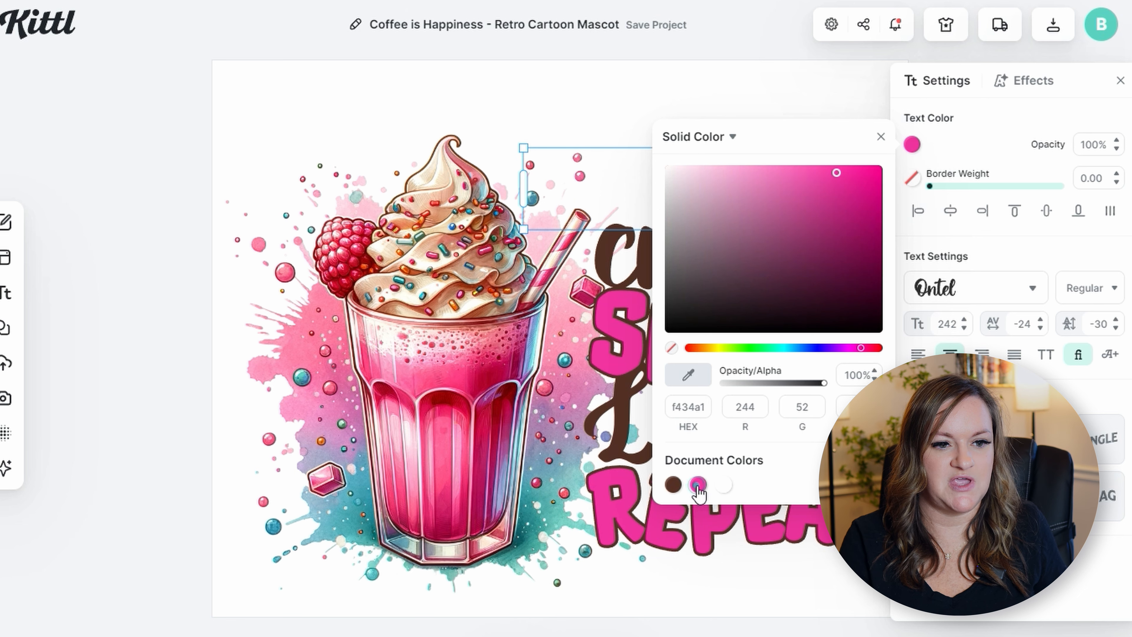
{"action": "left_click", "coordinate": [735, 85]}
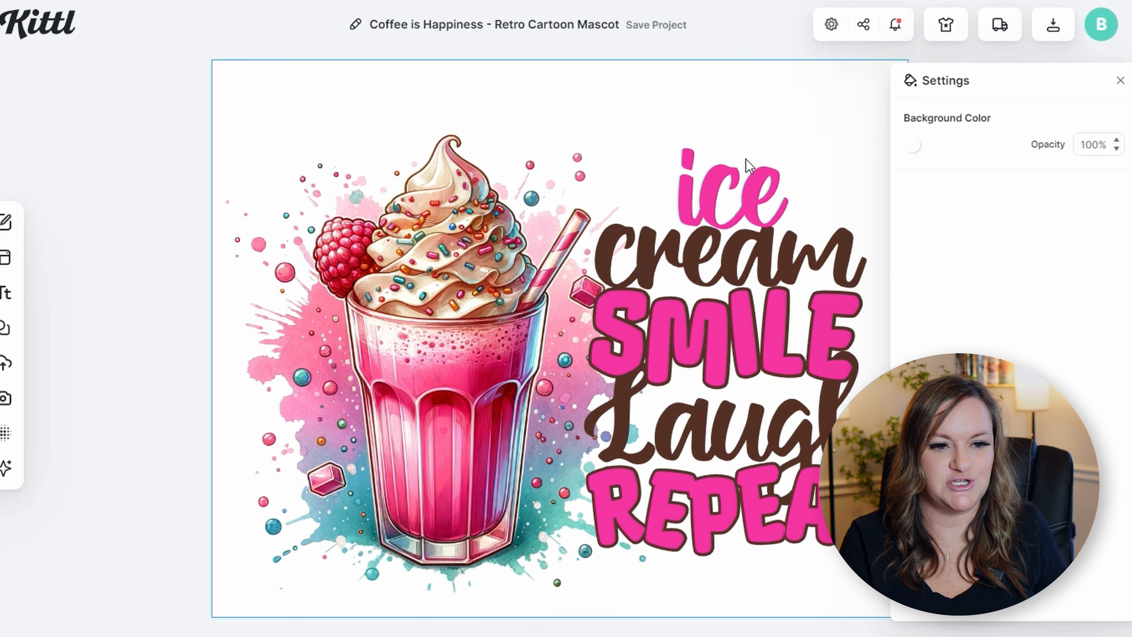
{"action": "left_click", "coordinate": [741, 30]}
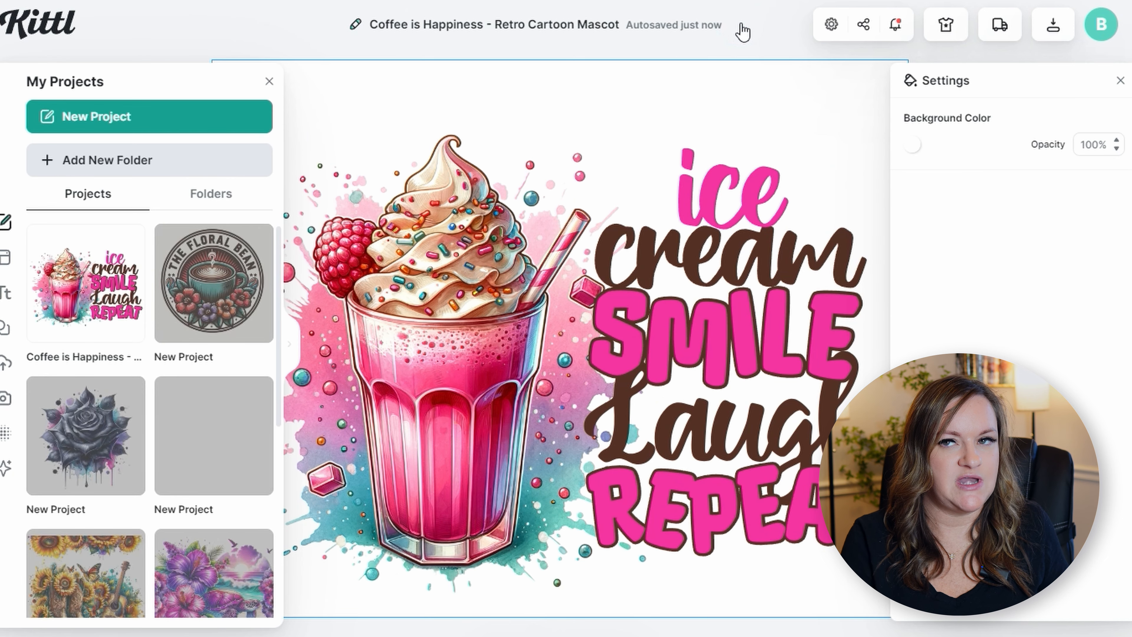
Set the download options to 300 DPI with background removal and quality optimization turned on.
{"action": "left_click", "coordinate": [1055, 28]}
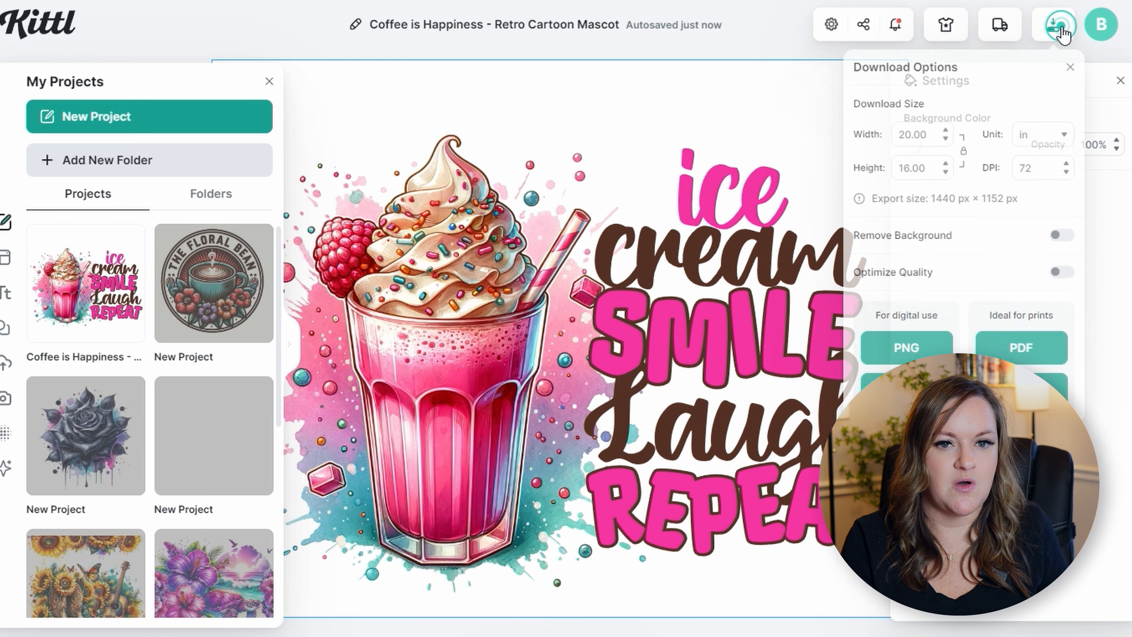
{"action": "left_click", "coordinate": [1061, 235]}
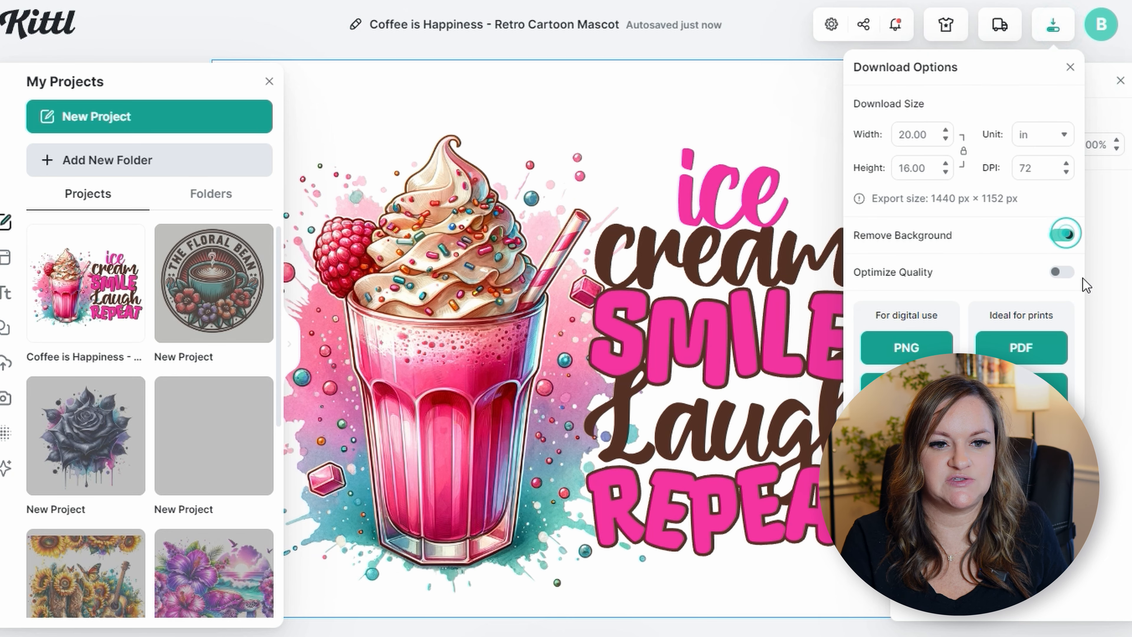
{"action": "left_click", "coordinate": [1065, 272]}
{"action": "double_click", "coordinate": [1026, 165]}
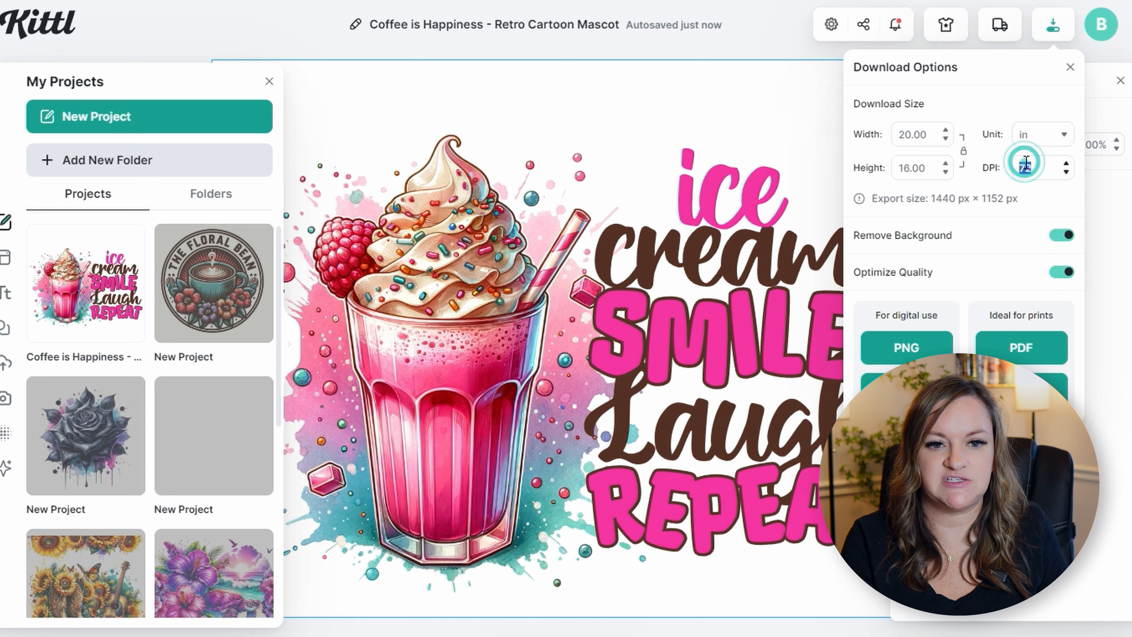
{"action": "type", "text": "300"}
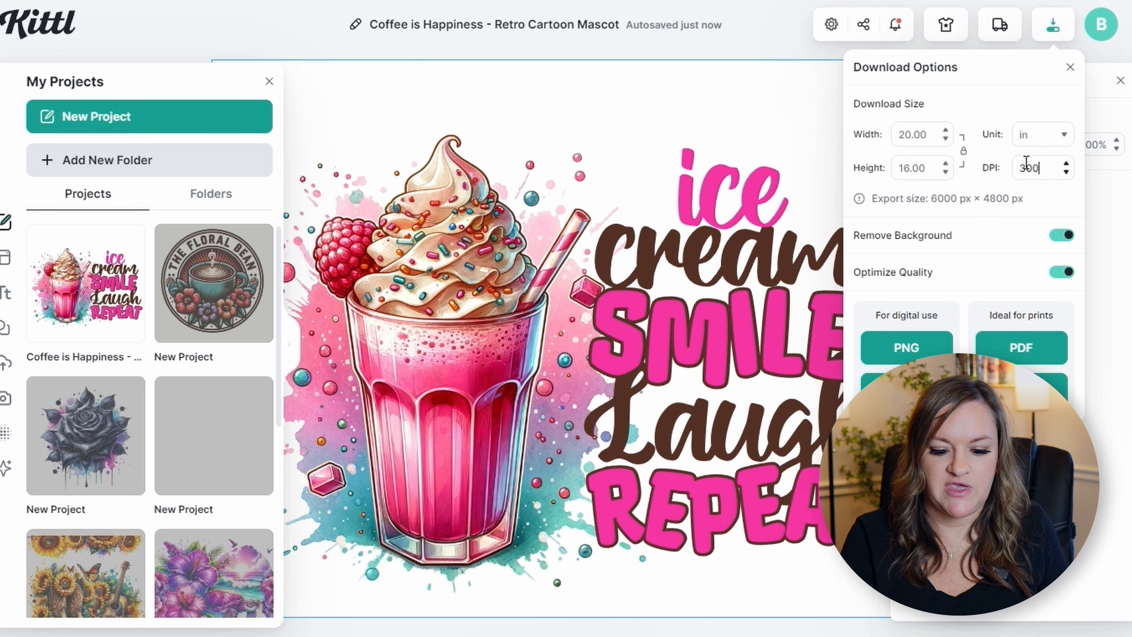
{"action": "left_click", "coordinate": [1003, 69]}
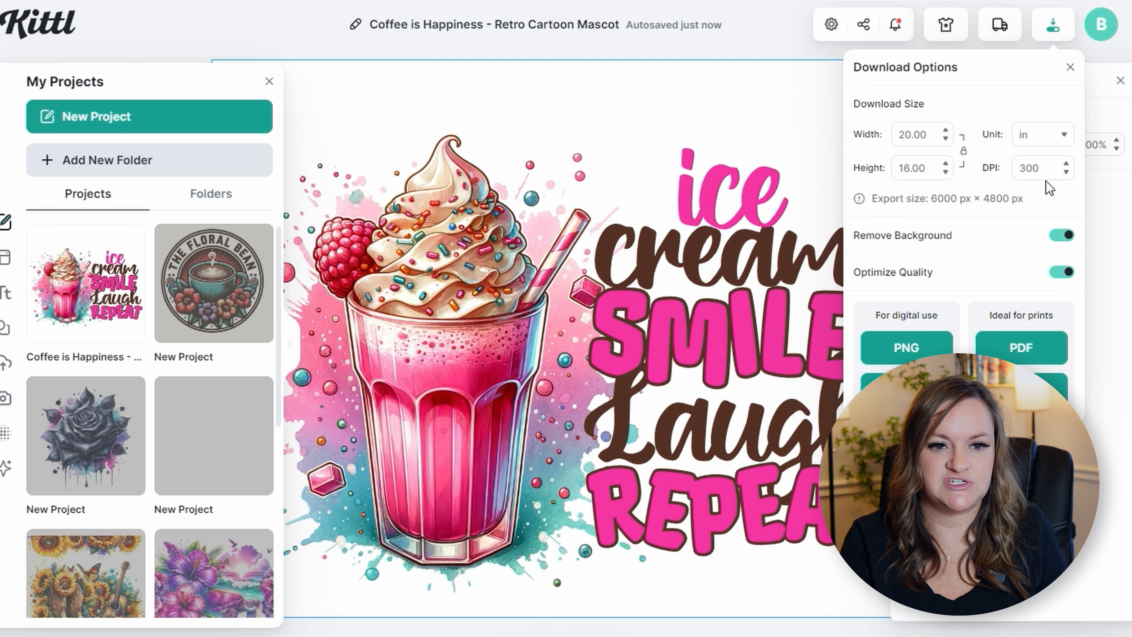
Export the design as a PNG and look over the downloaded image before closing it.
{"action": "left_click", "coordinate": [936, 347]}
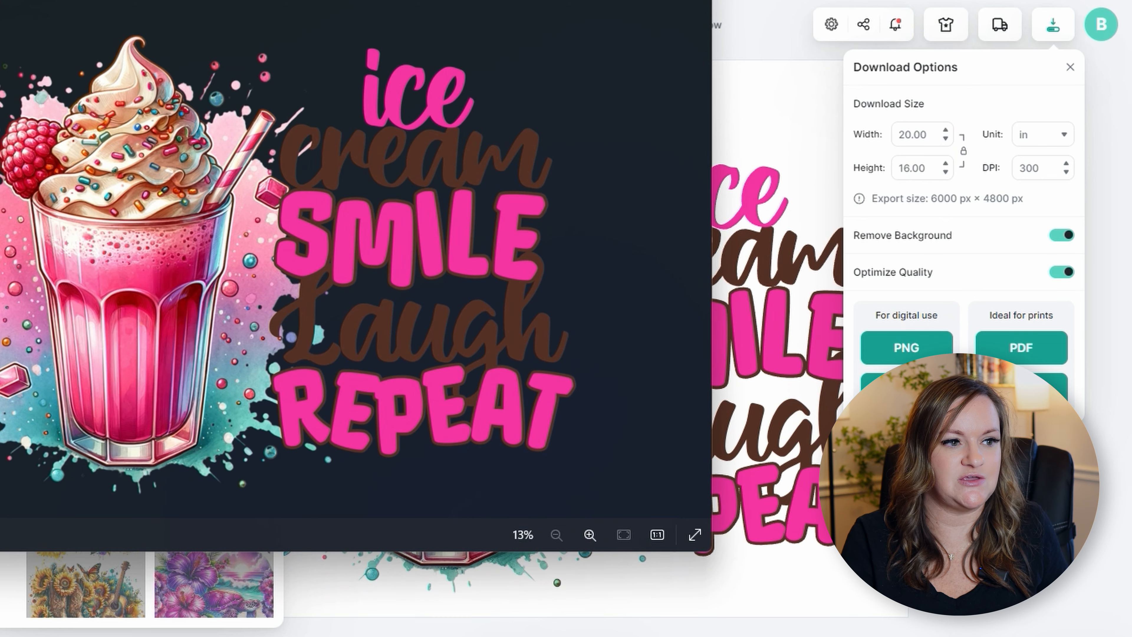
{"action": "left_click_drag", "start_coordinate": [483, 0], "coordinate": [768, 56]}
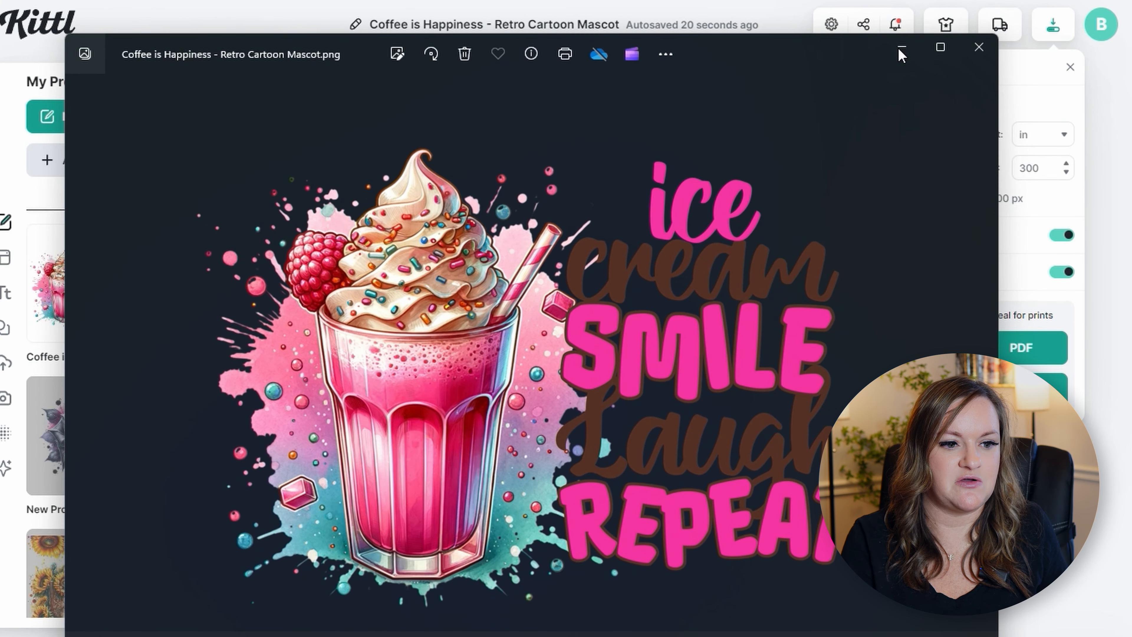
{"action": "left_click", "coordinate": [978, 47]}
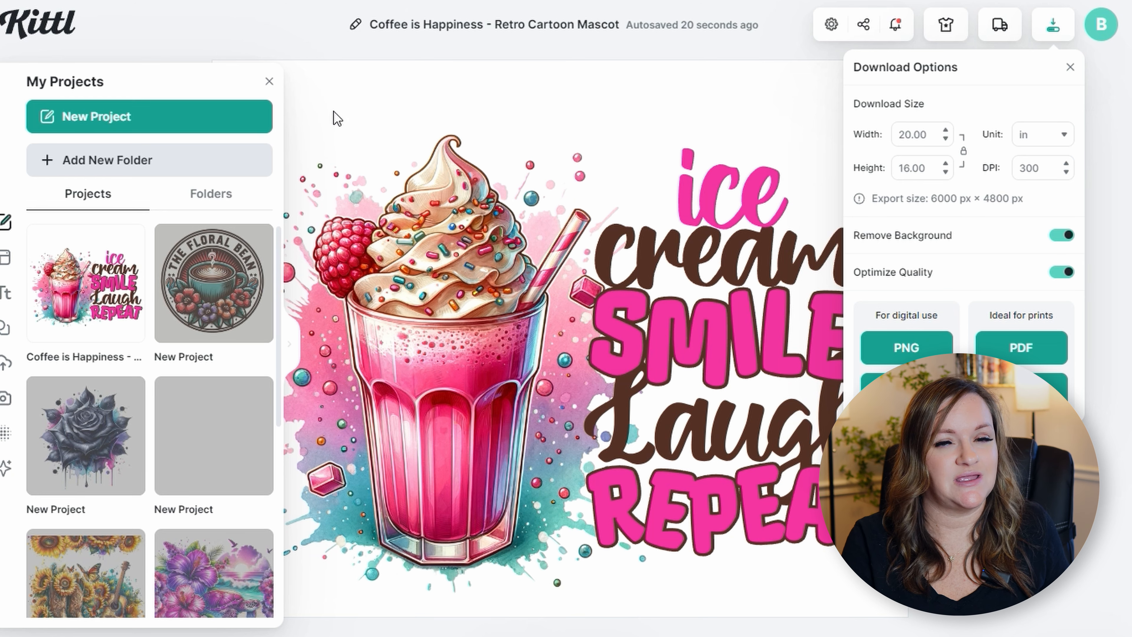
{"action": "left_click", "coordinate": [414, 67]}
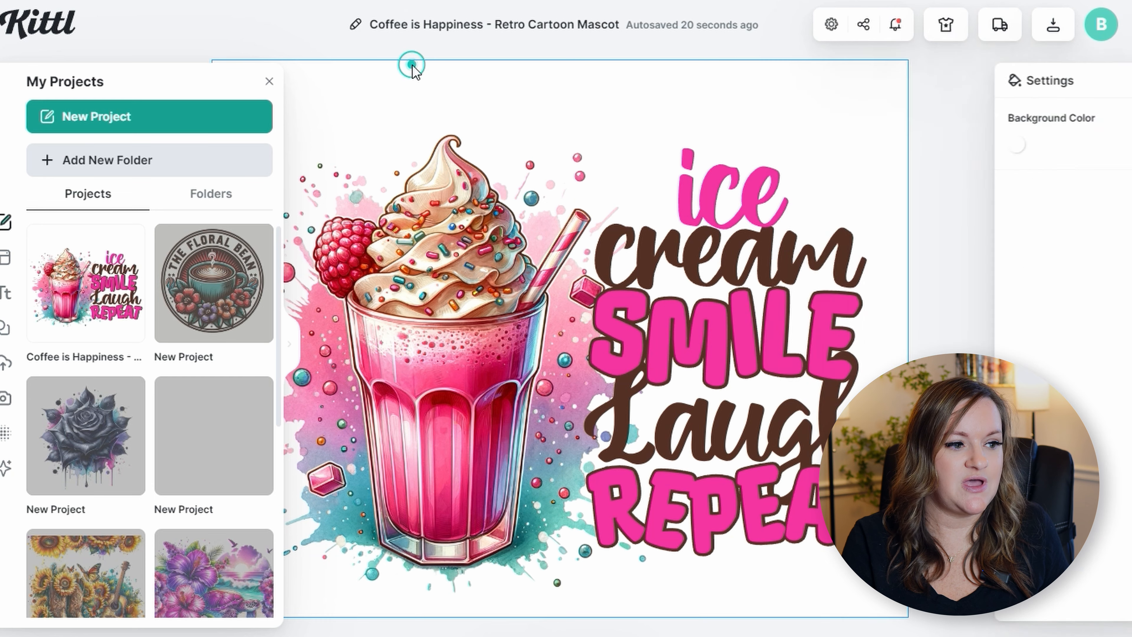
{"action": "left_click", "coordinate": [10, 401]}
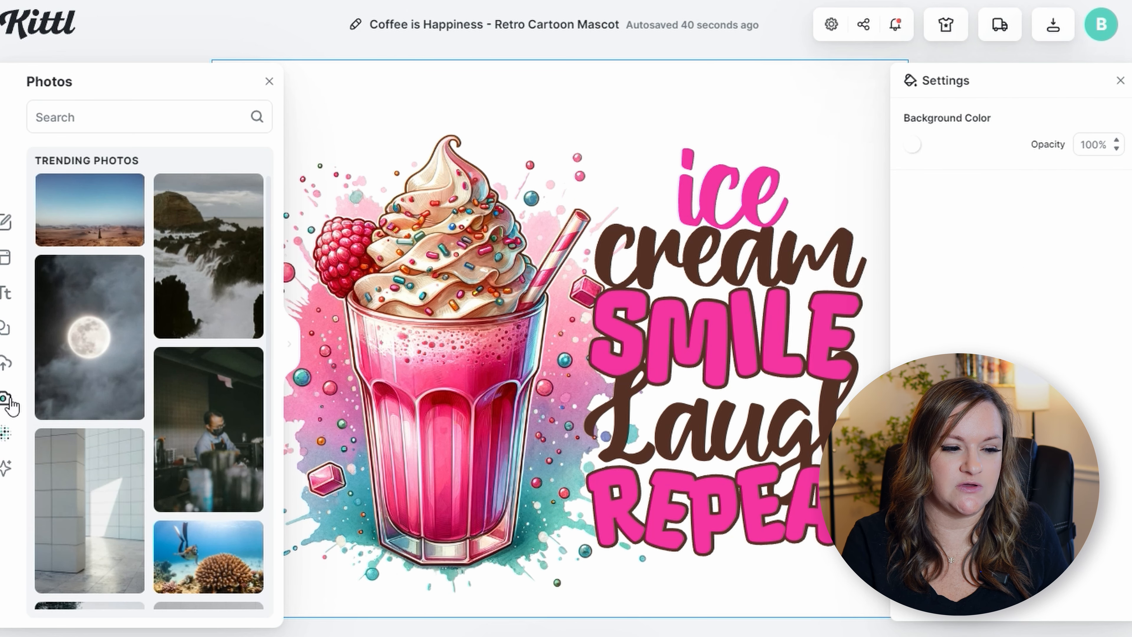
{"action": "left_click", "coordinate": [5, 363]}
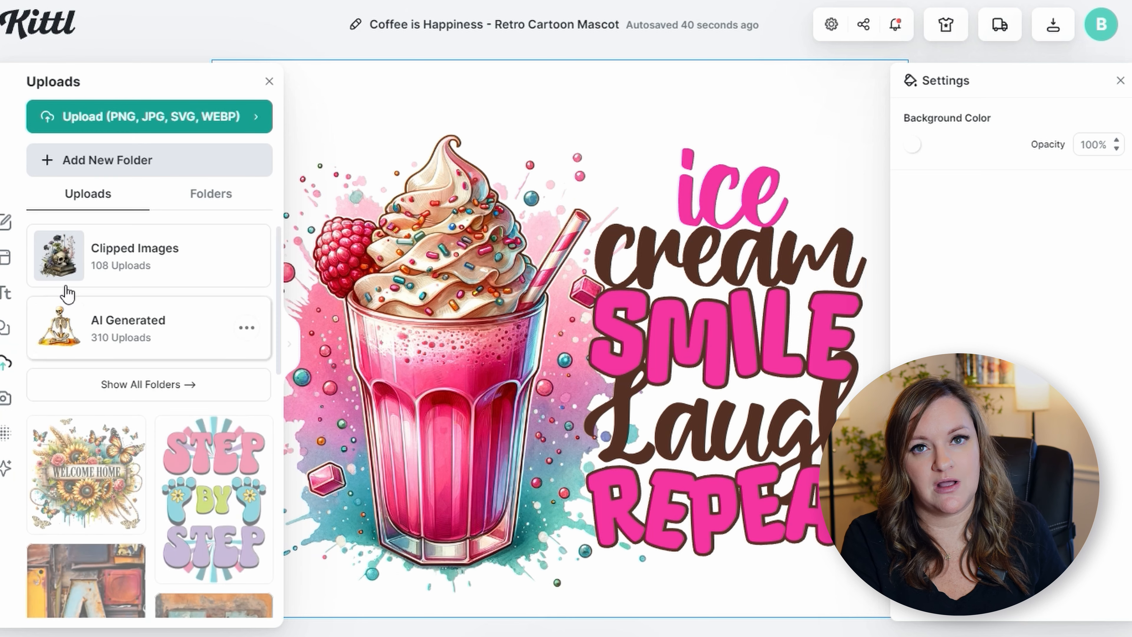
{"action": "left_click", "coordinate": [269, 82]}
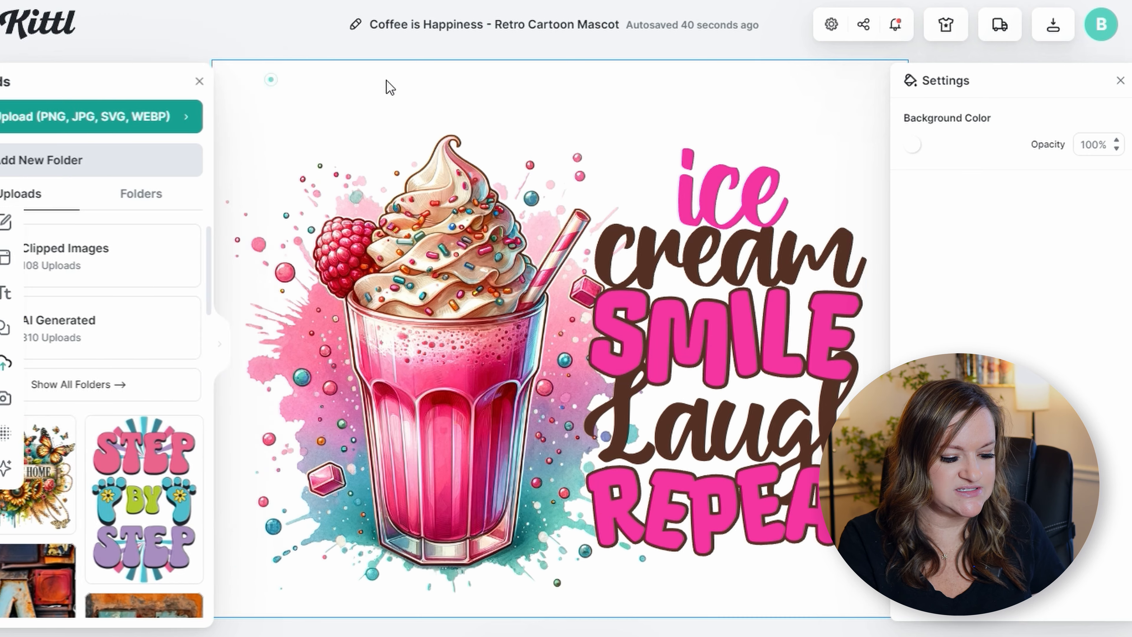
Select the whole ice cream design, scale it down and move it to the artboard's upper edge.
{"action": "left_click", "coordinate": [1121, 82]}
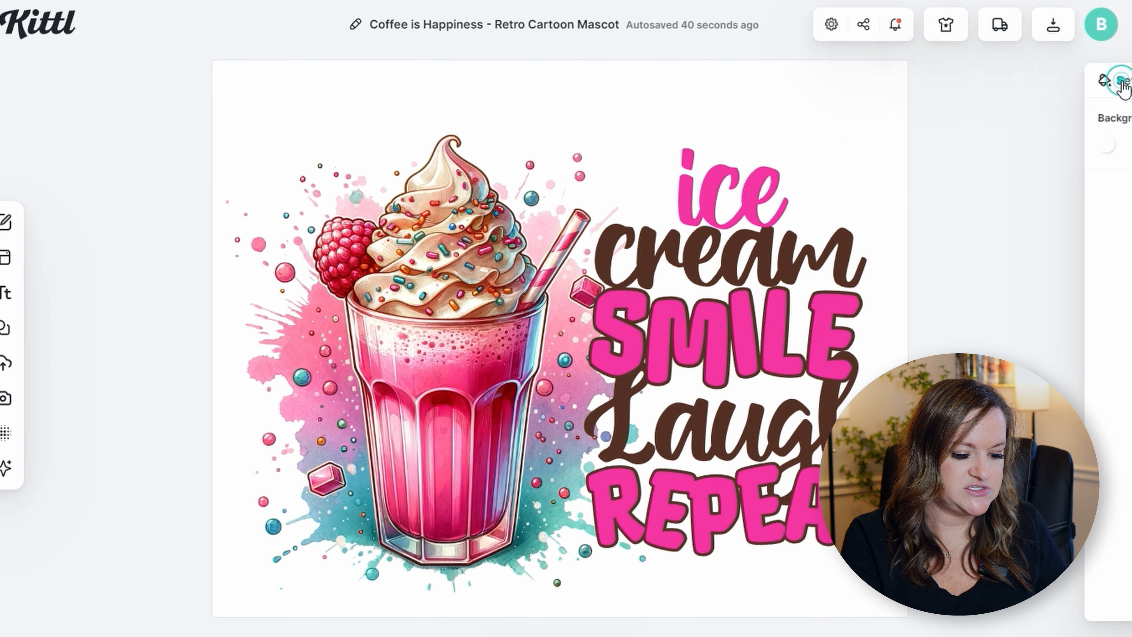
{"action": "key", "text": "ctrl+a"}
{"action": "left_click_drag", "start_coordinate": [186, 102], "coordinate": [688, 425]}
{"action": "left_click_drag", "start_coordinate": [736, 475], "coordinate": [637, 56]}
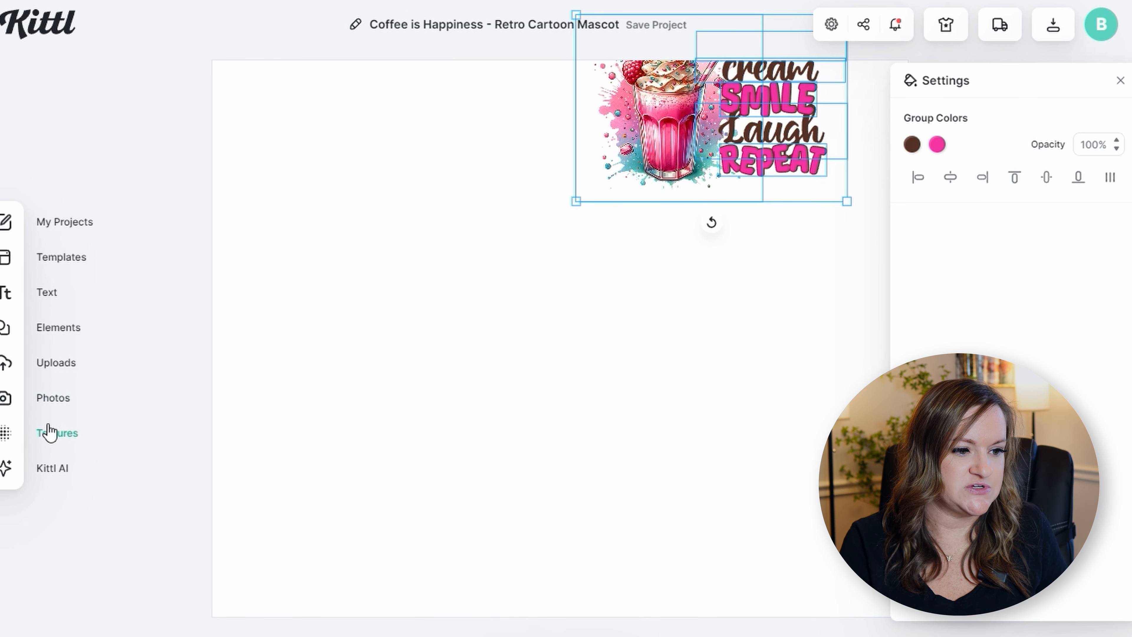
Browse the t-shirt mockup photos, add the one of the woman holding an umbrella and place it below the design.
{"action": "left_click", "coordinate": [49, 398]}
{"action": "scroll", "coordinate": [199, 497], "scroll_direction": "down", "scroll_amount": 15}
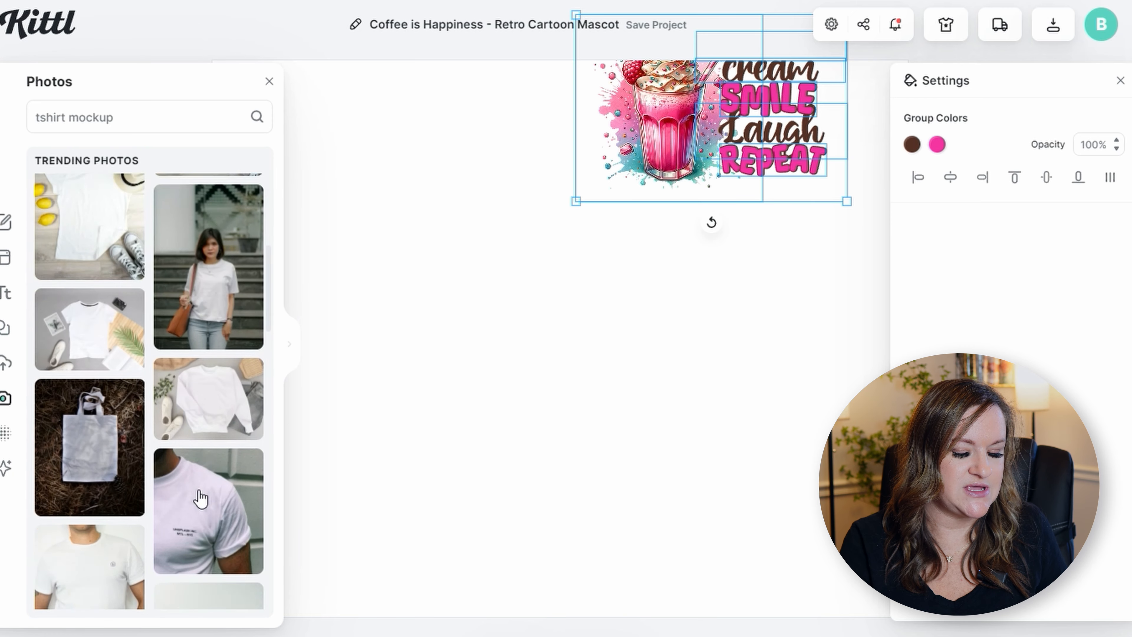
{"action": "scroll", "coordinate": [201, 497], "scroll_direction": "up", "scroll_amount": 4}
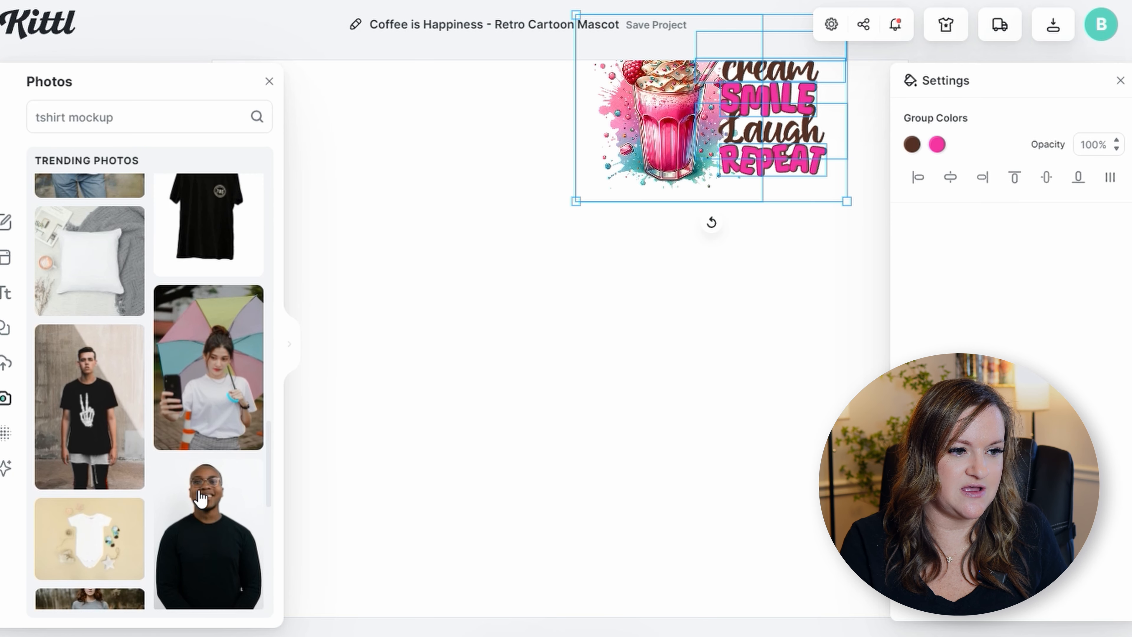
{"action": "left_click", "coordinate": [216, 415]}
{"action": "left_click_drag", "start_coordinate": [498, 431], "coordinate": [230, 627]}
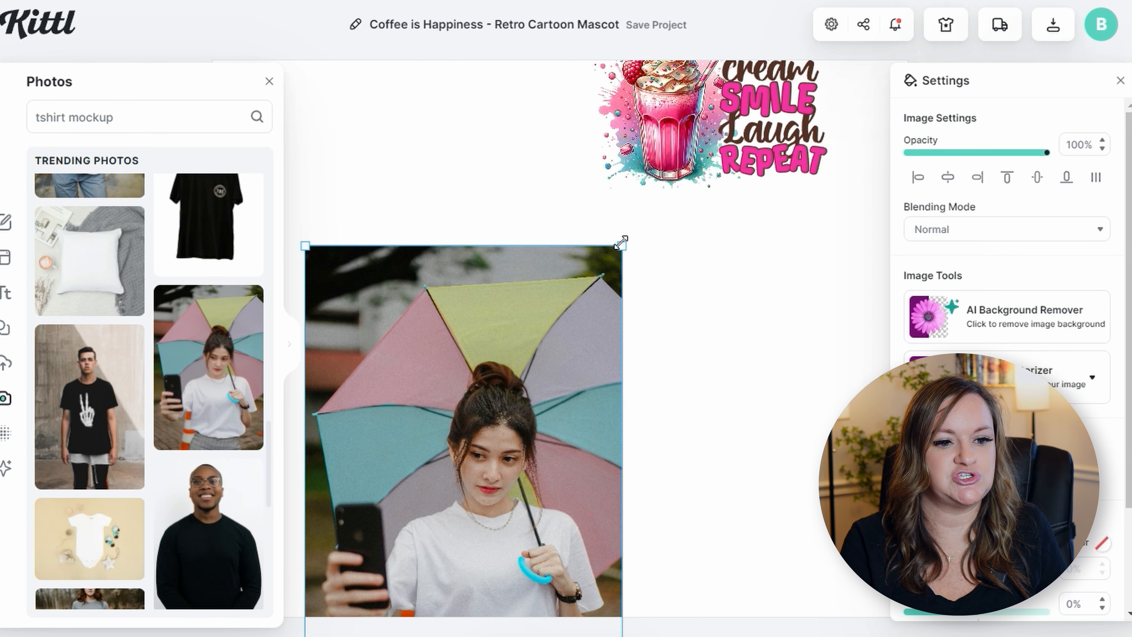
Enlarge and reposition the mockup photo until the white t-shirt fills the artboard.
{"action": "left_click_drag", "start_coordinate": [621, 243], "coordinate": [988, 2]}
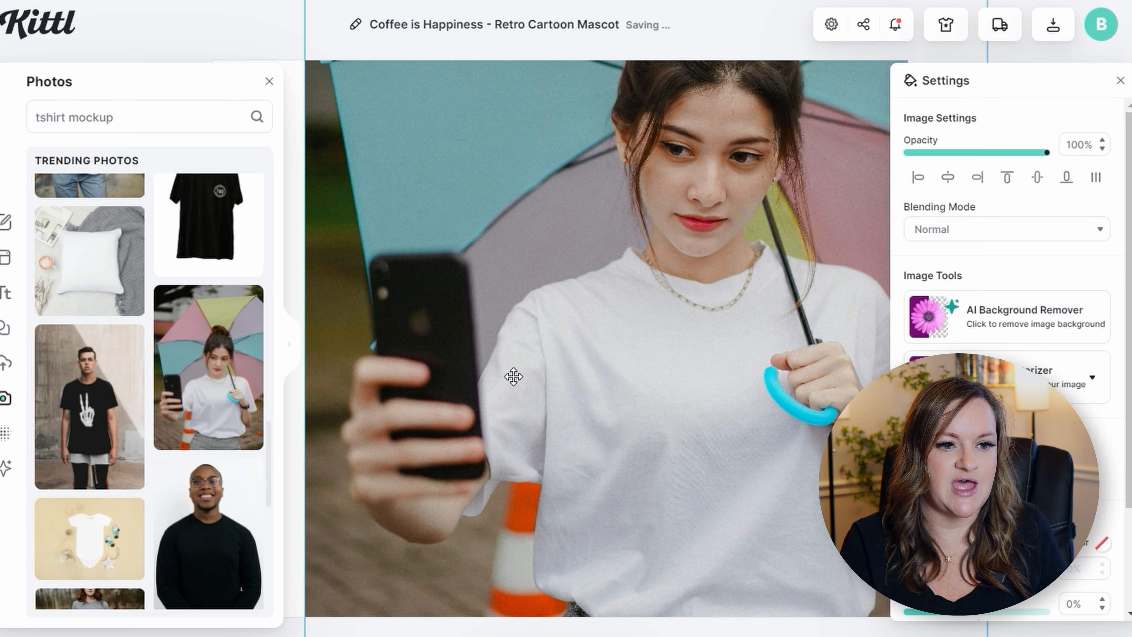
{"action": "left_click_drag", "start_coordinate": [513, 376], "coordinate": [439, 219]}
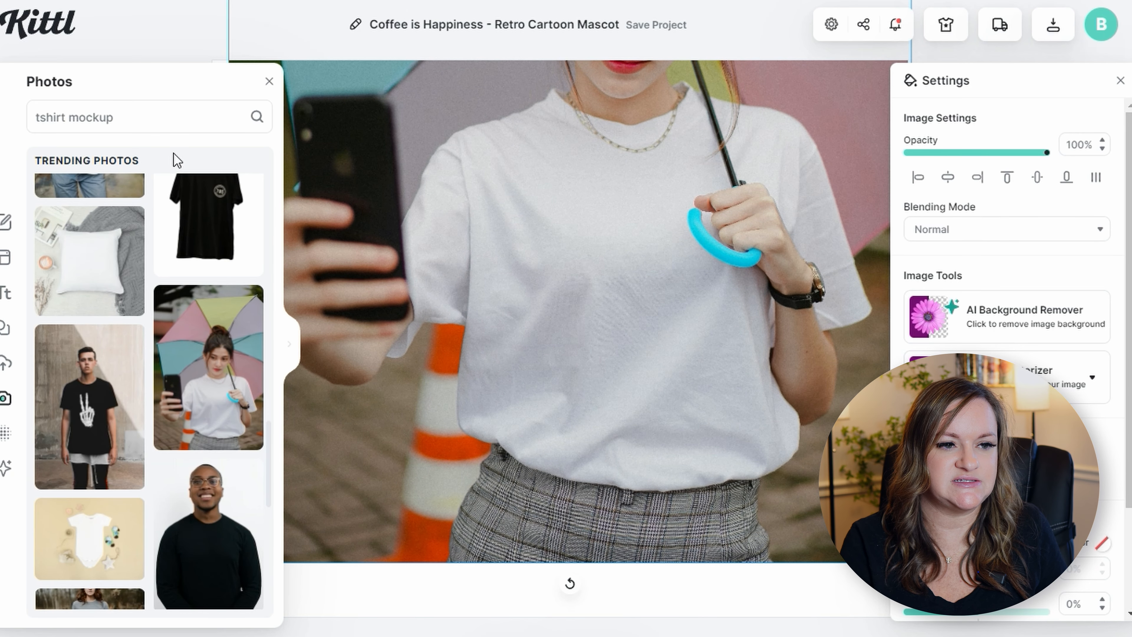
{"action": "left_click", "coordinate": [268, 82]}
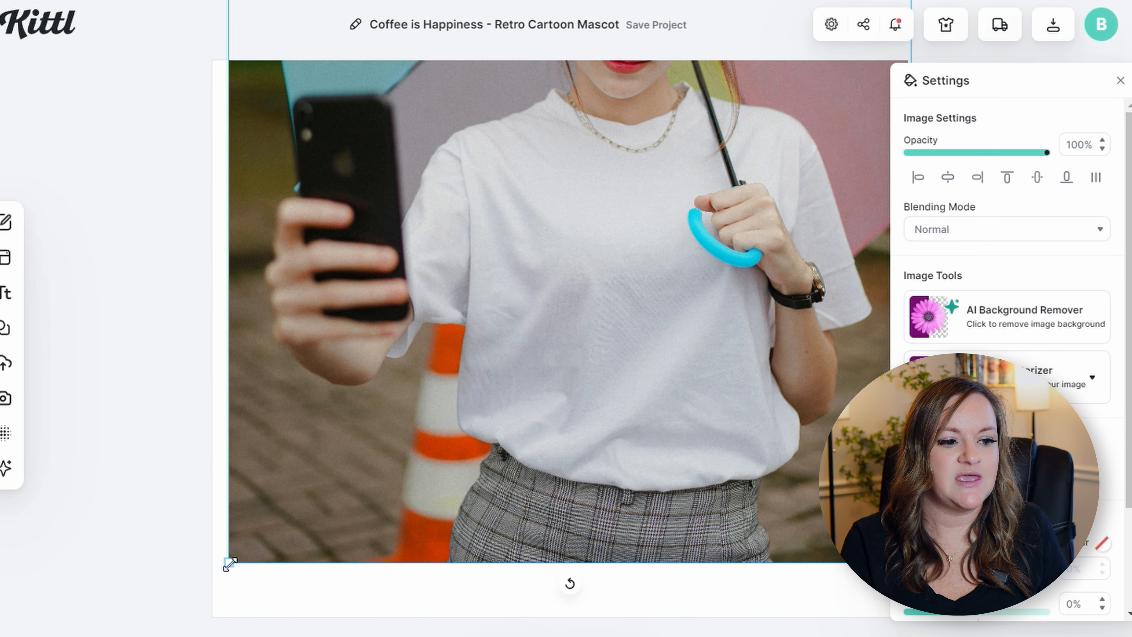
{"action": "left_click_drag", "start_coordinate": [227, 562], "coordinate": [201, 628]}
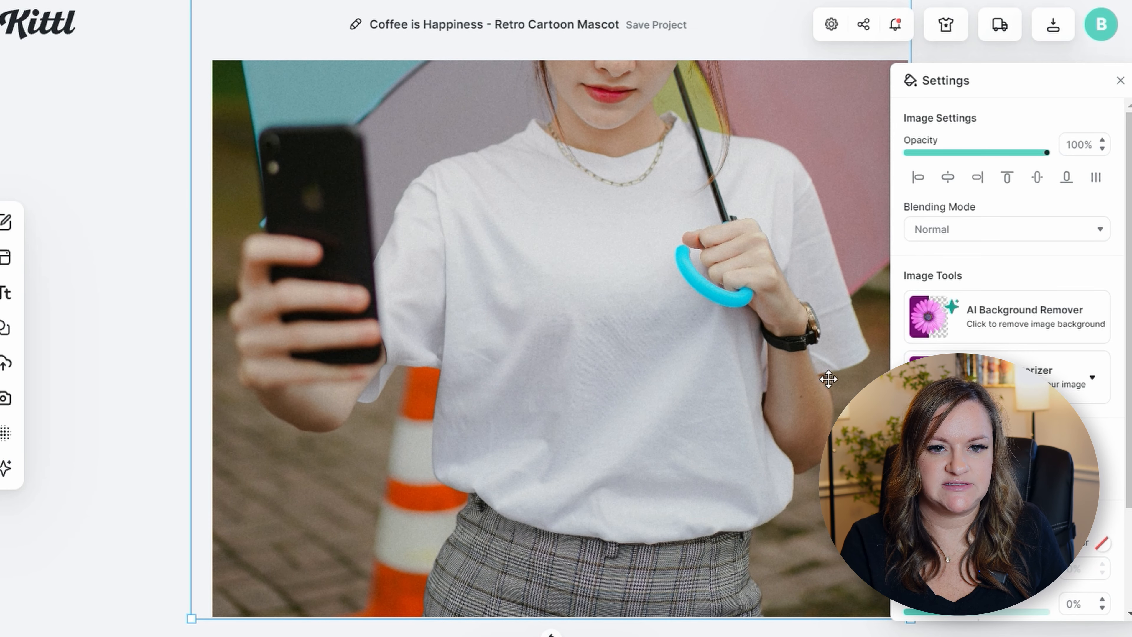
{"action": "left_click", "coordinate": [1120, 80]}
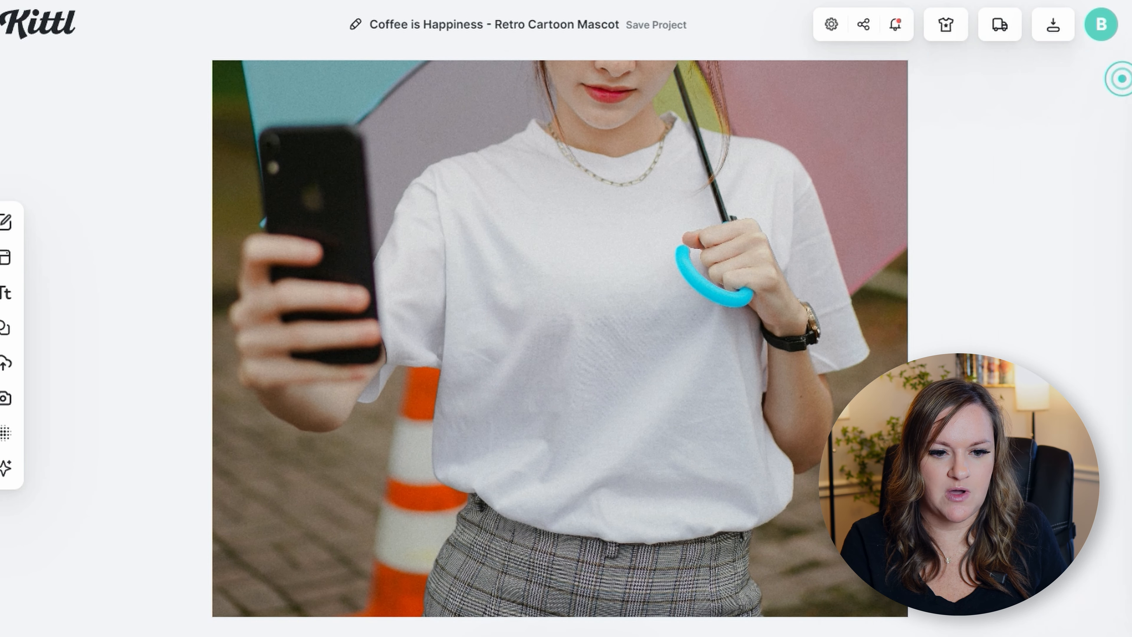
{"action": "left_click_drag", "start_coordinate": [812, 529], "coordinate": [802, 536]}
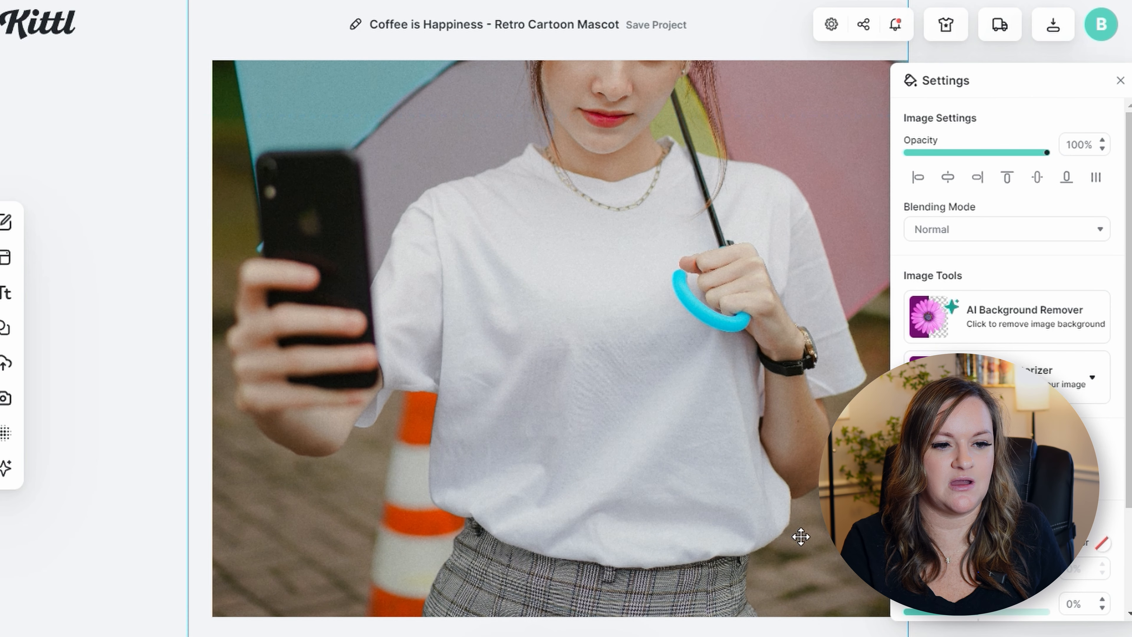
Send the mockup photo to the back so the ice cream design lies in front of it.
{"action": "right_click", "coordinate": [608, 452]}
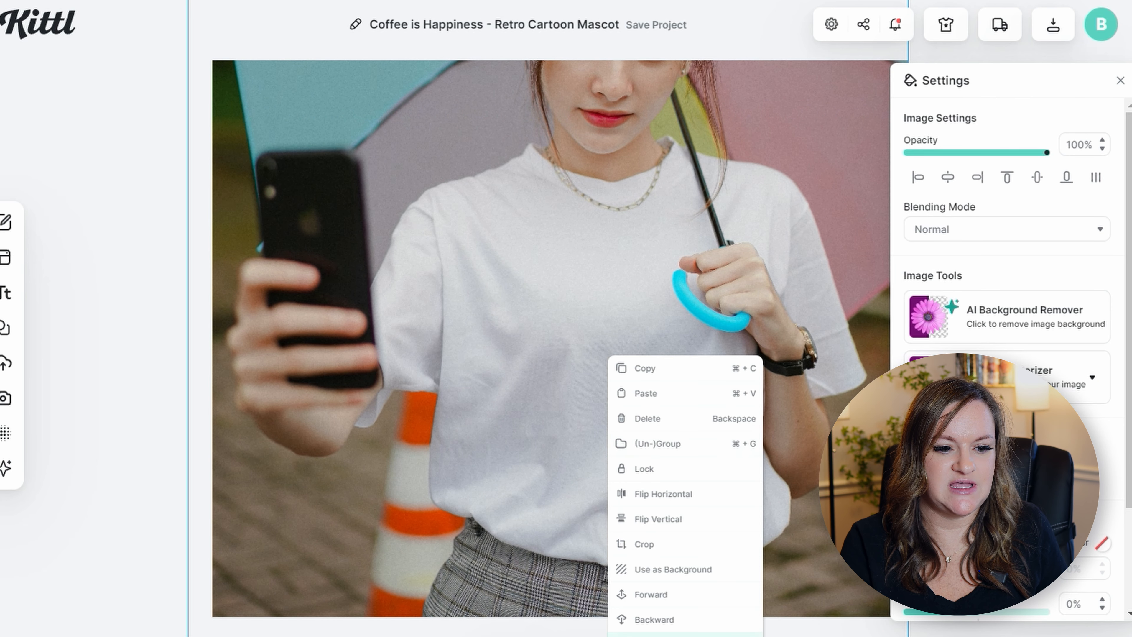
{"action": "left_click", "coordinate": [654, 619]}
{"action": "left_click", "coordinate": [768, 143]}
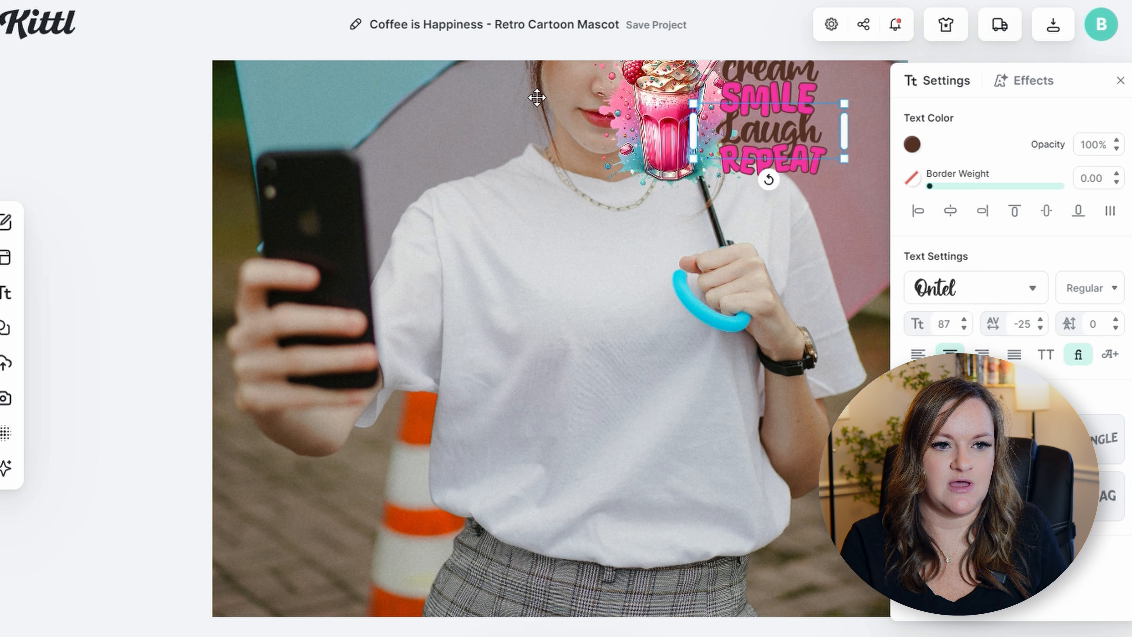
{"action": "left_click", "coordinate": [602, 42]}
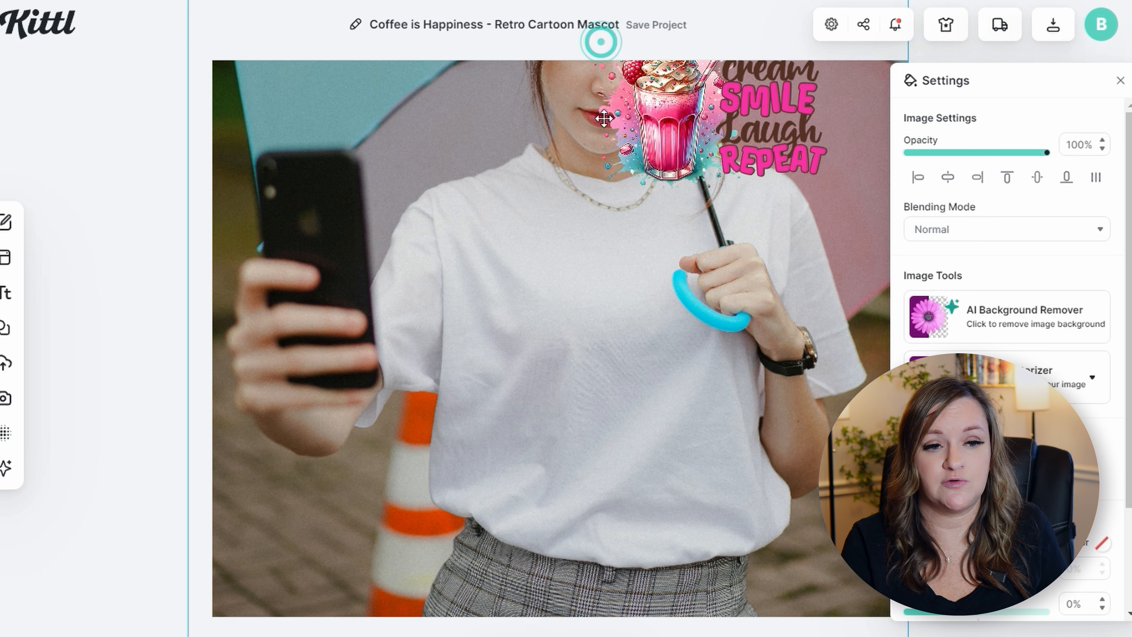
Slide the mockup photo aside, select the complete ice cream design and lock it.
{"action": "left_click_drag", "start_coordinate": [791, 400], "coordinate": [468, 369]}
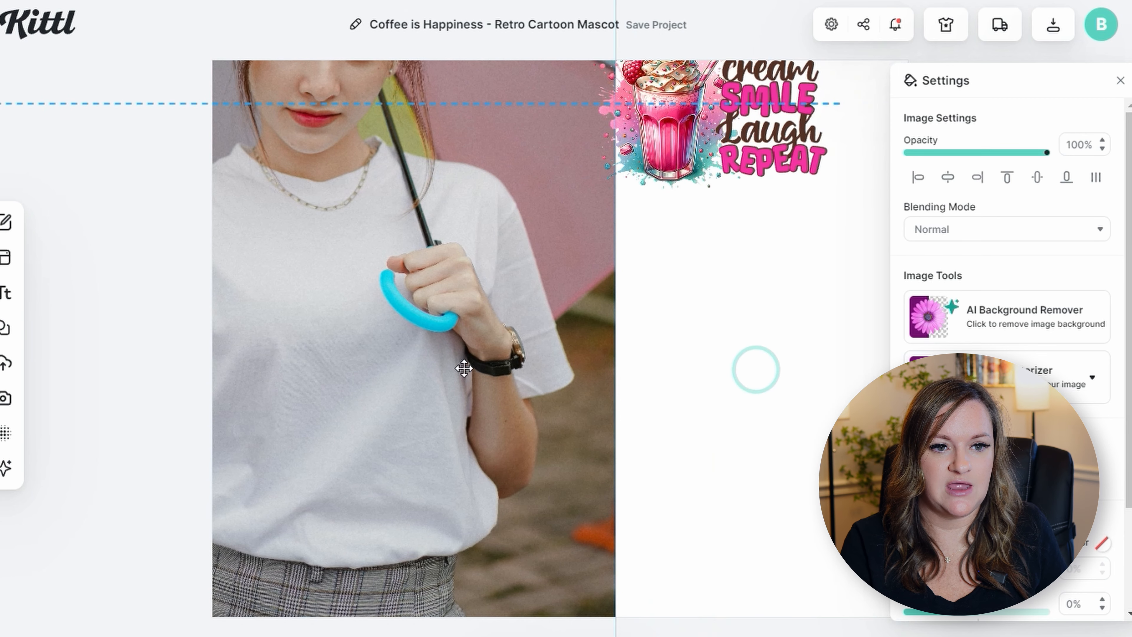
{"action": "left_click_drag", "start_coordinate": [534, 205], "coordinate": [500, 200]}
{"action": "left_click_drag", "start_coordinate": [661, 196], "coordinate": [835, 45]}
{"action": "right_click", "coordinate": [708, 140]}
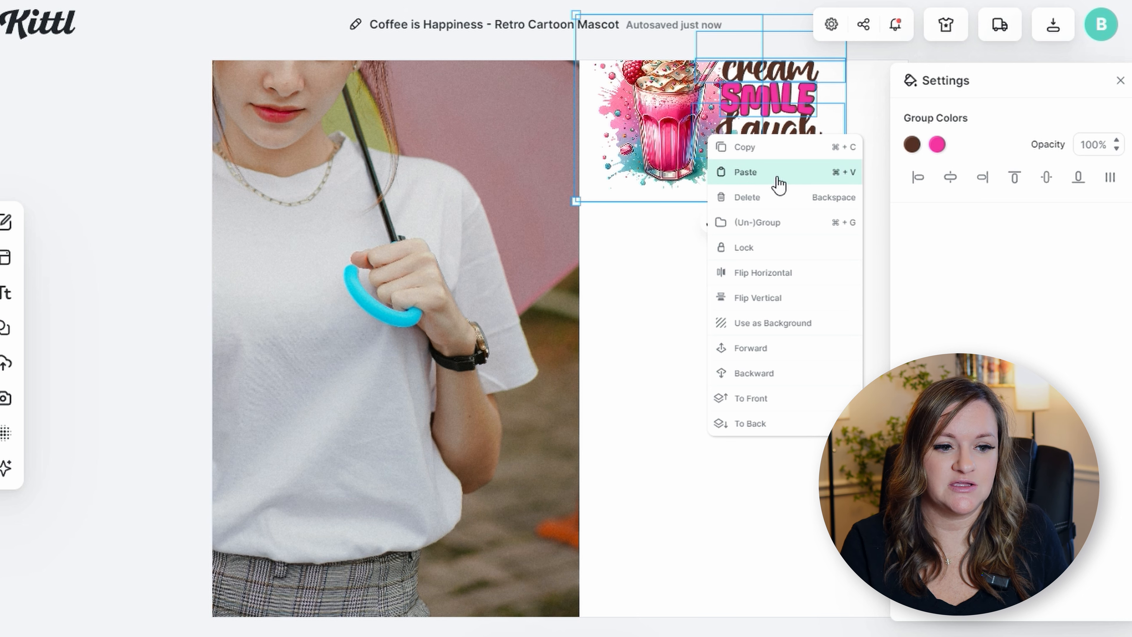
{"action": "left_click", "coordinate": [753, 246]}
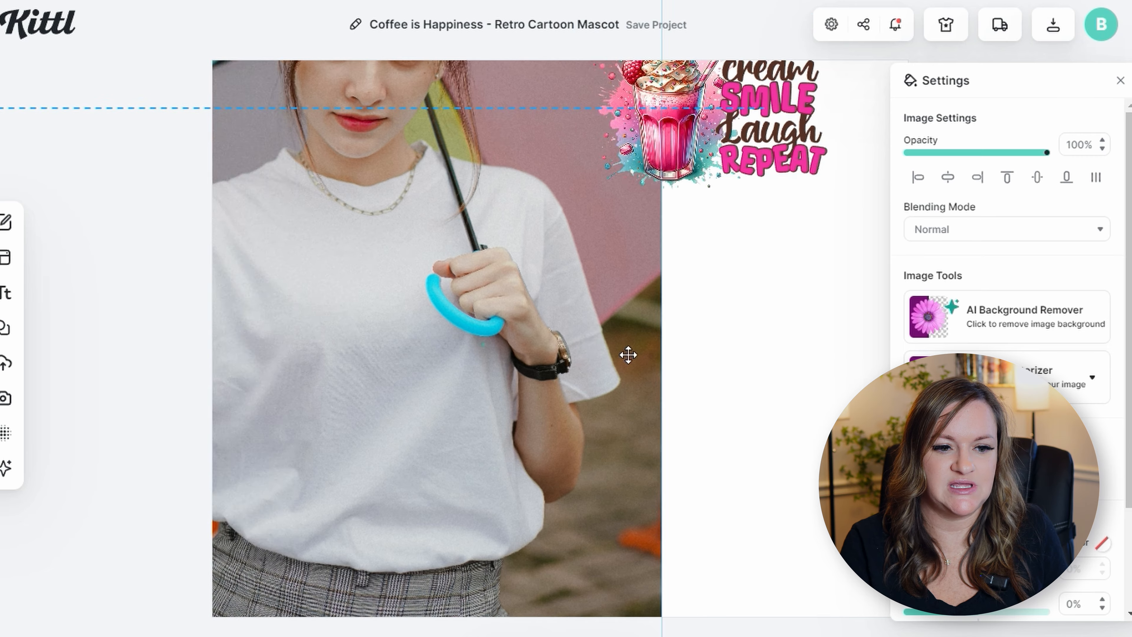
Slide the mockup photo back over the artboard and try to move the milkshake image onto the shirt.
{"action": "left_click_drag", "start_coordinate": [627, 355], "coordinate": [483, 344]}
{"action": "left_click_drag", "start_coordinate": [901, 368], "coordinate": [836, 329]}
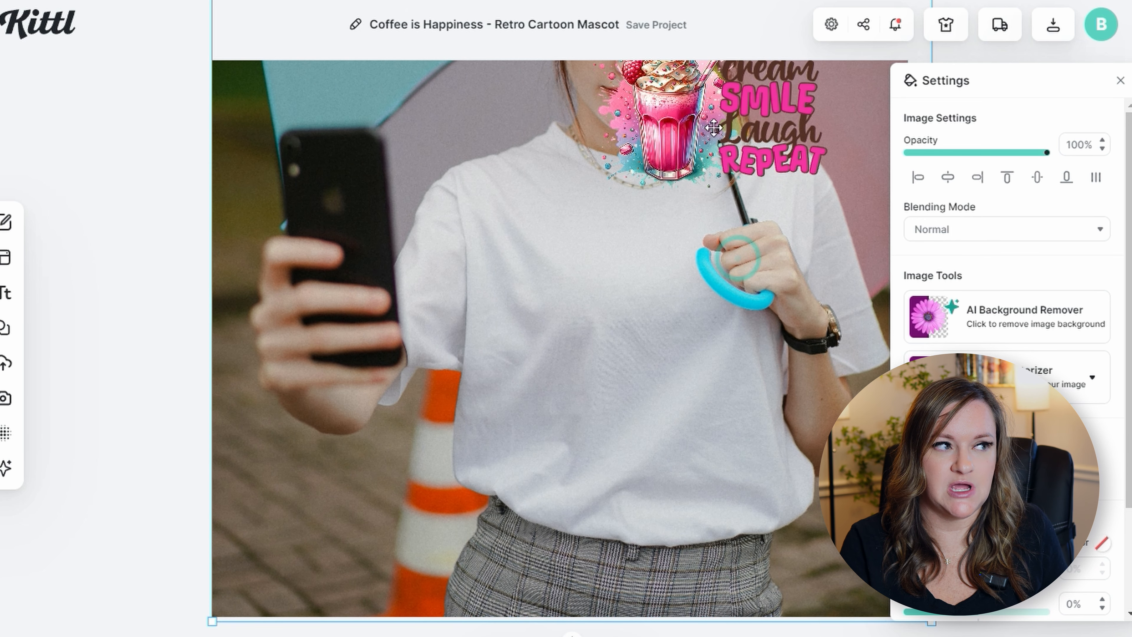
{"action": "mouse_move", "coordinate": [680, 119]}
{"action": "left_mouse_down"}
{"action": "mouse_move", "coordinate": [690, 119]}
{"action": "mouse_move", "coordinate": [674, 132]}
{"action": "left_mouse_up"}
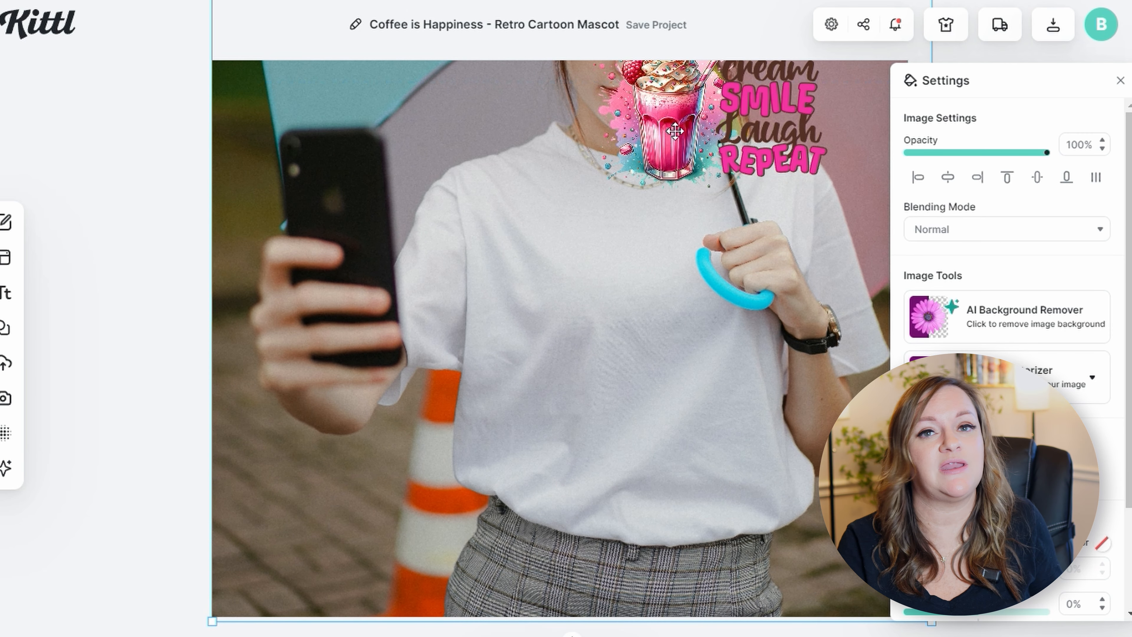
Slide the mockup photo aside again and try to group the milkshake image with the text.
{"action": "left_click_drag", "start_coordinate": [763, 297], "coordinate": [265, 274]}
{"action": "left_click", "coordinate": [580, 99]}
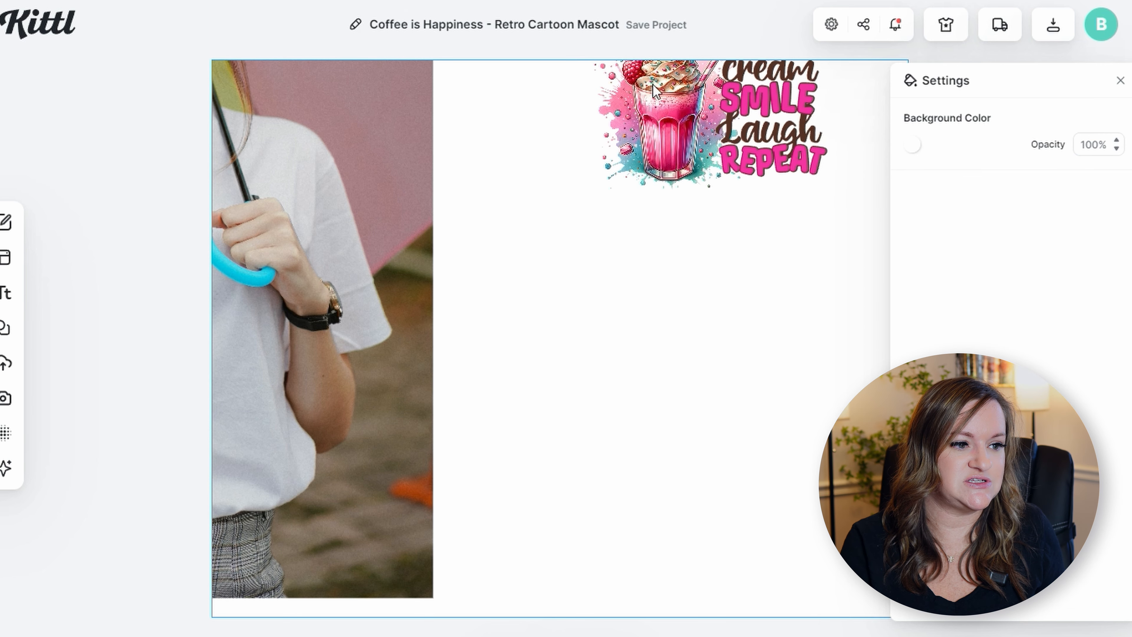
{"action": "left_click_drag", "start_coordinate": [614, 36], "coordinate": [778, 200]}
{"action": "right_click", "coordinate": [767, 125]}
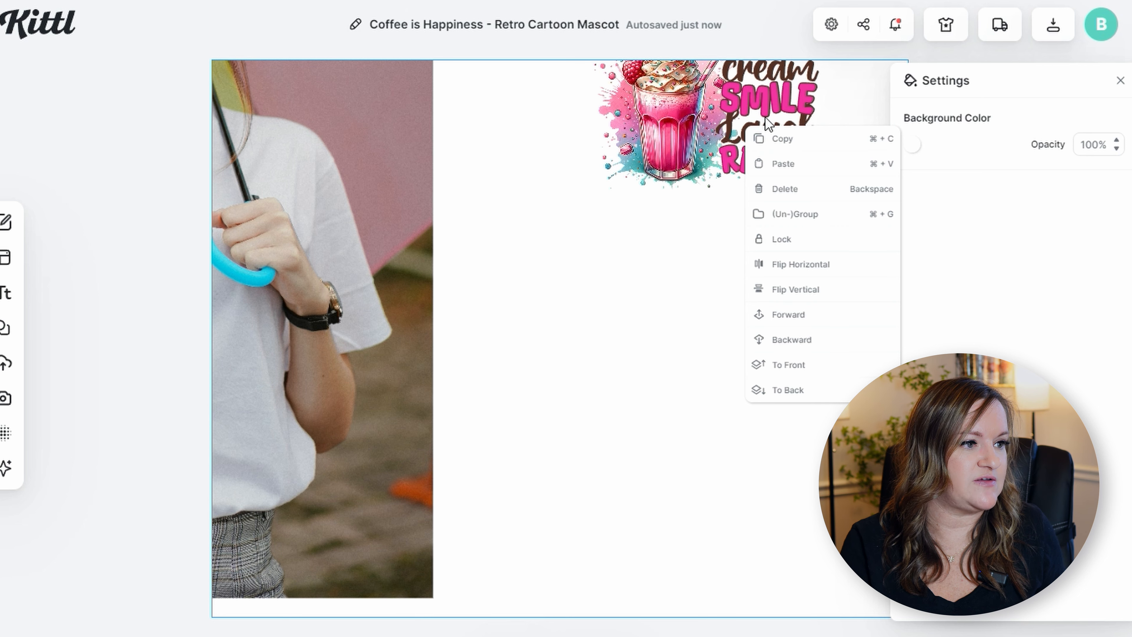
{"action": "left_click", "coordinate": [799, 214]}
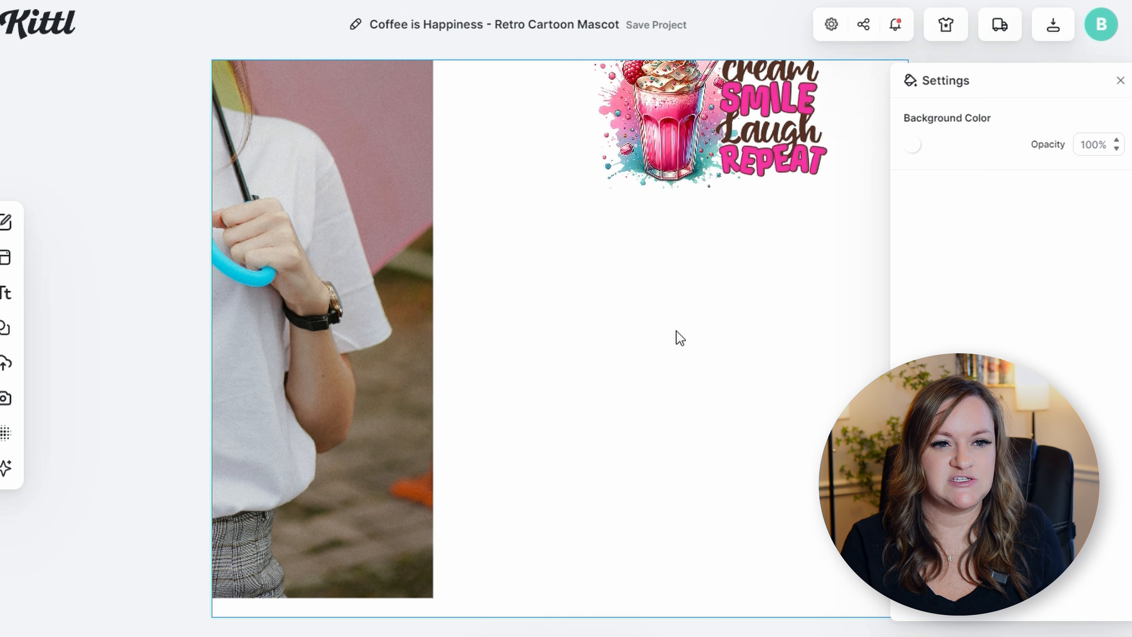
Undo the recent photo moves and the locking so the photo covers the artboard behind the design again.
{"action": "left_click", "coordinate": [500, 636]}
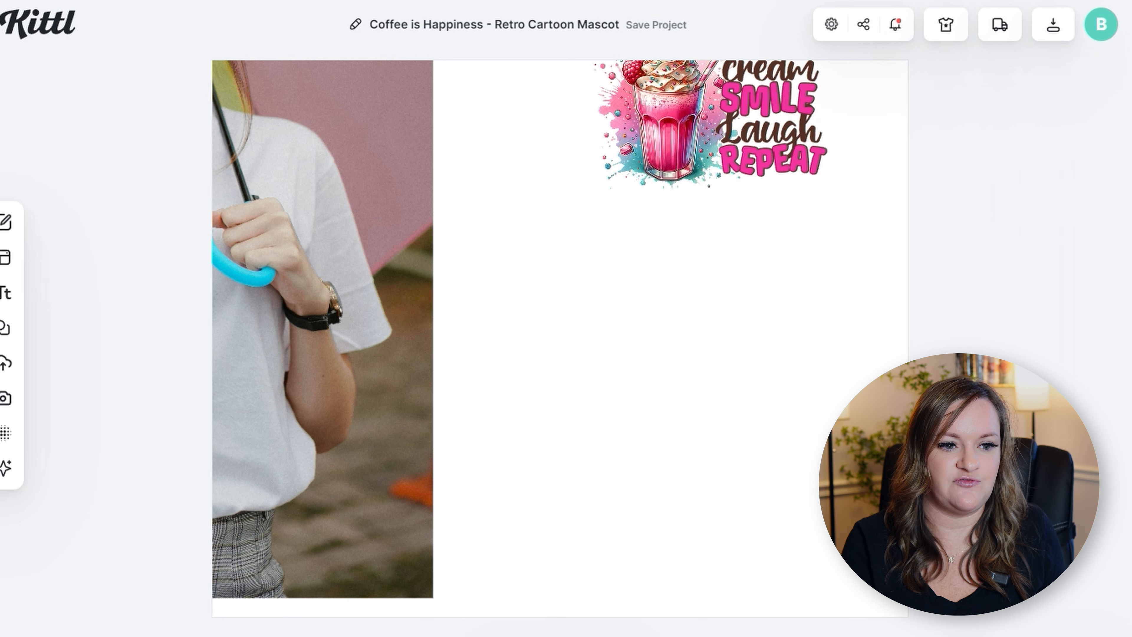
{"action": "left_click", "coordinate": [498, 636]}
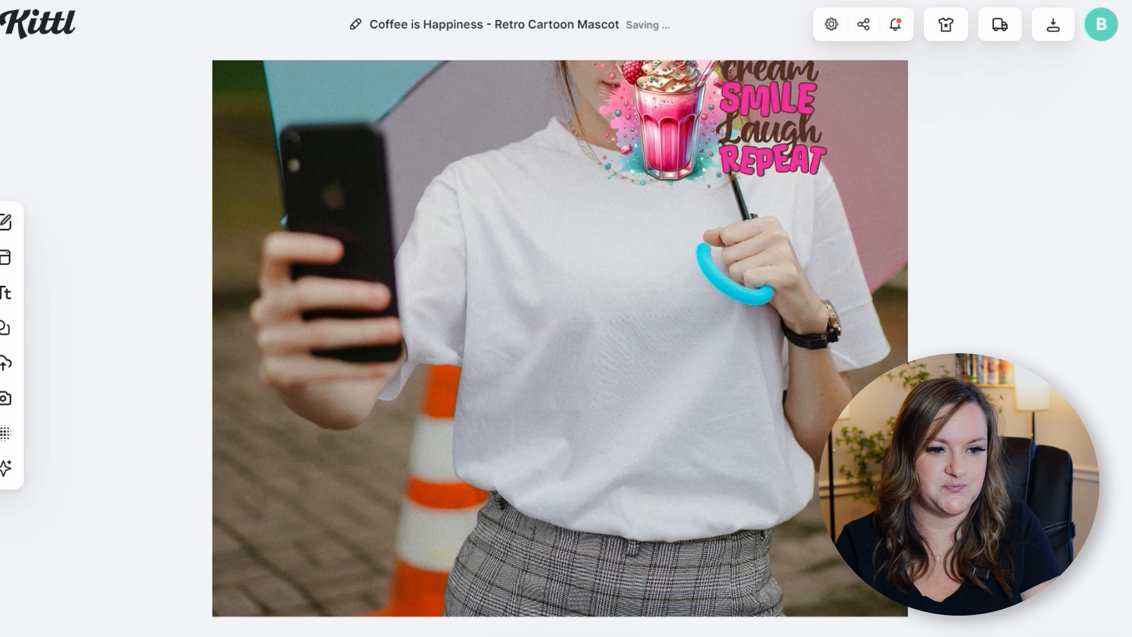
{"action": "key", "text": "ctrl+z"}
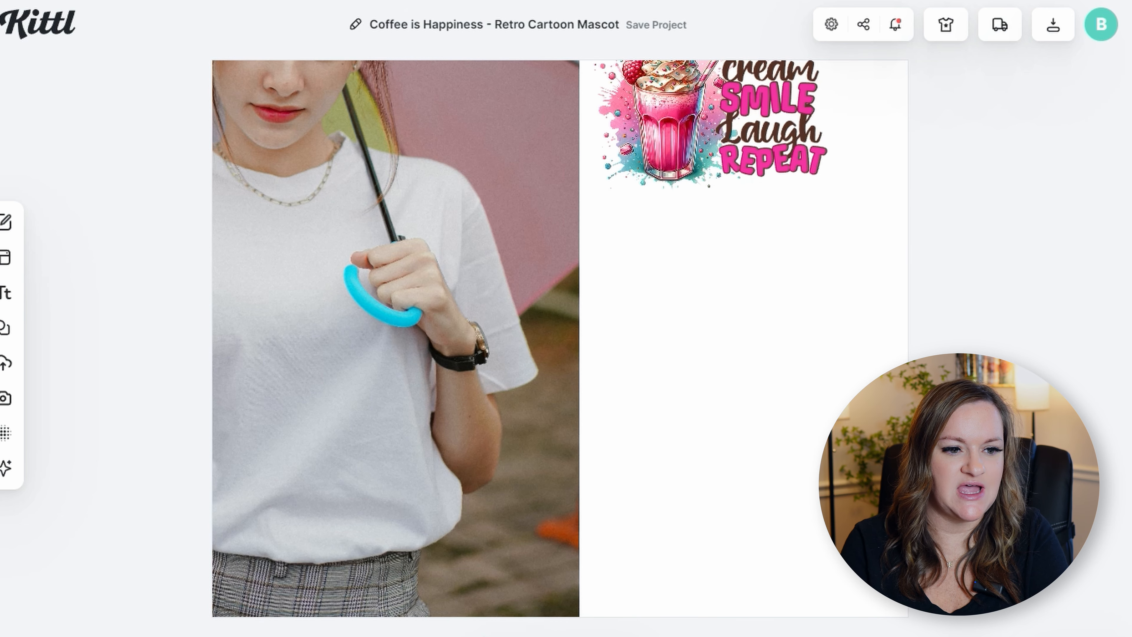
{"action": "left_click", "coordinate": [498, 636]}
{"action": "left_click", "coordinate": [498, 636]}
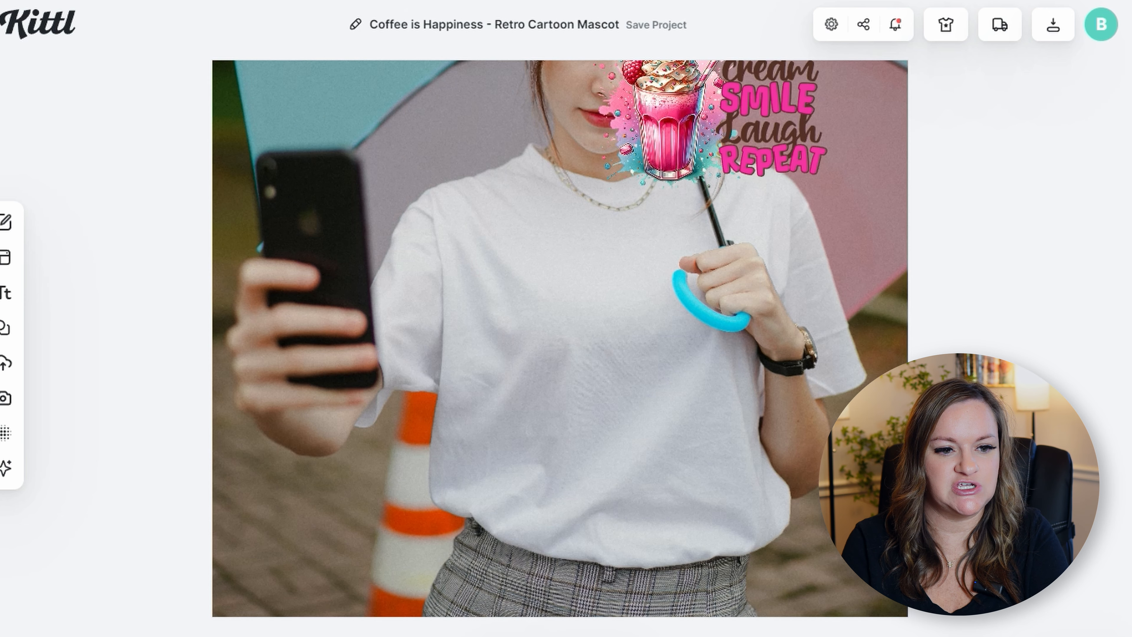
Move the milkshake image onto the t-shirt's chest, enlarge it and place the text beside it.
{"action": "left_click", "coordinate": [652, 143]}
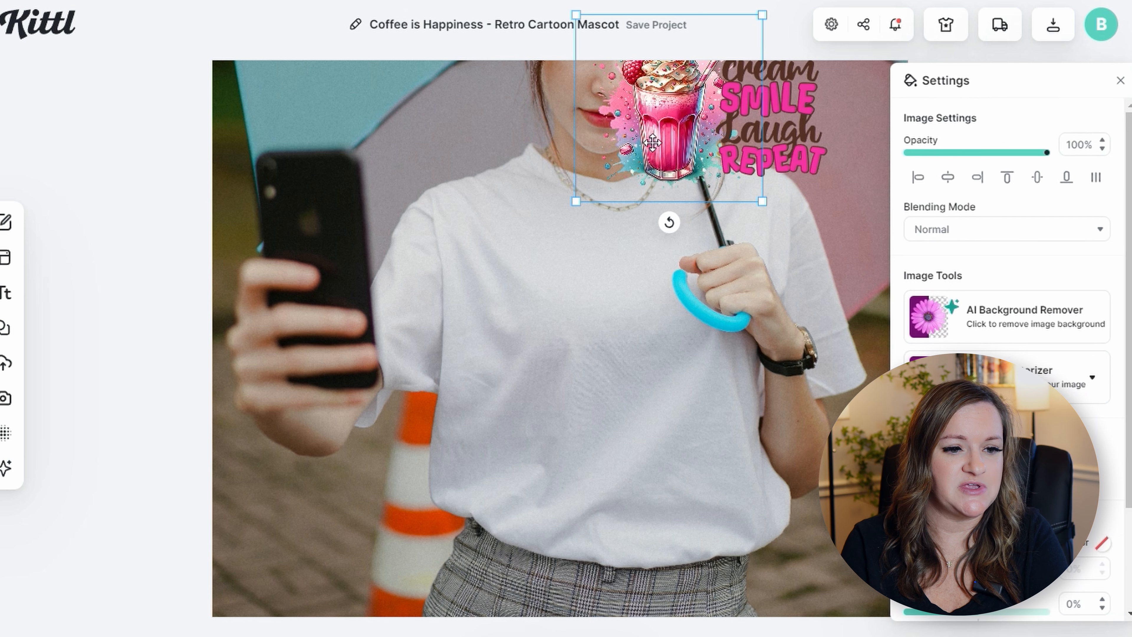
{"action": "left_click_drag", "start_coordinate": [653, 140], "coordinate": [498, 410]}
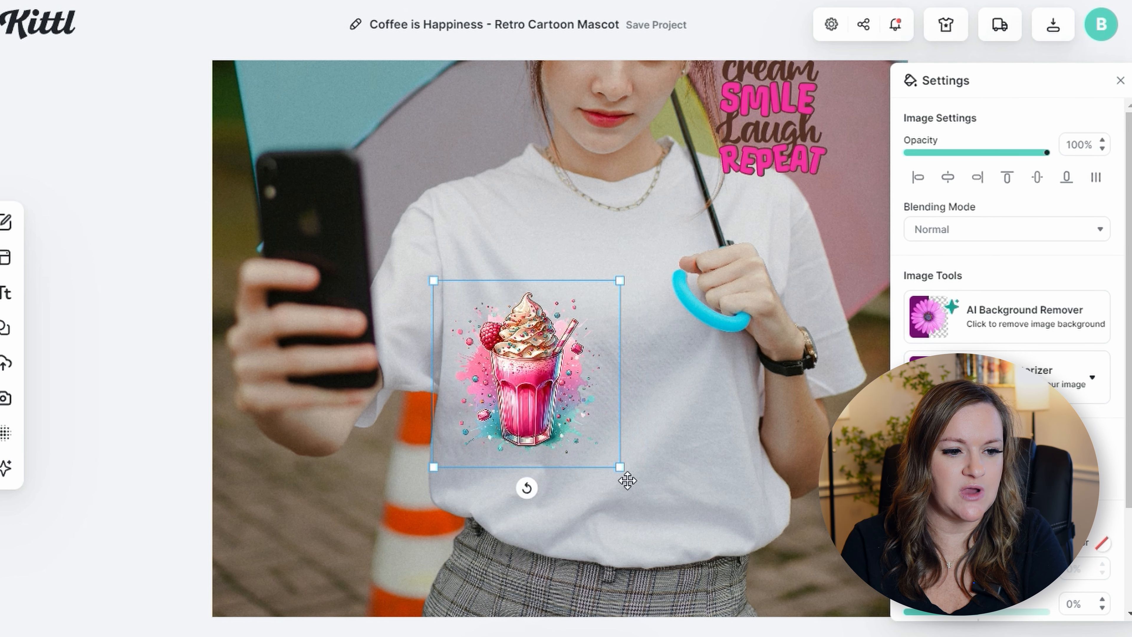
{"action": "left_click_drag", "start_coordinate": [621, 467], "coordinate": [667, 513]}
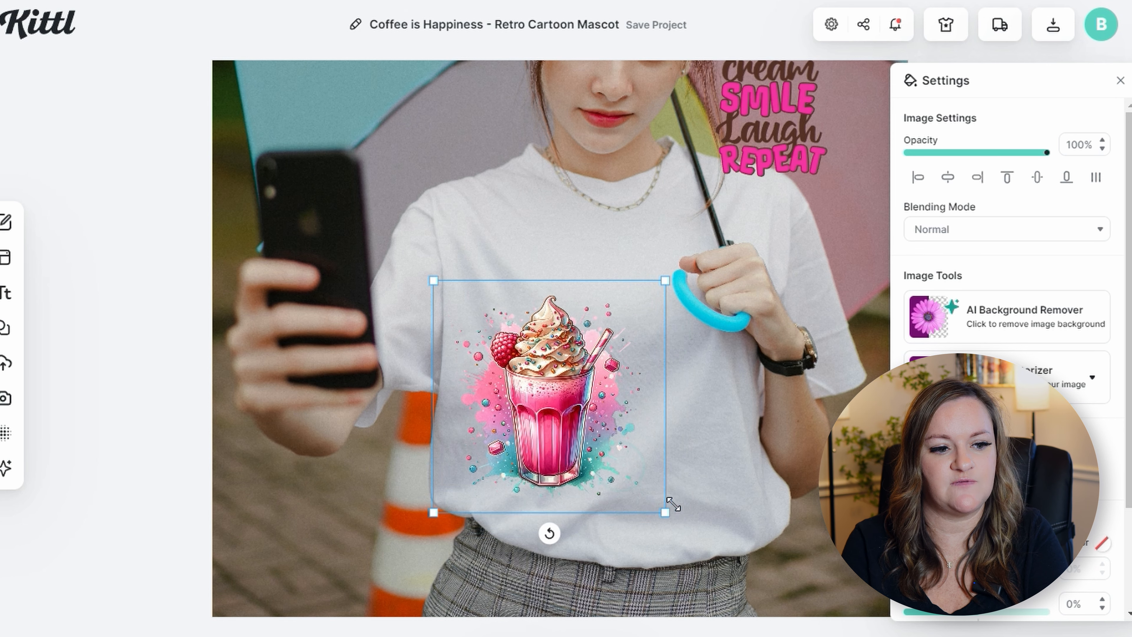
{"action": "left_click_drag", "start_coordinate": [560, 449], "coordinate": [532, 433]}
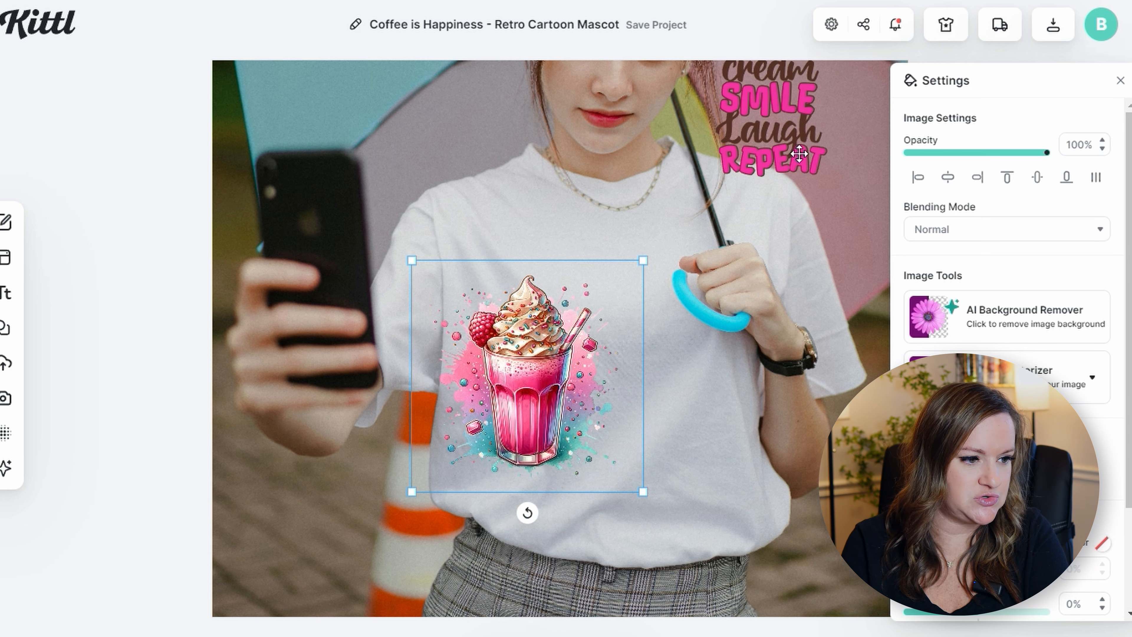
{"action": "left_click_drag", "start_coordinate": [780, 163], "coordinate": [741, 346]}
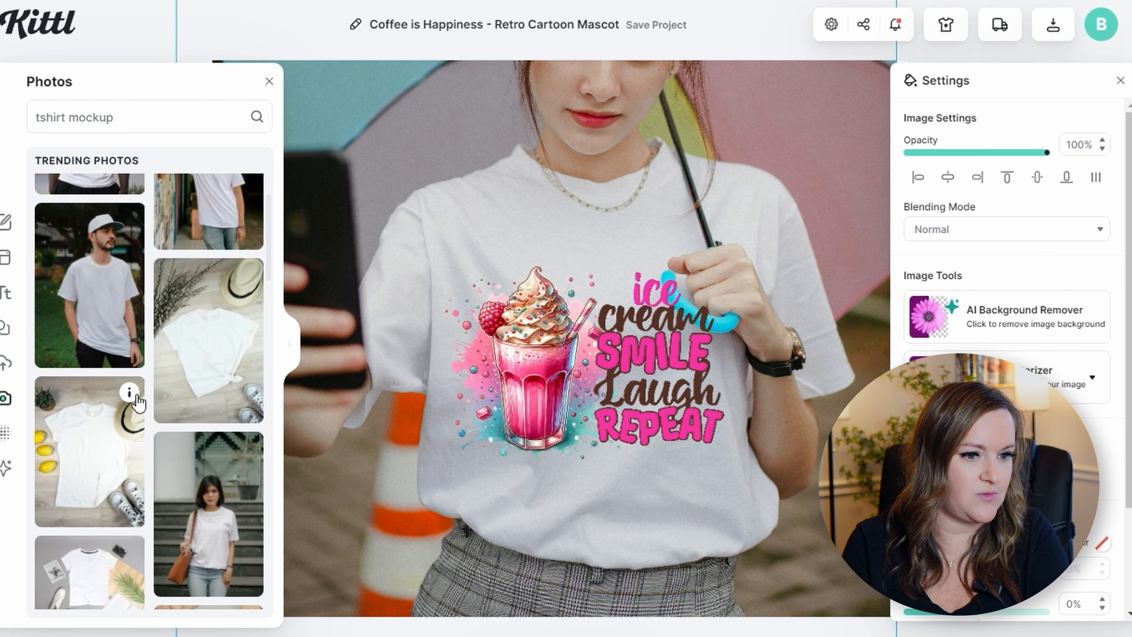
Browse the mockup photos for another option and delete the umbrella photo from behind the design.
{"action": "scroll", "coordinate": [137, 401], "scroll_direction": "down", "scroll_amount": 8}
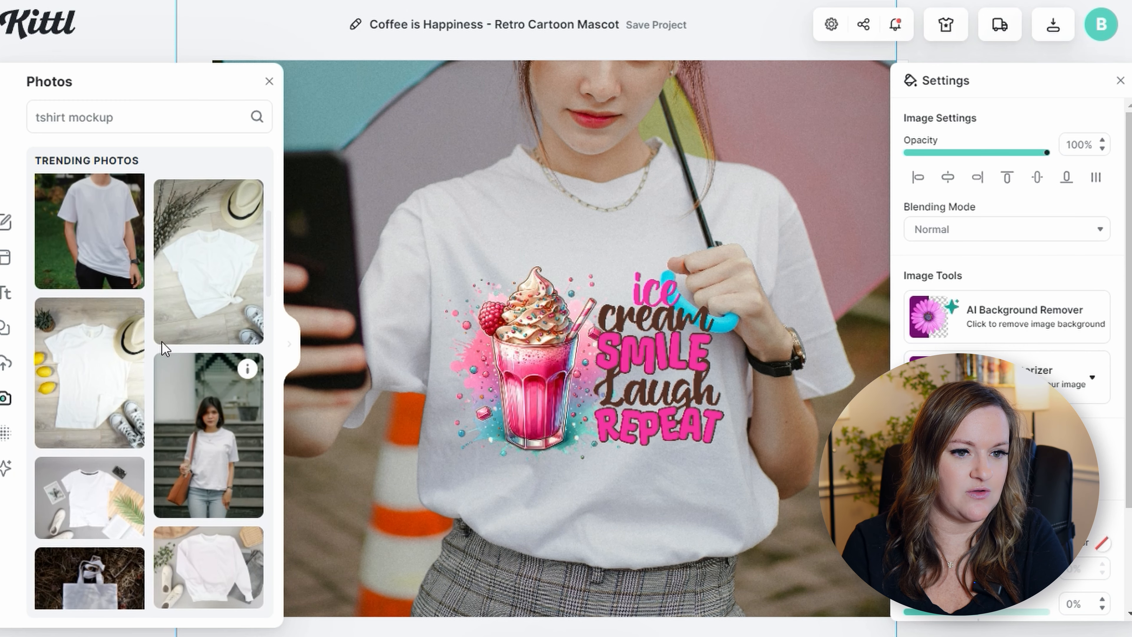
{"action": "scroll", "coordinate": [93, 406], "scroll_direction": "down", "scroll_amount": 10}
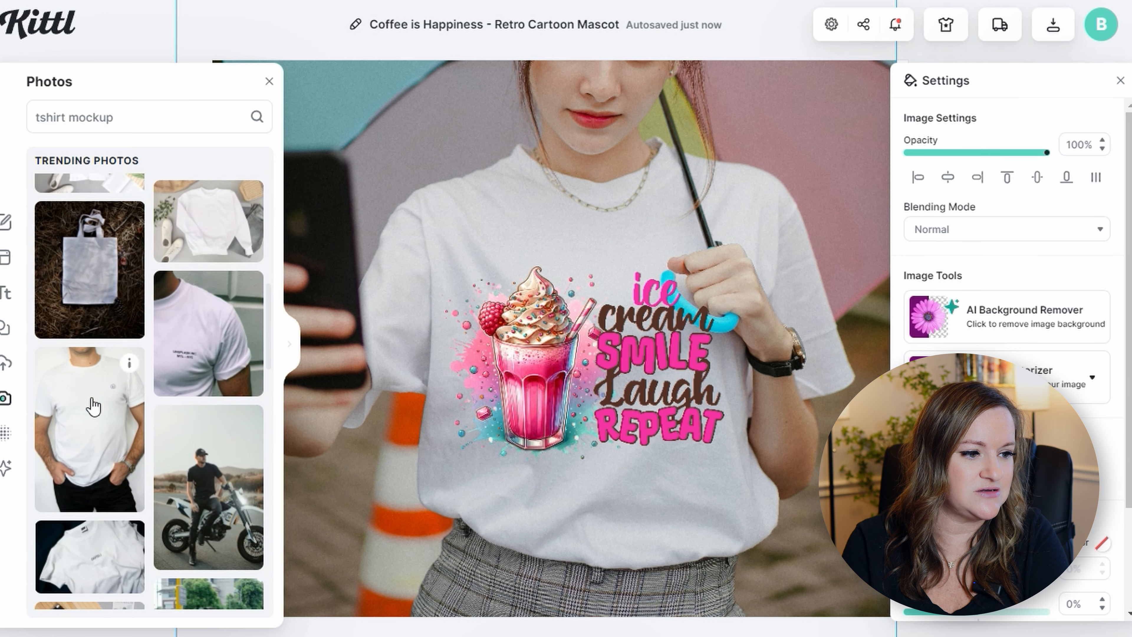
{"action": "scroll", "coordinate": [93, 405], "scroll_direction": "down", "scroll_amount": 10}
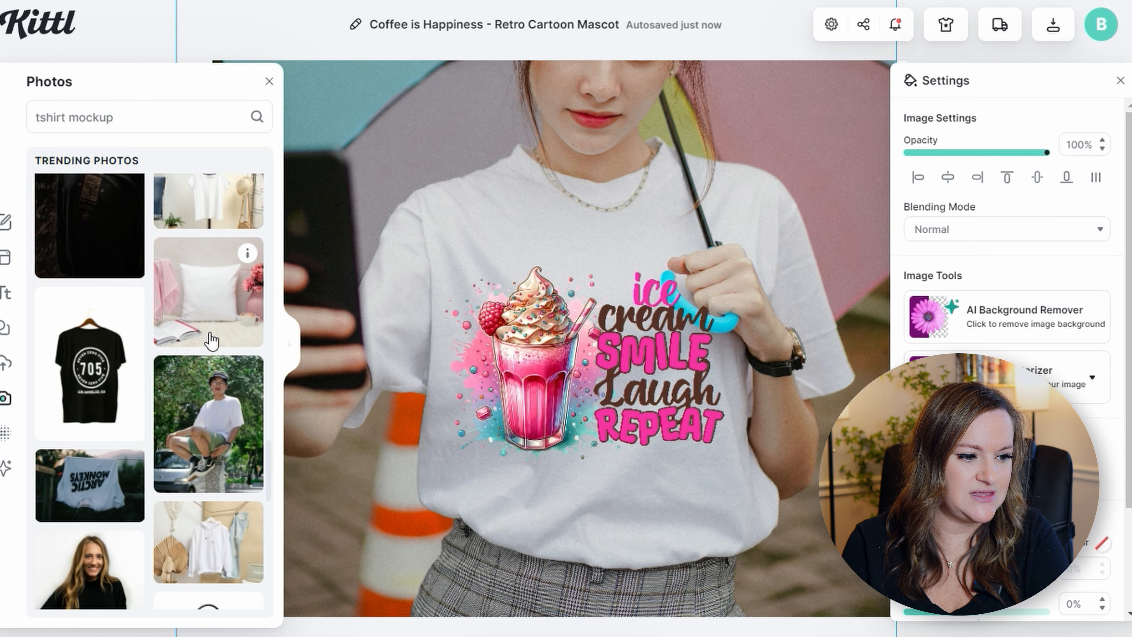
{"action": "left_click", "coordinate": [767, 165]}
{"action": "key", "text": "Delete"}
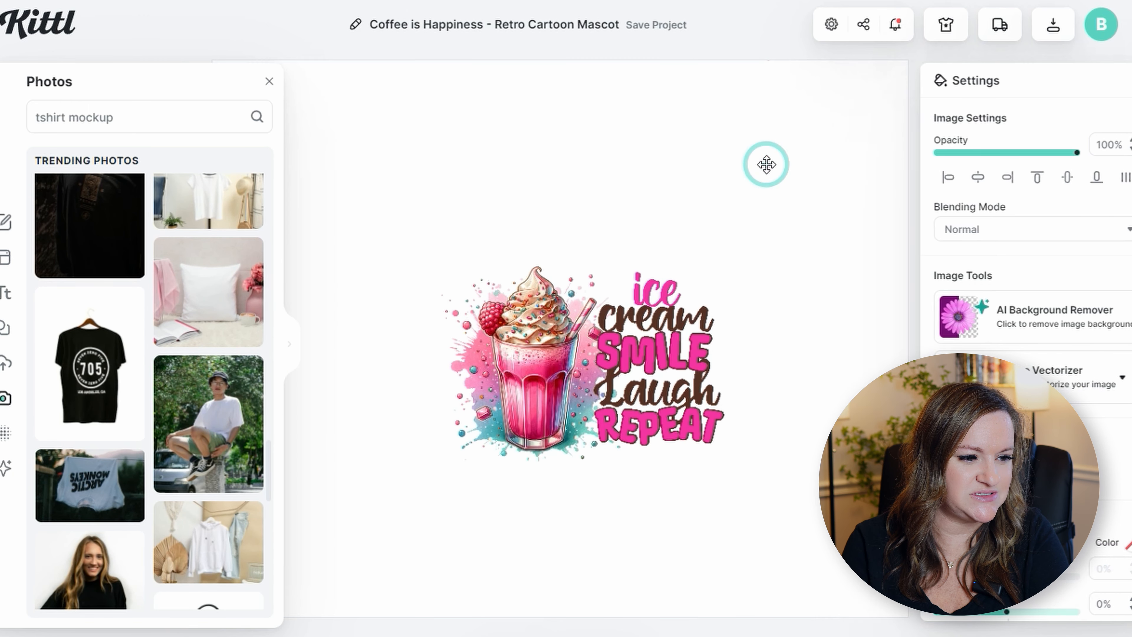
Try and discard the pillow photo, and add the pink flat-lay photo of a white toddler t-shirt beside a teddy bear.
{"action": "left_click", "coordinate": [193, 312]}
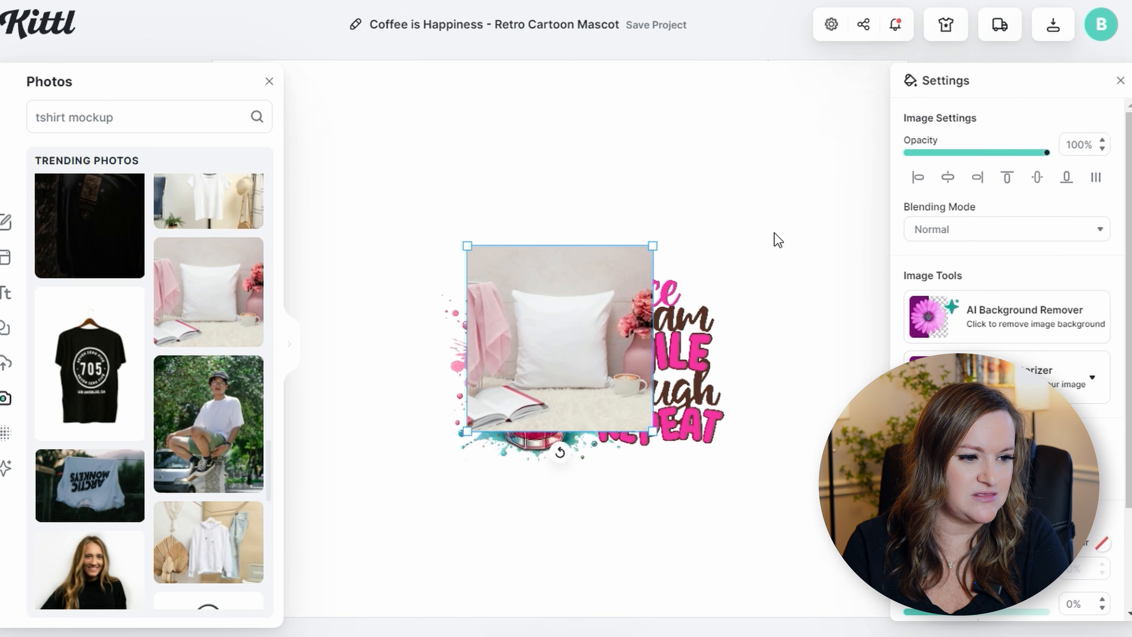
{"action": "key", "text": "Delete"}
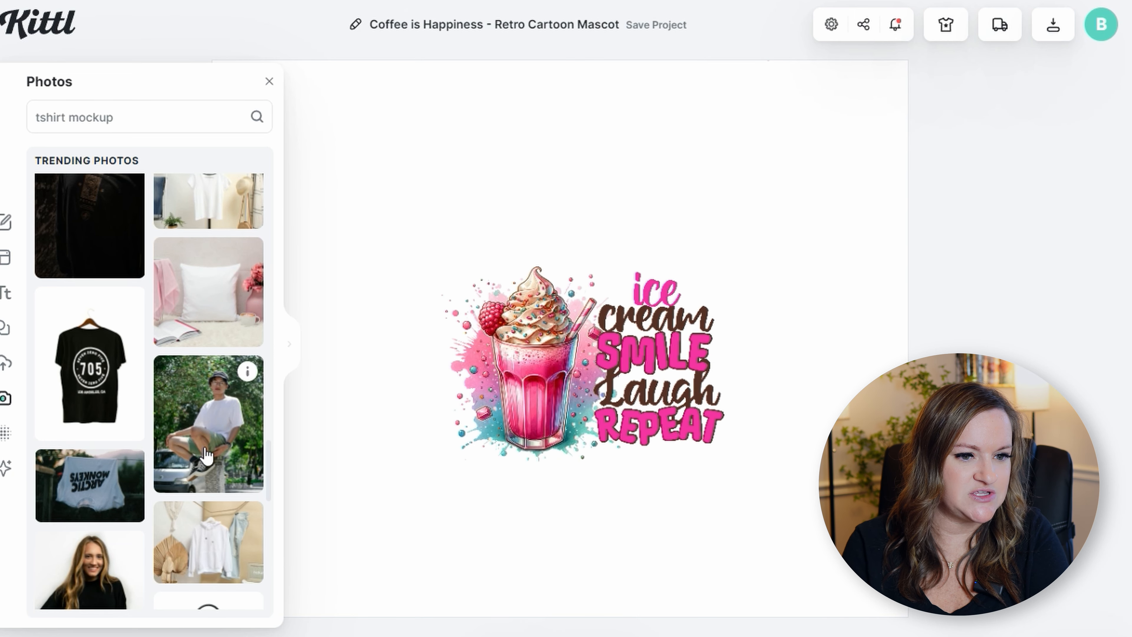
{"action": "scroll", "coordinate": [206, 462], "scroll_direction": "down", "scroll_amount": 10}
{"action": "scroll", "coordinate": [206, 461], "scroll_direction": "down", "scroll_amount": 10}
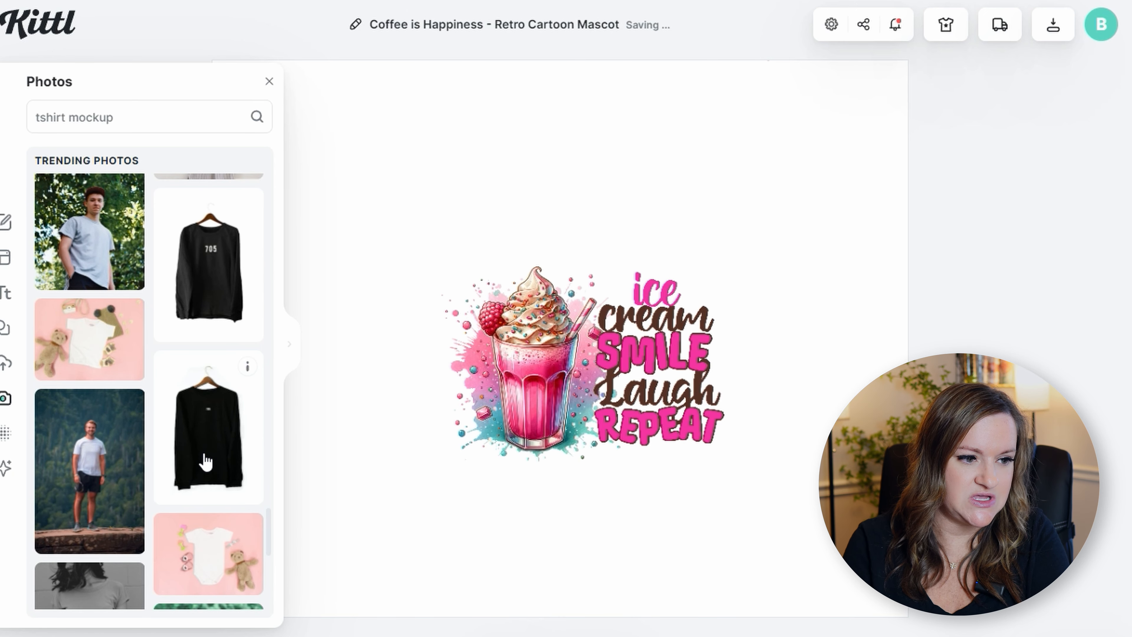
{"action": "scroll", "coordinate": [206, 462], "scroll_direction": "down", "scroll_amount": 2}
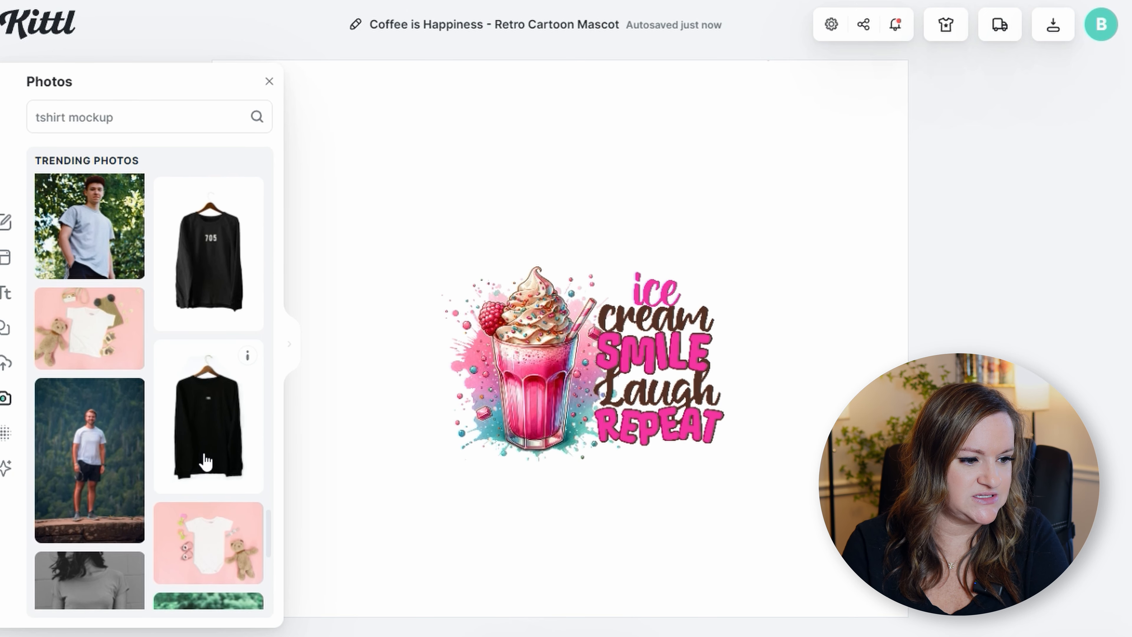
{"action": "left_click", "coordinate": [119, 258]}
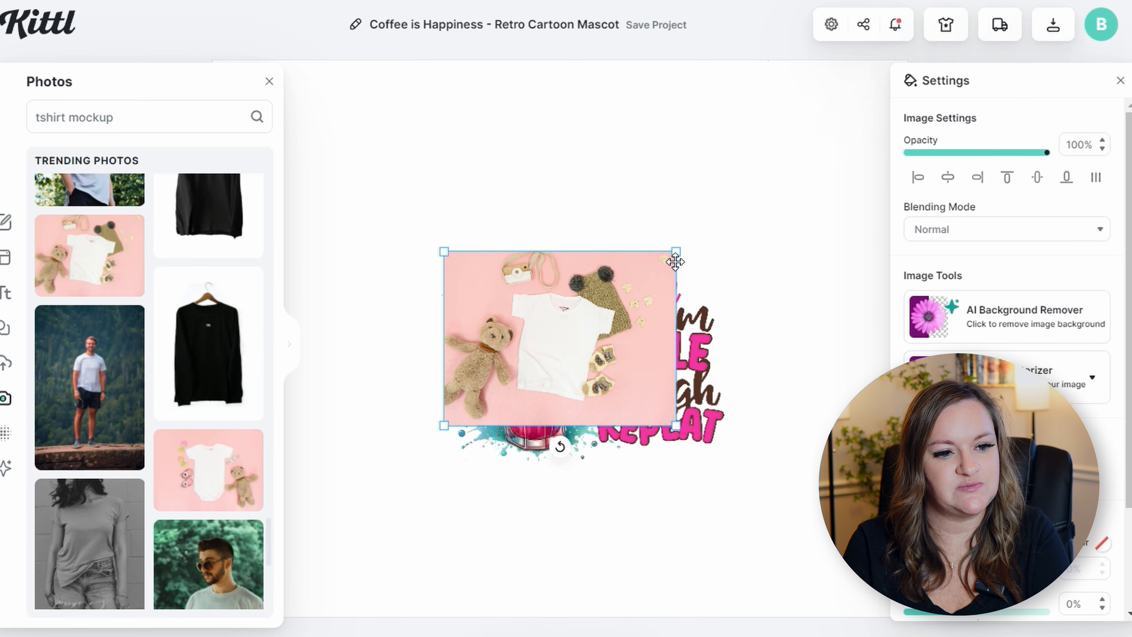
Enlarge the toddler t-shirt photo to cover the whole artboard and send it to the back behind the design.
{"action": "left_click_drag", "start_coordinate": [676, 251], "coordinate": [1057, 20]}
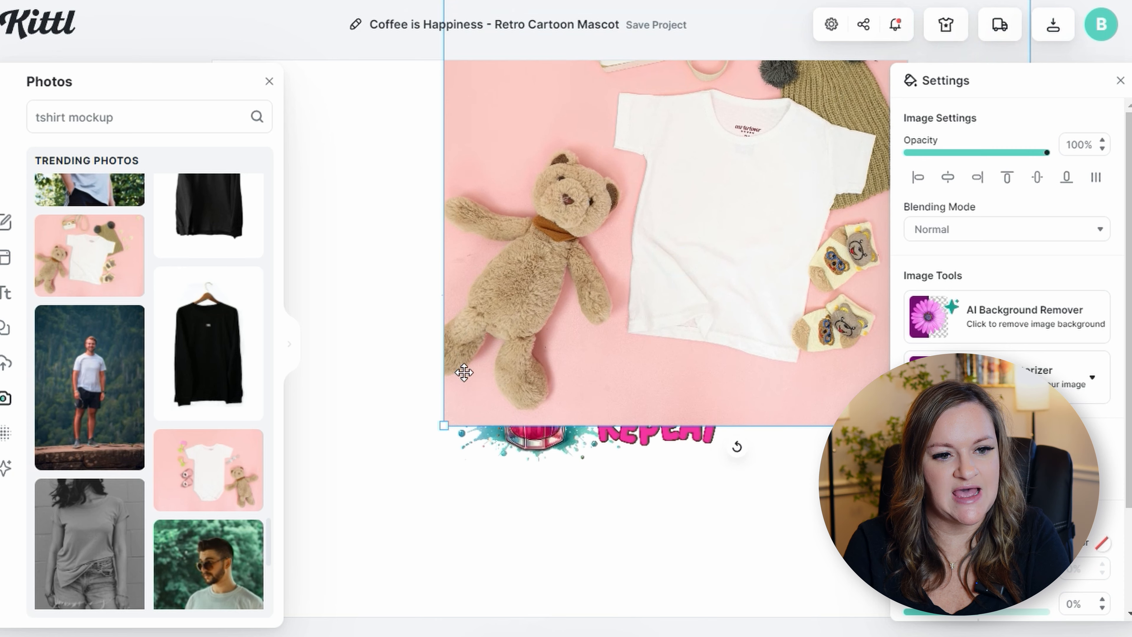
{"action": "left_click_drag", "start_coordinate": [444, 424], "coordinate": [2, 636]}
{"action": "left_click_drag", "start_coordinate": [583, 570], "coordinate": [664, 510]}
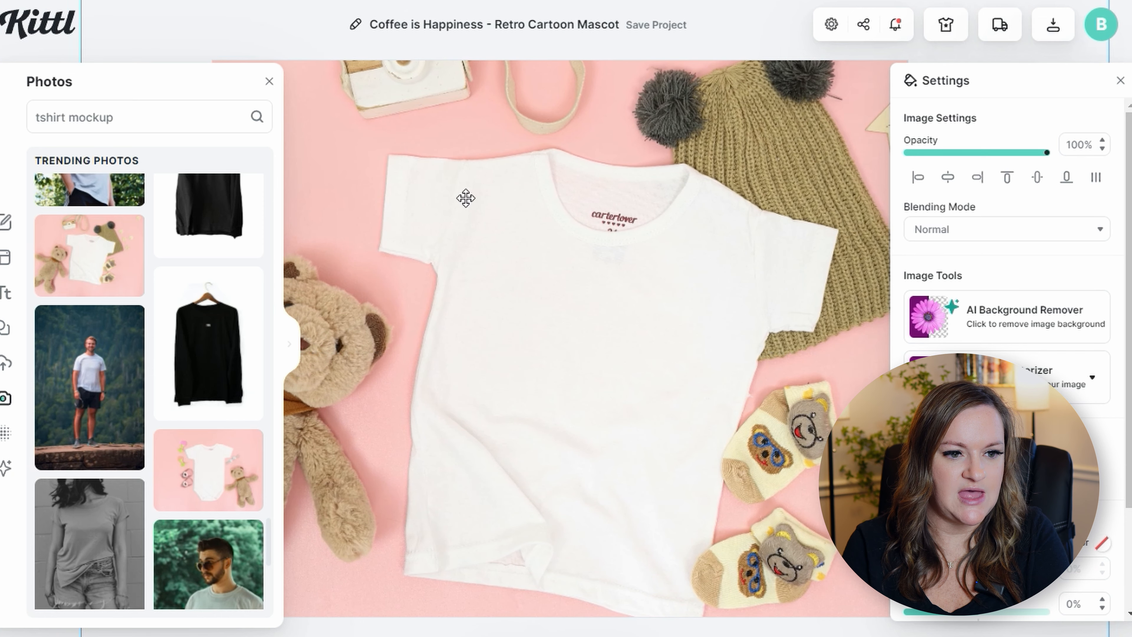
{"action": "right_click", "coordinate": [576, 294]}
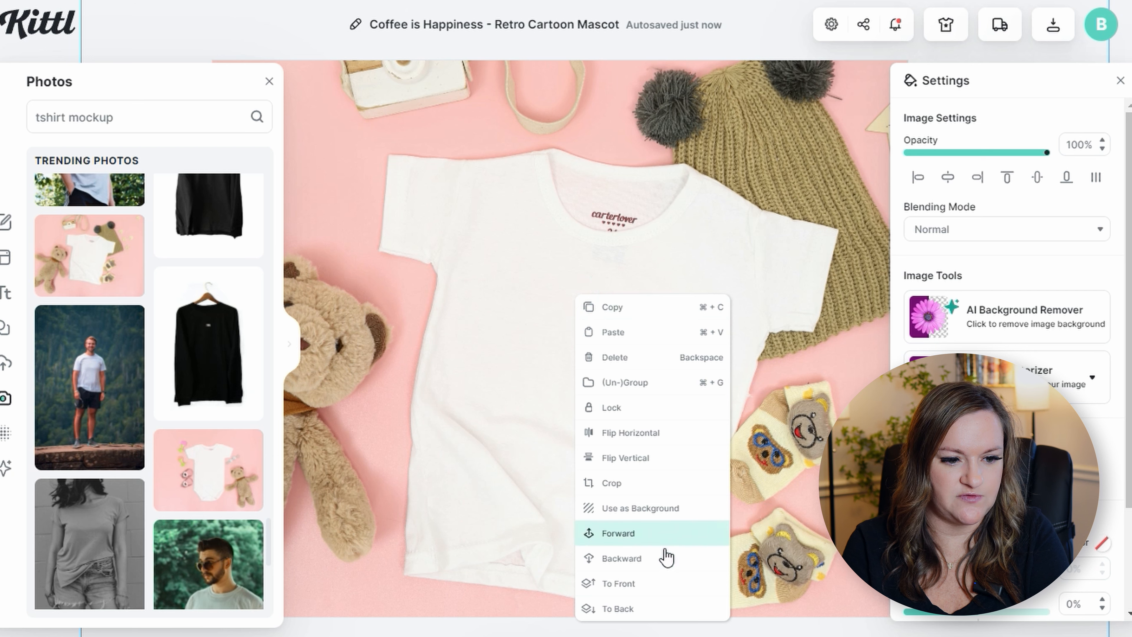
{"action": "left_click", "coordinate": [622, 609]}
Rotate the milkshake design slightly clockwise to match the shirt's tilt, shrink it and fit it on the chest.
{"action": "left_click", "coordinate": [645, 400]}
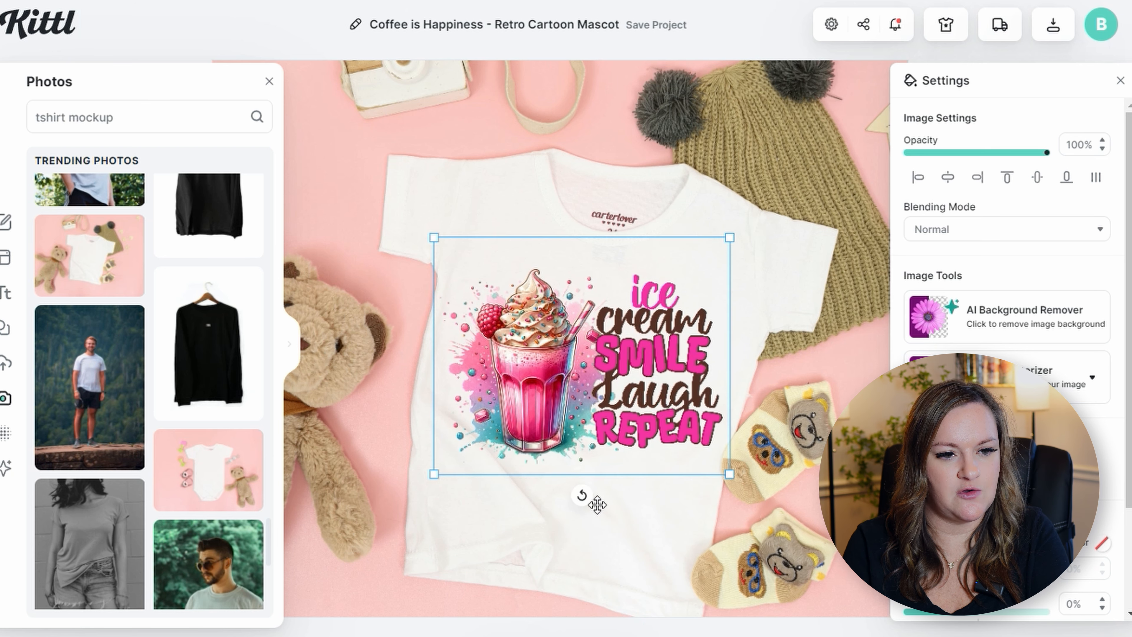
{"action": "left_click_drag", "start_coordinate": [584, 494], "coordinate": [563, 506]}
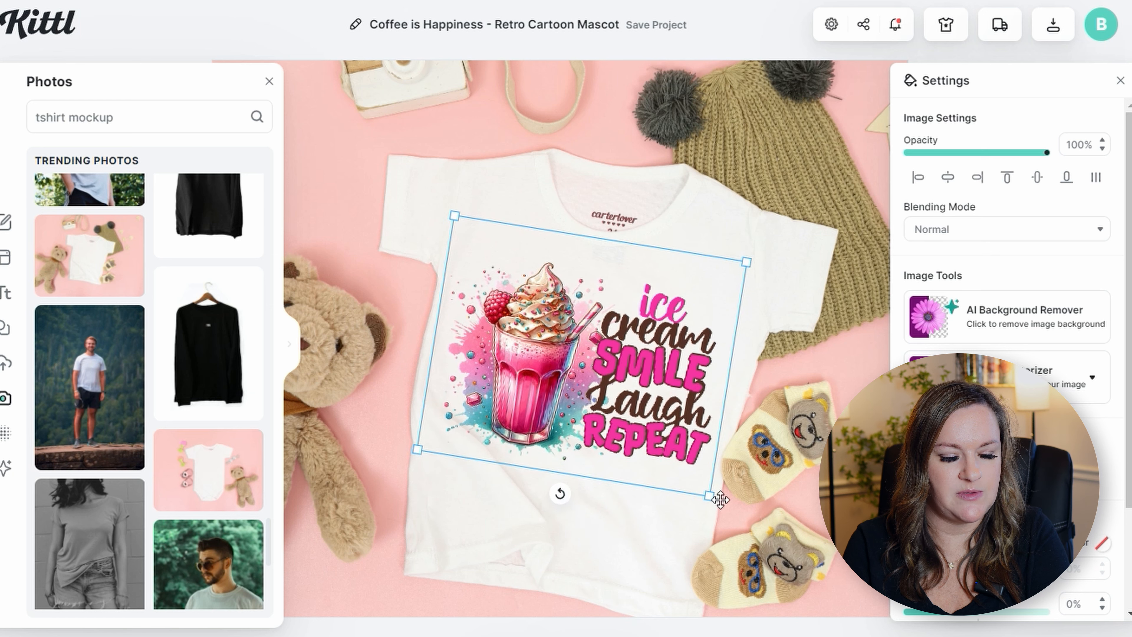
{"action": "left_click_drag", "start_coordinate": [709, 495], "coordinate": [689, 468]}
{"action": "mouse_move", "coordinate": [620, 400]}
{"action": "left_mouse_down"}
{"action": "mouse_move", "coordinate": [636, 413]}
{"action": "mouse_move", "coordinate": [635, 403]}
{"action": "left_mouse_up"}
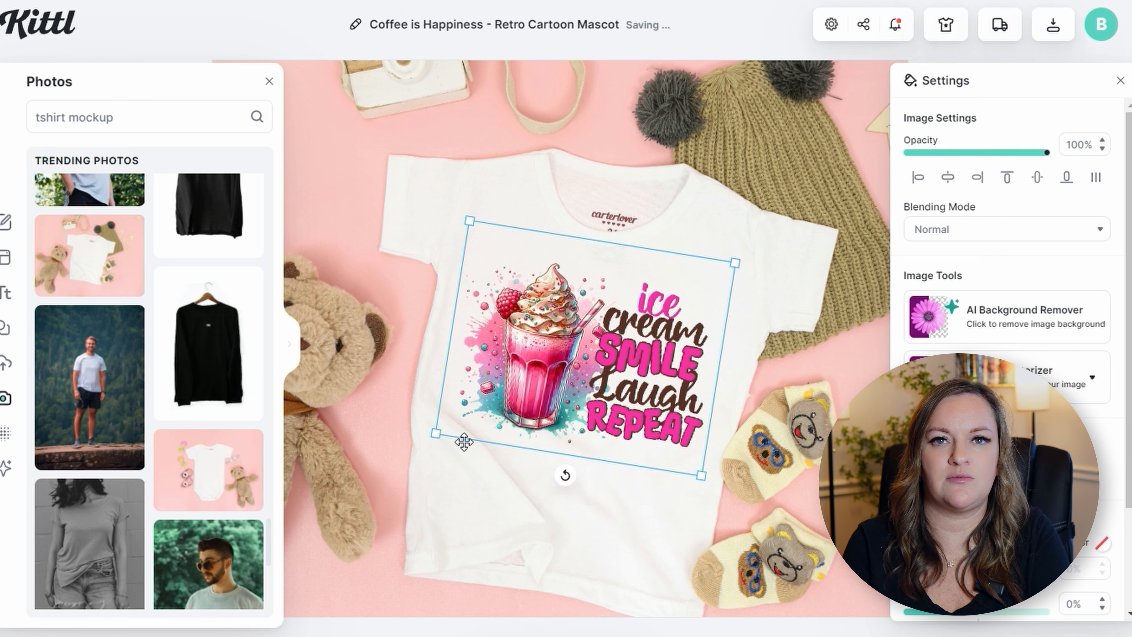
{"action": "left_click_drag", "start_coordinate": [437, 433], "coordinate": [459, 421]}
{"action": "left_click_drag", "start_coordinate": [694, 372], "coordinate": [694, 372]}
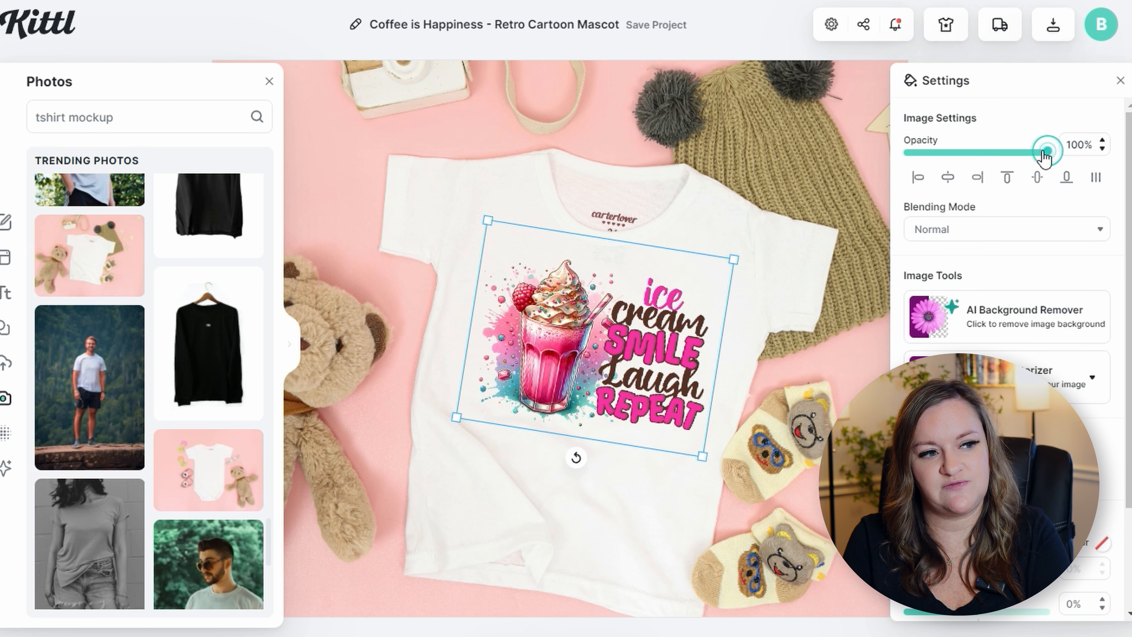
Lower the milkshake design's opacity to 89% and open the project's download options.
{"action": "left_click_drag", "start_coordinate": [1046, 152], "coordinate": [1033, 154]}
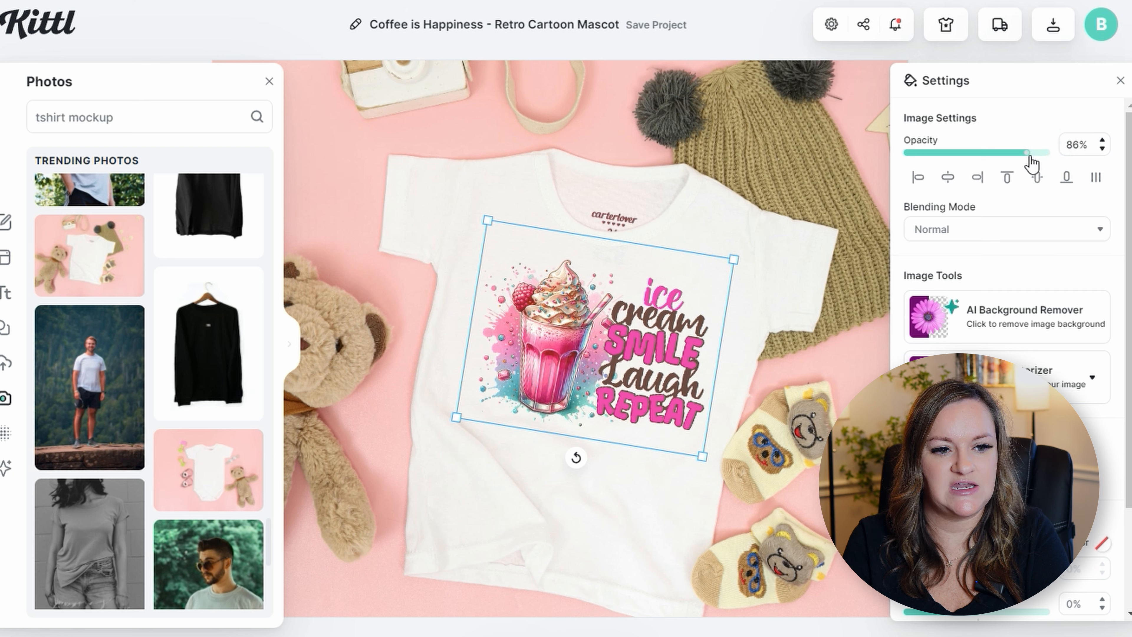
{"action": "left_click_drag", "start_coordinate": [1030, 155], "coordinate": [1034, 155]}
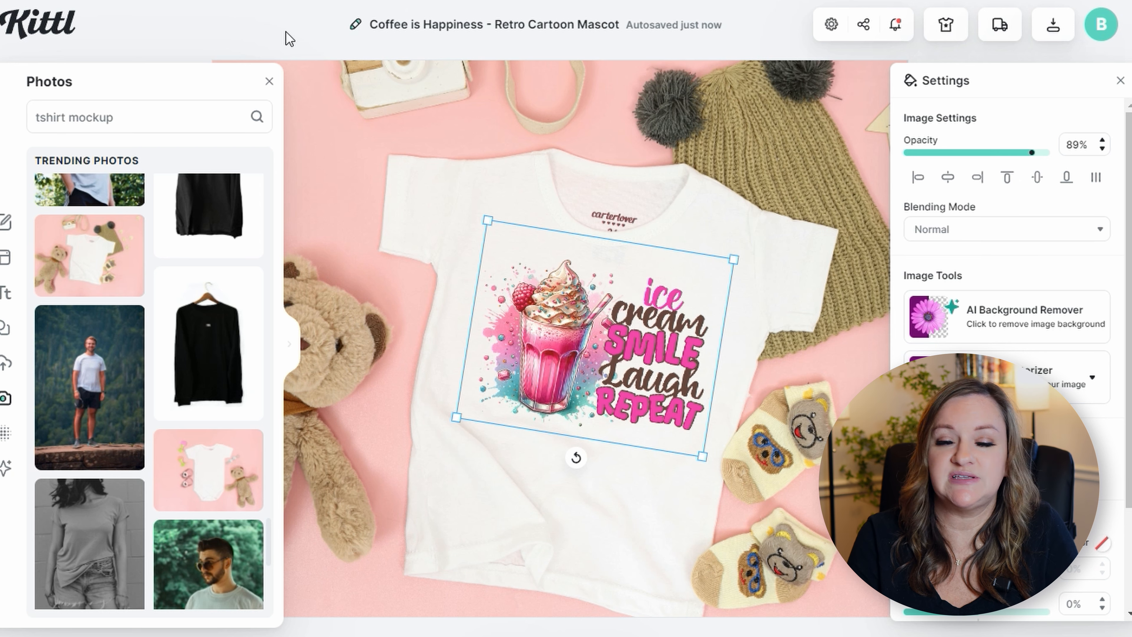
{"action": "left_click", "coordinate": [268, 81]}
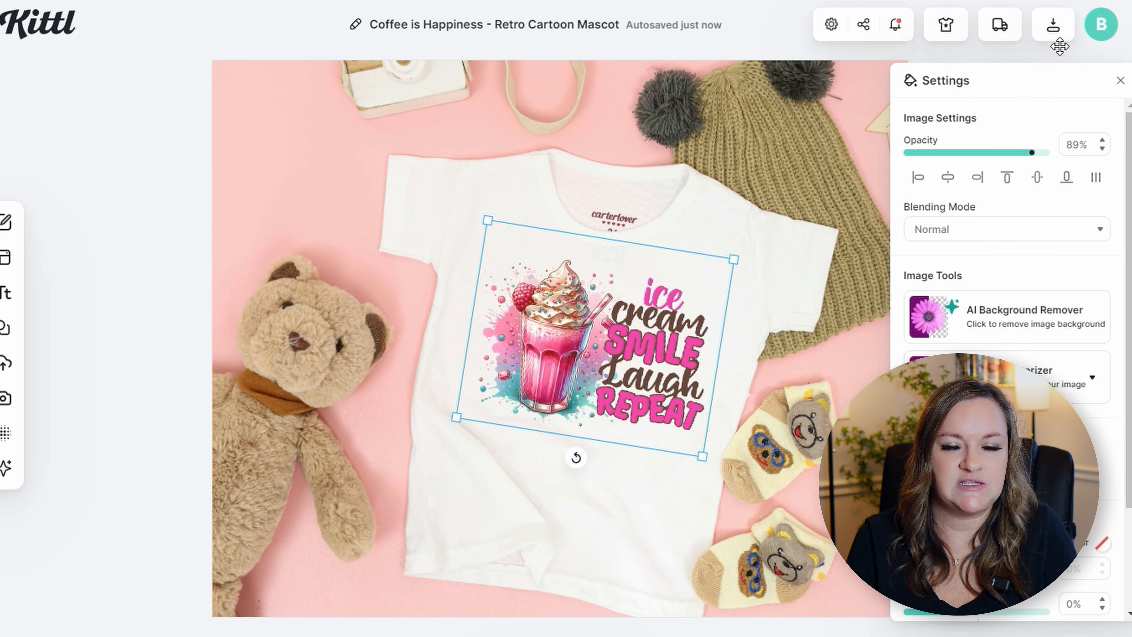
{"action": "left_click", "coordinate": [1053, 26]}
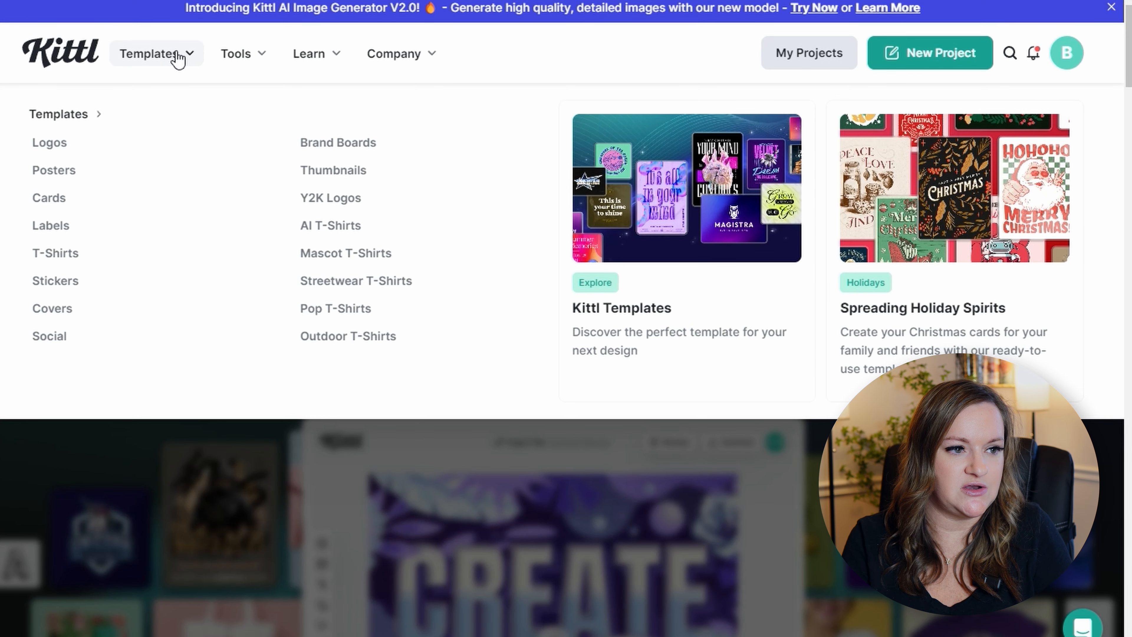
Browse the label templates and open the Coastline Peach Brandy label for editing.
{"action": "left_click", "coordinate": [44, 226]}
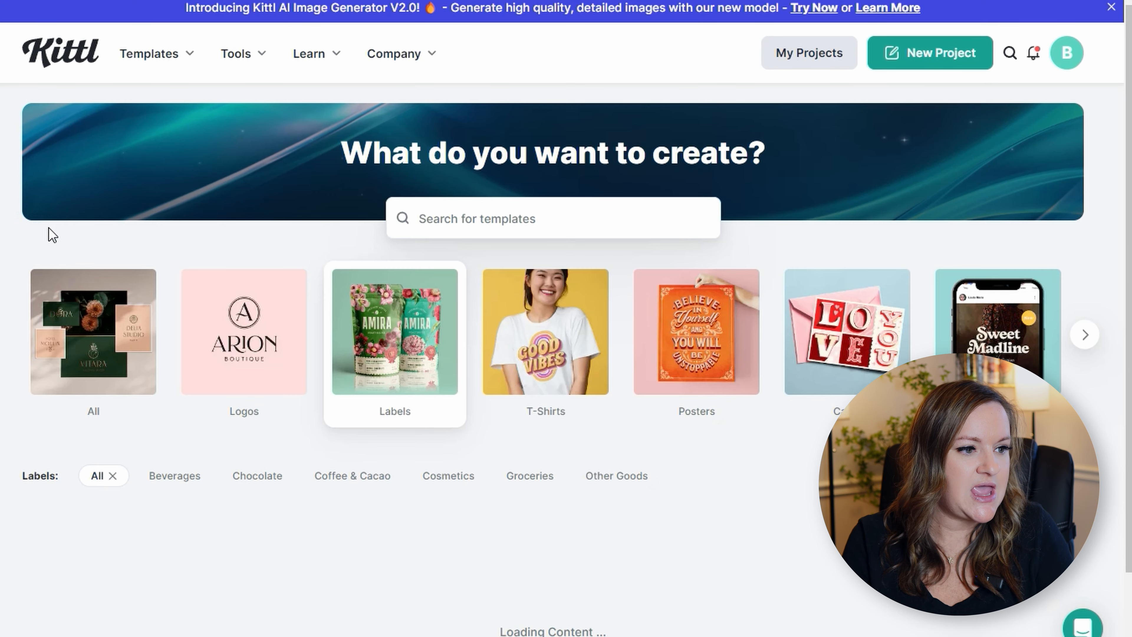
{"action": "scroll", "coordinate": [608, 428], "scroll_direction": "down", "scroll_amount": 7}
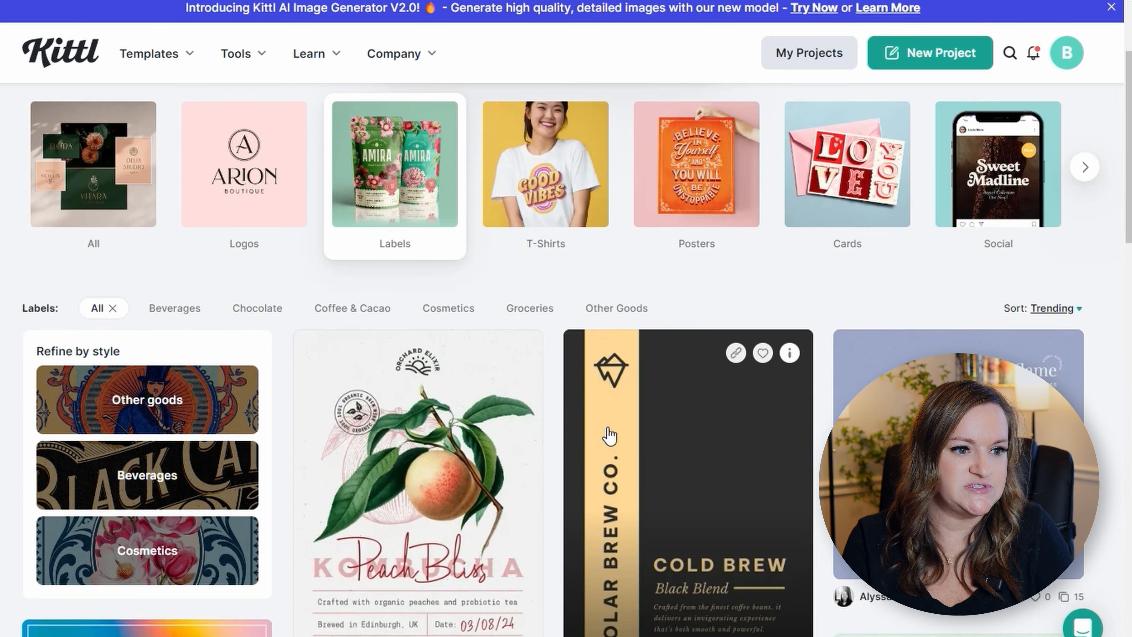
{"action": "scroll", "coordinate": [608, 435], "scroll_direction": "down", "scroll_amount": 2}
{"action": "scroll", "coordinate": [610, 434], "scroll_direction": "down", "scroll_amount": 4}
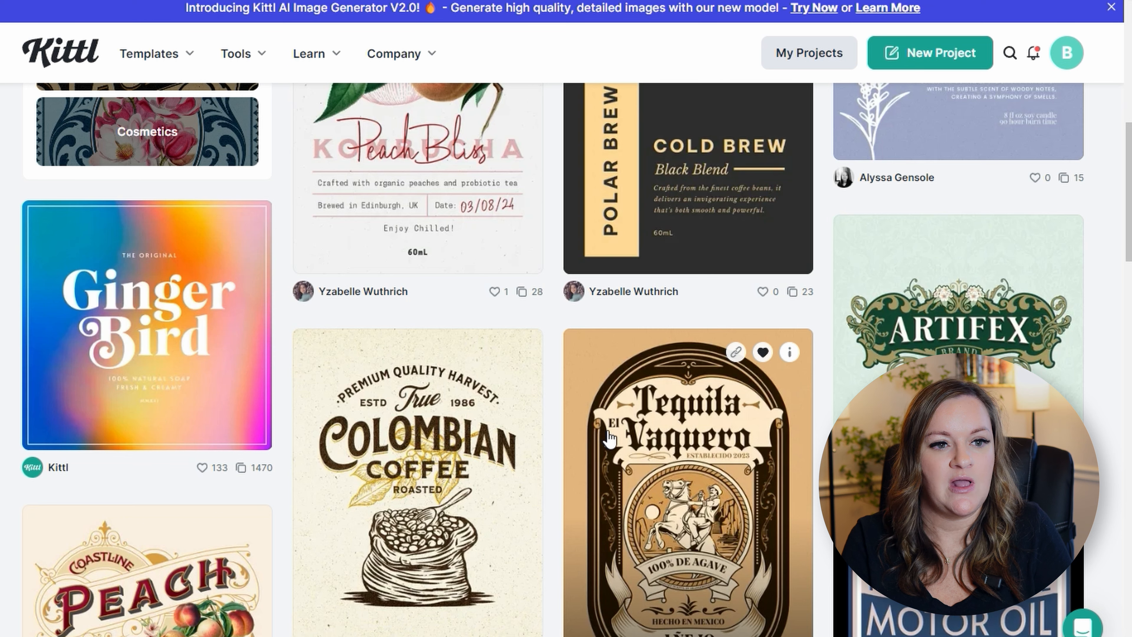
{"action": "scroll", "coordinate": [610, 439], "scroll_direction": "down", "scroll_amount": 3}
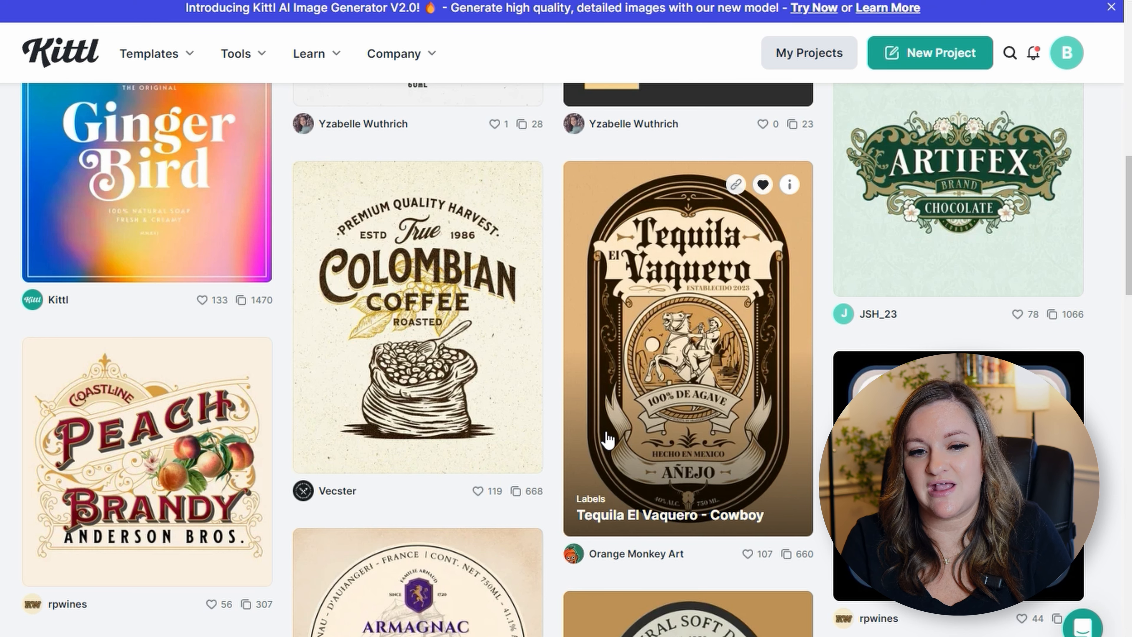
{"action": "scroll", "coordinate": [608, 439], "scroll_direction": "up", "scroll_amount": 6}
{"action": "scroll", "coordinate": [608, 439], "scroll_direction": "down", "scroll_amount": 9}
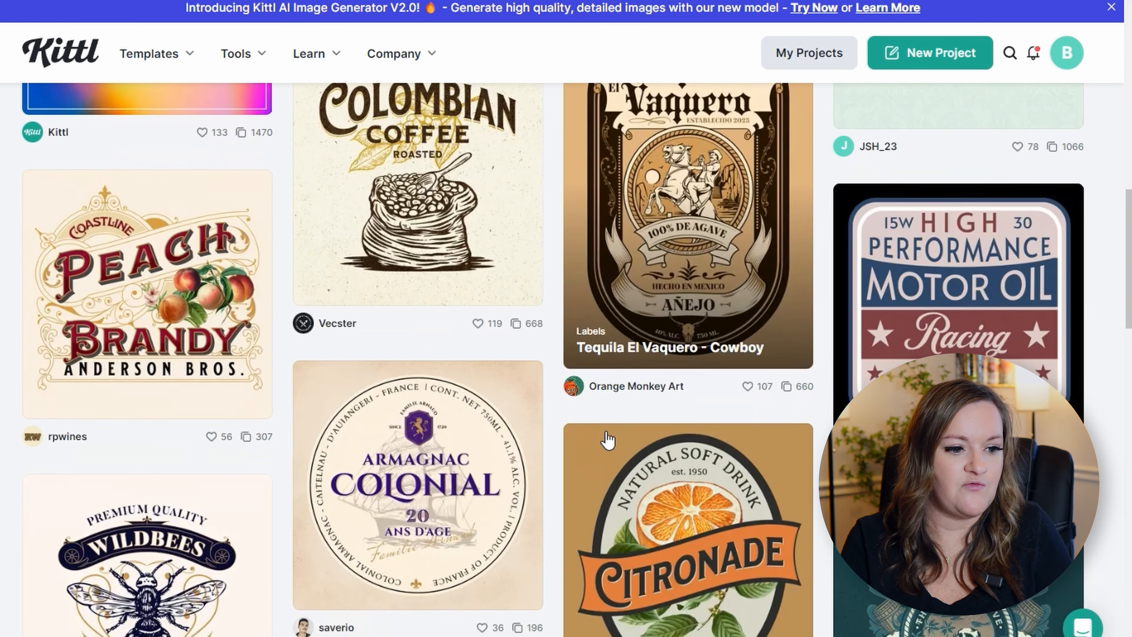
{"action": "scroll", "coordinate": [608, 440], "scroll_direction": "down", "scroll_amount": 6}
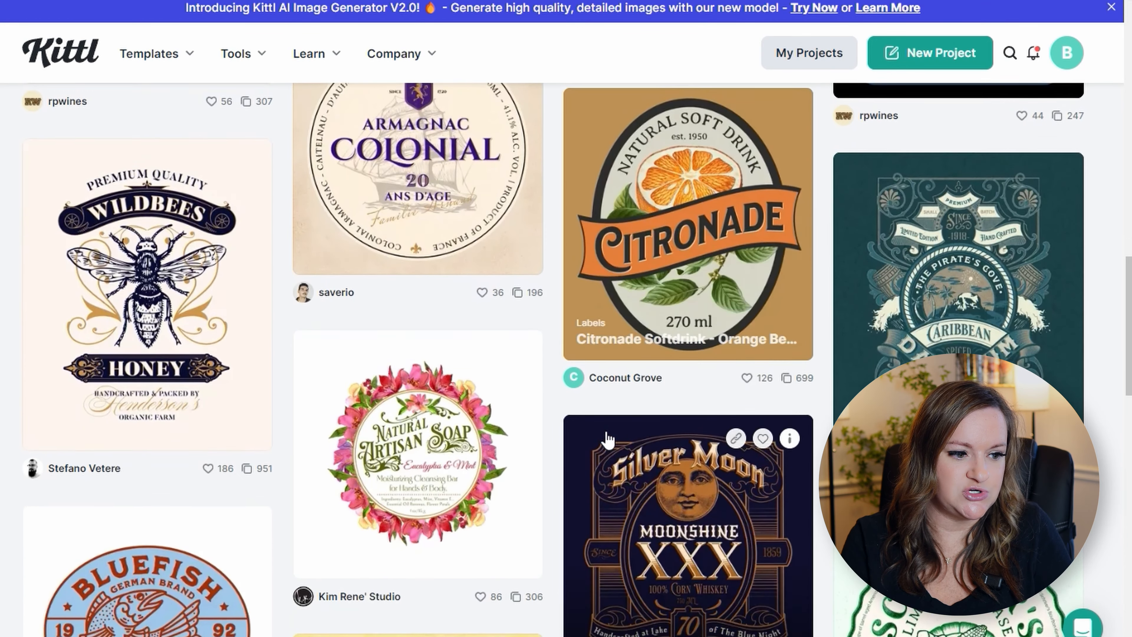
{"action": "scroll", "coordinate": [608, 439], "scroll_direction": "down", "scroll_amount": 1}
{"action": "scroll", "coordinate": [608, 439], "scroll_direction": "up", "scroll_amount": 4}
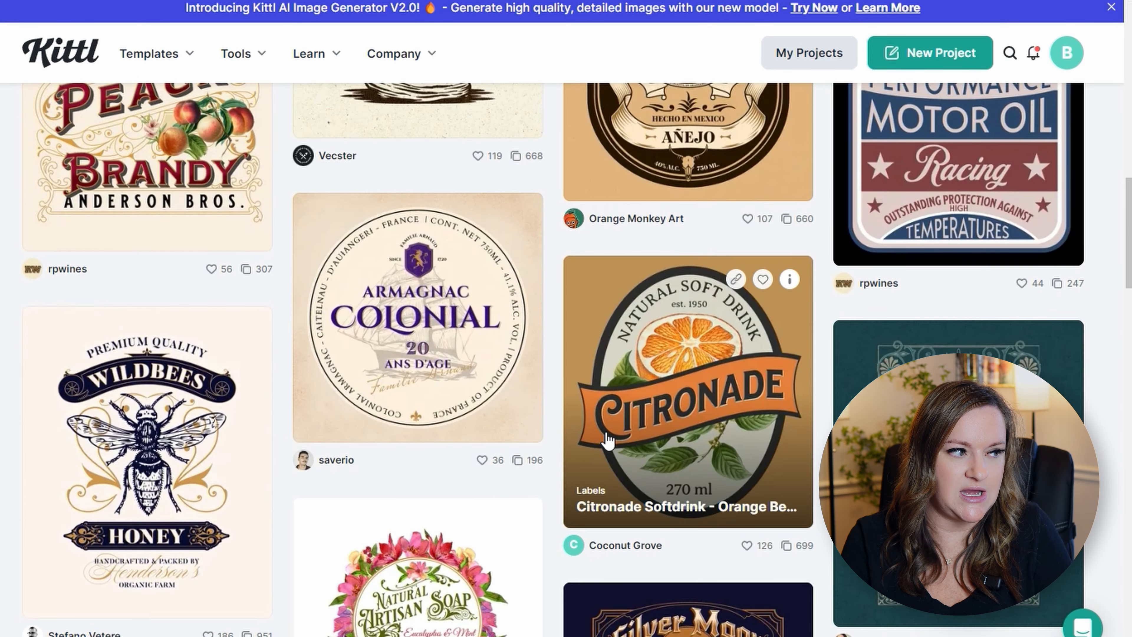
{"action": "scroll", "coordinate": [608, 439], "scroll_direction": "up", "scroll_amount": 4}
{"action": "scroll", "coordinate": [608, 442], "scroll_direction": "down", "scroll_amount": 1}
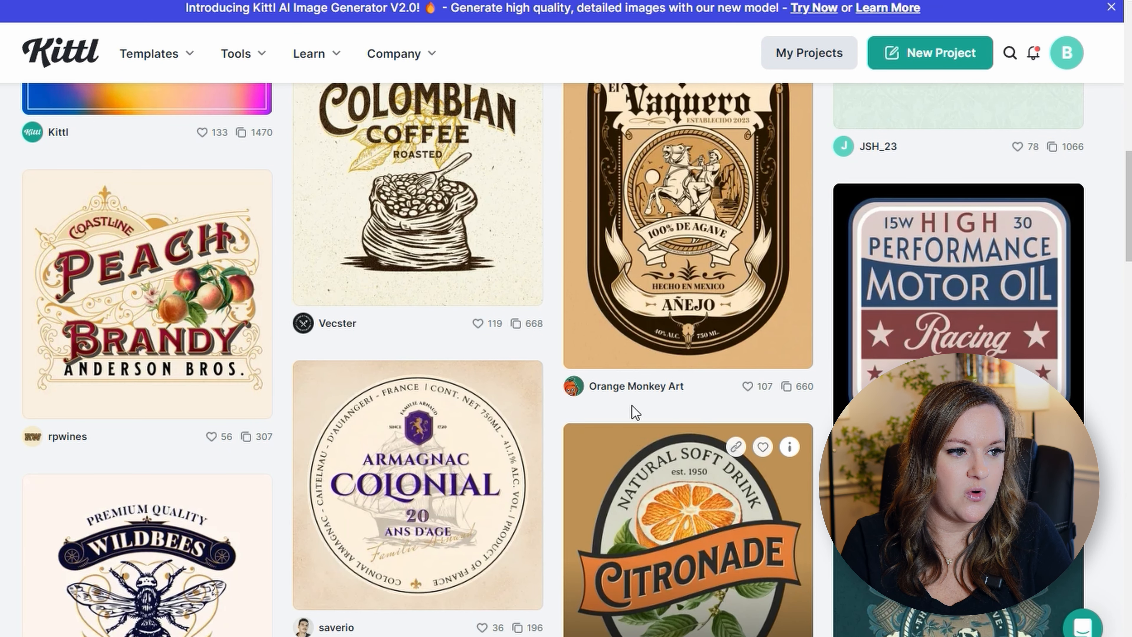
{"action": "left_click", "coordinate": [186, 282]}
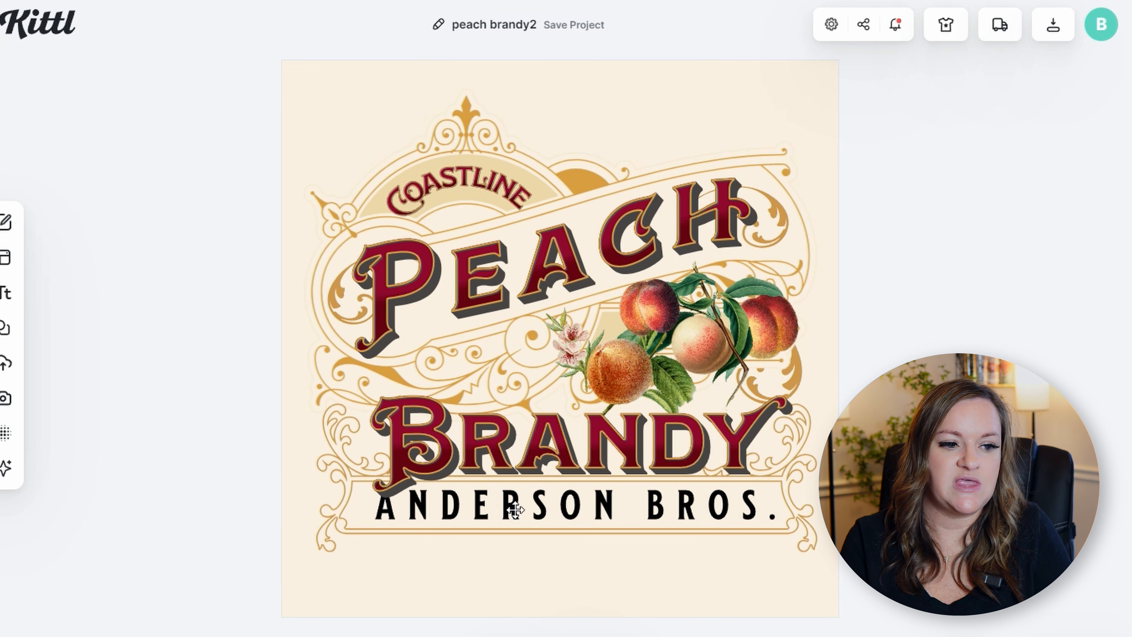
Replace the label's black Anderson Bros. line with a surname followed by "Family" and nudge it up within its frame.
{"action": "left_click", "coordinate": [499, 507]}
{"action": "left_click", "coordinate": [480, 503]}
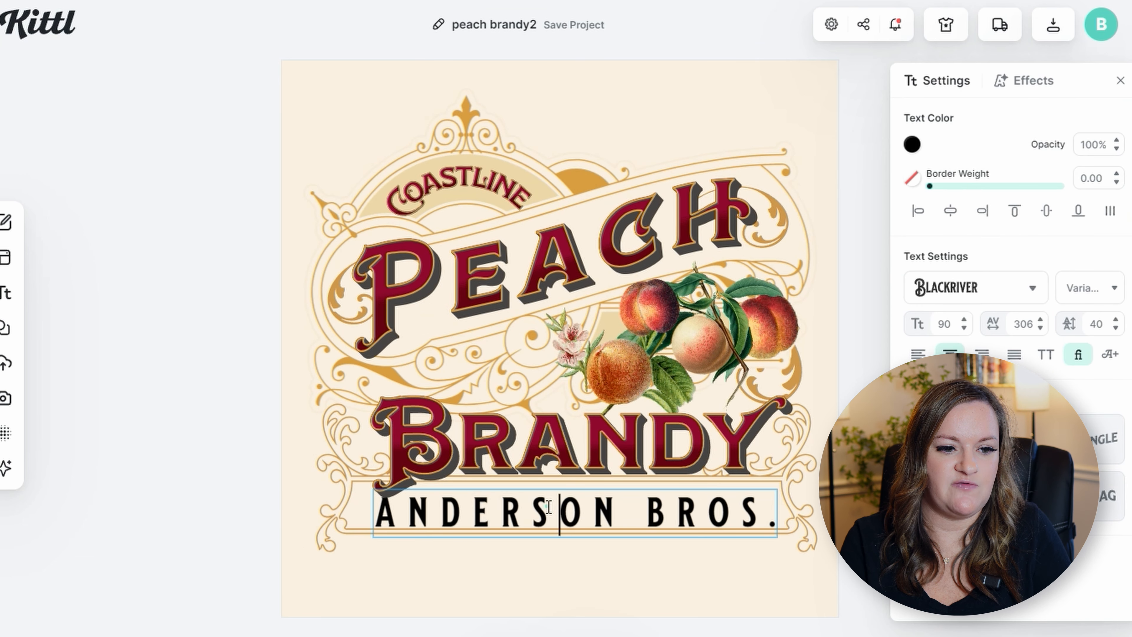
{"action": "left_click", "coordinate": [541, 508]}
{"action": "left_click_drag", "start_coordinate": [625, 504], "coordinate": [385, 518]}
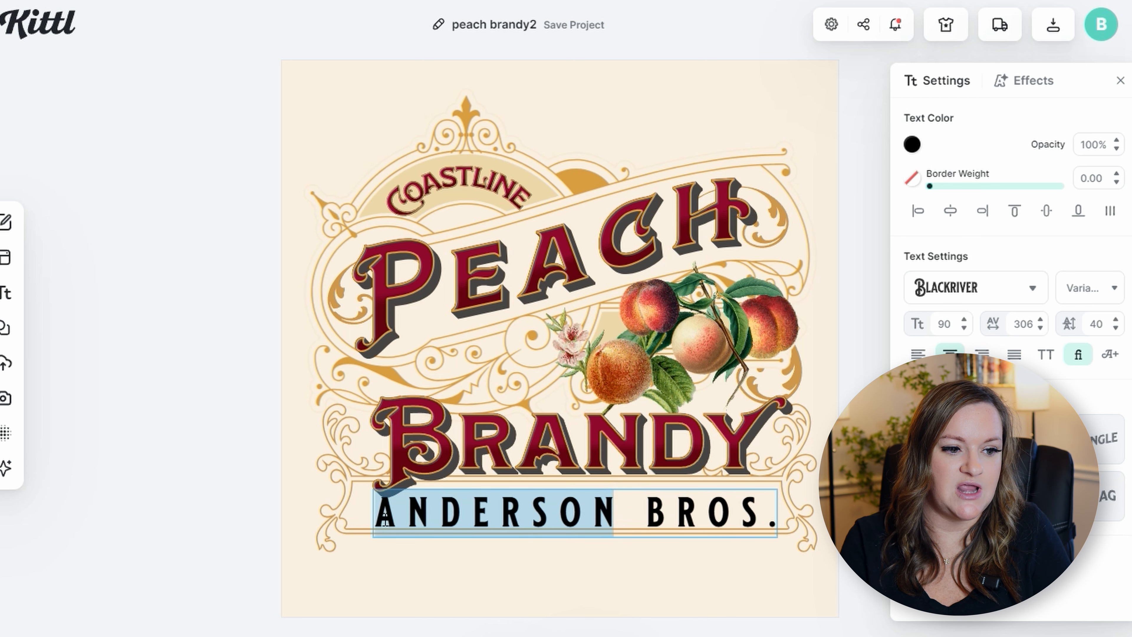
{"action": "left_click", "coordinate": [758, 515]}
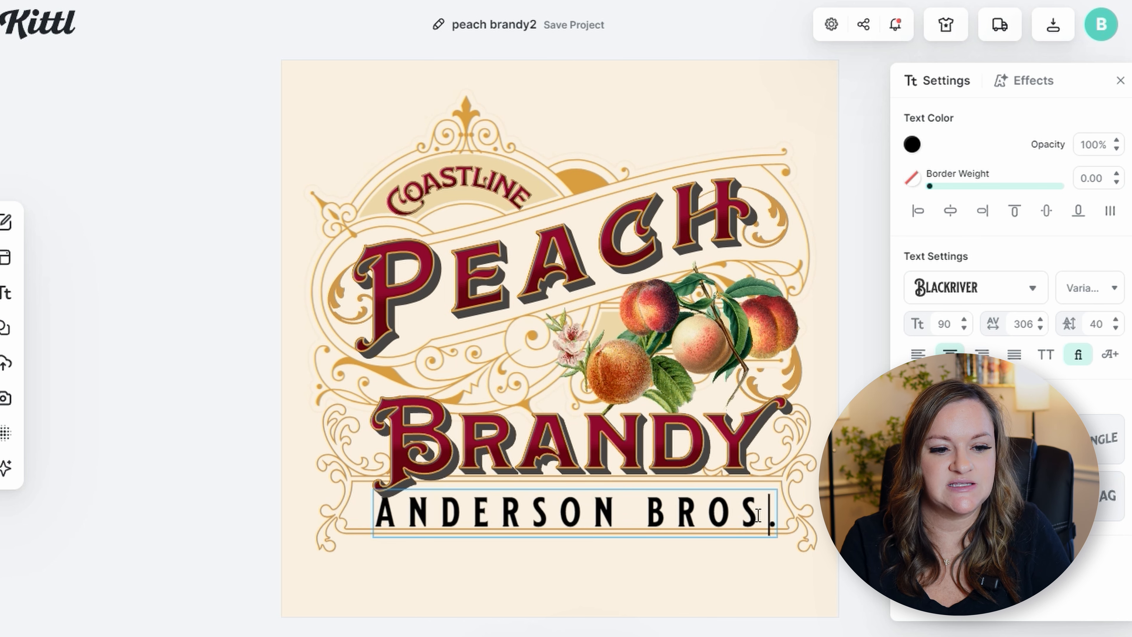
{"action": "left_click_drag", "start_coordinate": [776, 516], "coordinate": [384, 513]}
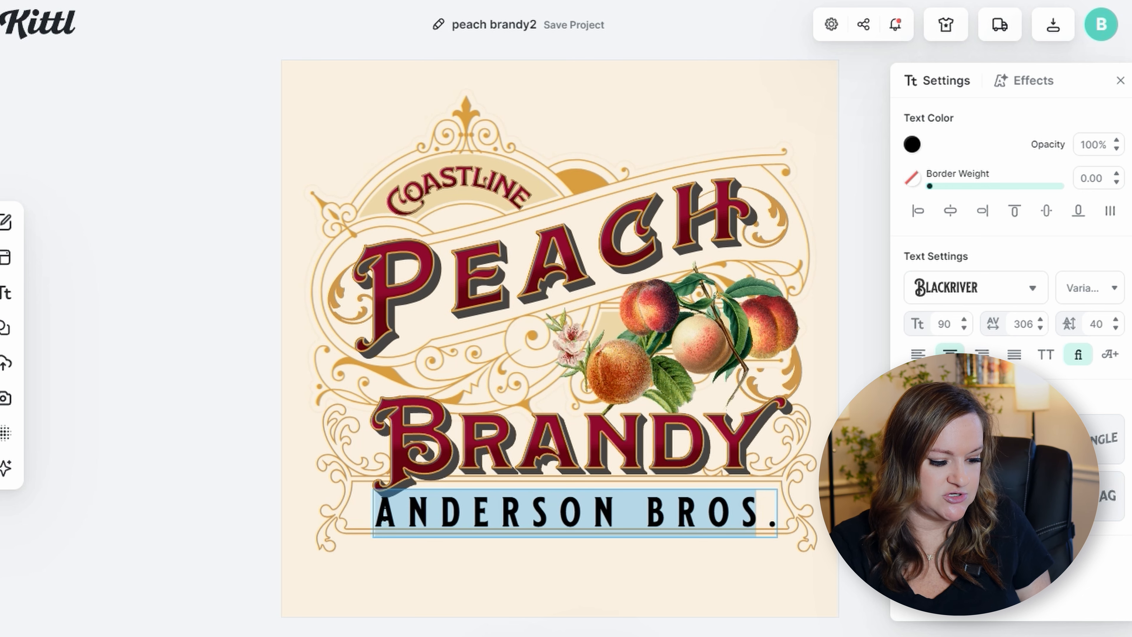
{"action": "type", "text": "Thomas"}
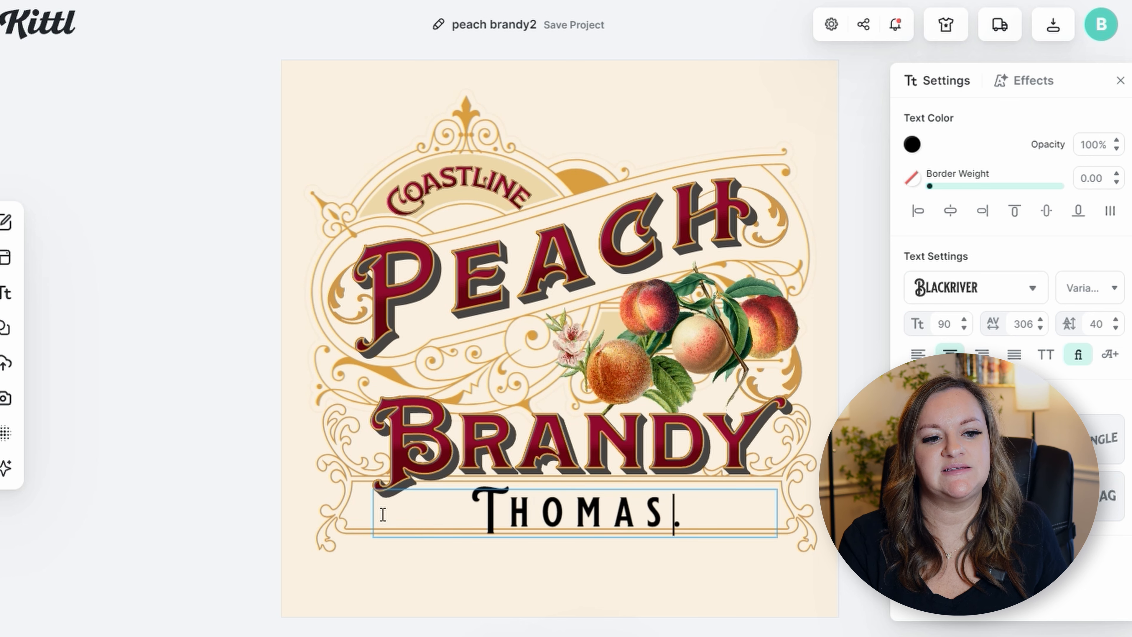
{"action": "type", "text": " Famil"}
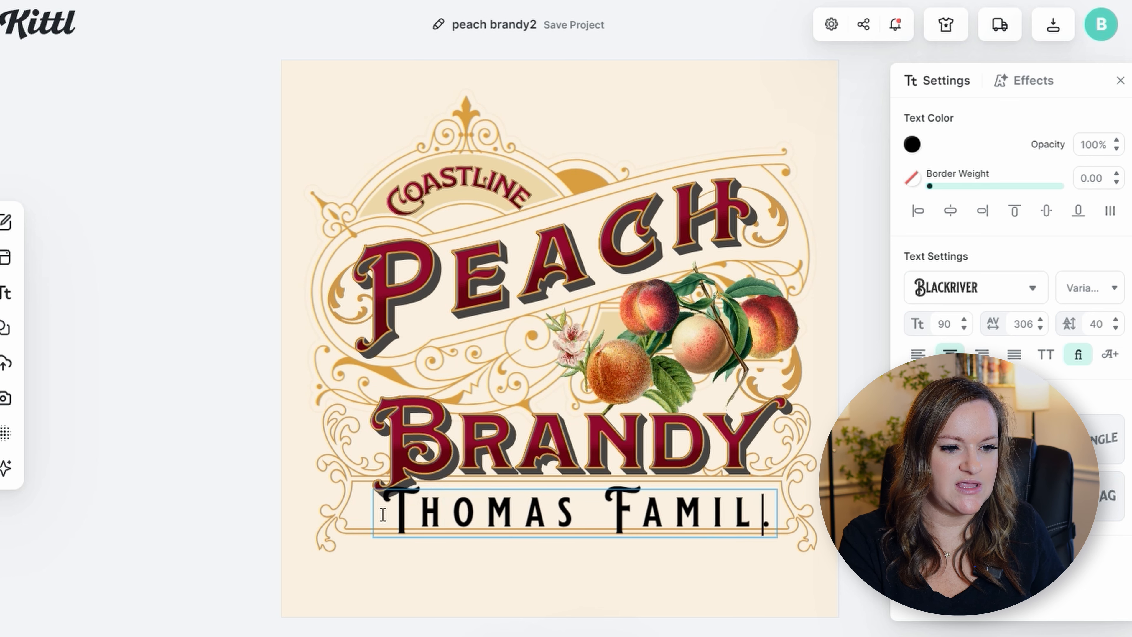
{"action": "type", "text": "y"}
{"action": "key", "text": "Delete"}
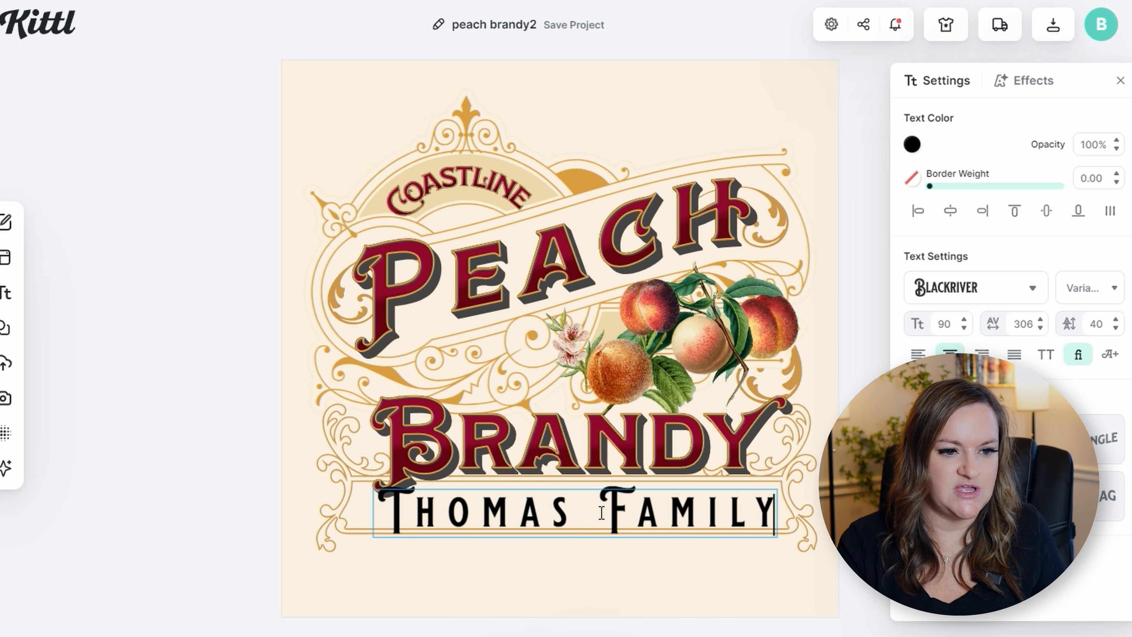
{"action": "left_click", "coordinate": [574, 582]}
{"action": "left_click_drag", "start_coordinate": [554, 522], "coordinate": [566, 517]}
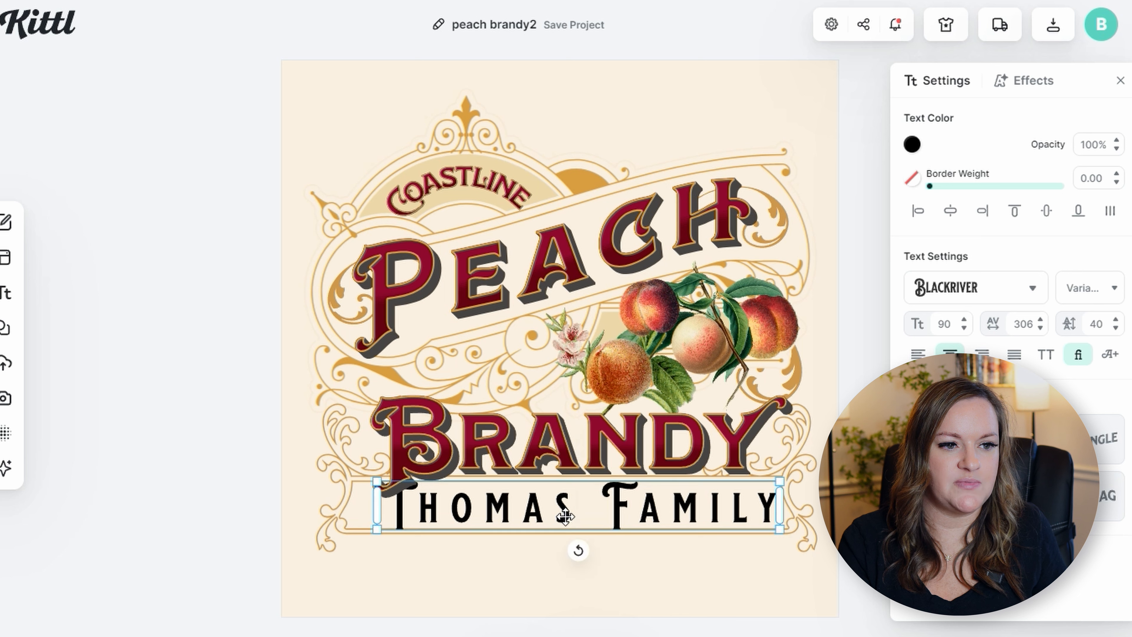
Change the word "Brandy" on the label to "Wines".
{"action": "double_click", "coordinate": [618, 446]}
{"action": "double_click", "coordinate": [619, 446]}
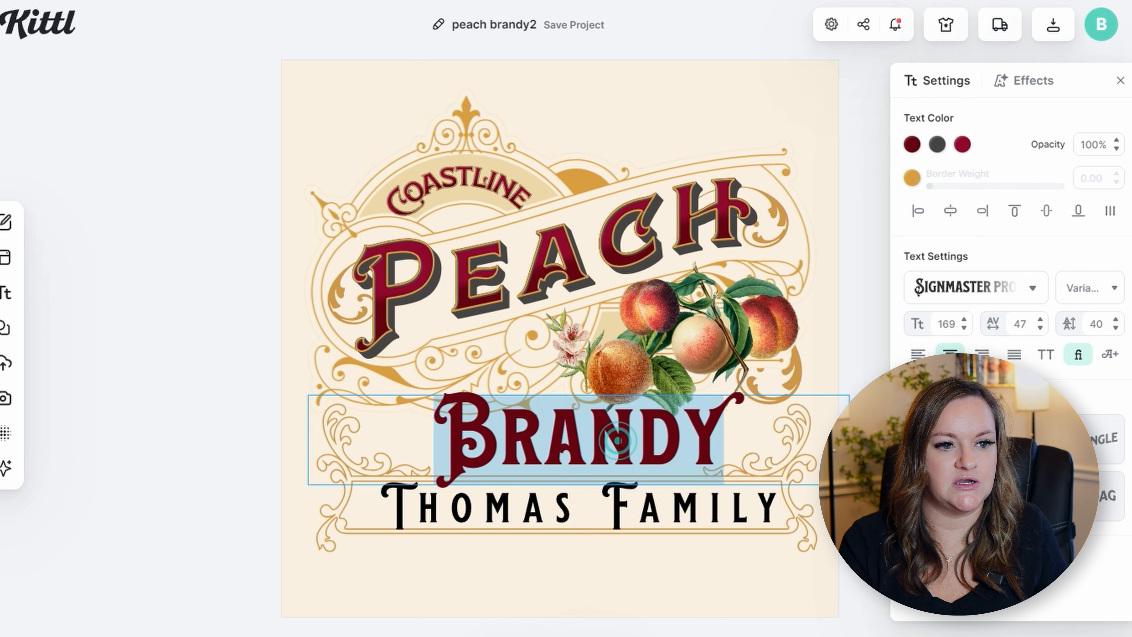
{"action": "type", "text": "WINES"}
{"action": "key", "text": "Escape"}
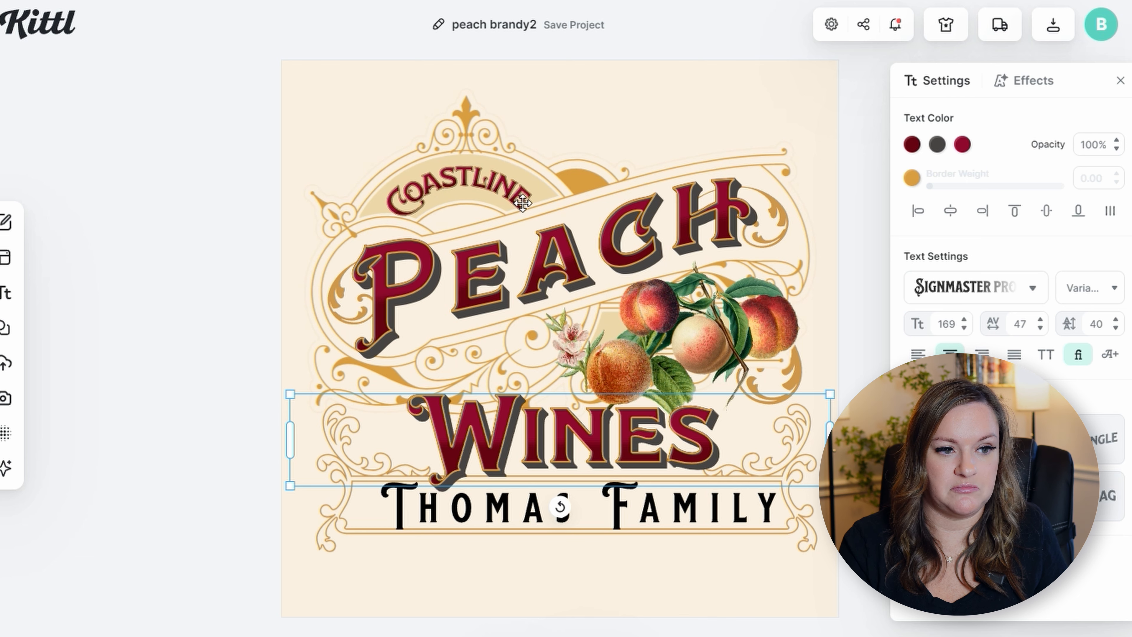
Replace the word "Coastline" in the label's upper arch with "PALISIDE".
{"action": "double_click", "coordinate": [526, 183]}
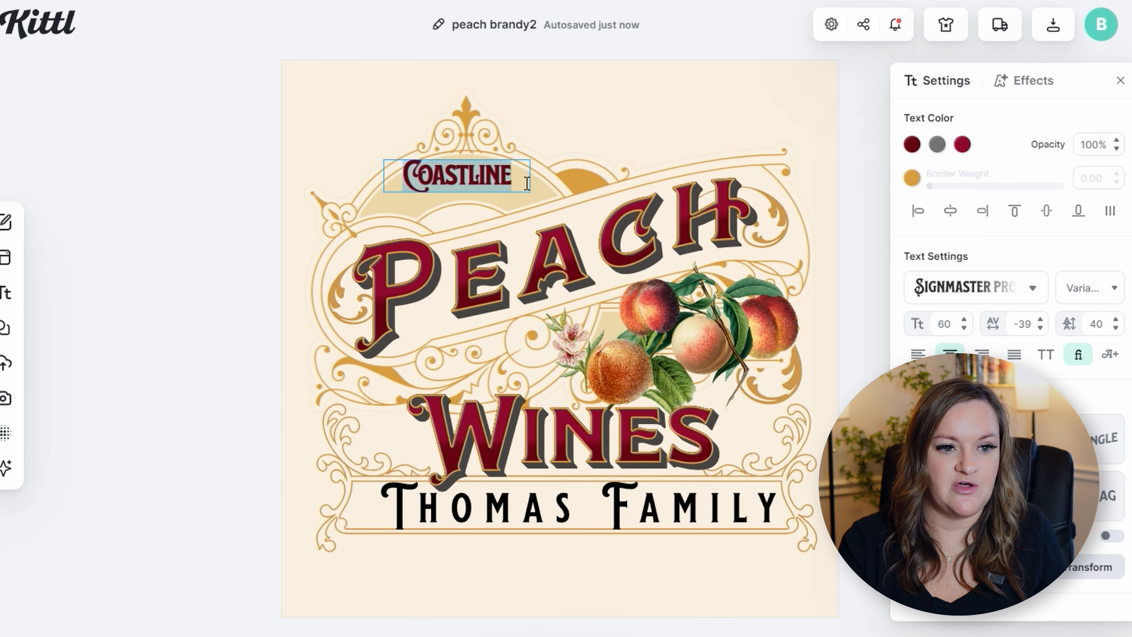
{"action": "type", "text": "PALISIDE"}
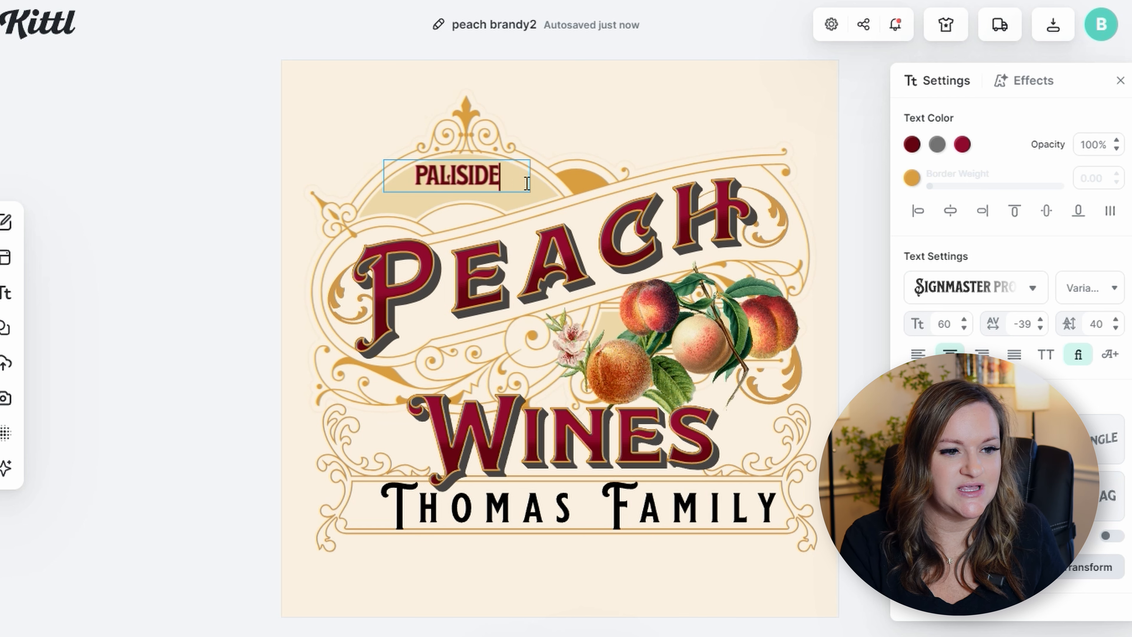
{"action": "key", "text": "Escape"}
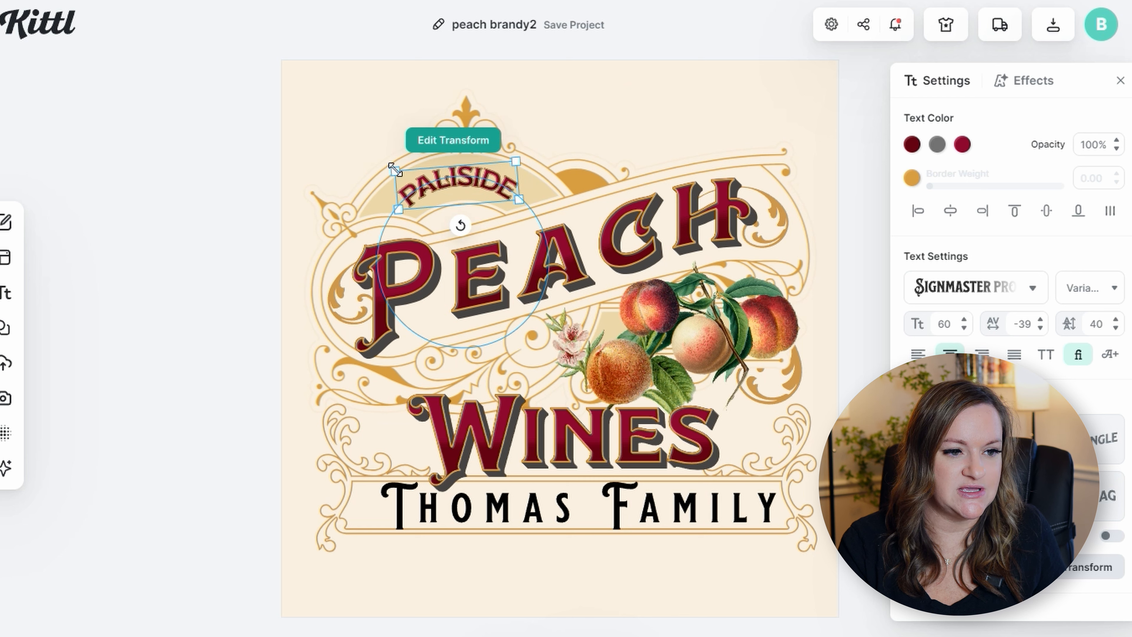
Enlarge the arched PALISIDE text and slightly level its tilt so it fits centrally within the label's upper arch band.
{"action": "left_click_drag", "start_coordinate": [395, 170], "coordinate": [382, 168]}
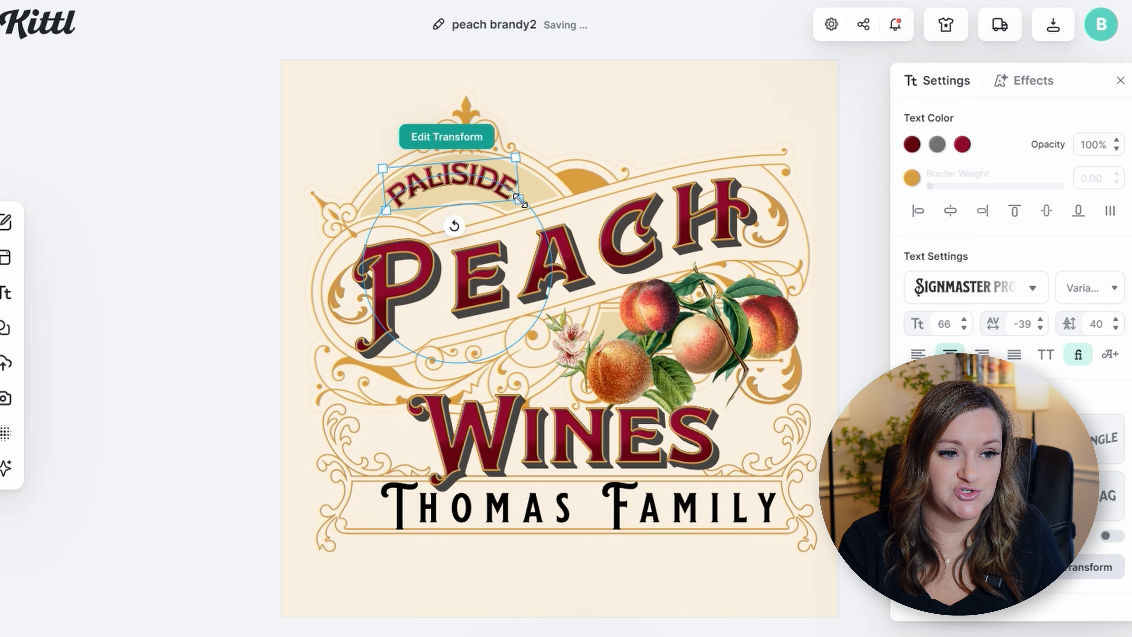
{"action": "left_click_drag", "start_coordinate": [519, 200], "coordinate": [540, 214]}
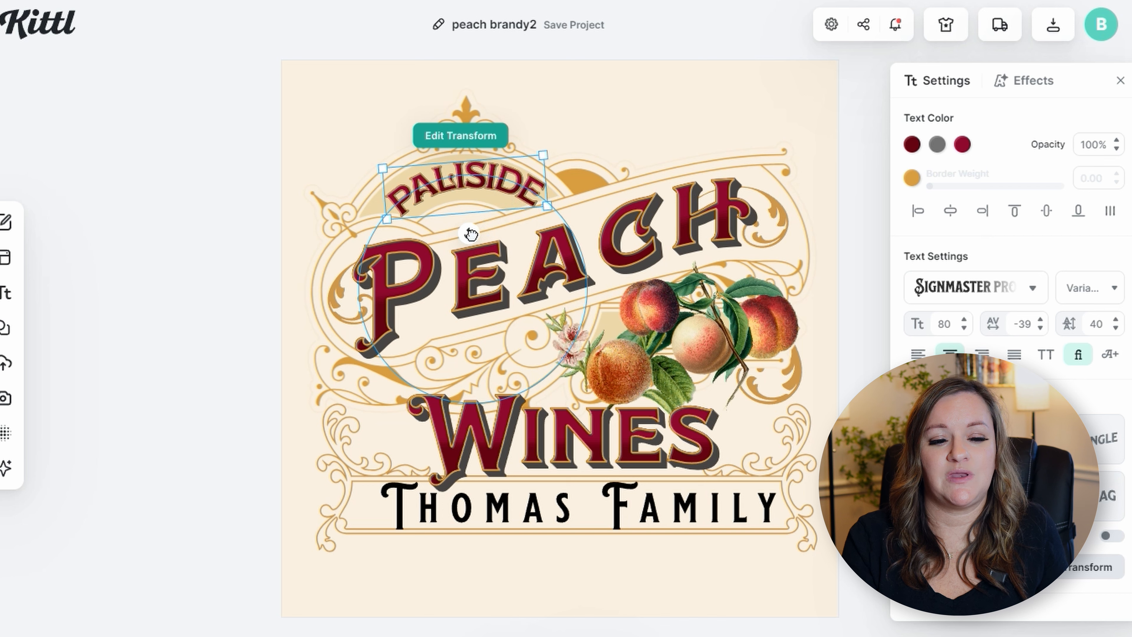
{"action": "left_click_drag", "start_coordinate": [471, 234], "coordinate": [465, 233]}
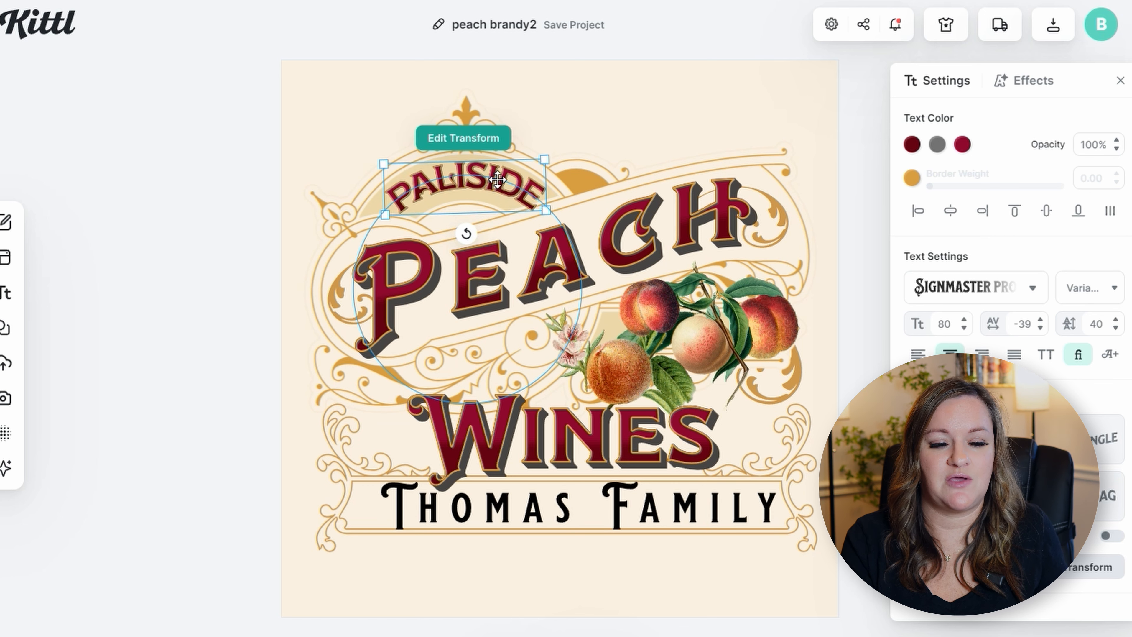
{"action": "mouse_move", "coordinate": [528, 175]}
{"action": "left_mouse_down"}
{"action": "mouse_move", "coordinate": [538, 211]}
{"action": "mouse_move", "coordinate": [525, 174]}
{"action": "left_mouse_up"}
{"action": "left_click", "coordinate": [662, 111]}
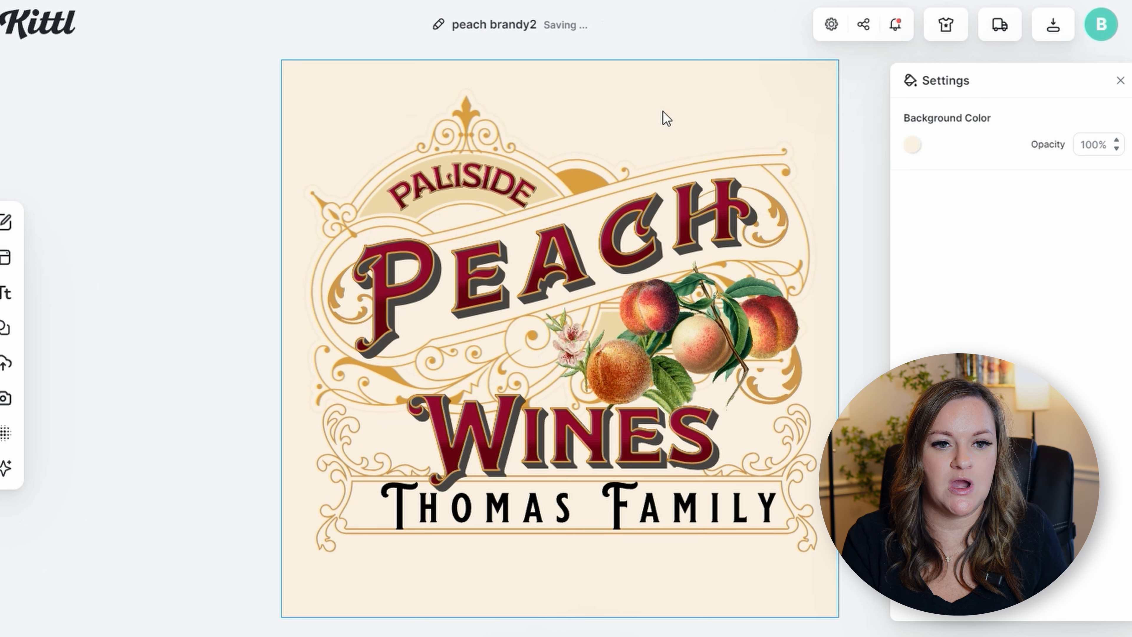
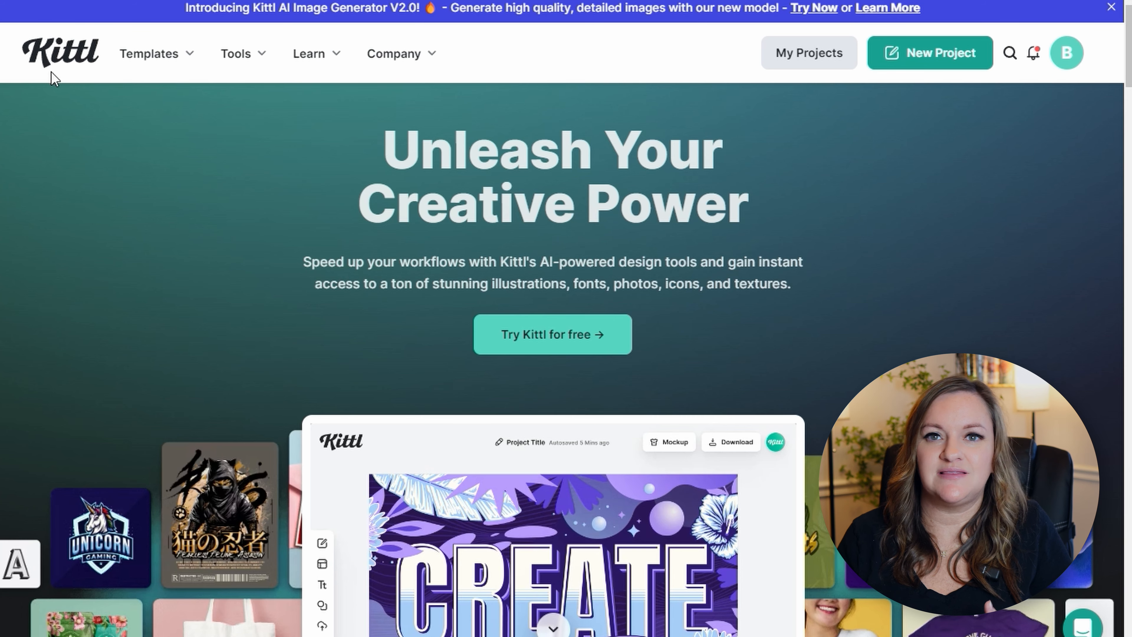
Create a new project with a 5000 × 5000 pixel artboard at 300 DPI.
{"action": "mouse_move", "coordinate": [156, 54]}
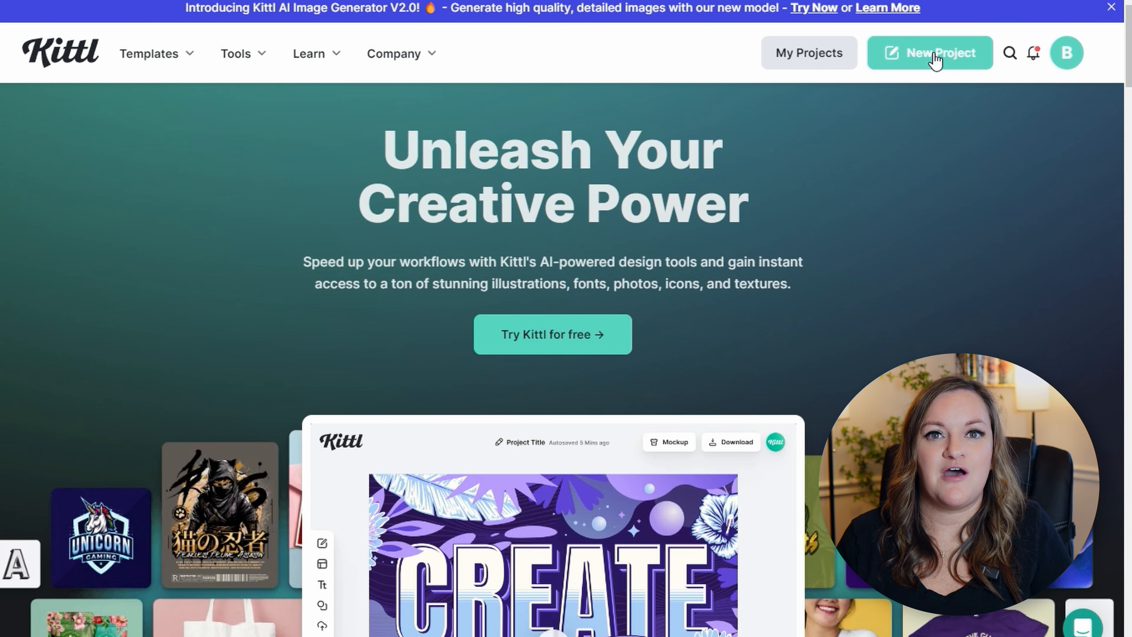
{"action": "left_click", "coordinate": [933, 52]}
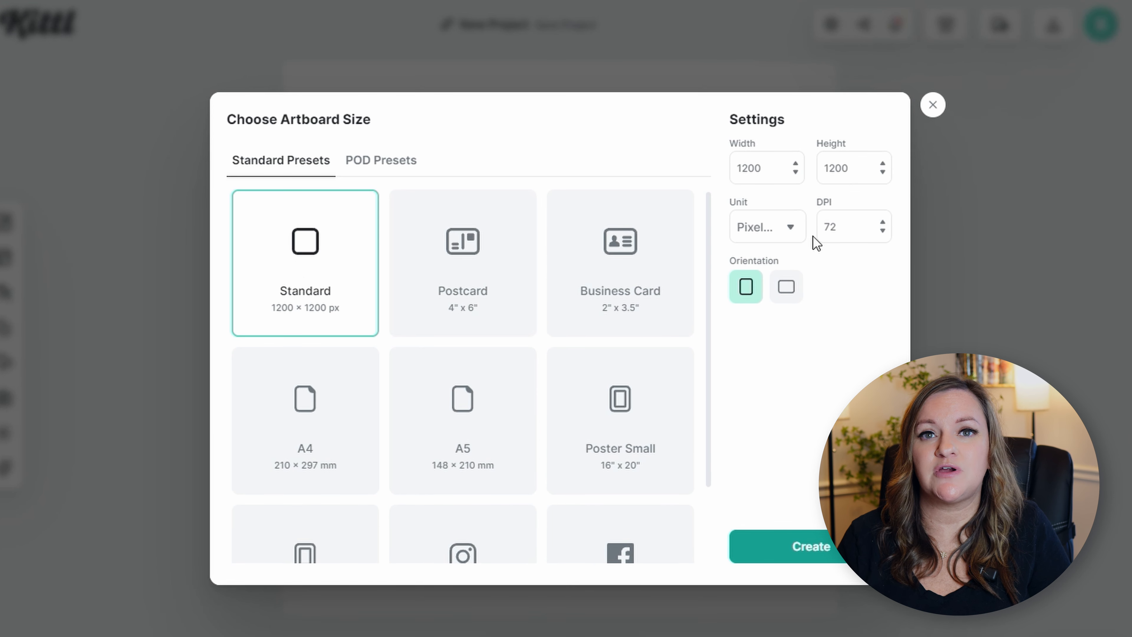
{"action": "double_click", "coordinate": [845, 224]}
{"action": "type", "text": "300"}
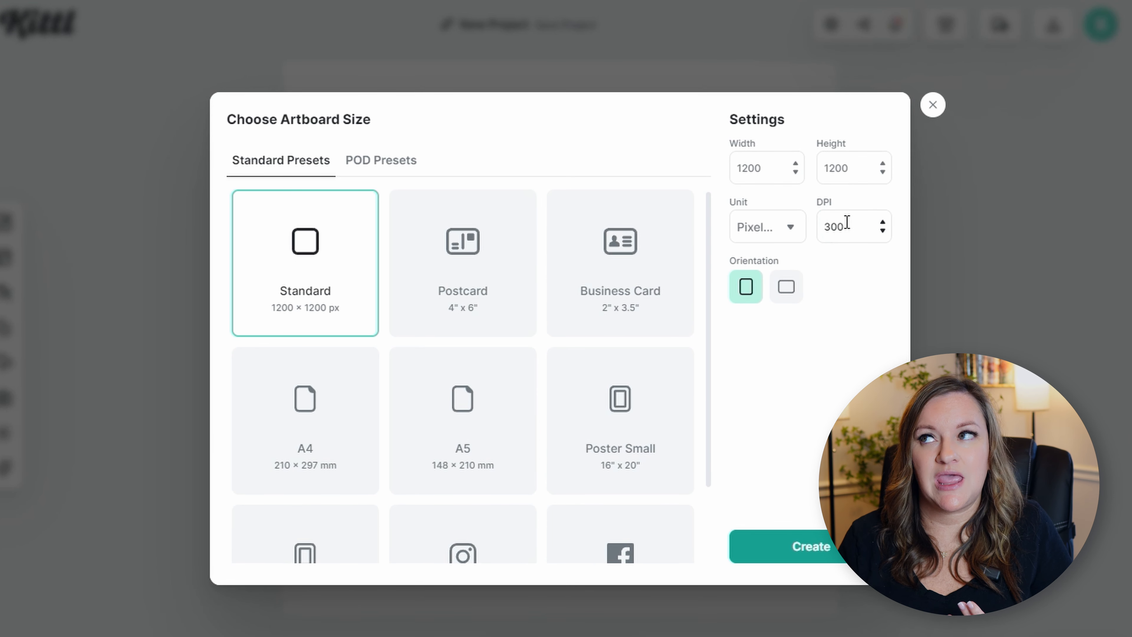
{"action": "left_click", "coordinate": [657, 144]}
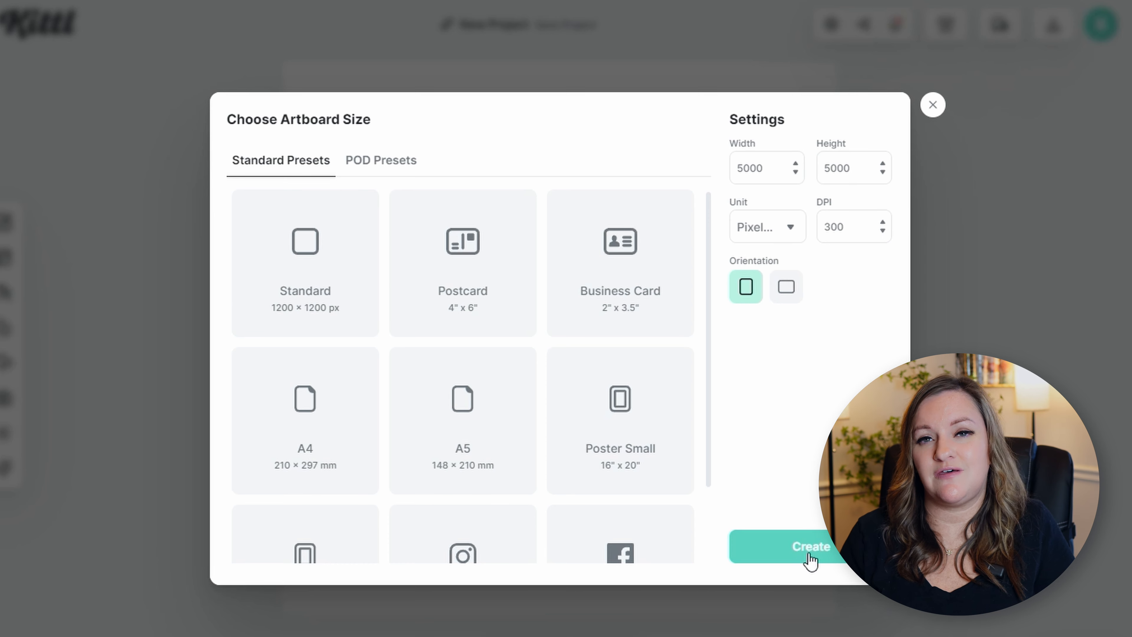
{"action": "left_click", "coordinate": [828, 541]}
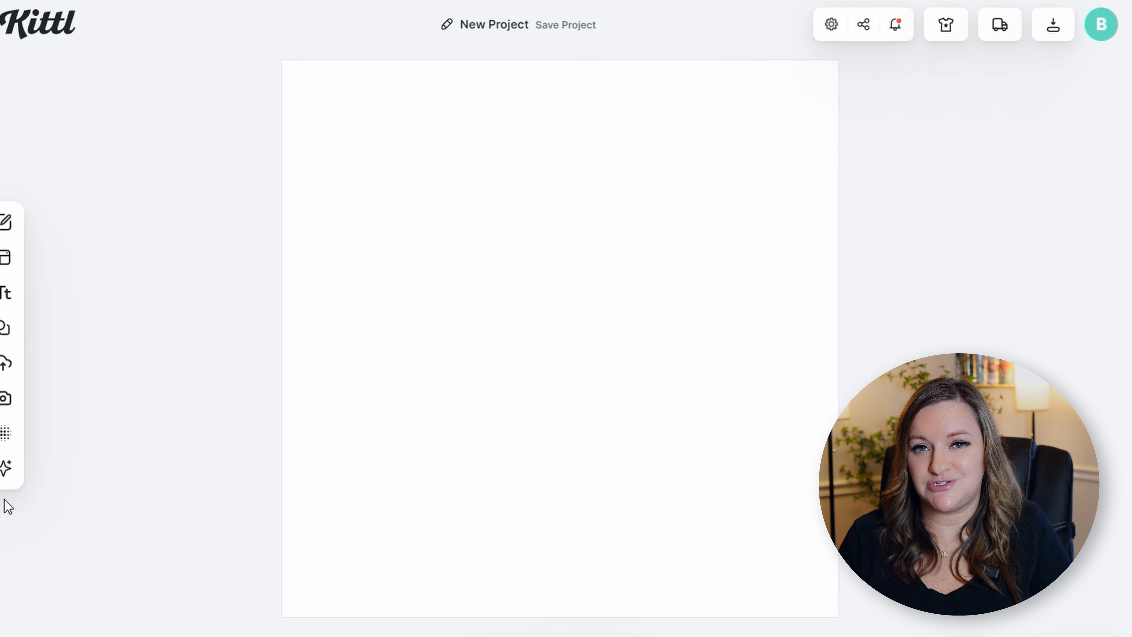
Open the Kittl AI image generator and begin the prompt with "a rustic collage of sunflowers and butterflies".
{"action": "mouse_move", "coordinate": [3, 471]}
{"action": "left_click", "coordinate": [51, 470]}
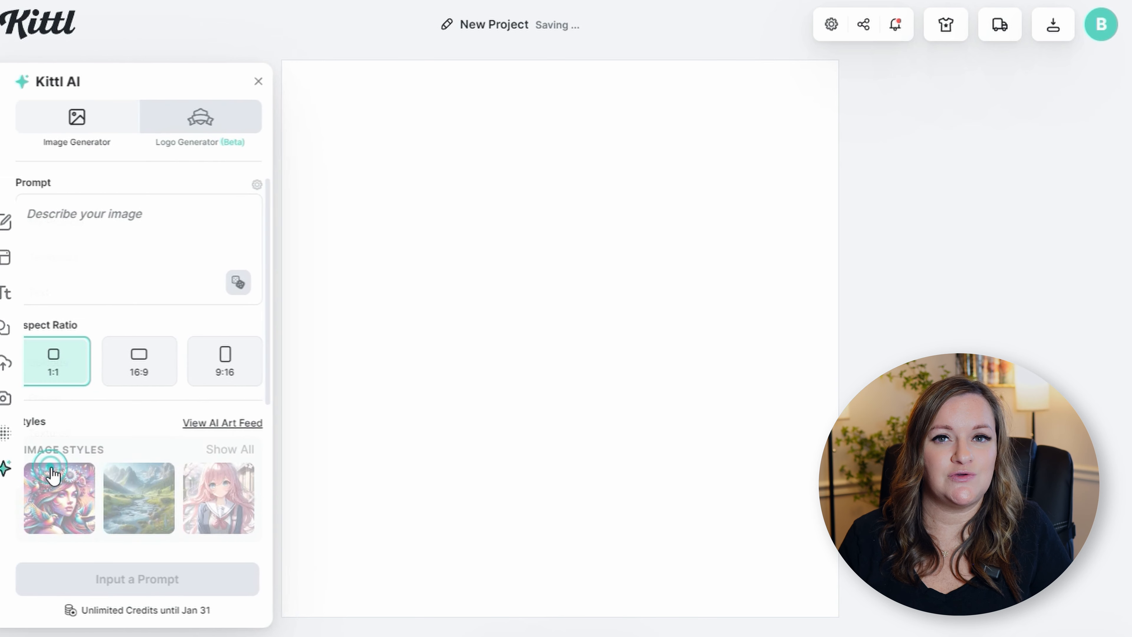
{"action": "left_click", "coordinate": [209, 216]}
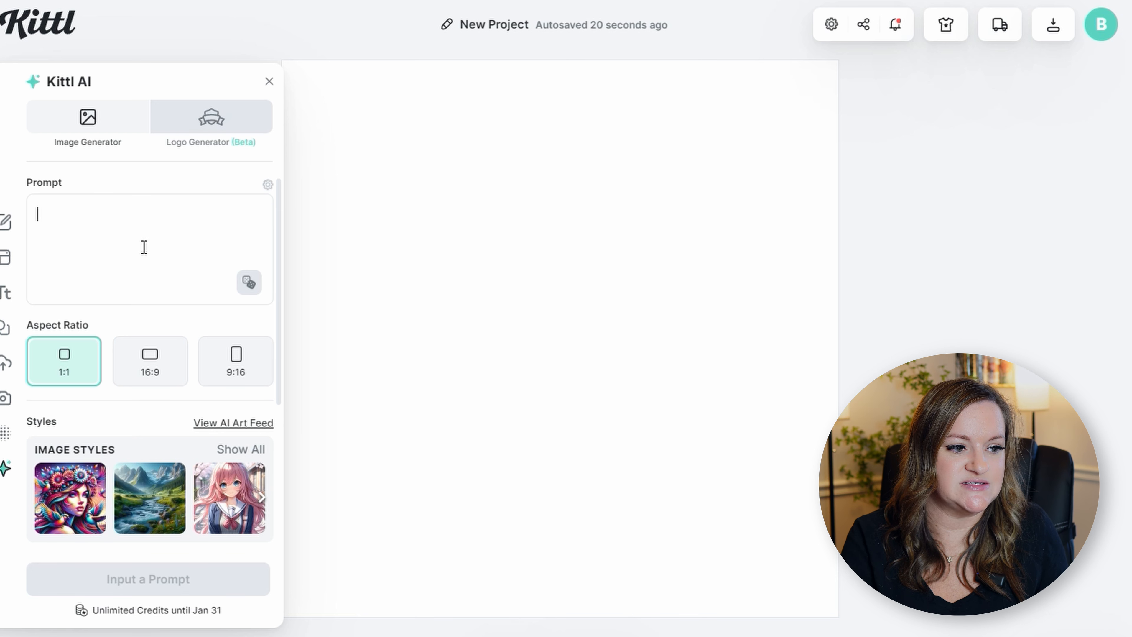
{"action": "type", "text": "a coll"}
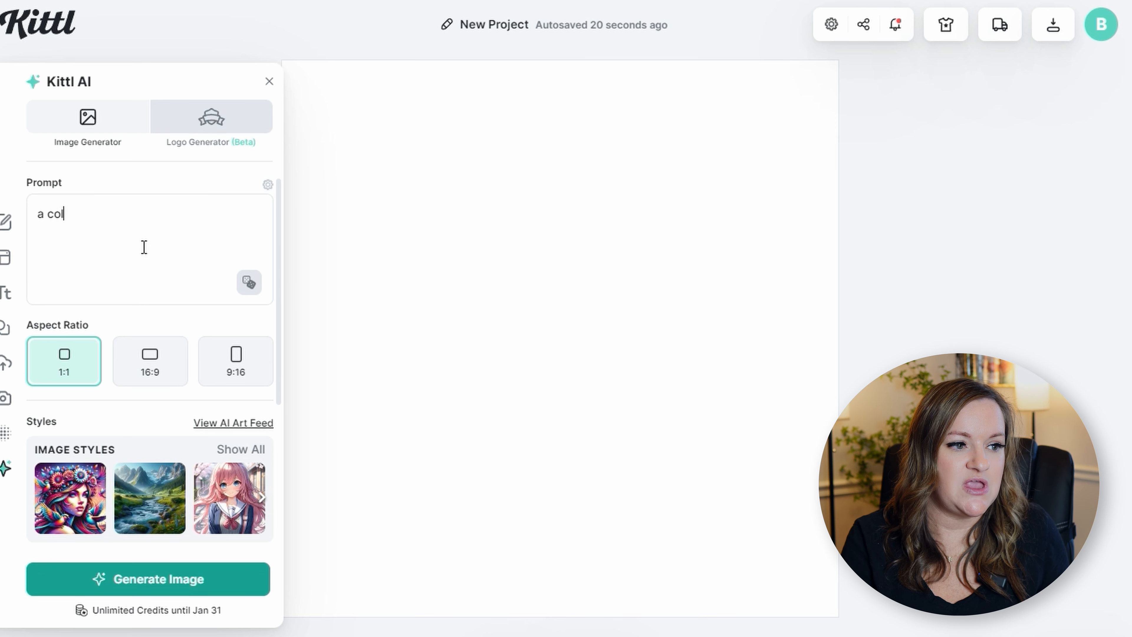
{"action": "key", "text": "BackSpace"}
{"action": "key", "text": "BackSpace"}
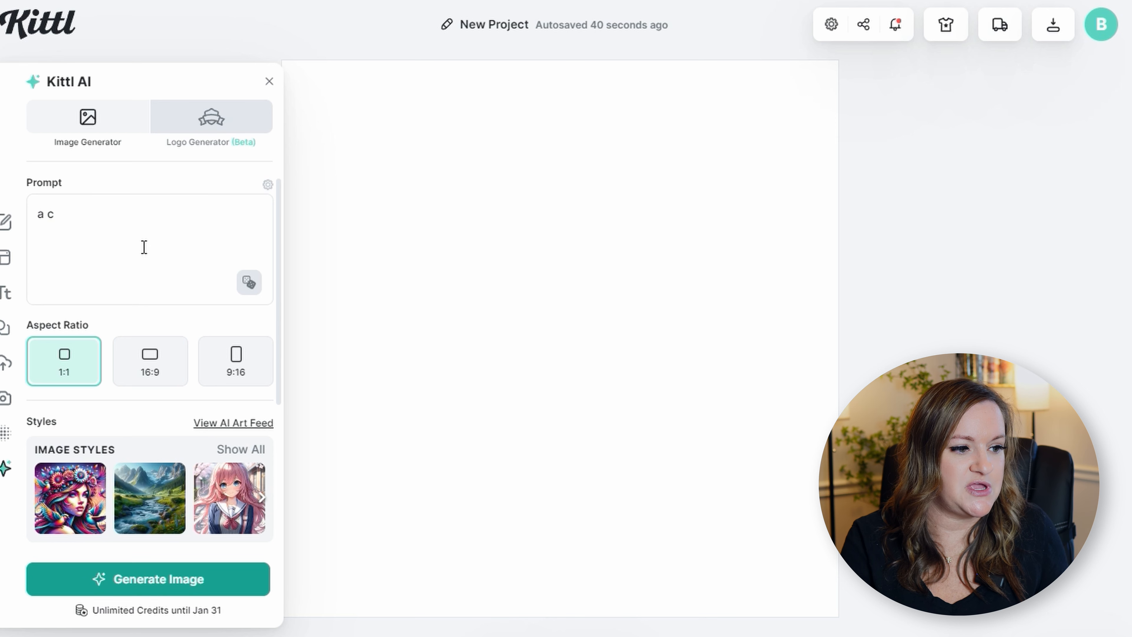
{"action": "type", "text": "rustic "}
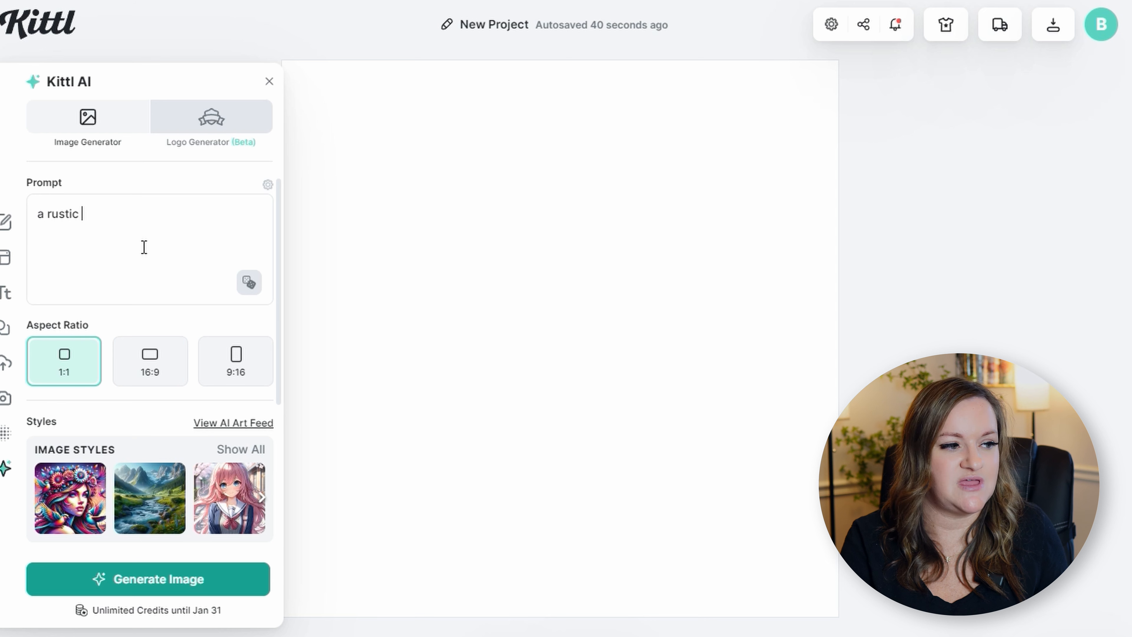
{"action": "type", "text": "collage of"}
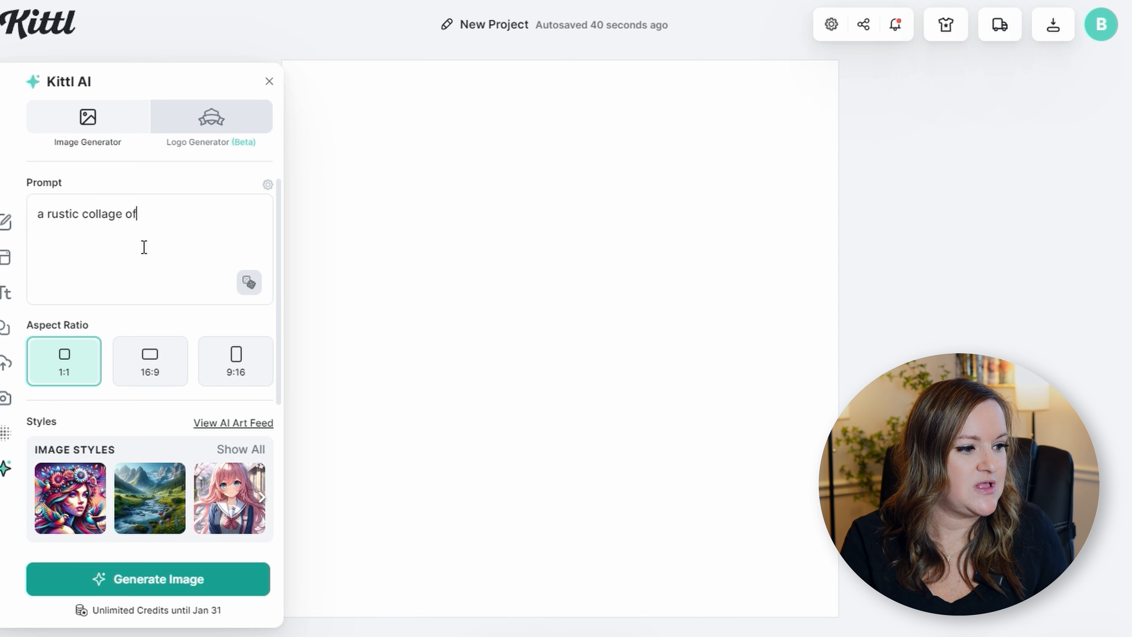
{"action": "type", "text": " sunflowers"}
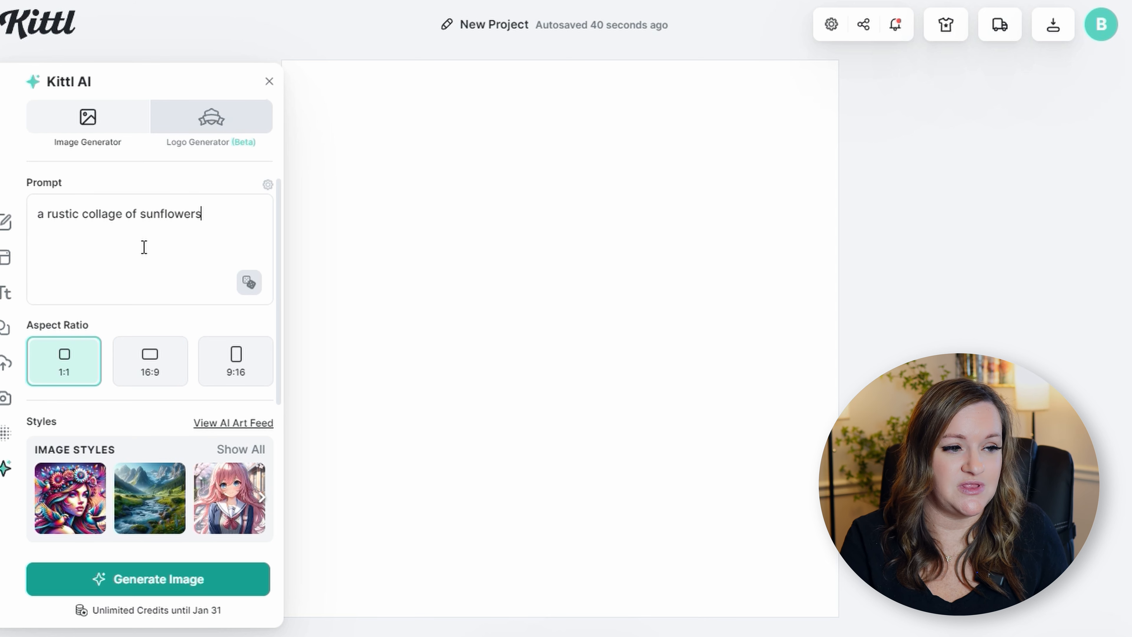
{"action": "type", "text": " and but"}
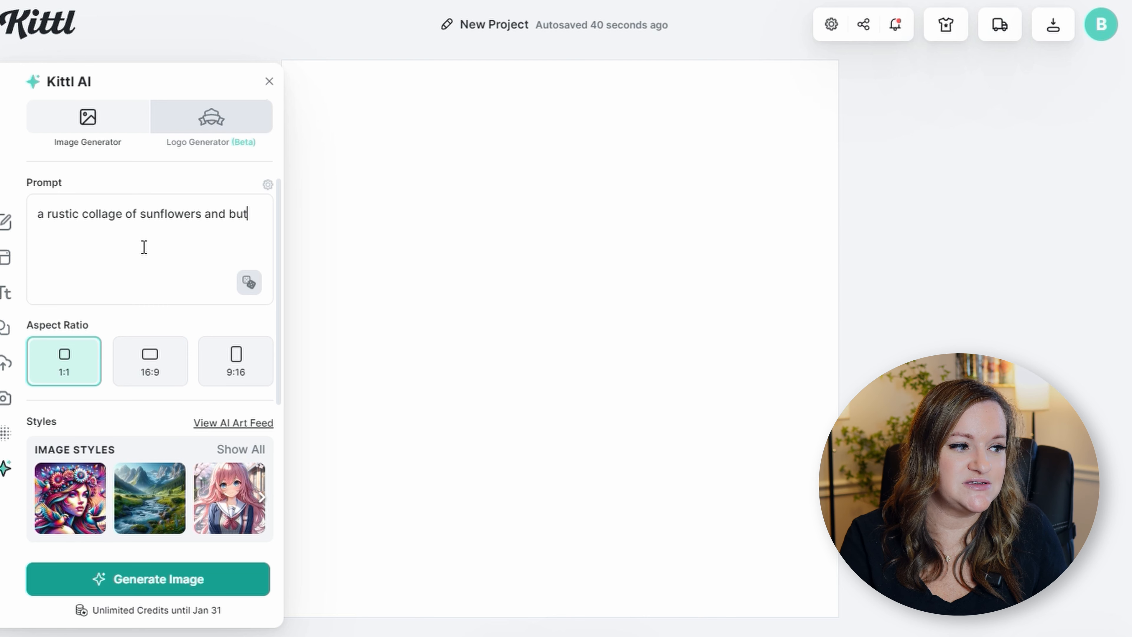
{"action": "type", "text": "terflies wi"}
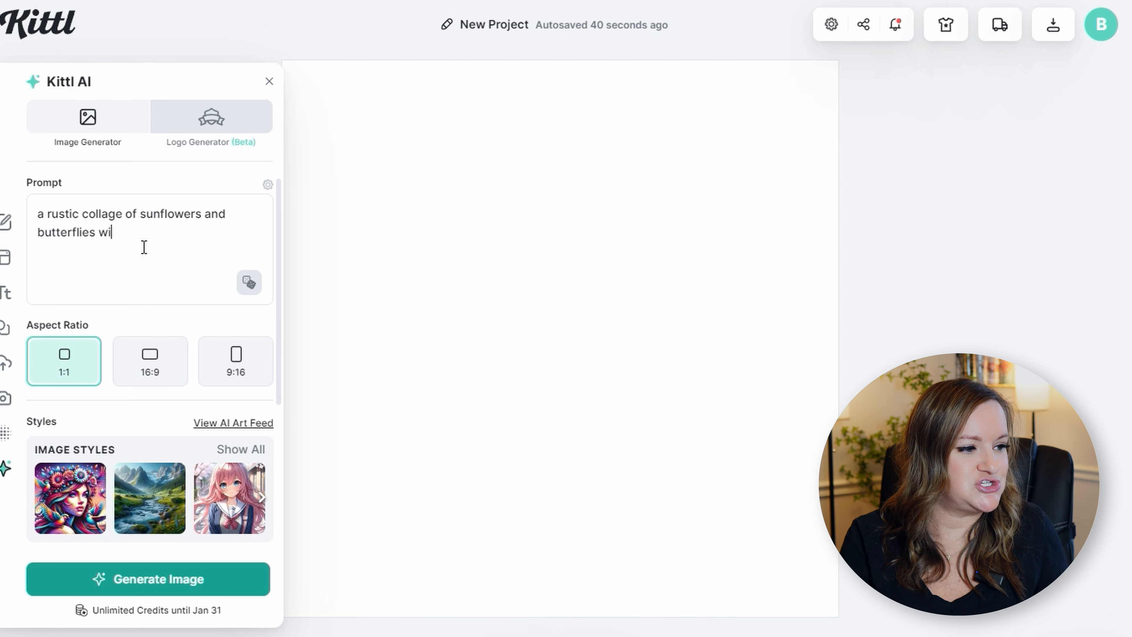
Complete the image prompt with "with the text in the center of the design that says "Welcome Home" rustic country theme".
{"action": "type", "text": "th the t"}
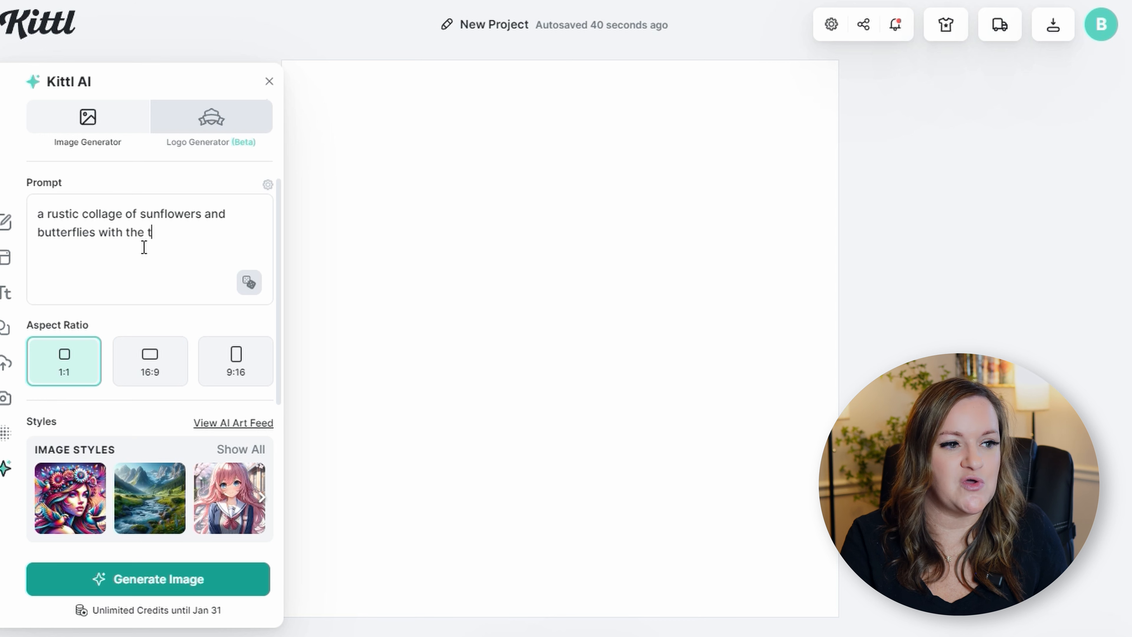
{"action": "type", "text": "ext in the"}
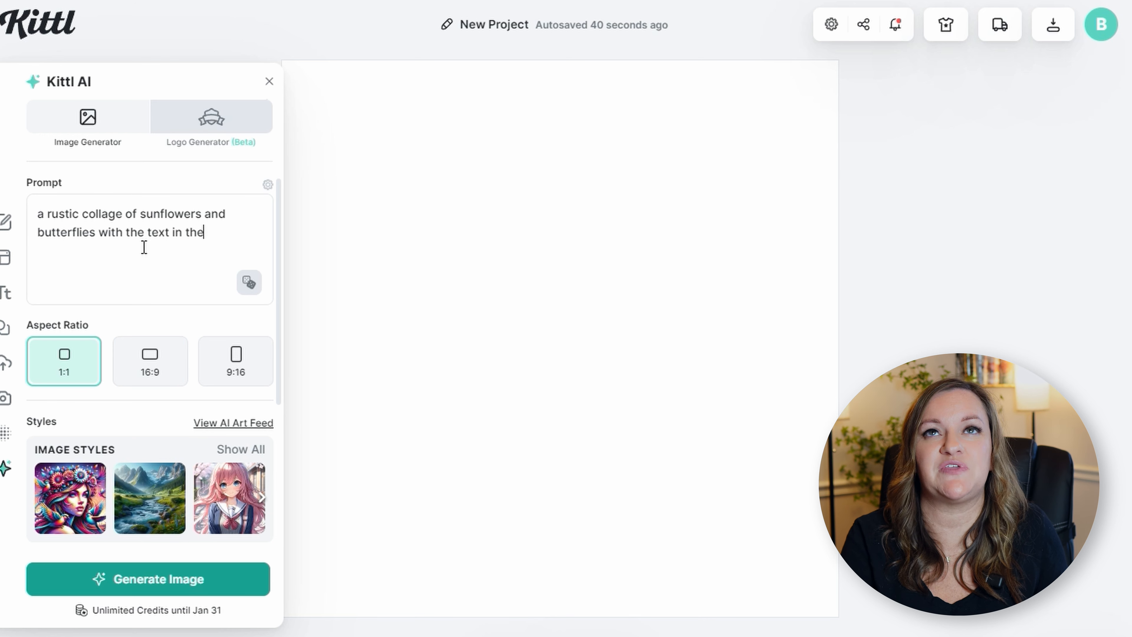
{"action": "type", "text": " center of the "}
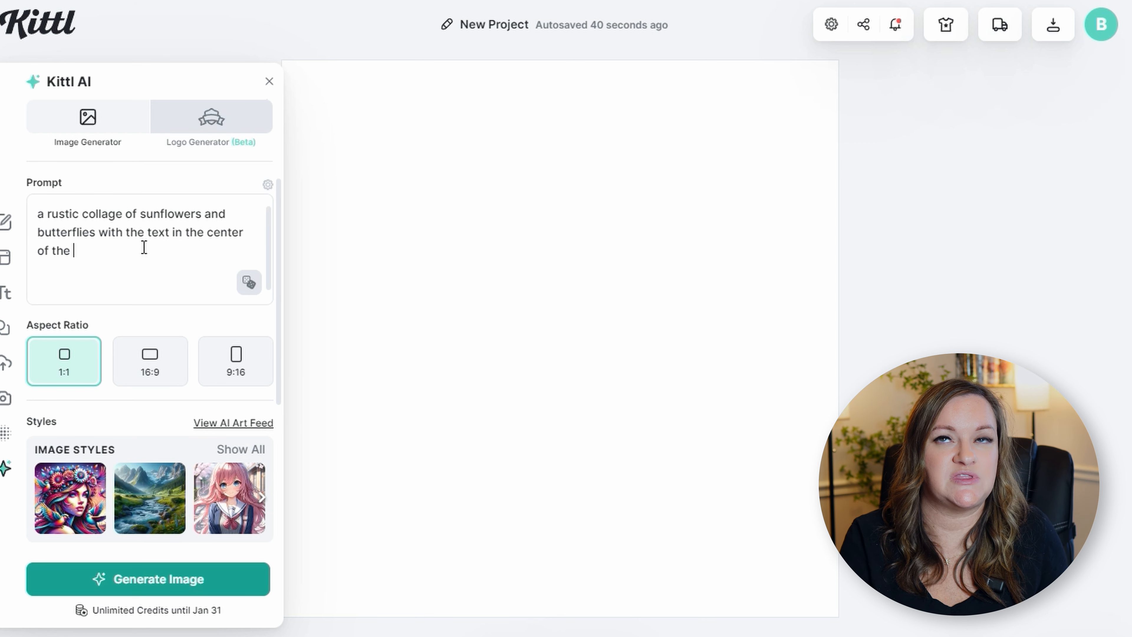
{"action": "type", "text": "design t"}
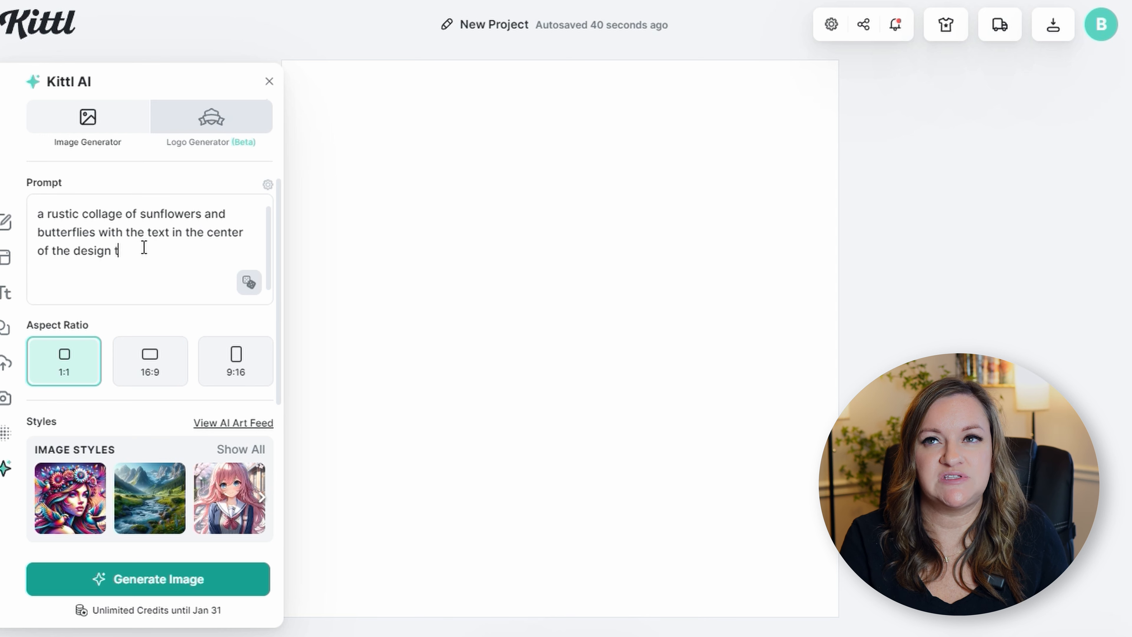
{"action": "type", "text": "hat says \""}
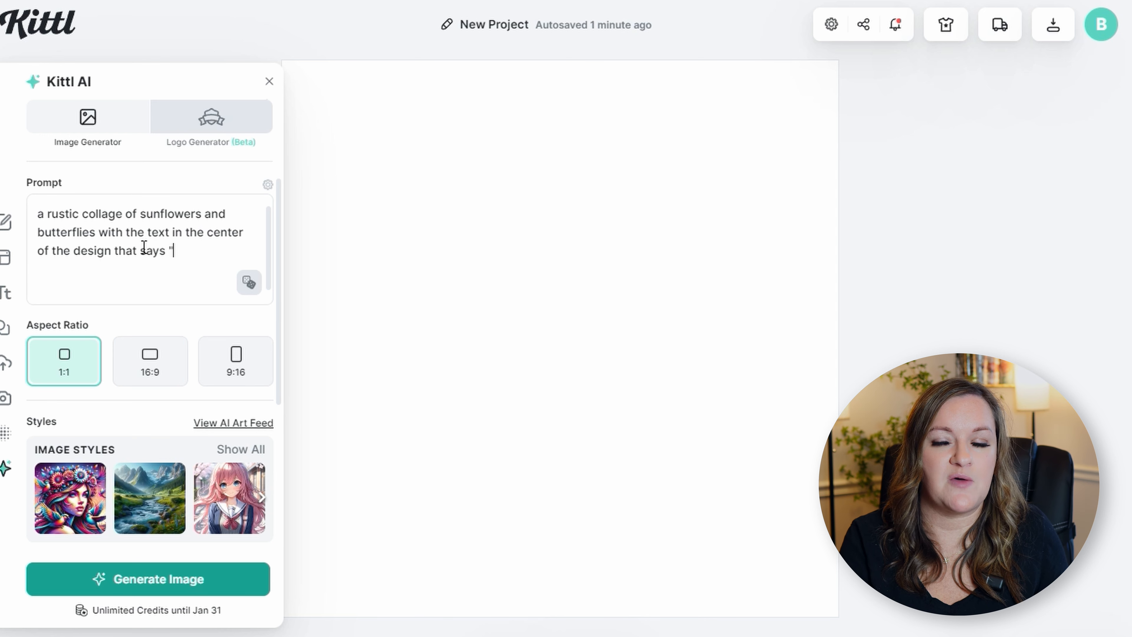
{"action": "type", "text": "Welcome"}
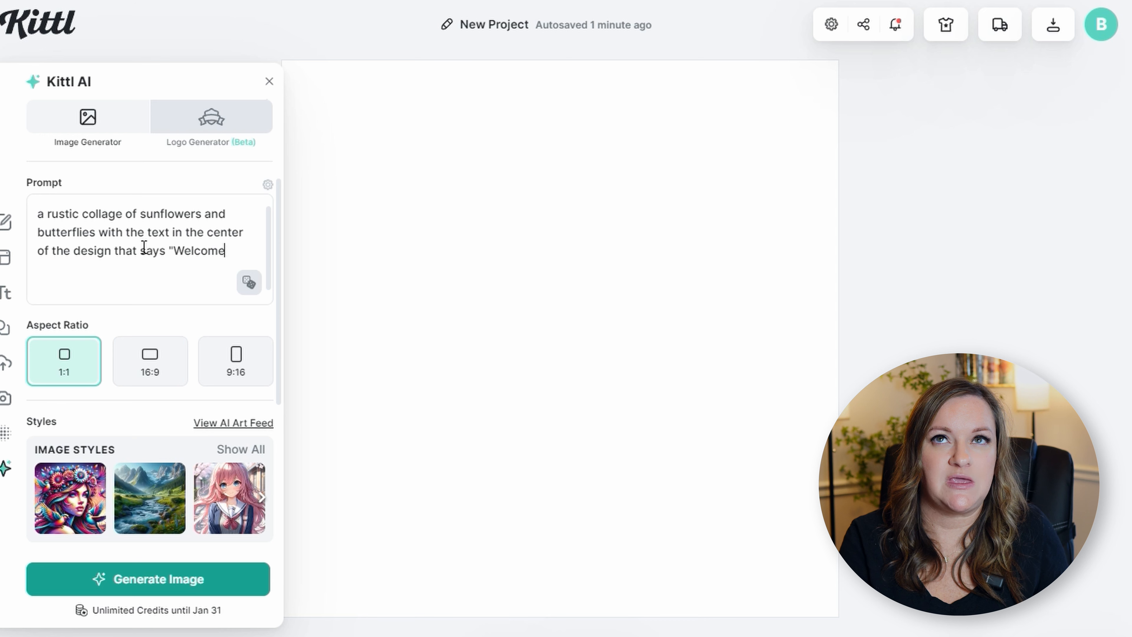
{"action": "type", "text": " Home"}
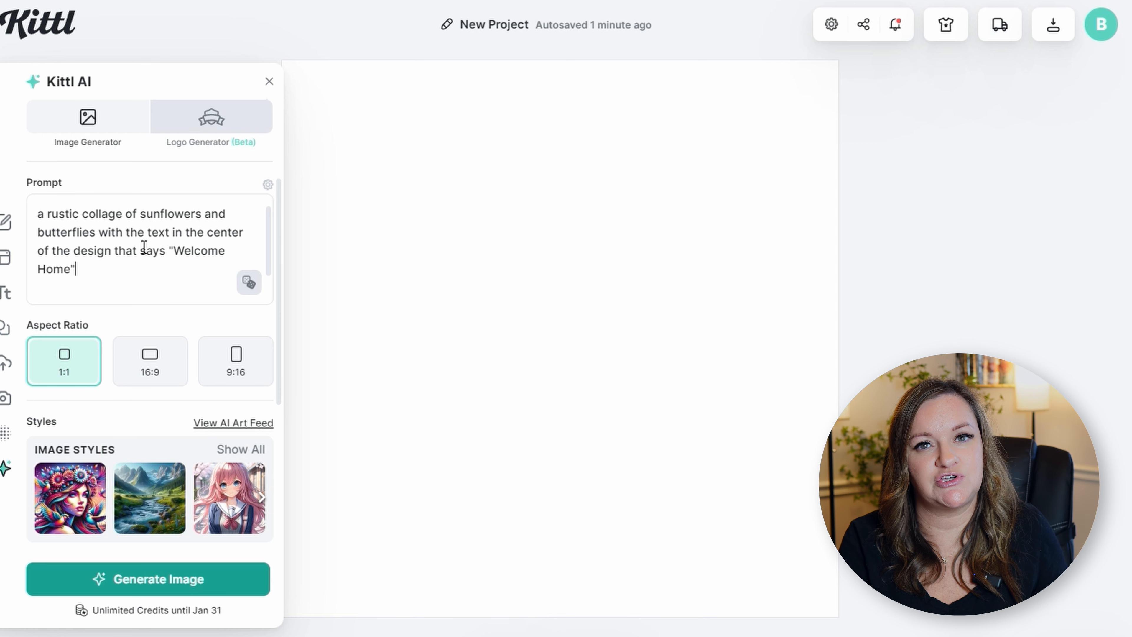
{"action": "type", "text": "\" rustic "}
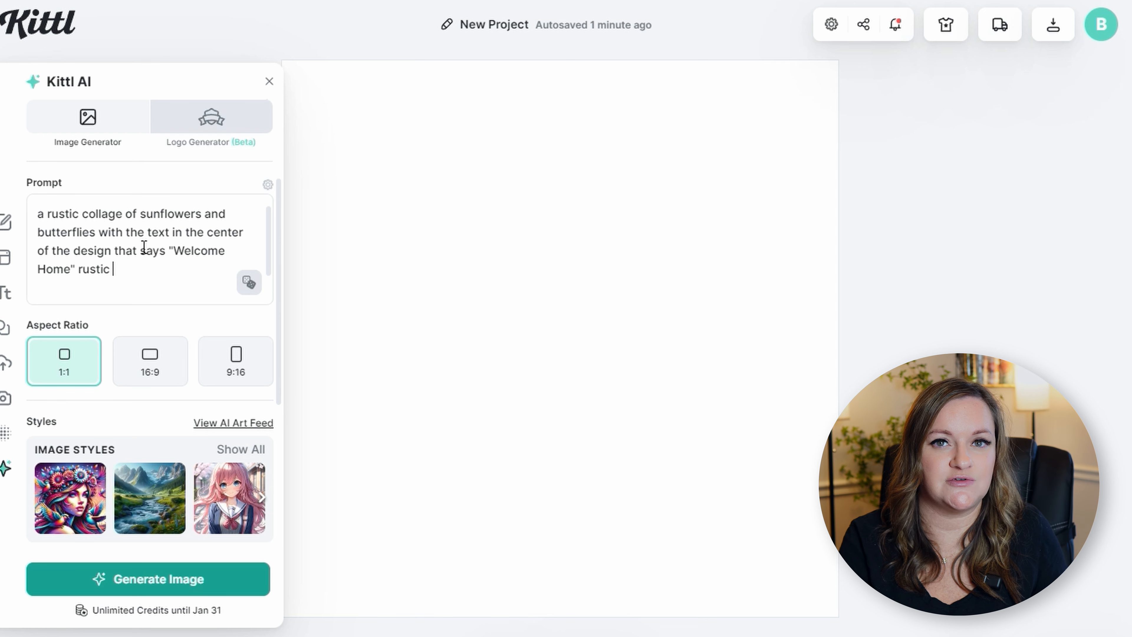
{"action": "type", "text": "country theme"}
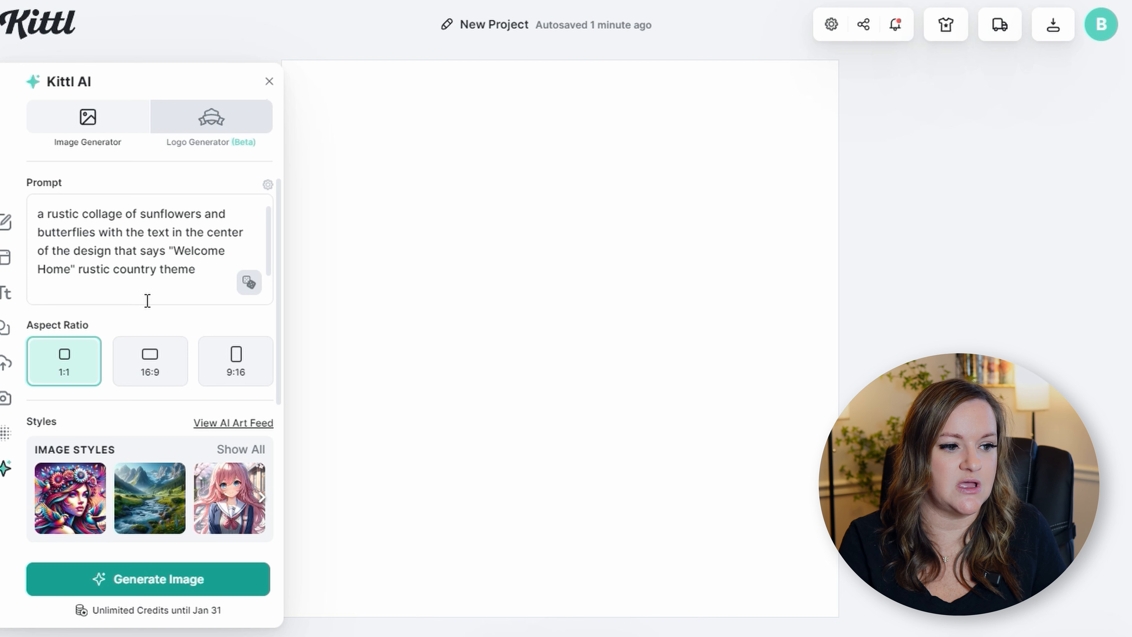
Generate the sunflower image in the Watercolor clipart style and enlarge it to fill nearly the whole square artboard.
{"action": "scroll", "coordinate": [258, 539], "scroll_direction": "down", "scroll_amount": 5}
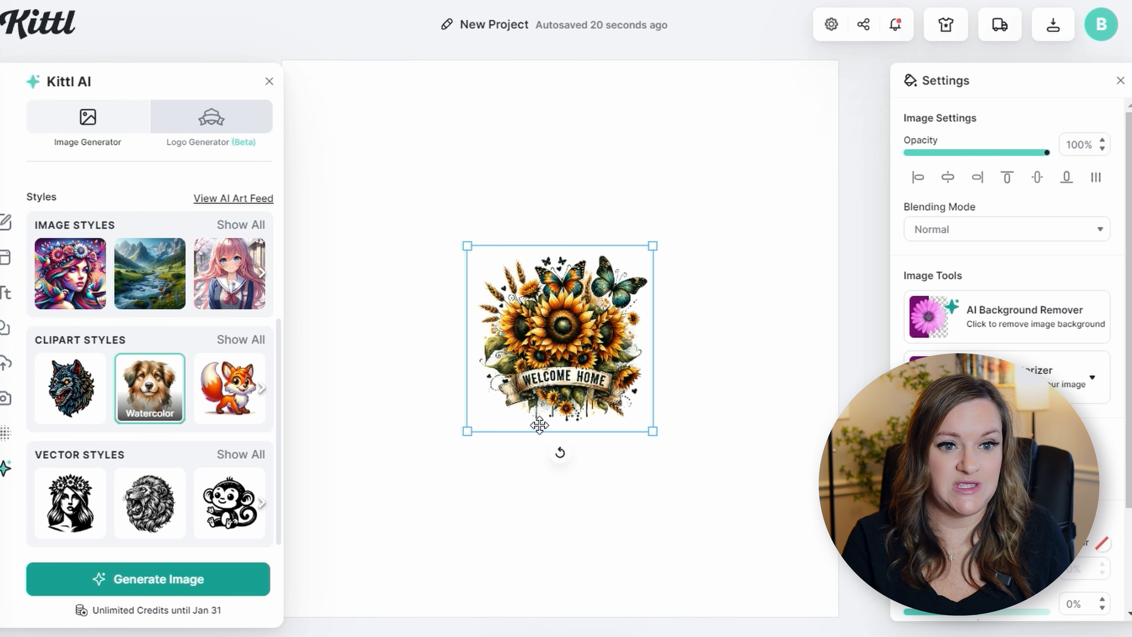
{"action": "left_click_drag", "start_coordinate": [466, 429], "coordinate": [302, 597]}
{"action": "left_click_drag", "start_coordinate": [653, 245], "coordinate": [870, 89]}
{"action": "scroll", "coordinate": [640, 430], "scroll_direction": "down", "scroll_amount": 4}
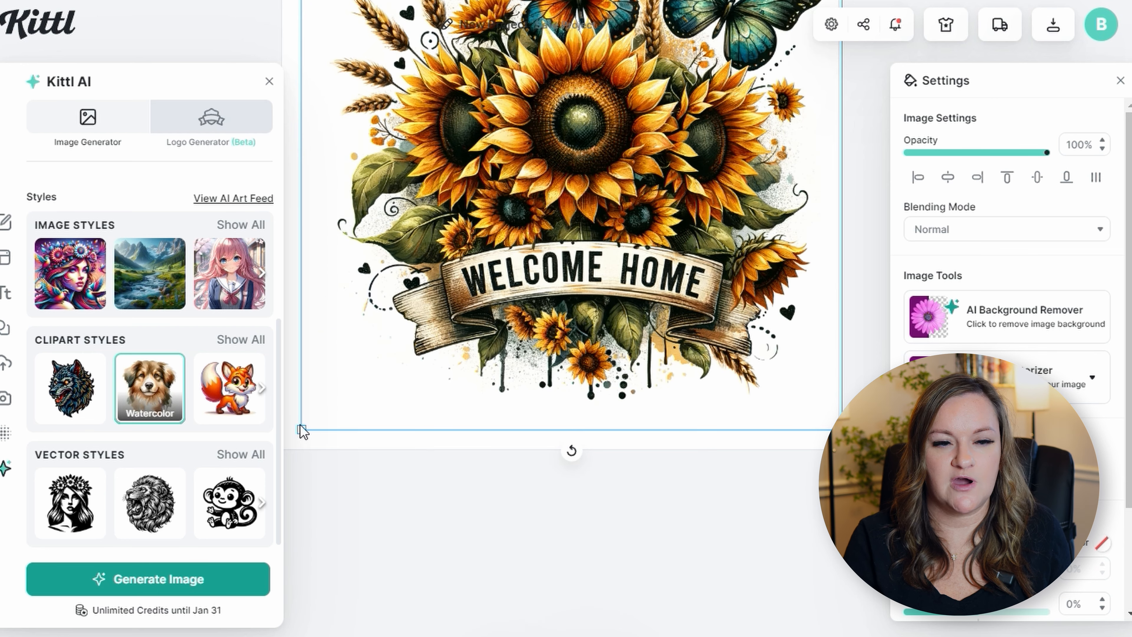
{"action": "scroll", "coordinate": [551, 518], "scroll_direction": "up", "scroll_amount": 8}
{"action": "scroll", "coordinate": [578, 569], "scroll_direction": "down", "scroll_amount": 4}
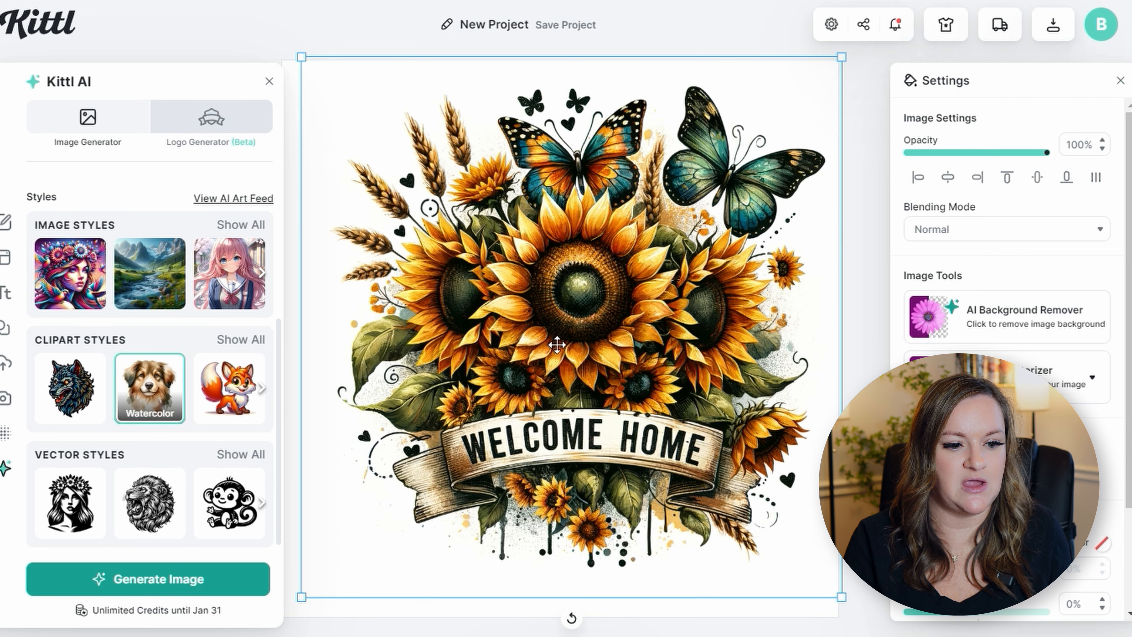
{"action": "left_click", "coordinate": [270, 82]}
{"action": "left_click", "coordinate": [302, 597]}
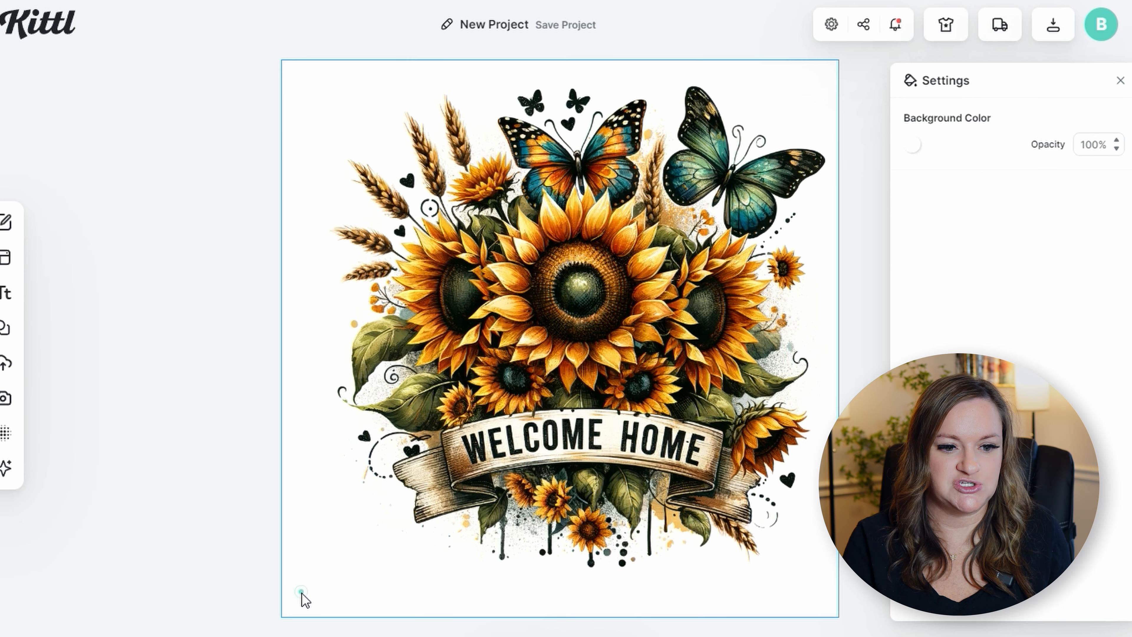
Enlarge the sunflower image to fill the artboard, and generate a Watercolor clipart image from the prompt "a butterfly in a rustic country theme".
{"action": "left_click", "coordinate": [303, 597]}
{"action": "left_click_drag", "start_coordinate": [301, 597], "coordinate": [250, 636]}
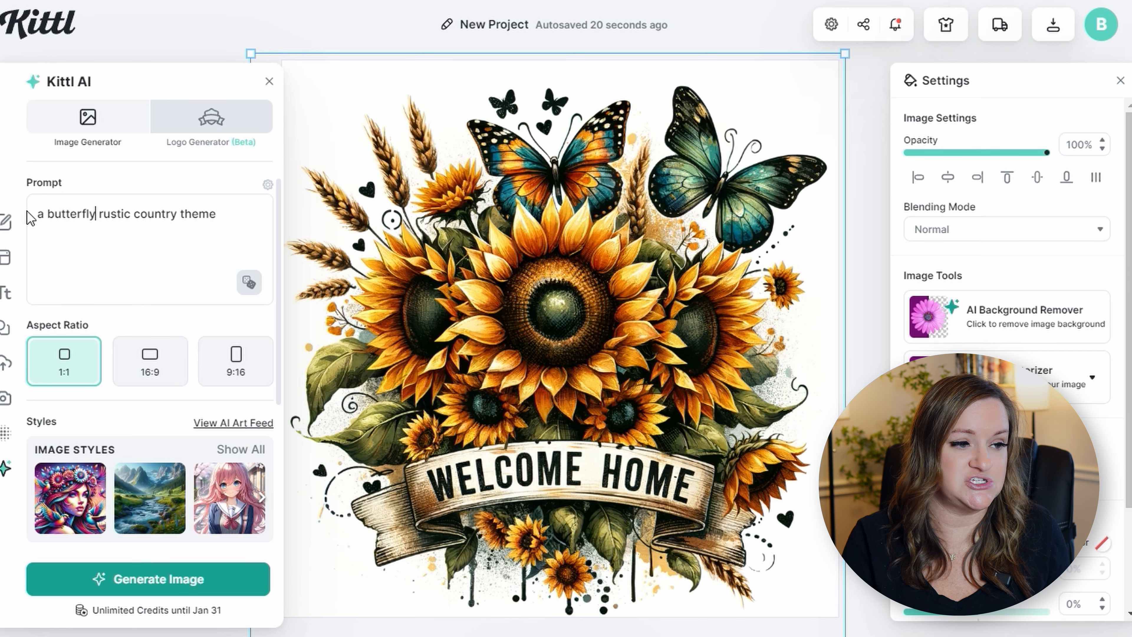
{"action": "type", "text": "in a"}
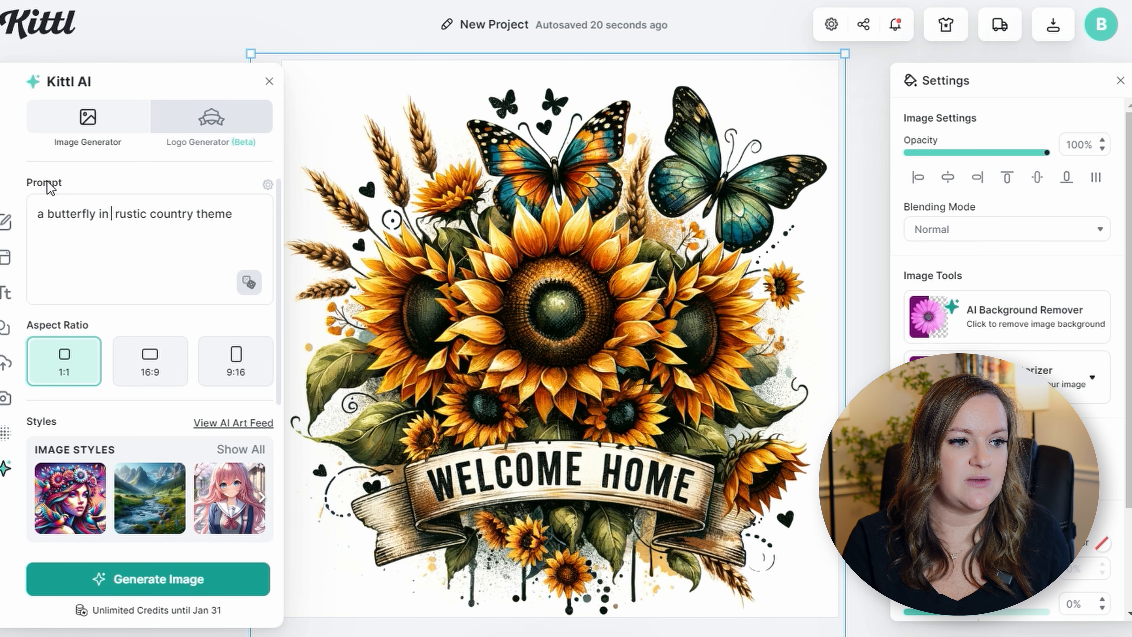
{"action": "scroll", "coordinate": [200, 535], "scroll_direction": "down", "scroll_amount": 5}
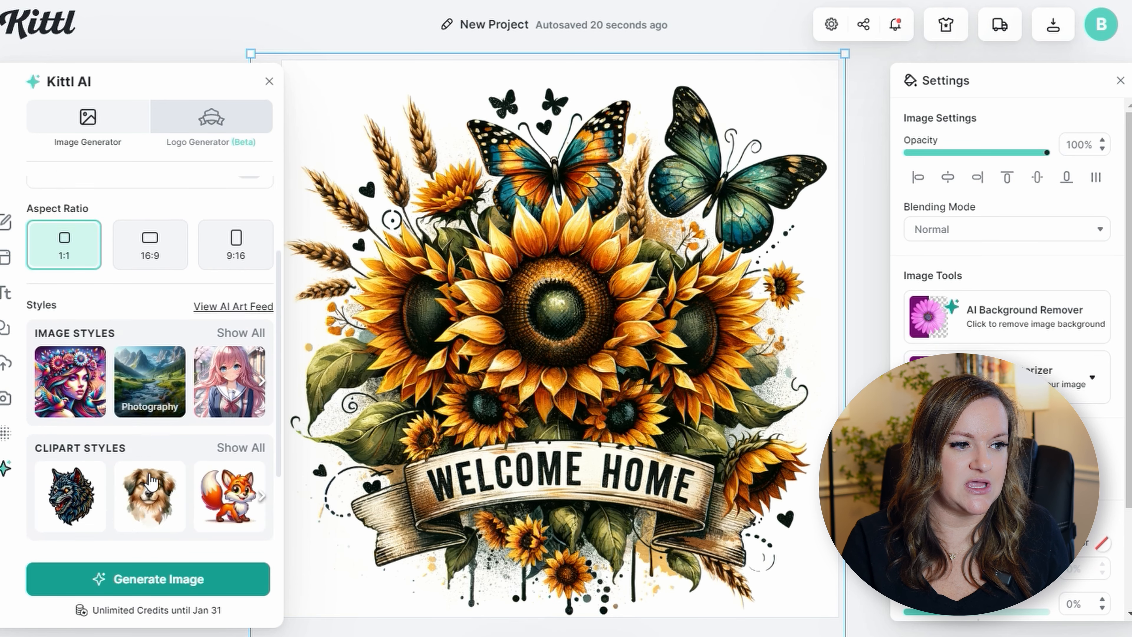
{"action": "left_click", "coordinate": [159, 453]}
{"action": "left_click", "coordinate": [243, 598]}
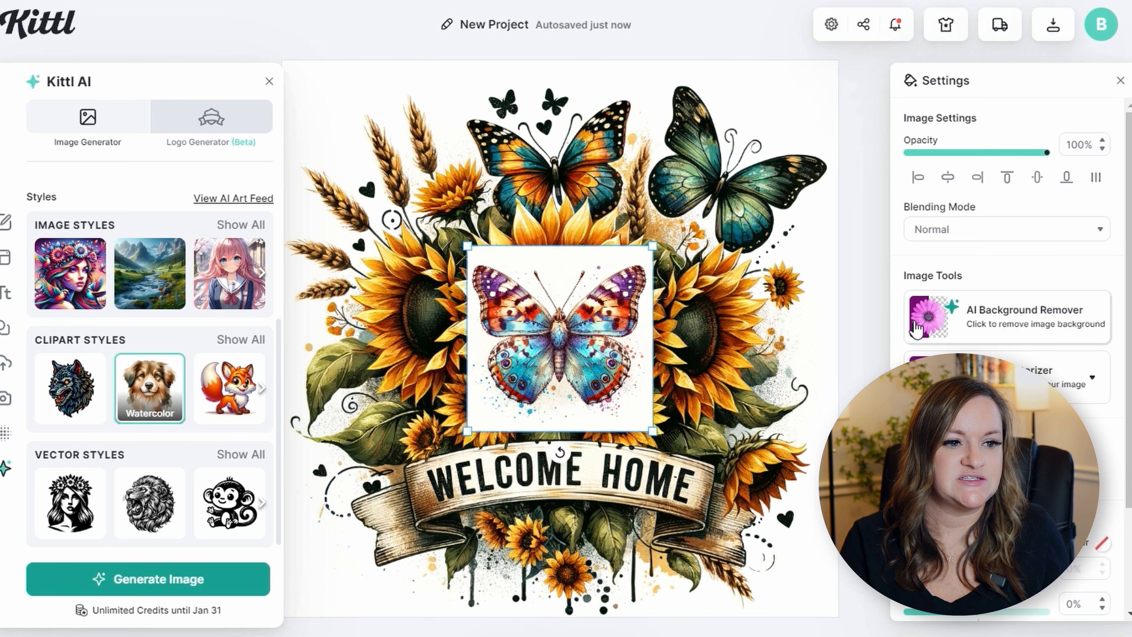
Delete the purple butterfly and generate a replacement with the same prompt and Watercolor style.
{"action": "left_click_drag", "start_coordinate": [553, 347], "coordinate": [470, 254]}
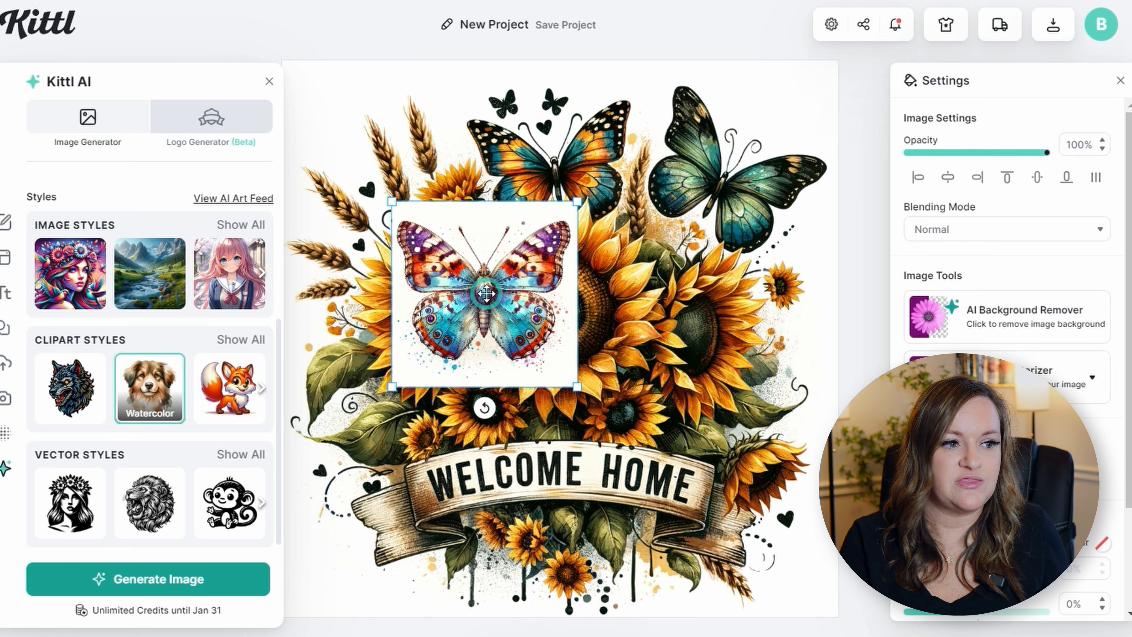
{"action": "key", "text": "Delete"}
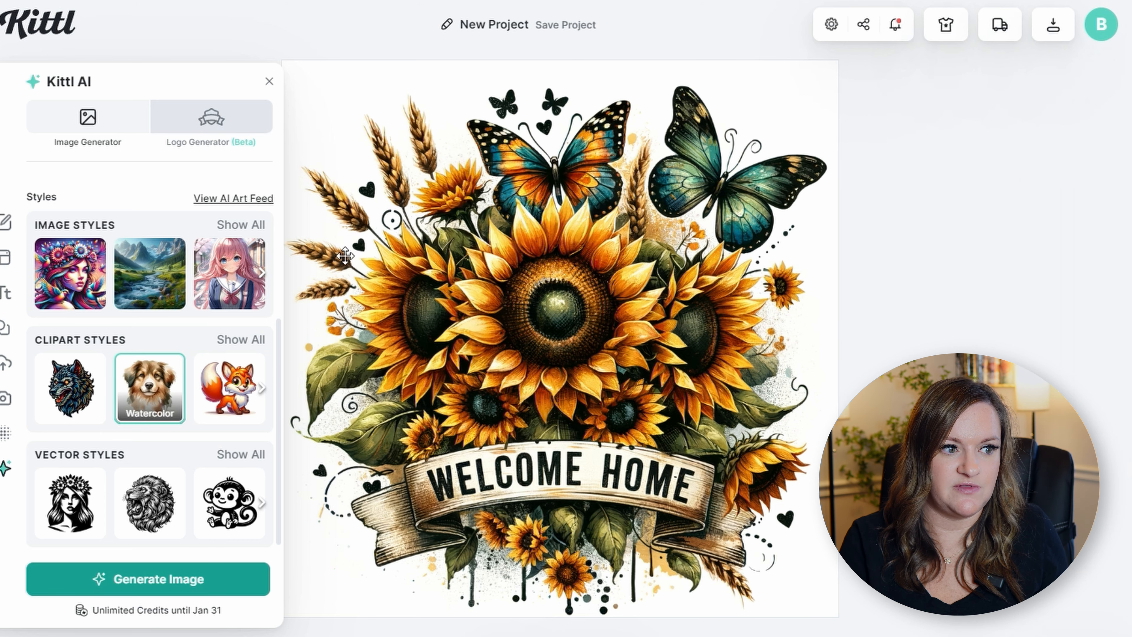
{"action": "key", "text": "ctrl+z"}
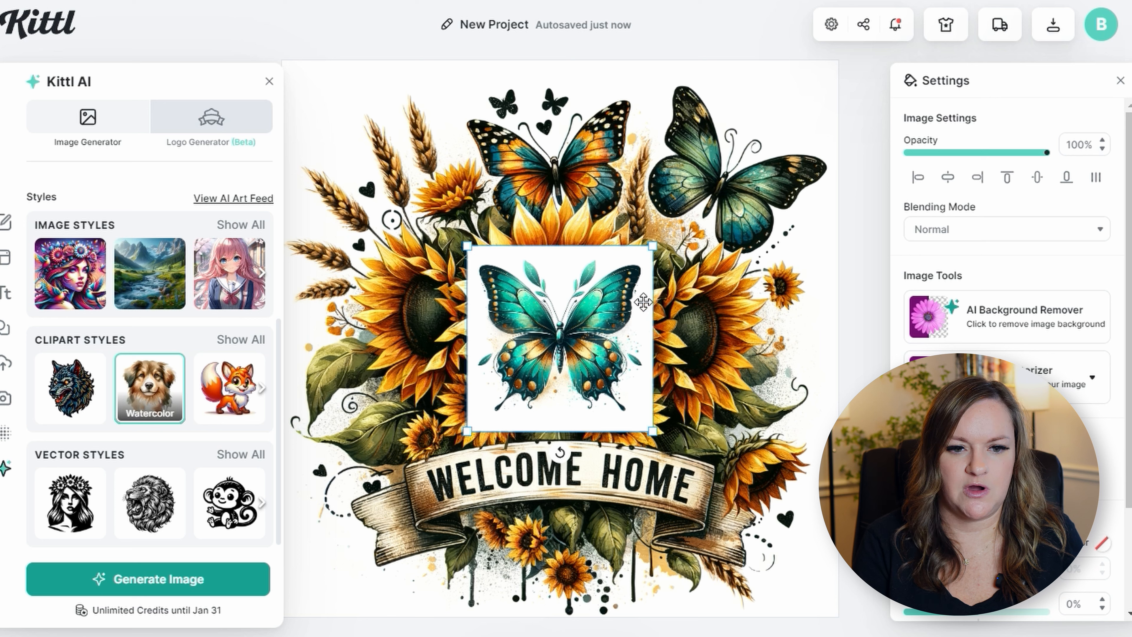
Remove the backgrounds of the teal butterfly and the sunflower image with the AI Background Remover.
{"action": "left_click", "coordinate": [1009, 321]}
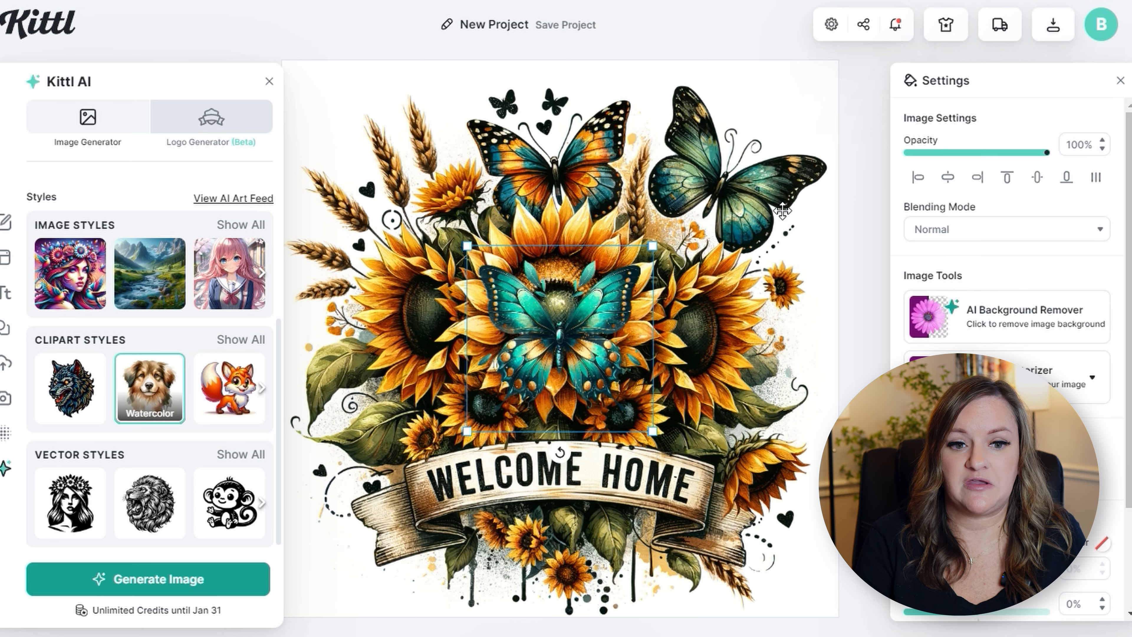
{"action": "left_click", "coordinate": [782, 212]}
{"action": "left_click", "coordinate": [957, 319]}
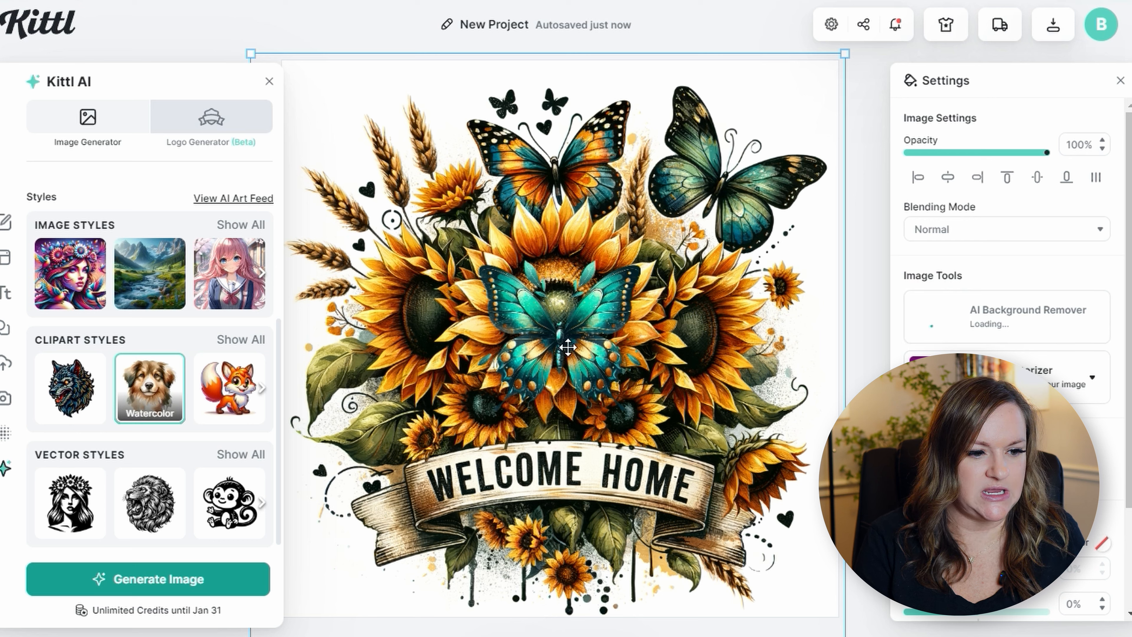
Move the teal butterfly to the artboard's lower-left corner, shrink it to fit beside the banner and tilt it slightly.
{"action": "left_click_drag", "start_coordinate": [570, 323], "coordinate": [395, 524]}
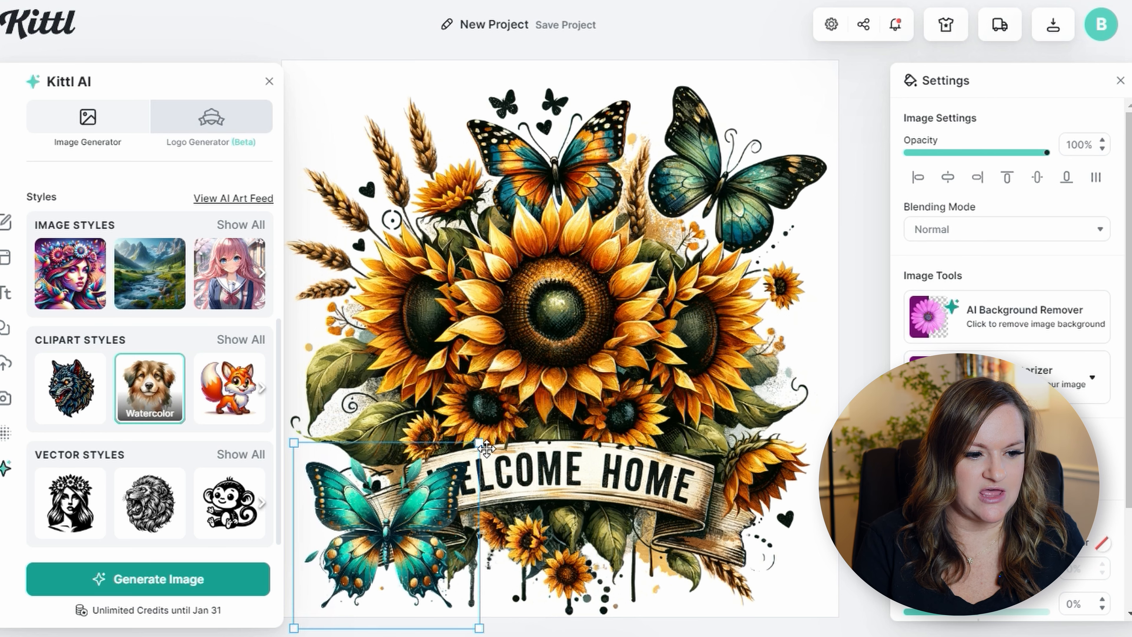
{"action": "left_click_drag", "start_coordinate": [479, 442], "coordinate": [397, 524]}
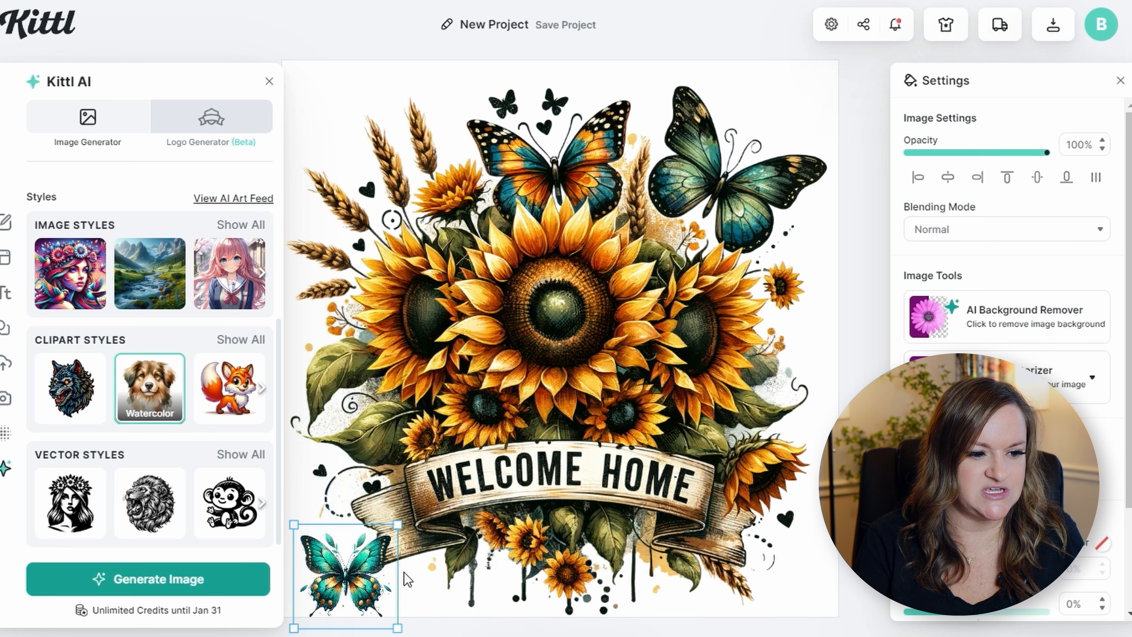
{"action": "left_click_drag", "start_coordinate": [374, 586], "coordinate": [361, 553]}
{"action": "left_click_drag", "start_coordinate": [332, 617], "coordinate": [352, 613]}
Duplicate the small teal butterfly into the artboard's upper-right corner, shrink the copy and rotate it slightly.
{"action": "key", "text": "ctrl+v"}
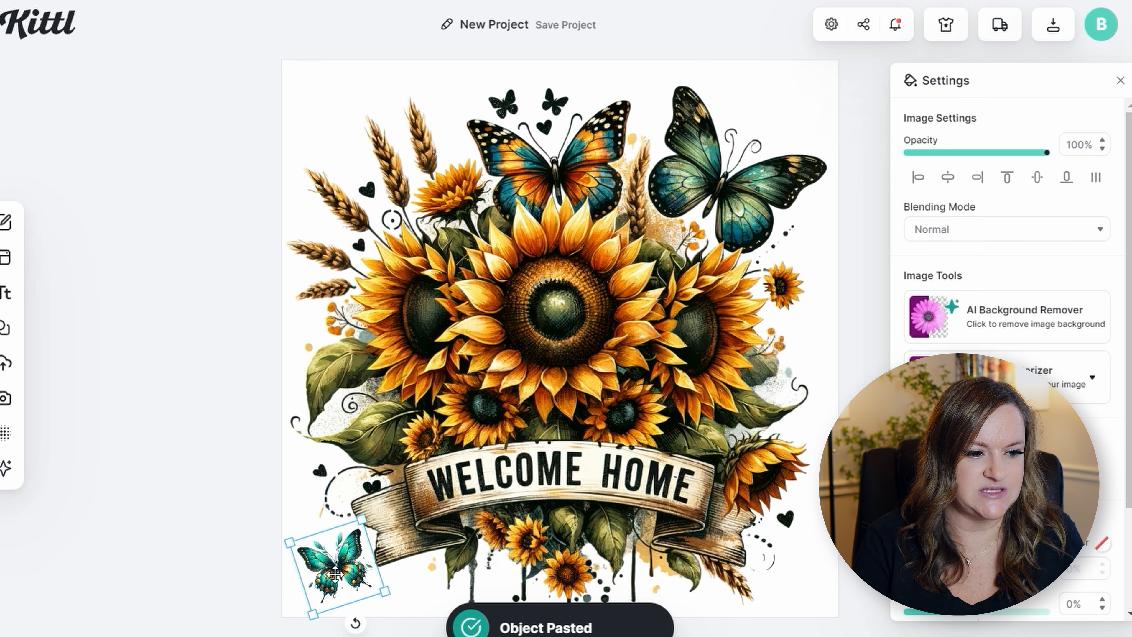
{"action": "left_click_drag", "start_coordinate": [336, 579], "coordinate": [778, 108]}
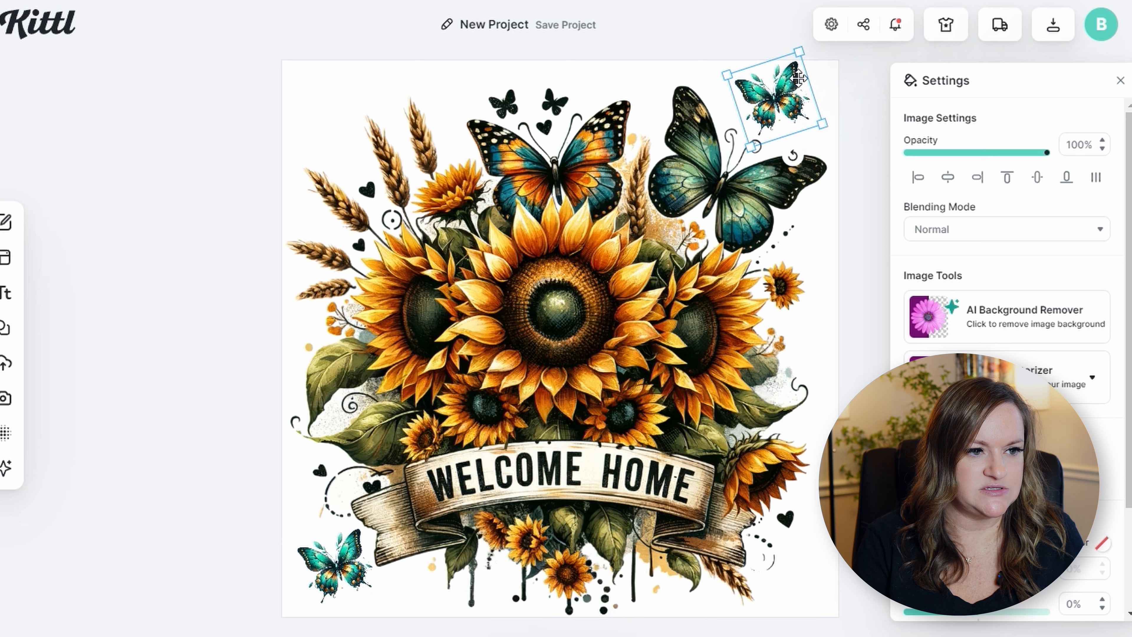
{"action": "left_click_drag", "start_coordinate": [799, 53], "coordinate": [783, 83]}
{"action": "mouse_move", "coordinate": [784, 166]}
{"action": "left_mouse_down"}
{"action": "mouse_move", "coordinate": [765, 166]}
{"action": "mouse_move", "coordinate": [778, 161]}
{"action": "left_mouse_up"}
Place another teal butterfly copy in the artboard's lower-right corner, enlarge it and tilt it clockwise.
{"action": "left_click_drag", "start_coordinate": [764, 114], "coordinate": [791, 564]}
{"action": "key", "text": "ctrl+v"}
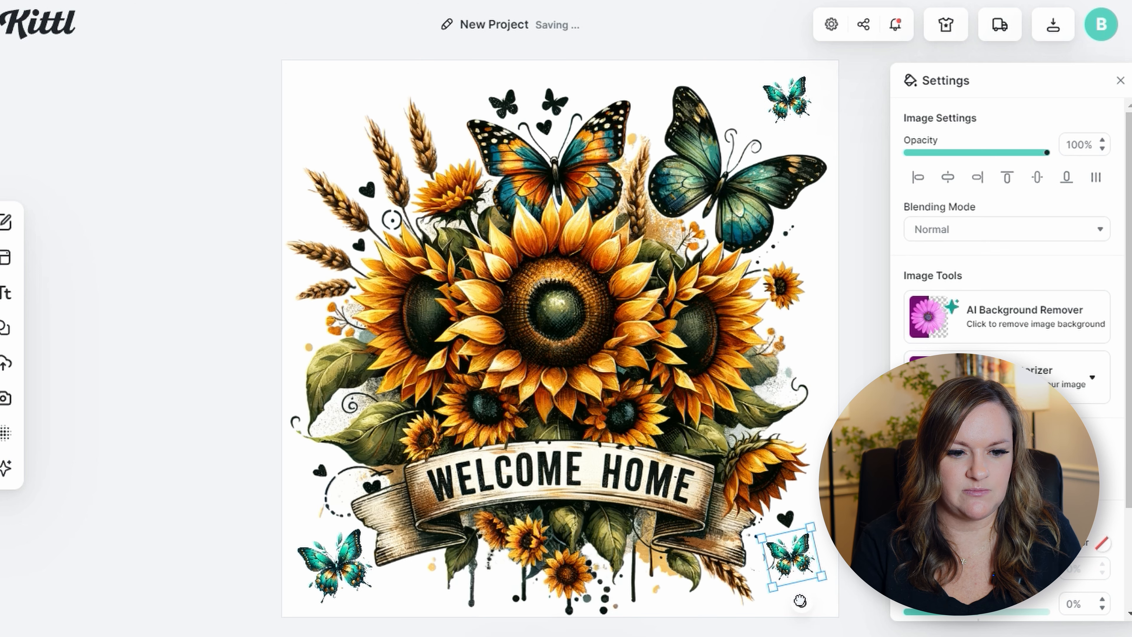
{"action": "left_click_drag", "start_coordinate": [802, 602], "coordinate": [832, 546]}
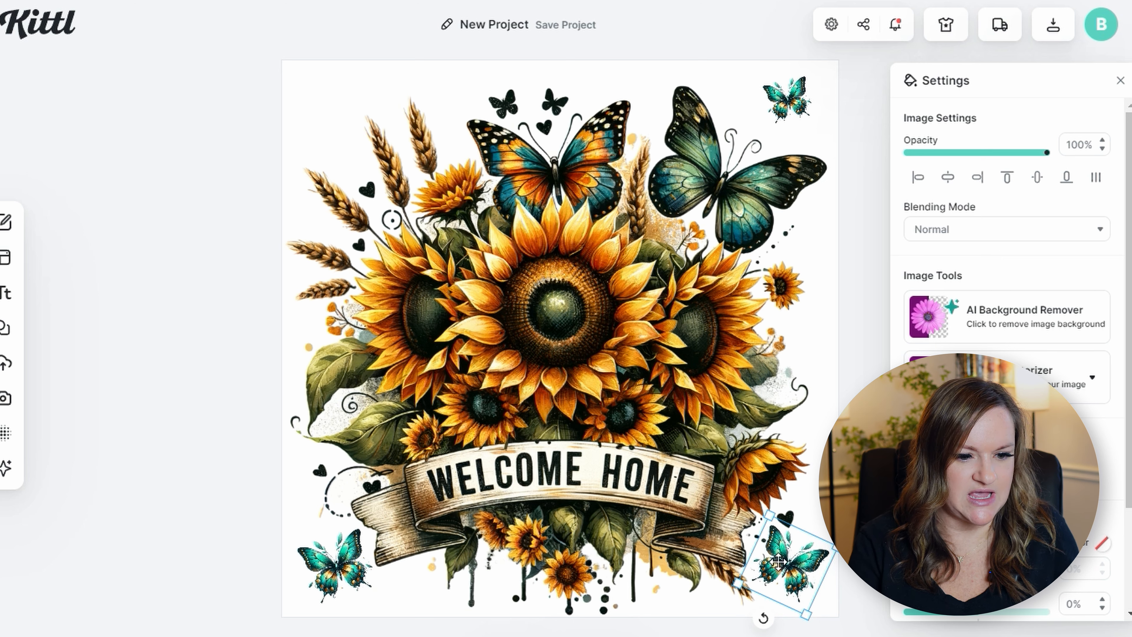
Add a fourth teal butterfly copy in the artboard's upper-left corner above the wheat and adjust its size.
{"action": "key", "text": "ctrl+v"}
{"action": "left_click_drag", "start_coordinate": [778, 561], "coordinate": [367, 110]}
{"action": "left_click_drag", "start_coordinate": [355, 69], "coordinate": [332, 102]}
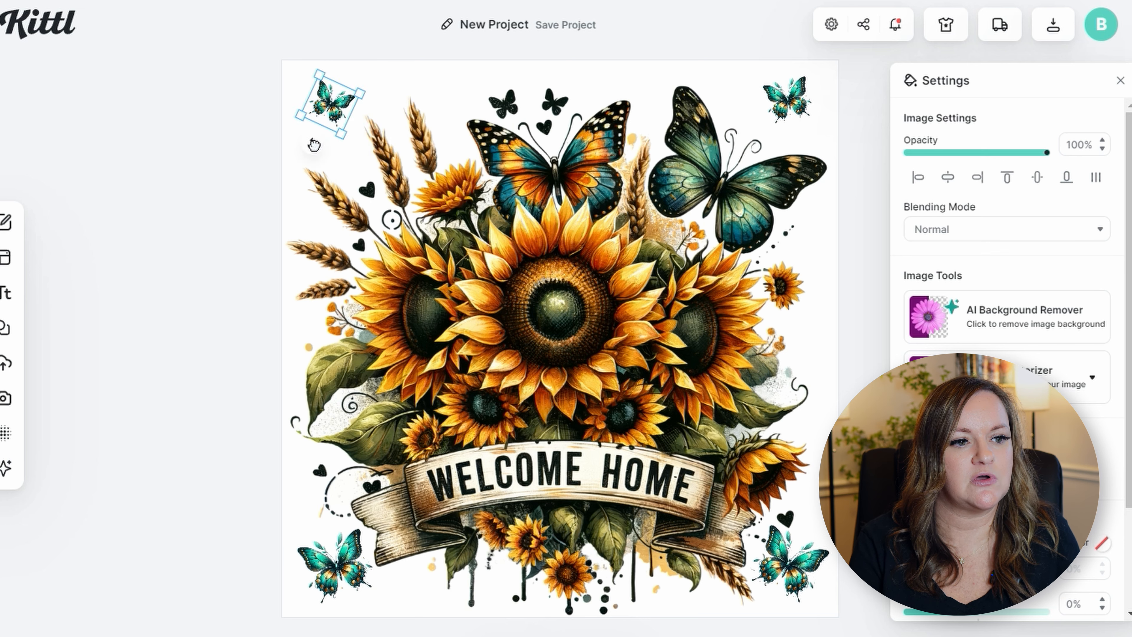
{"action": "left_click_drag", "start_coordinate": [314, 145], "coordinate": [348, 159]}
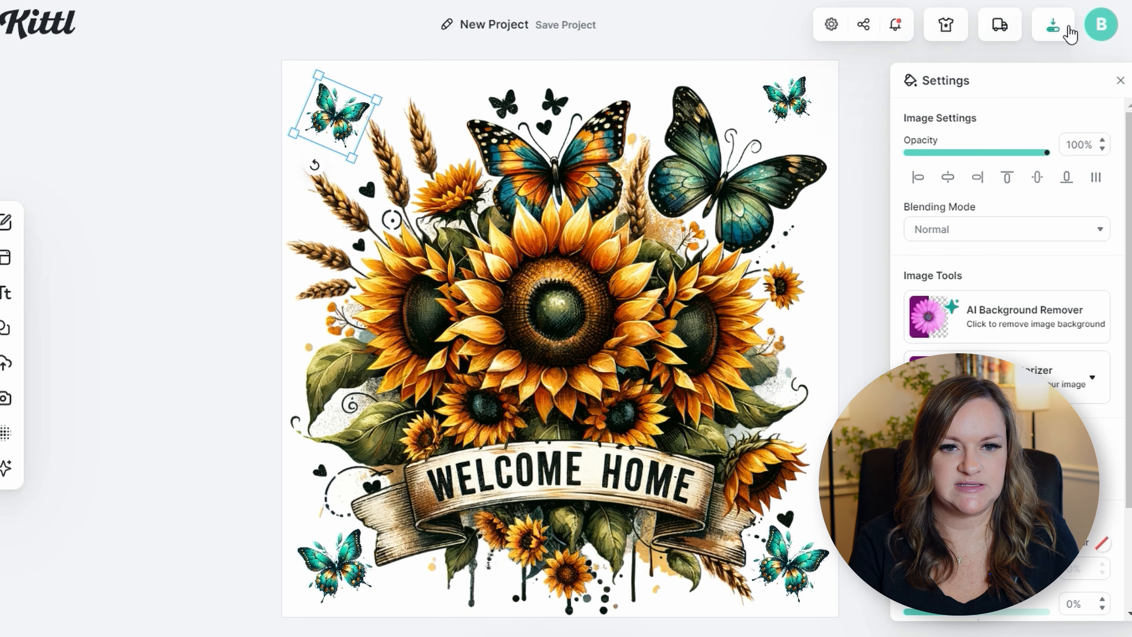
Download the design as a PNG with Remove Background and Optimize Quality enabled, view the exported file and close it.
{"action": "left_click", "coordinate": [1101, 25]}
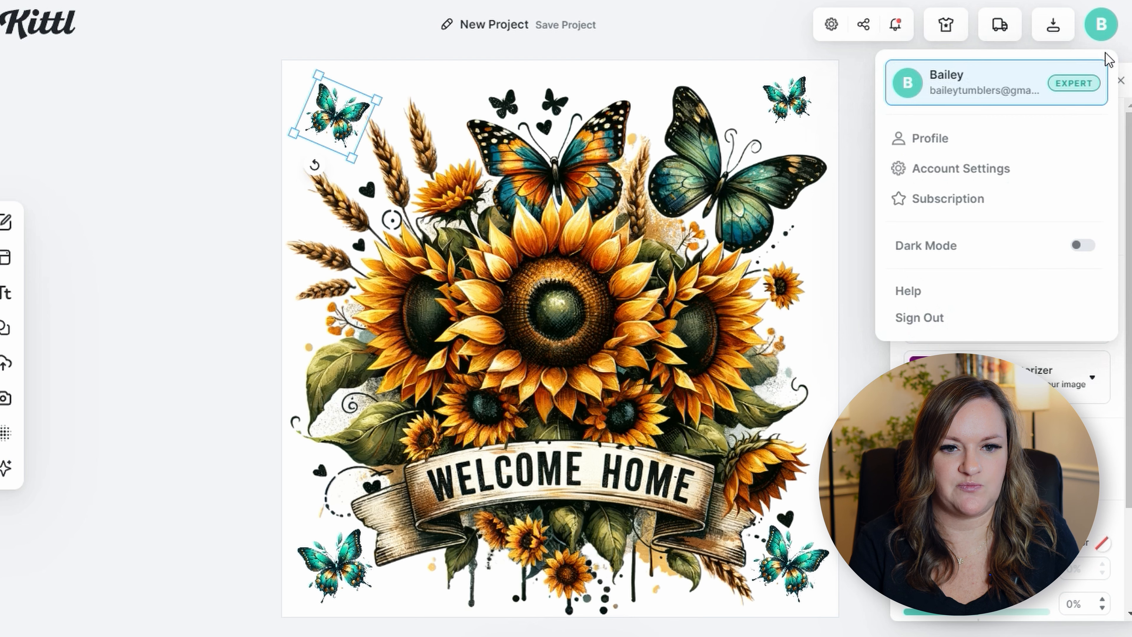
{"action": "left_click", "coordinate": [1053, 25]}
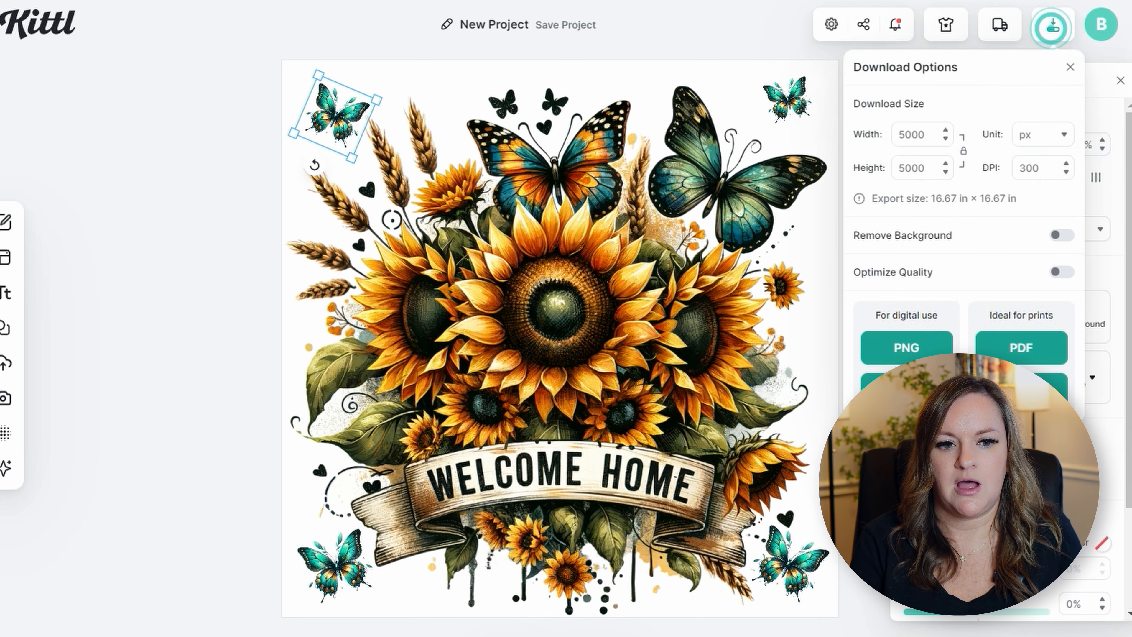
{"action": "left_click", "coordinate": [1065, 237]}
{"action": "left_click", "coordinate": [1063, 272]}
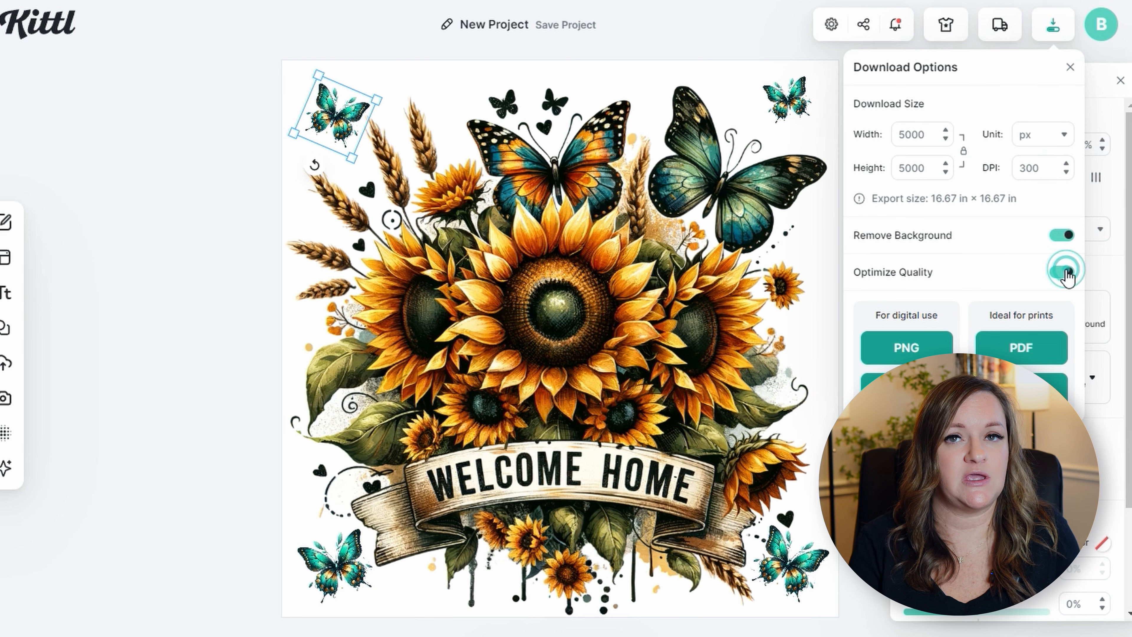
{"action": "left_click", "coordinate": [935, 350]}
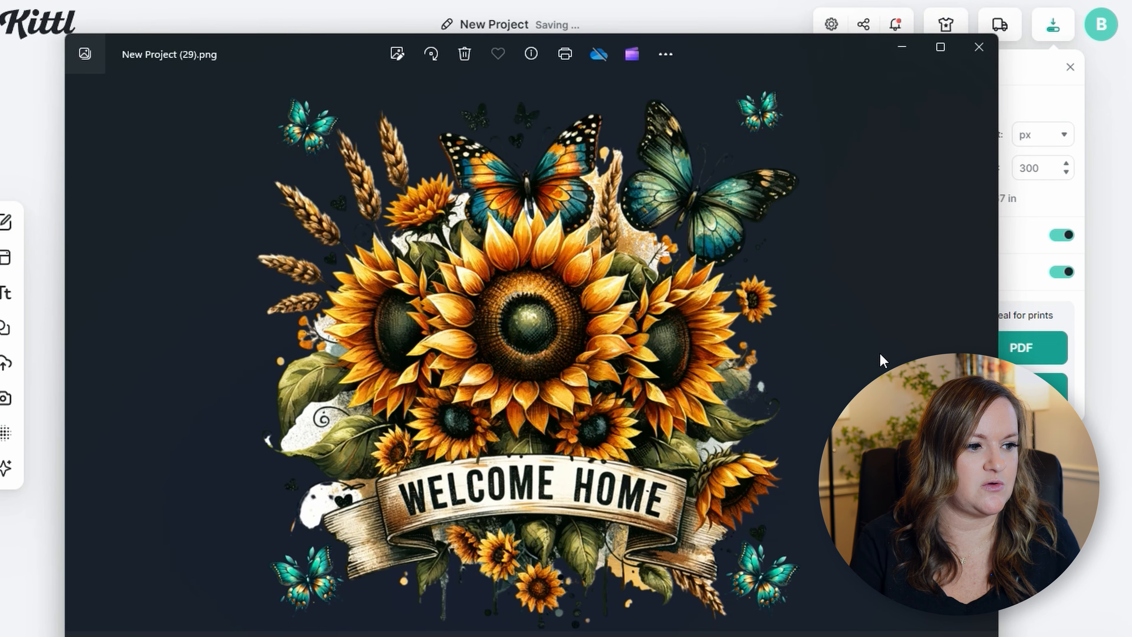
{"action": "left_click", "coordinate": [979, 47]}
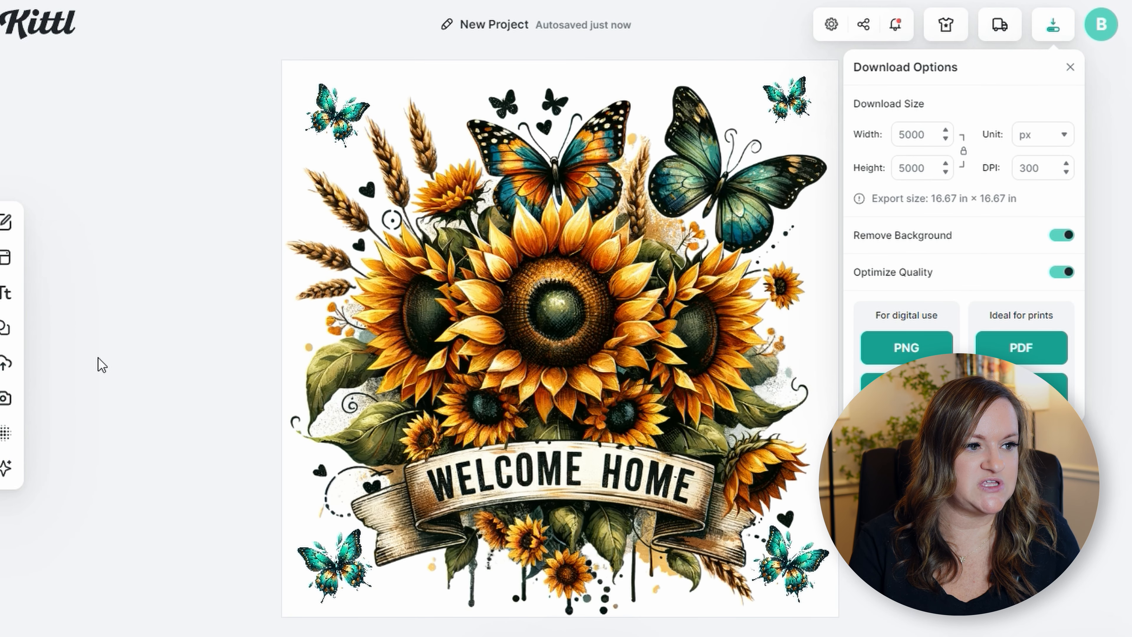
Search the photo library for "pillow mockup".
{"action": "mouse_move", "coordinate": [16, 382]}
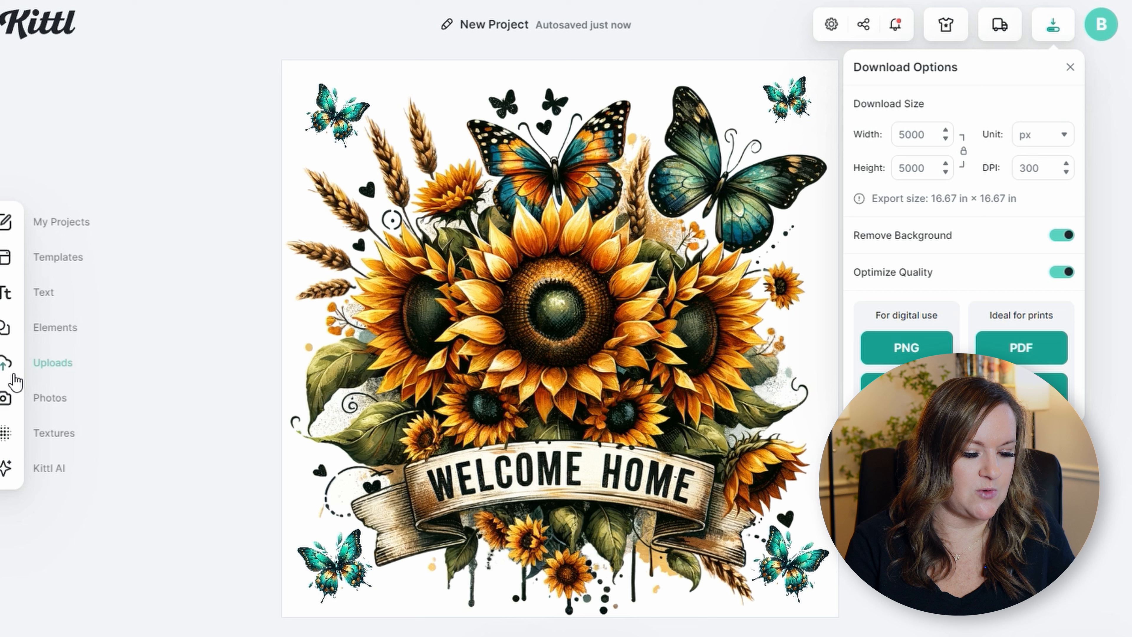
{"action": "left_click", "coordinate": [52, 395]}
{"action": "left_click", "coordinate": [78, 115]}
{"action": "type", "text": "p"}
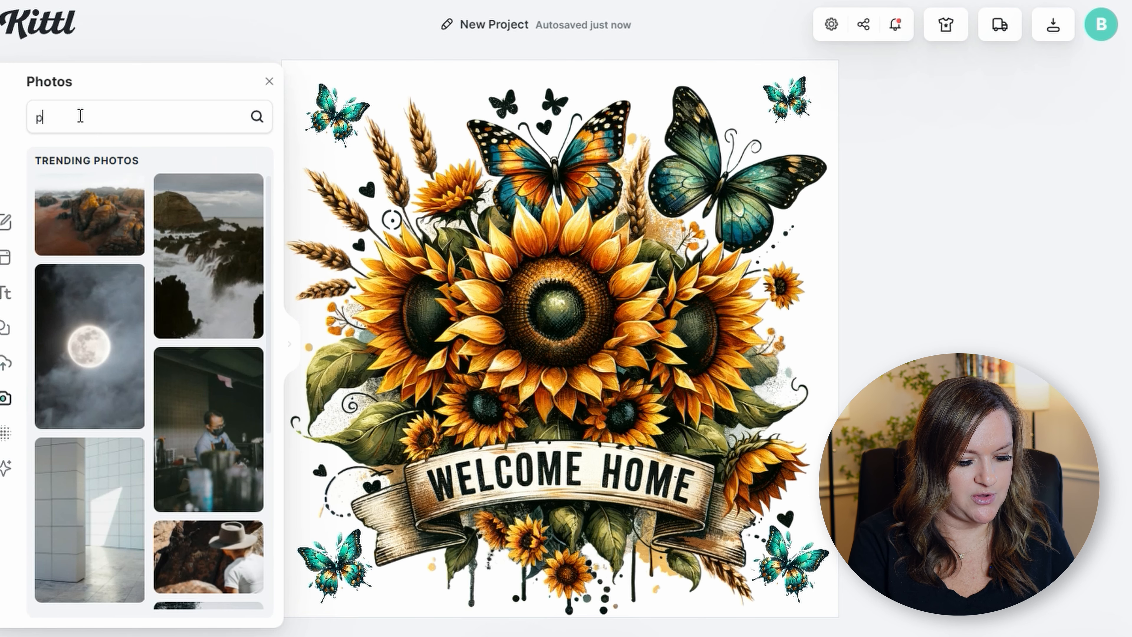
{"action": "type", "text": "illow"}
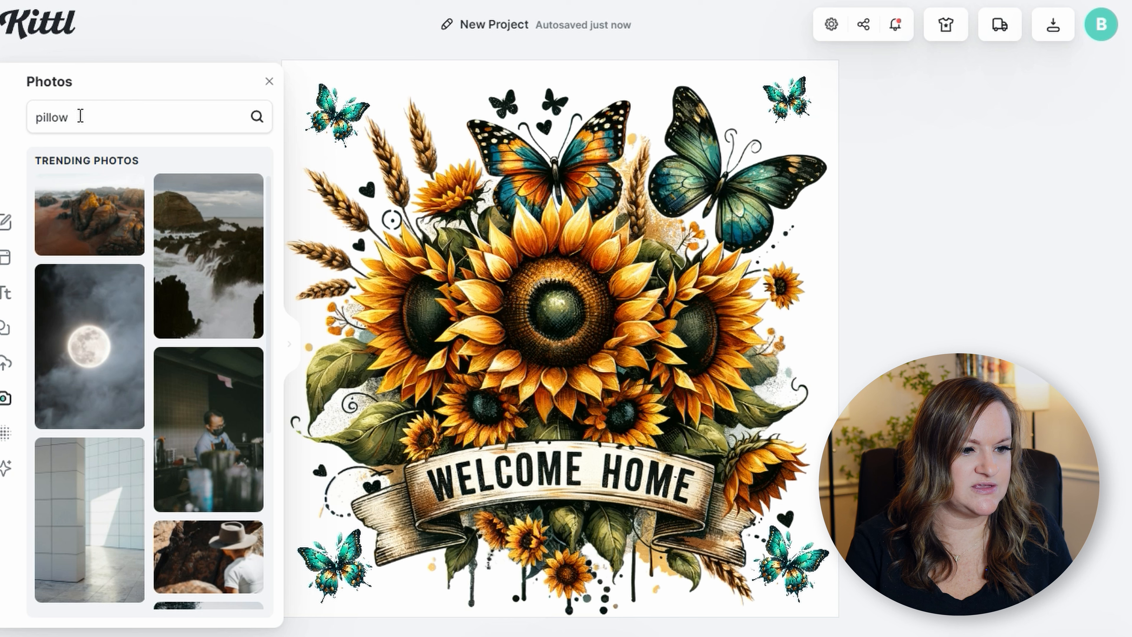
{"action": "type", "text": " mockup"}
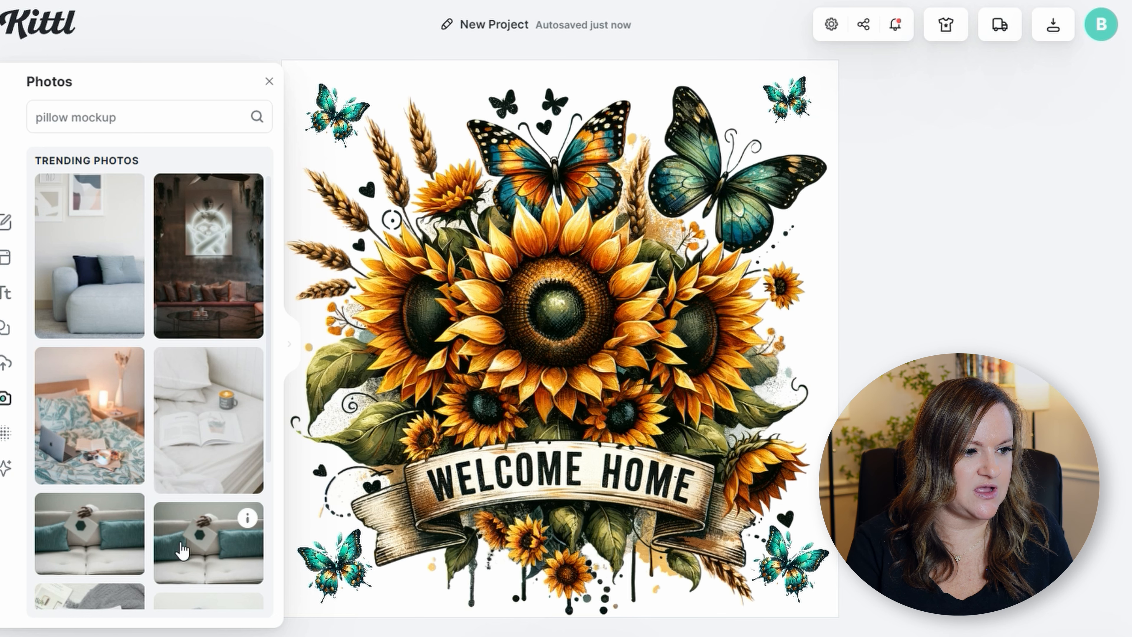
Browse the pillow mockup photos for blank pillows suited to displaying the design.
{"action": "scroll", "coordinate": [184, 529], "scroll_direction": "down", "scroll_amount": 6}
{"action": "scroll", "coordinate": [184, 529], "scroll_direction": "down", "scroll_amount": 3}
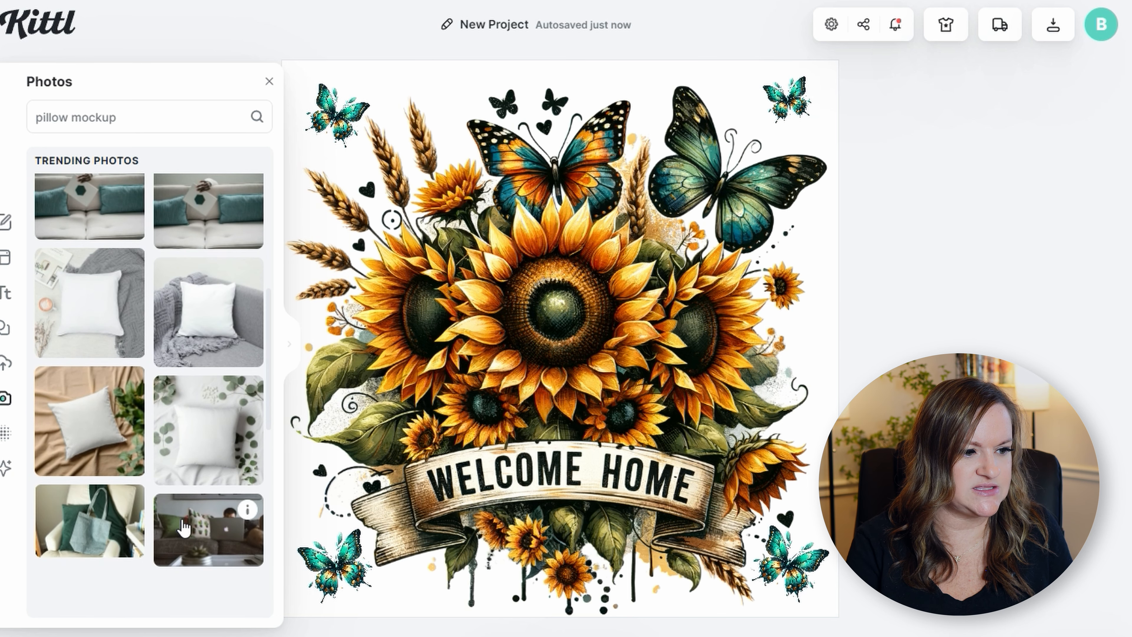
{"action": "scroll", "coordinate": [183, 529], "scroll_direction": "down", "scroll_amount": 2}
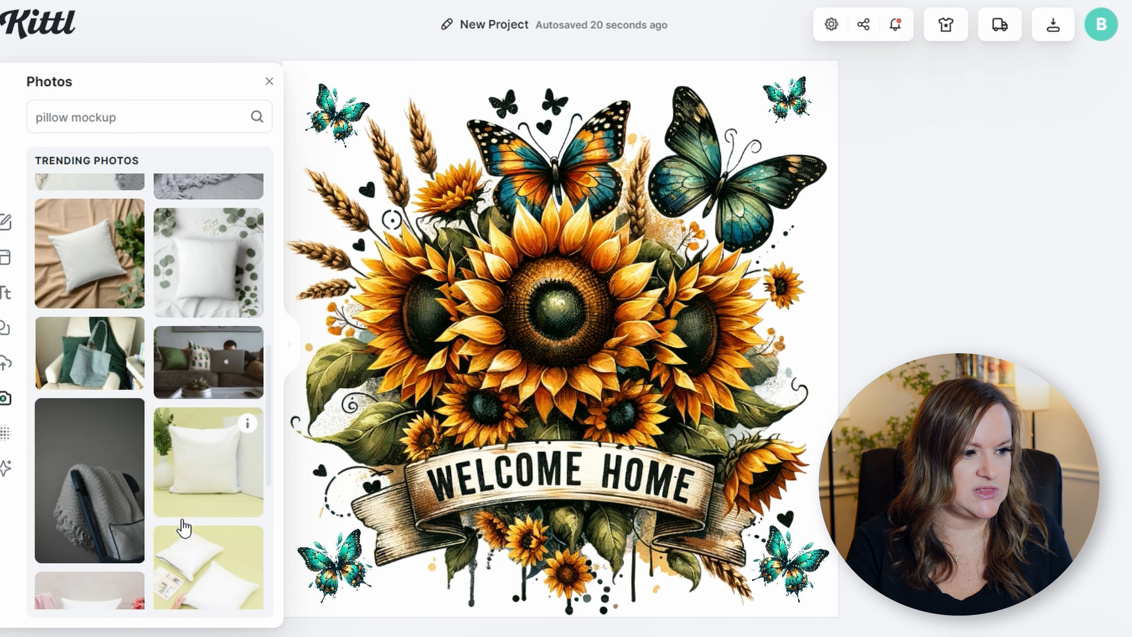
{"action": "scroll", "coordinate": [184, 529], "scroll_direction": "down", "scroll_amount": 3}
{"action": "scroll", "coordinate": [184, 529], "scroll_direction": "down", "scroll_amount": 4}
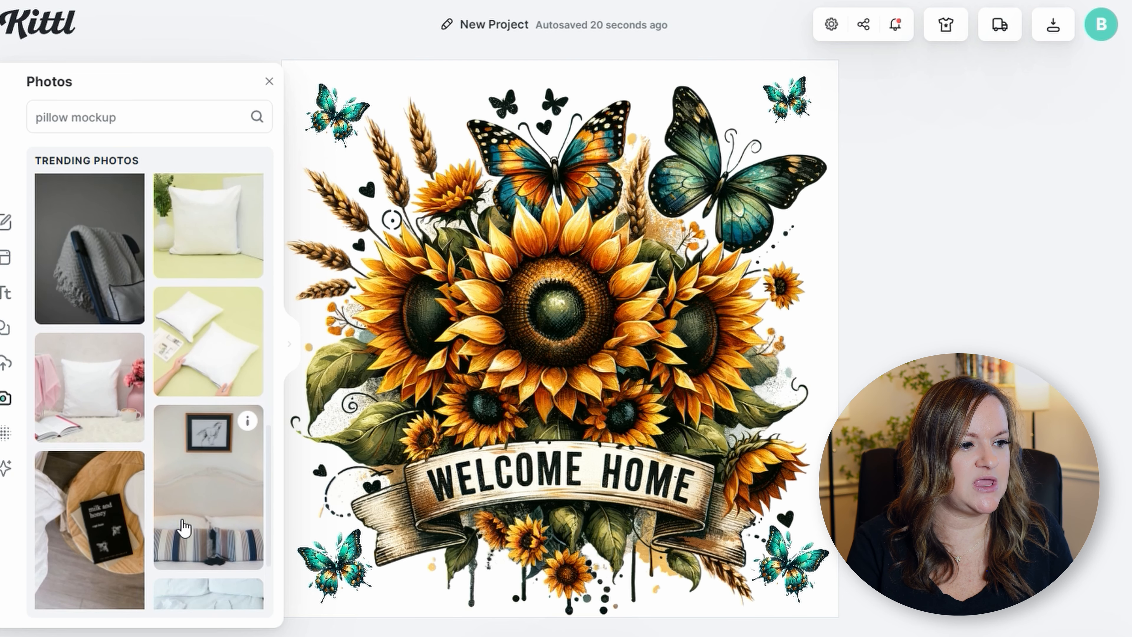
{"action": "scroll", "coordinate": [183, 529], "scroll_direction": "up", "scroll_amount": 8}
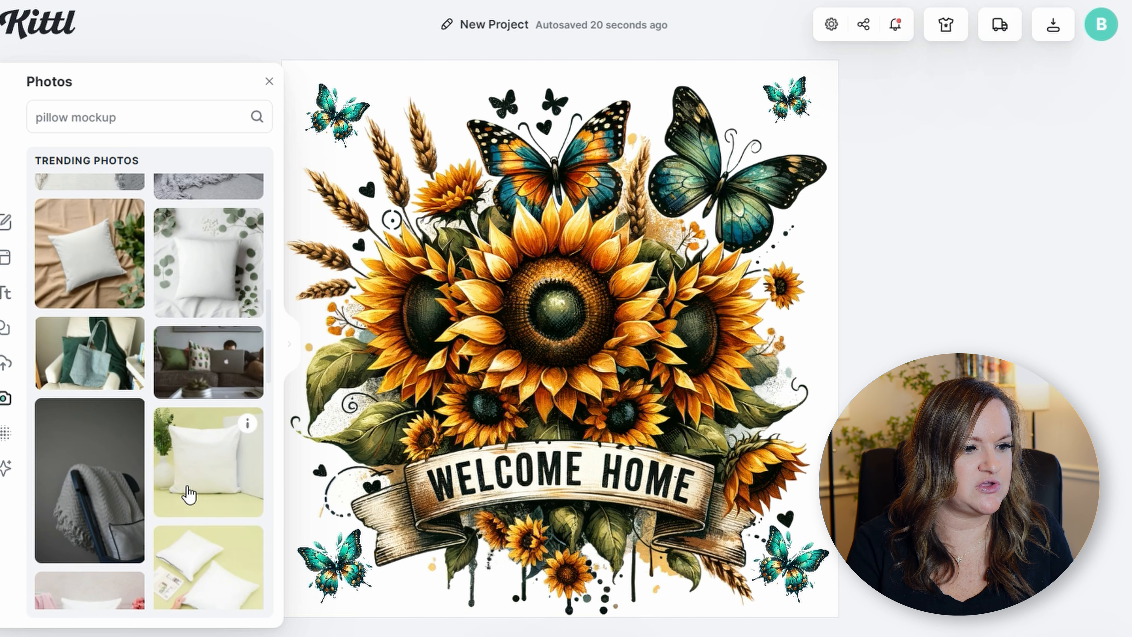
{"action": "scroll", "coordinate": [214, 488], "scroll_direction": "up", "scroll_amount": 2}
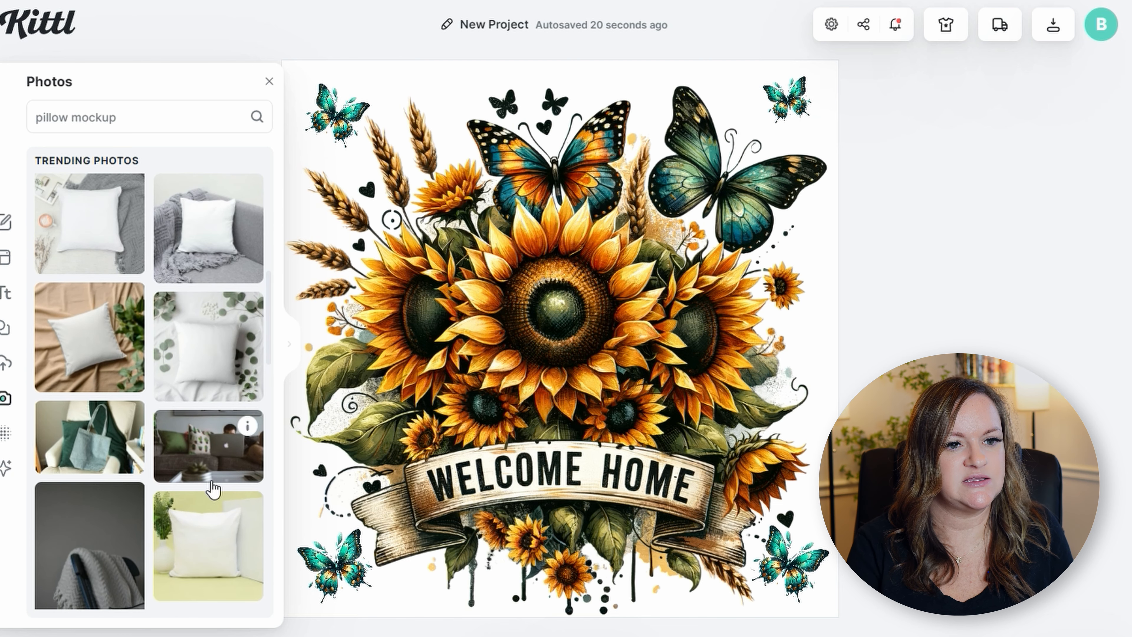
{"action": "scroll", "coordinate": [214, 488], "scroll_direction": "up", "scroll_amount": 2}
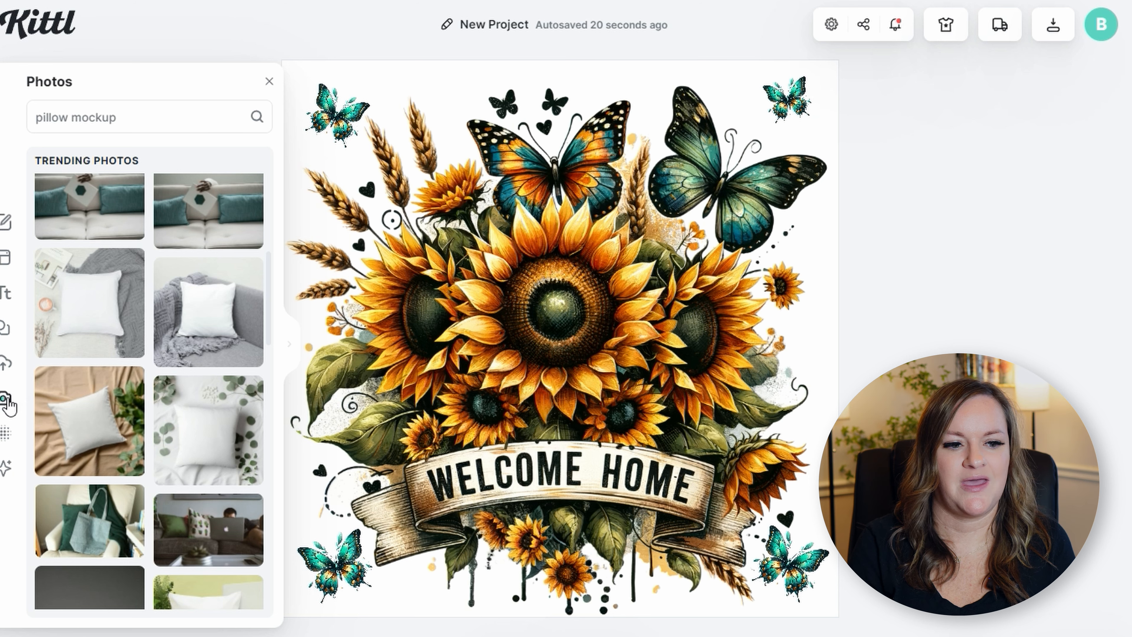
Open the uploaded images library and delete all the artwork from the artboard.
{"action": "left_click", "coordinate": [5, 362]}
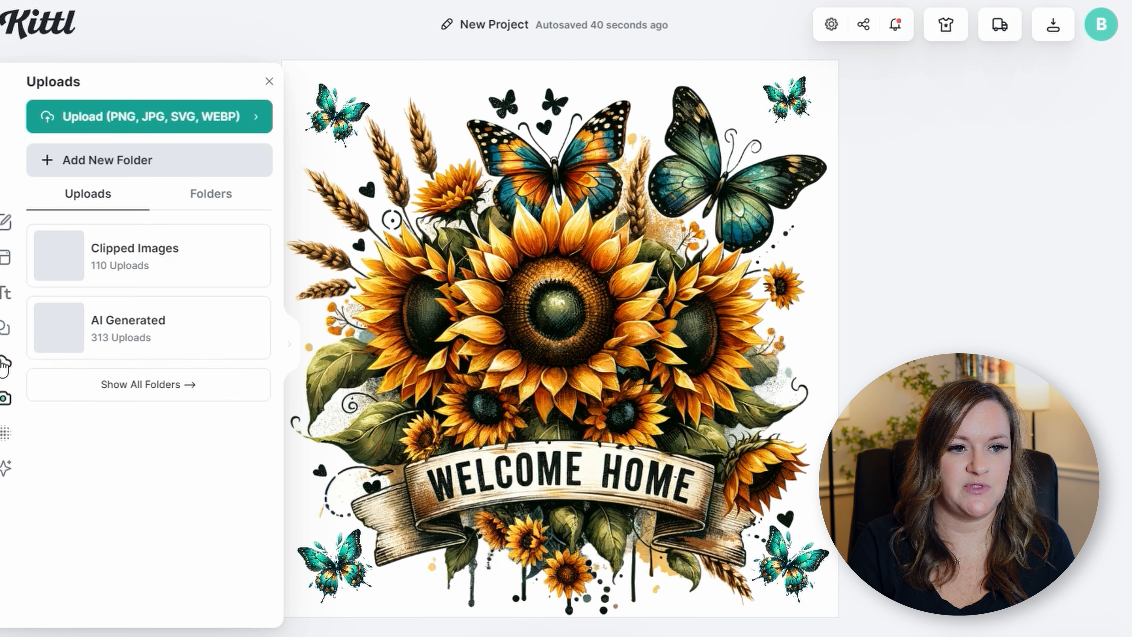
{"action": "left_click", "coordinate": [118, 130]}
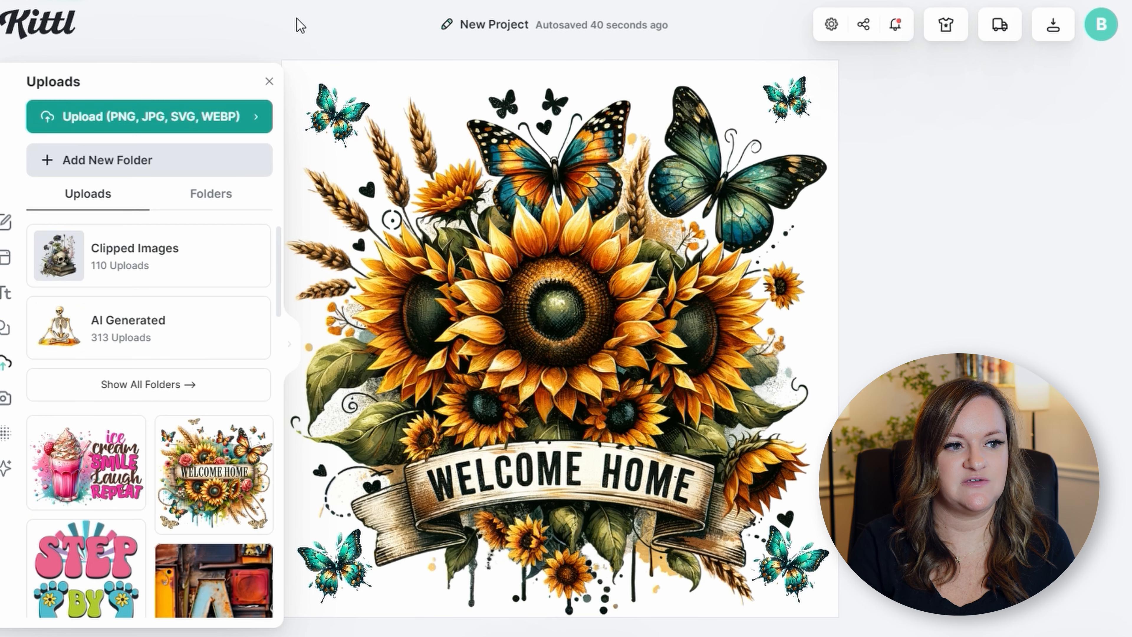
{"action": "left_click_drag", "start_coordinate": [305, 36], "coordinate": [847, 586]}
{"action": "key", "text": "Delete"}
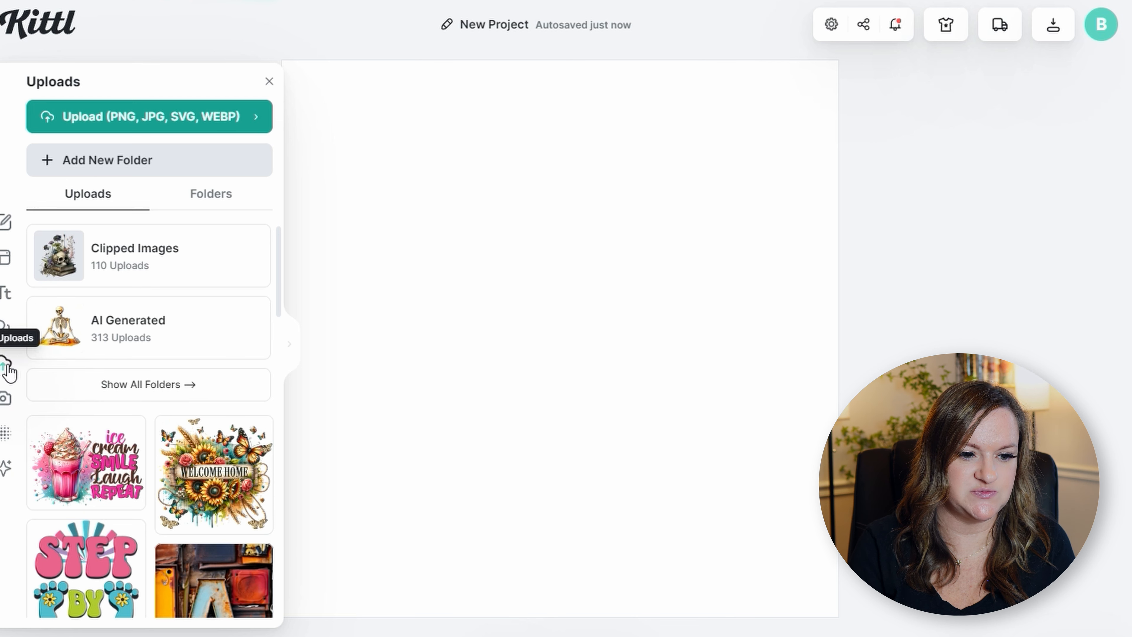
Return to the photo library and look through the "pillow mockup" photos for a blank pillow.
{"action": "left_click", "coordinate": [6, 399]}
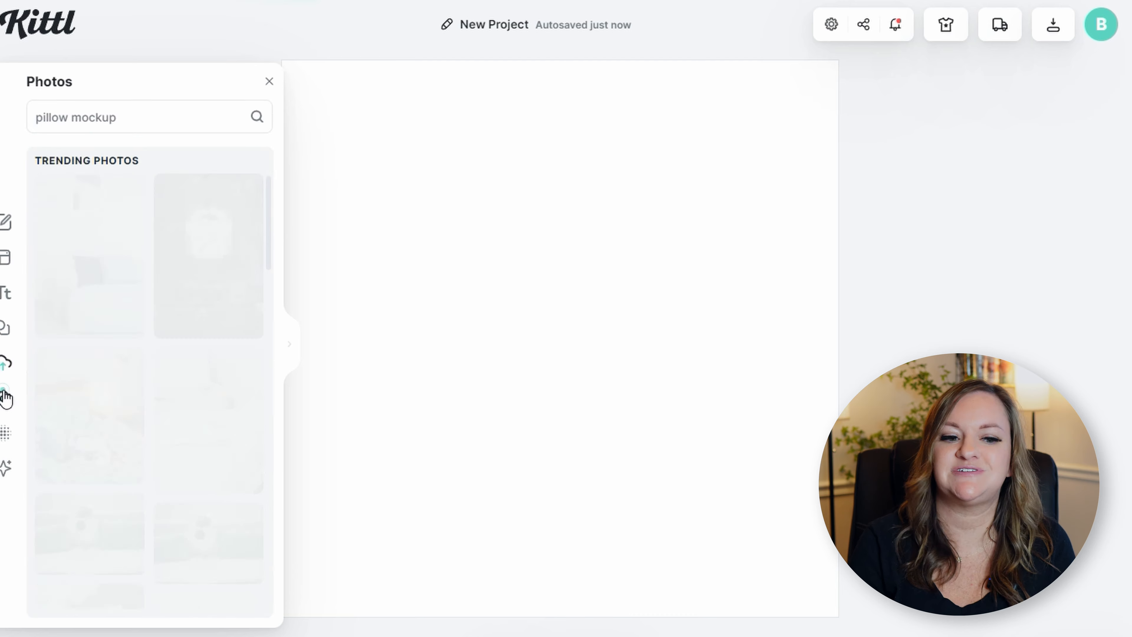
{"action": "scroll", "coordinate": [200, 503], "scroll_direction": "down", "scroll_amount": 2}
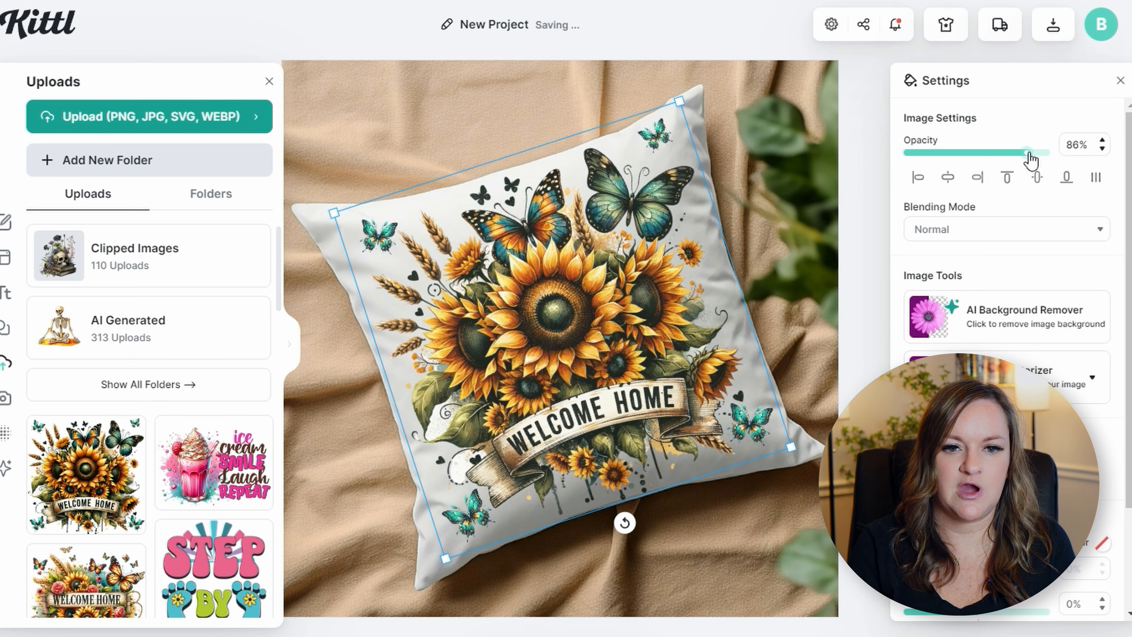
Set the "Welcome Home" sunflower artwork's opacity on the pillow to 89%, deselect it and close the uploaded images library.
{"action": "left_click_drag", "start_coordinate": [1029, 152], "coordinate": [1034, 153]}
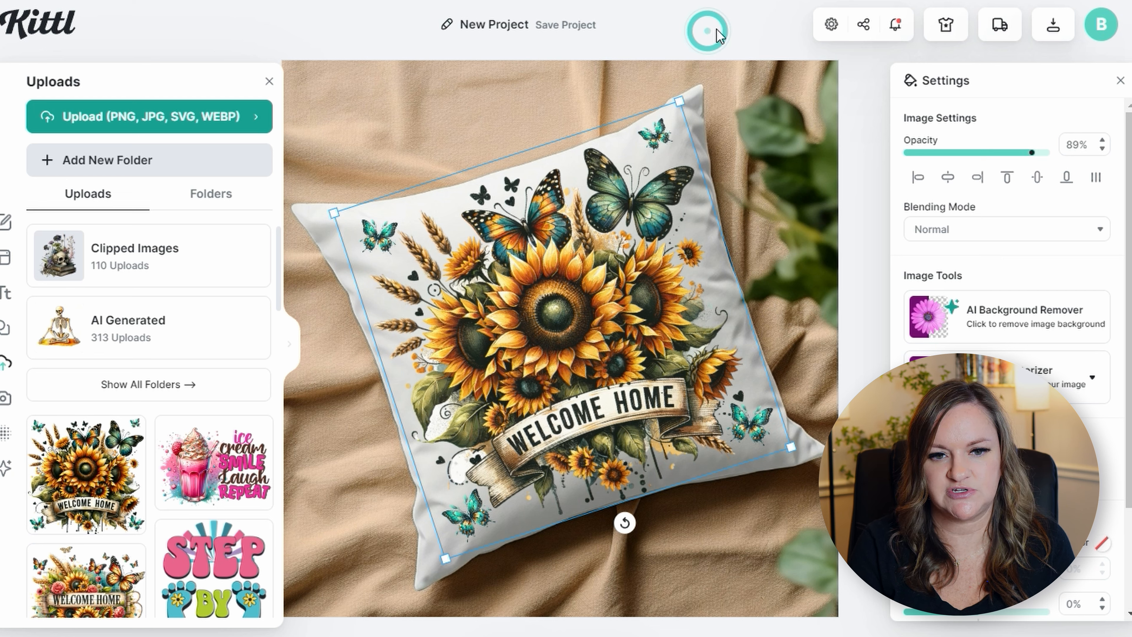
{"action": "left_click", "coordinate": [871, 131]}
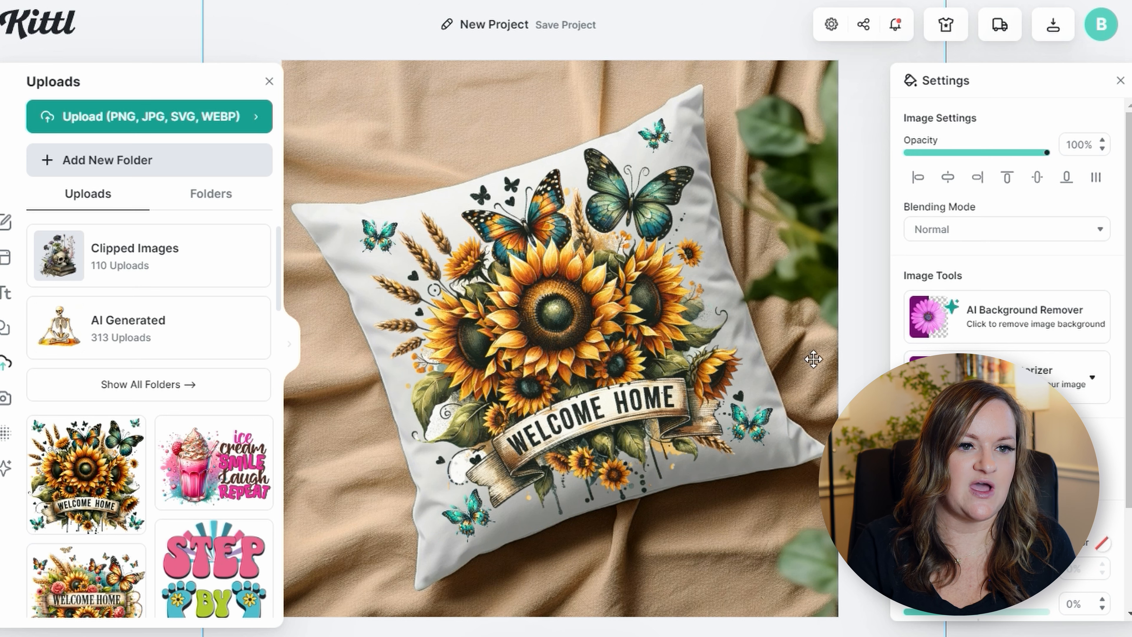
{"action": "left_click", "coordinate": [269, 82]}
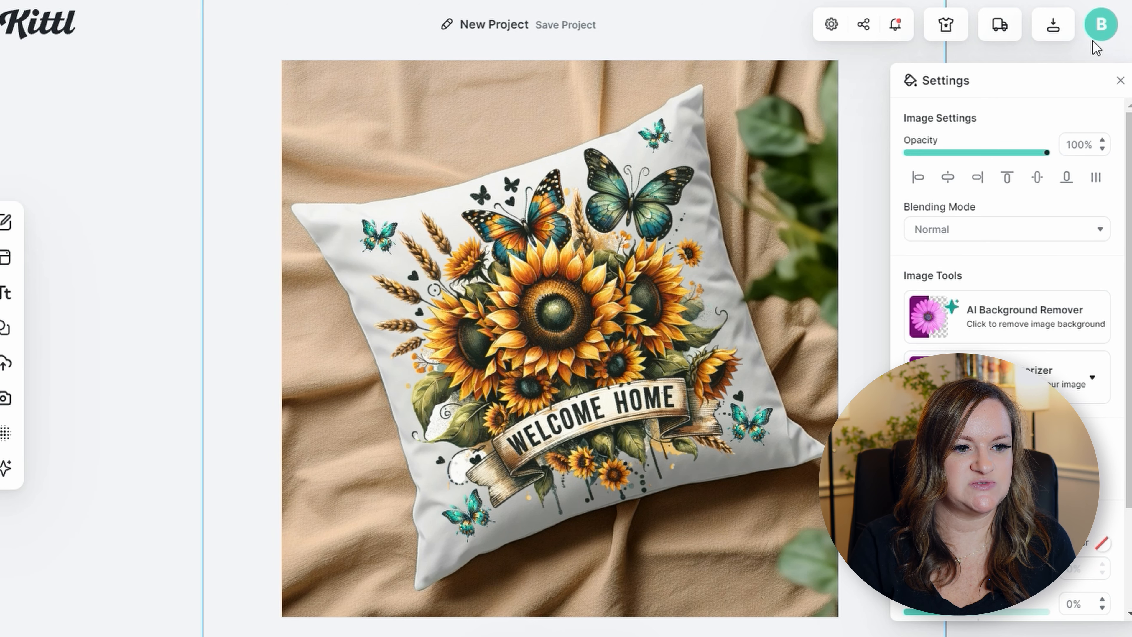
{"action": "left_click", "coordinate": [1104, 36]}
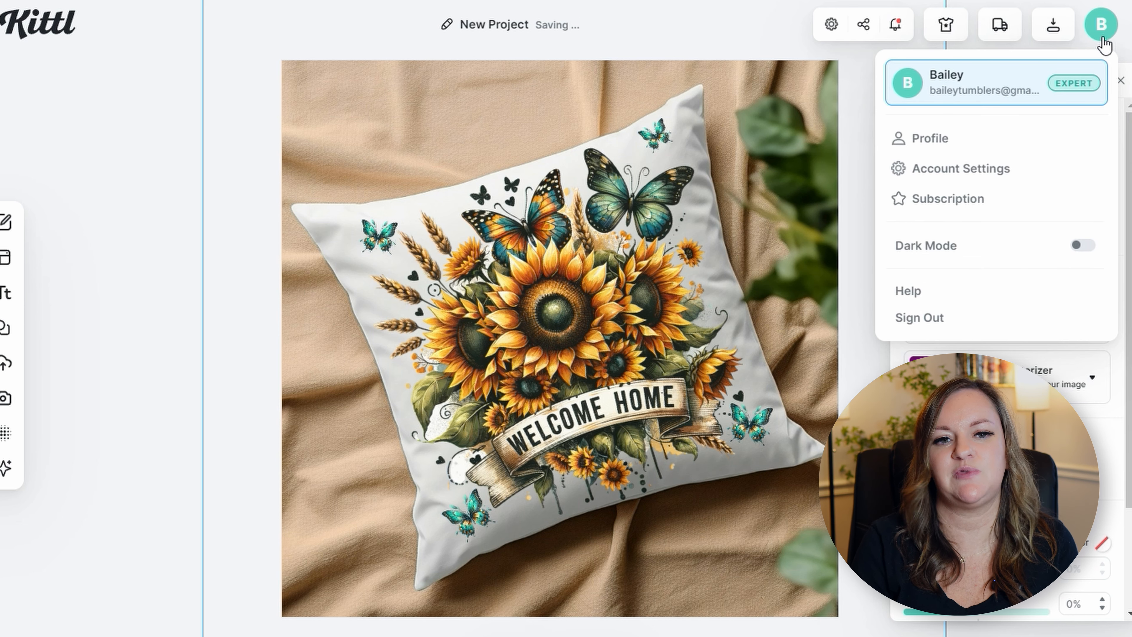
{"action": "mouse_move", "coordinate": [88, 327]}
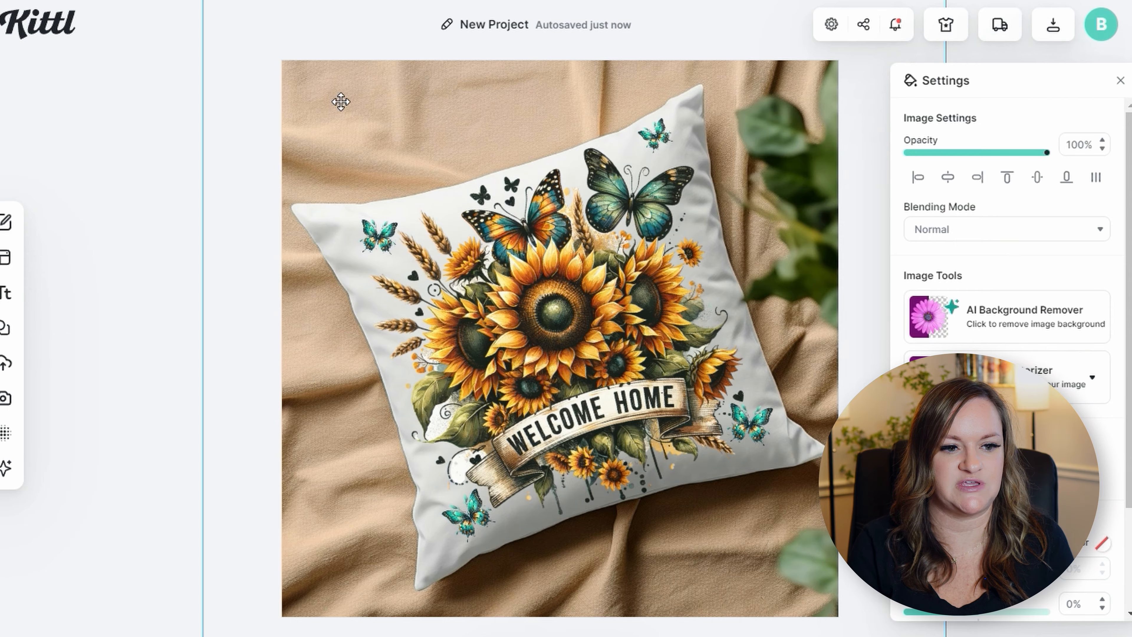